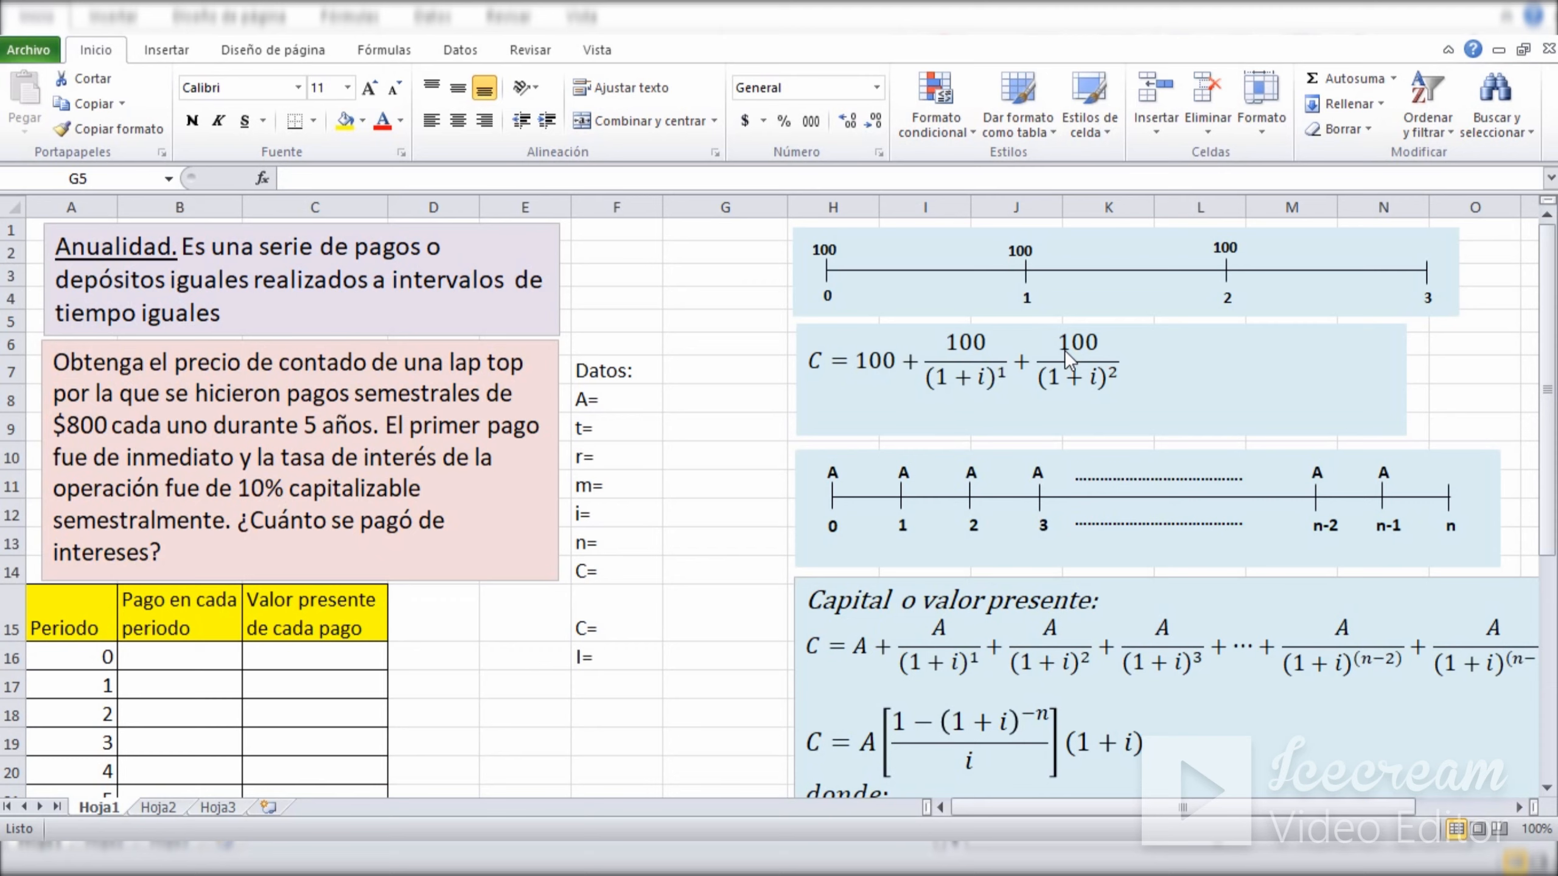
Examine each 100 payment on the three-period timeline together with the period number below it.
{"action": "left_click", "coordinate": [688, 255]}
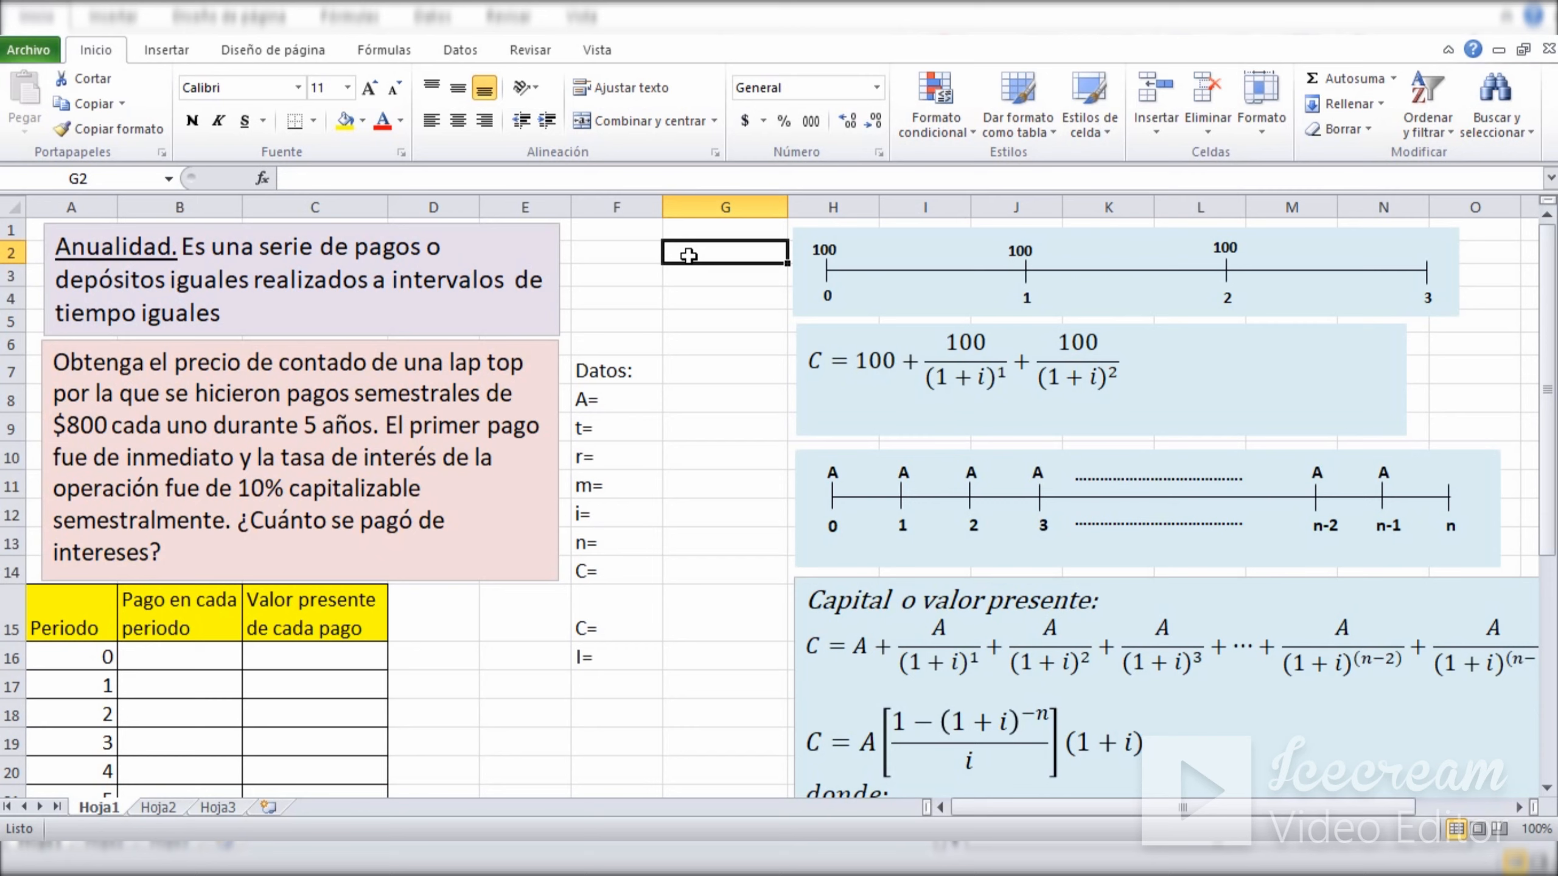
{"action": "left_click", "coordinate": [709, 294]}
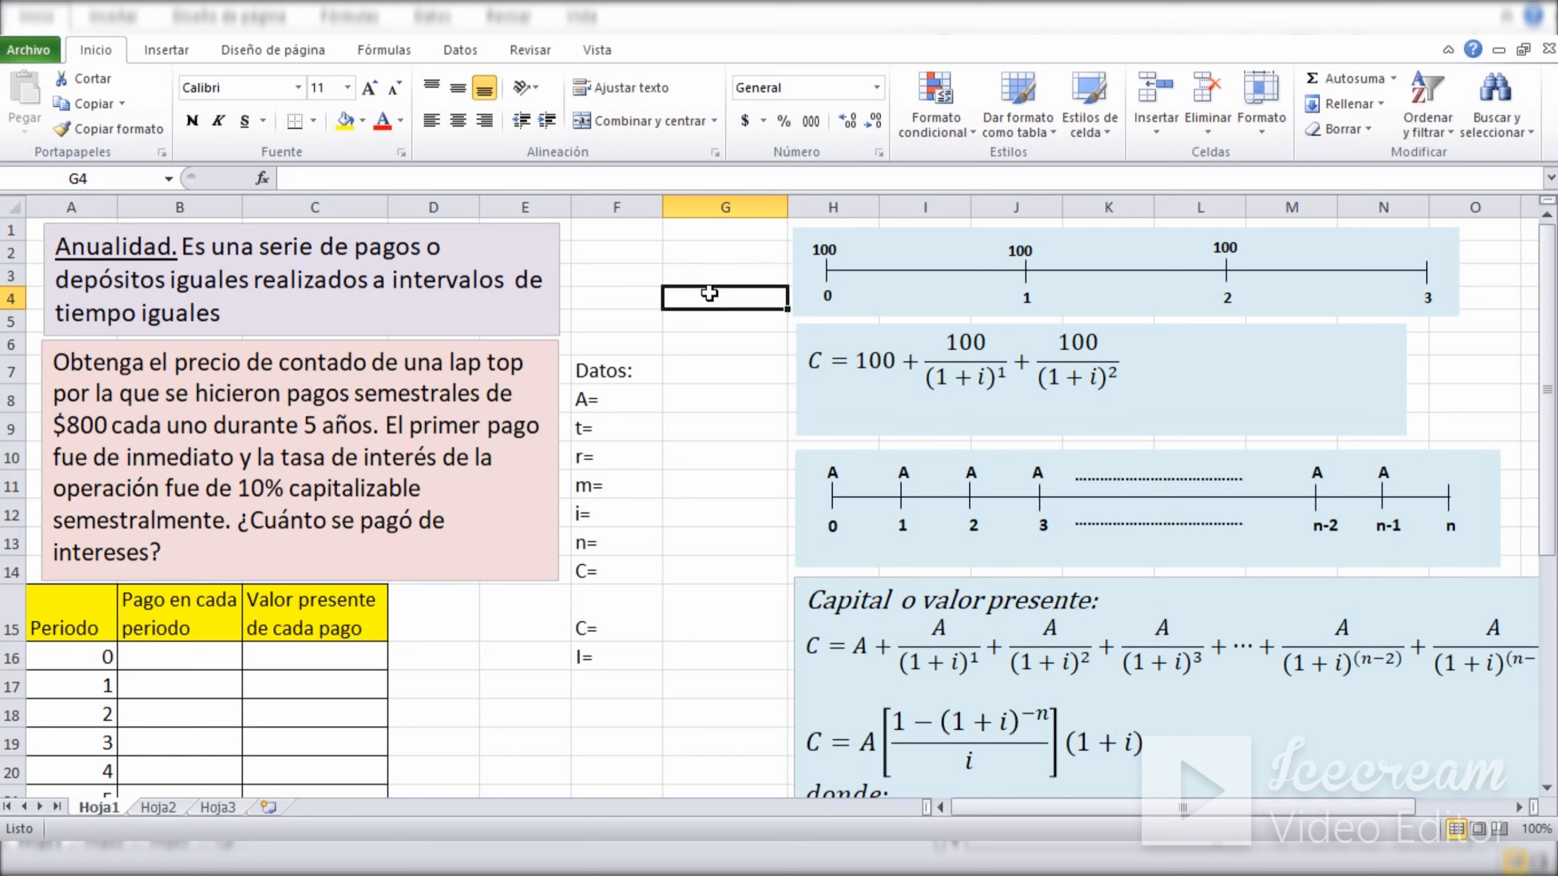
{"action": "left_click", "coordinate": [796, 246]}
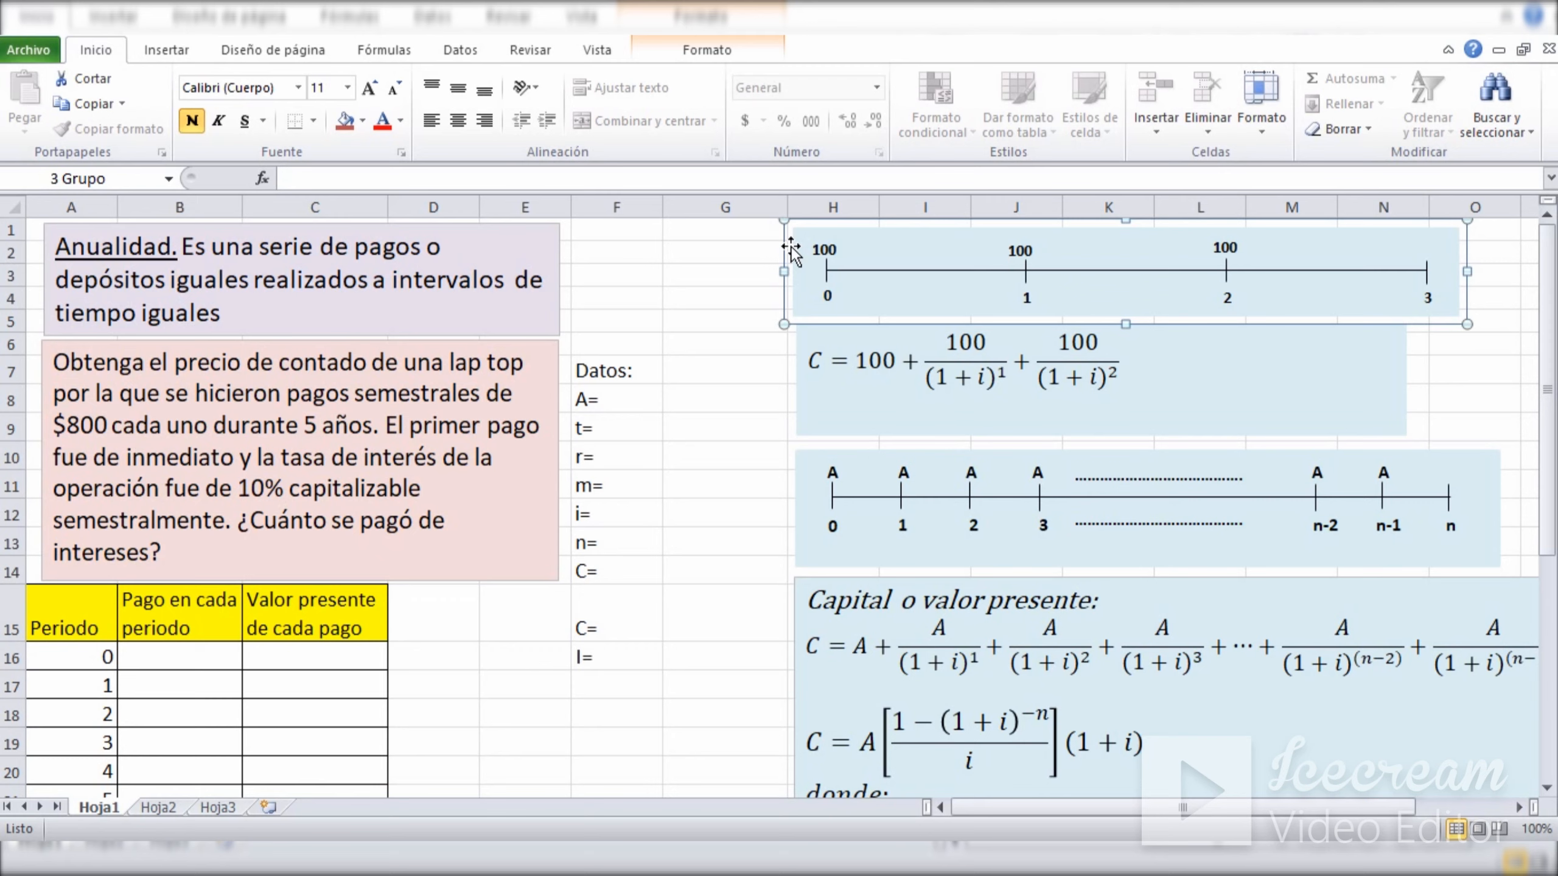
{"action": "left_click", "coordinate": [823, 247]}
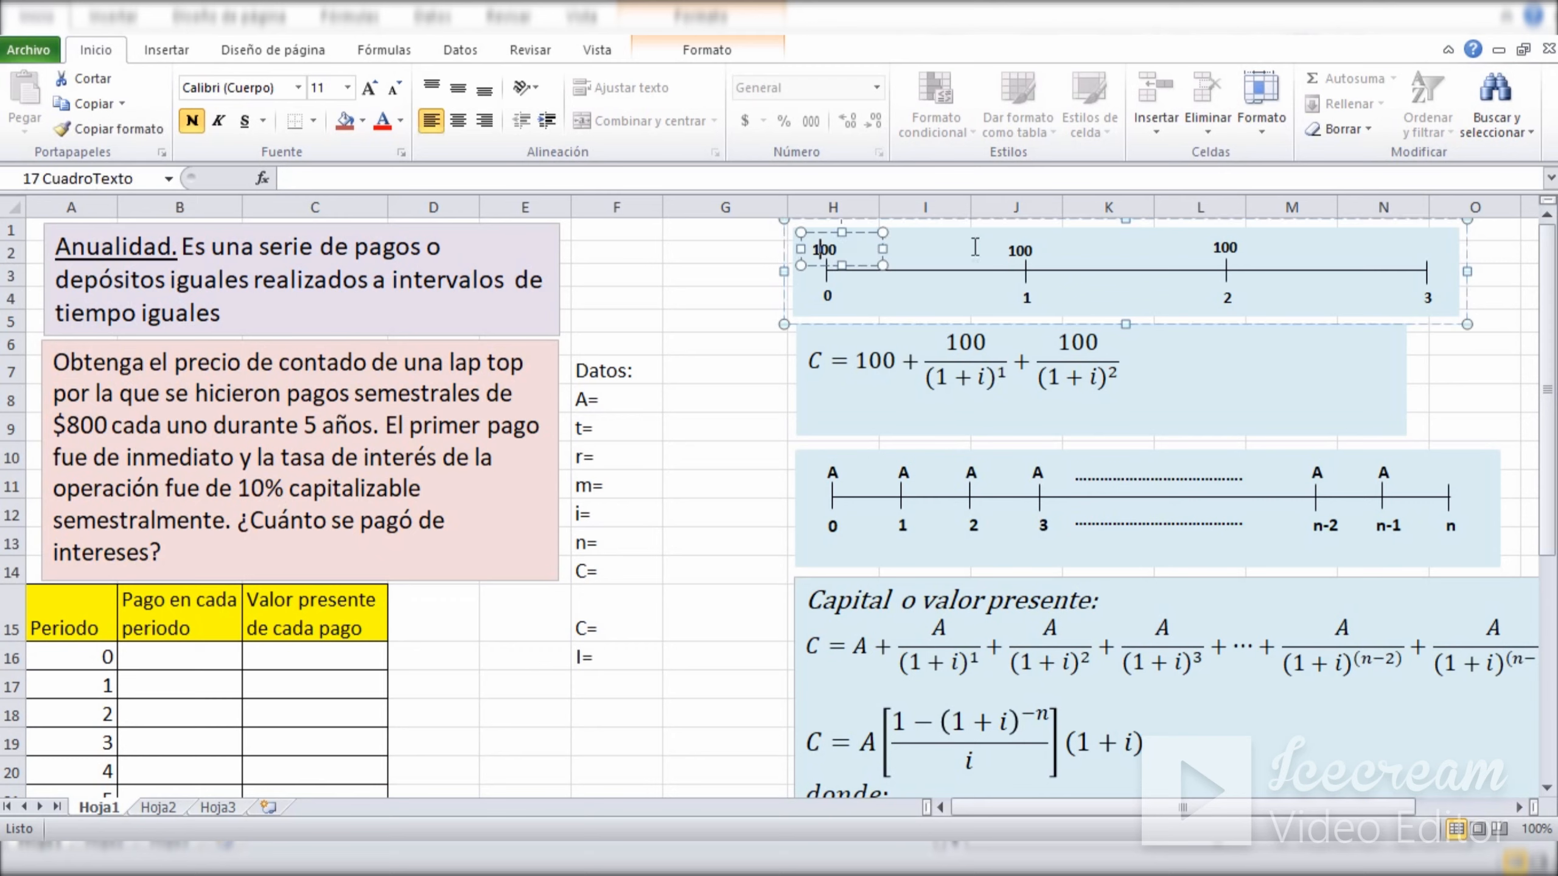
{"action": "left_click", "coordinate": [1023, 248]}
{"action": "left_click", "coordinate": [1225, 249]}
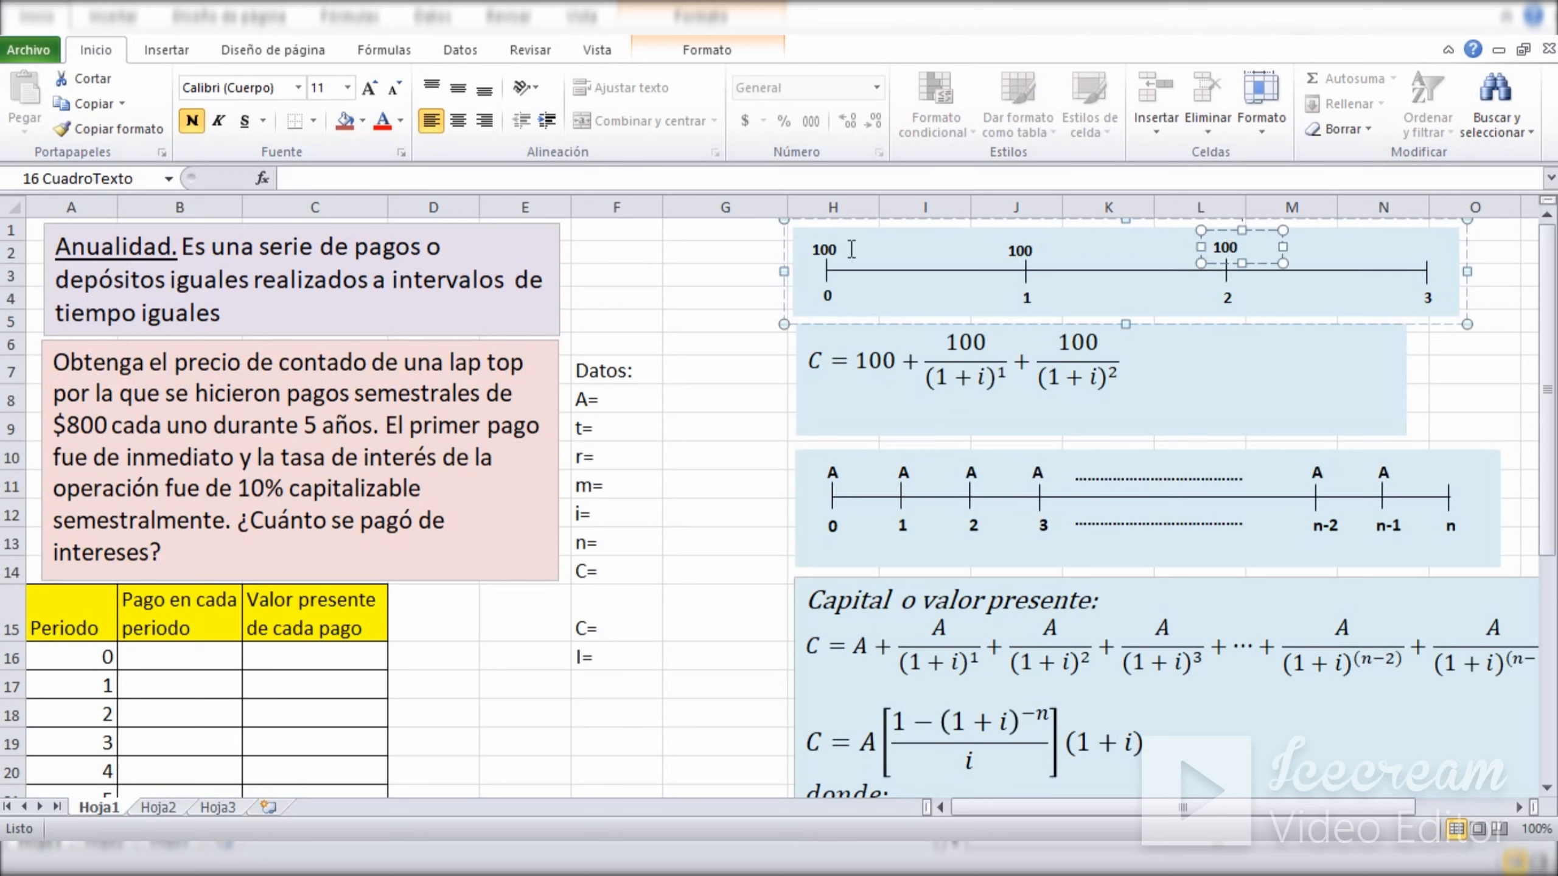
{"action": "left_click", "coordinate": [824, 249]}
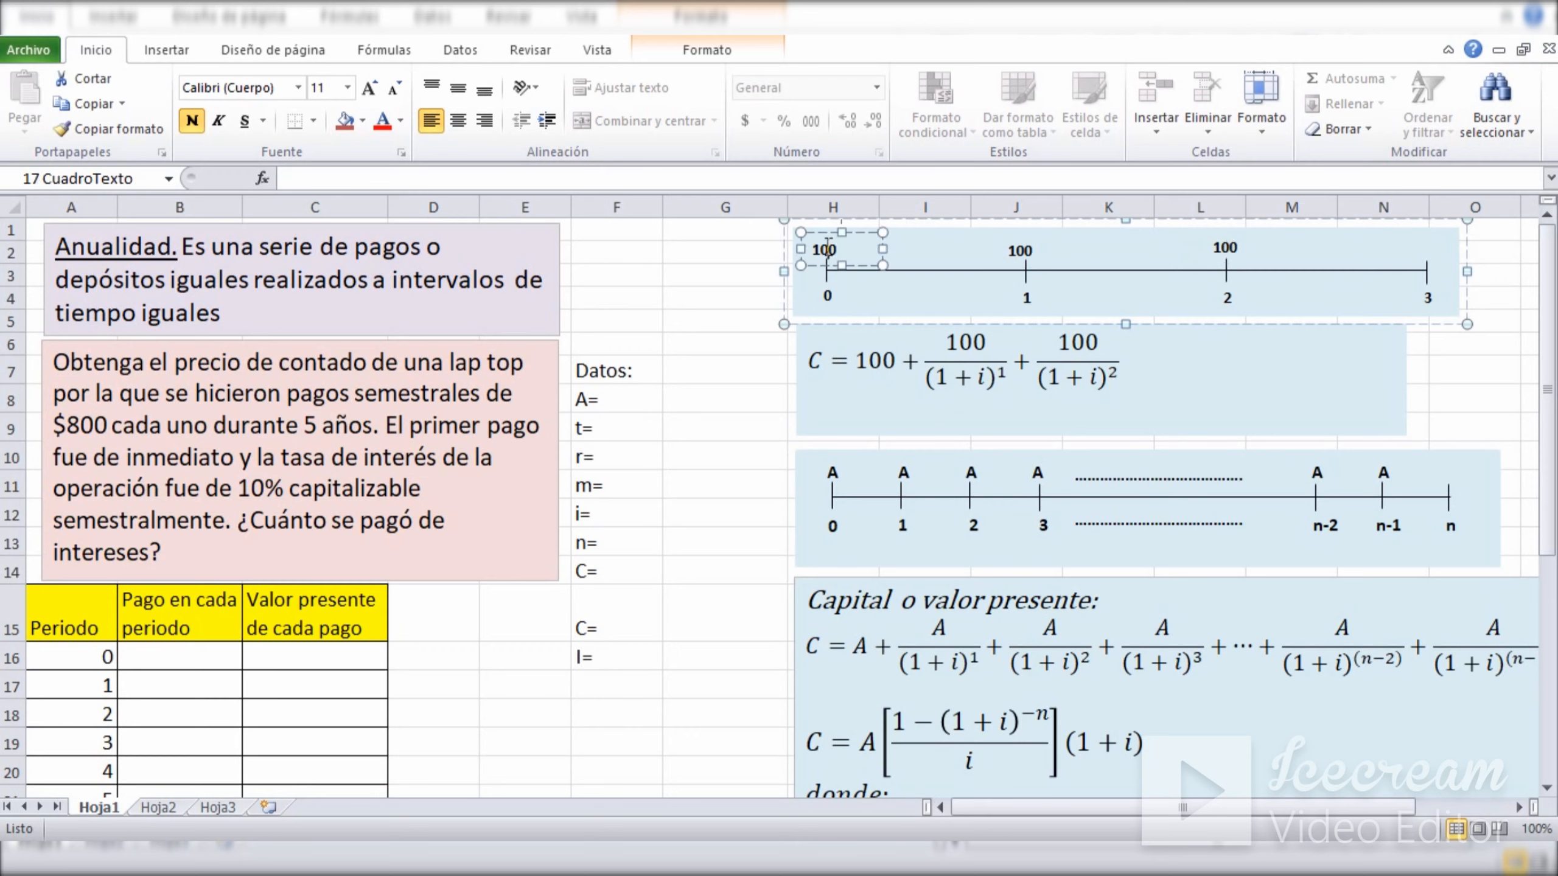
{"action": "left_click", "coordinate": [833, 303]}
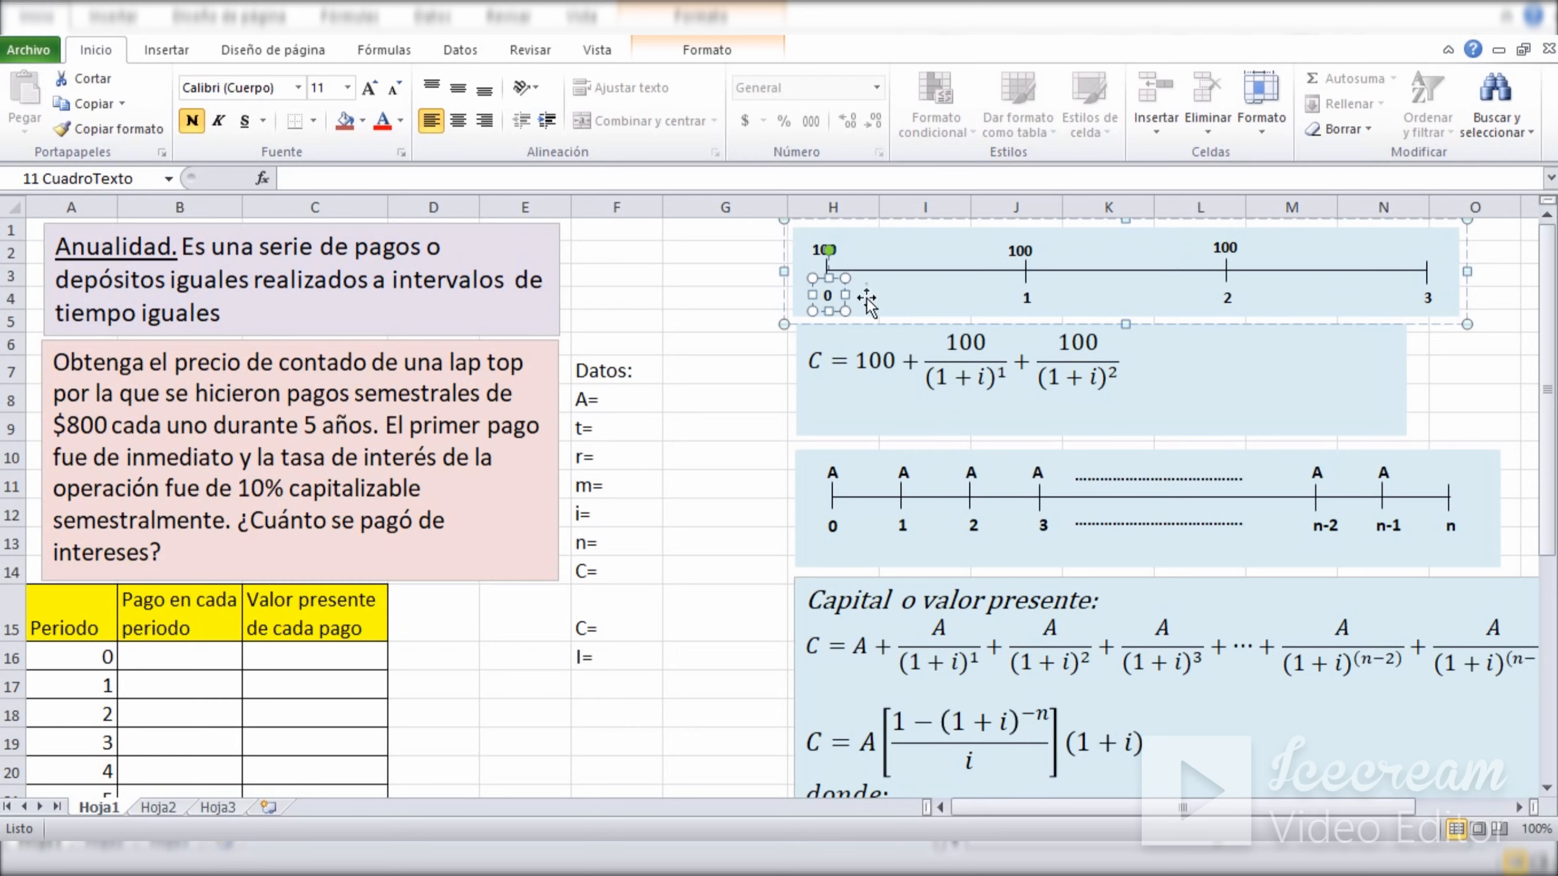
{"action": "left_click", "coordinate": [1020, 251]}
{"action": "left_click", "coordinate": [1022, 298]}
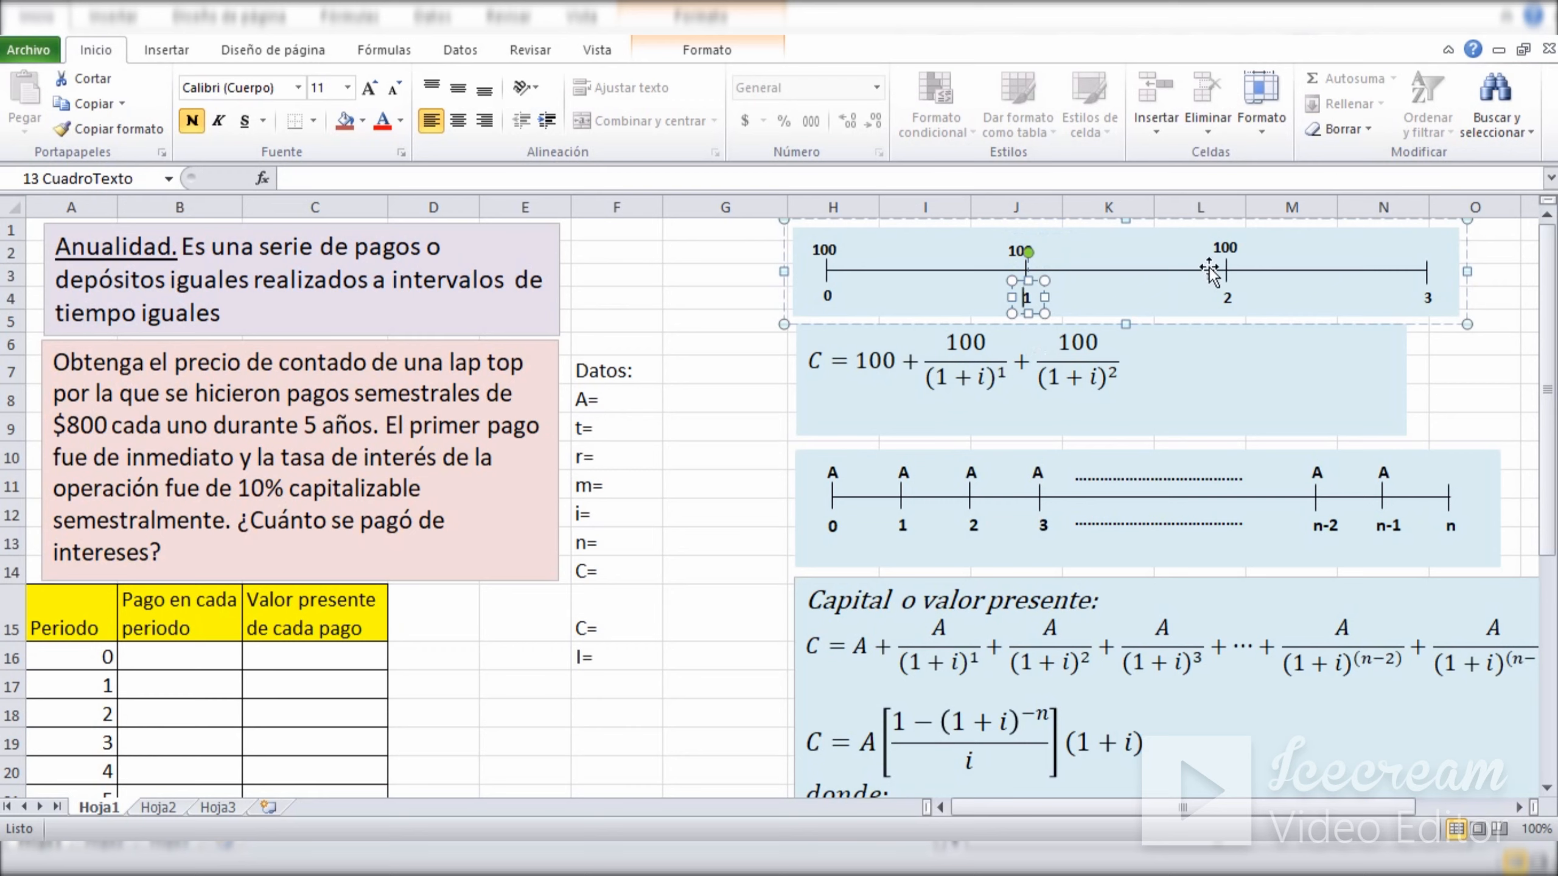
{"action": "left_click", "coordinate": [1224, 247]}
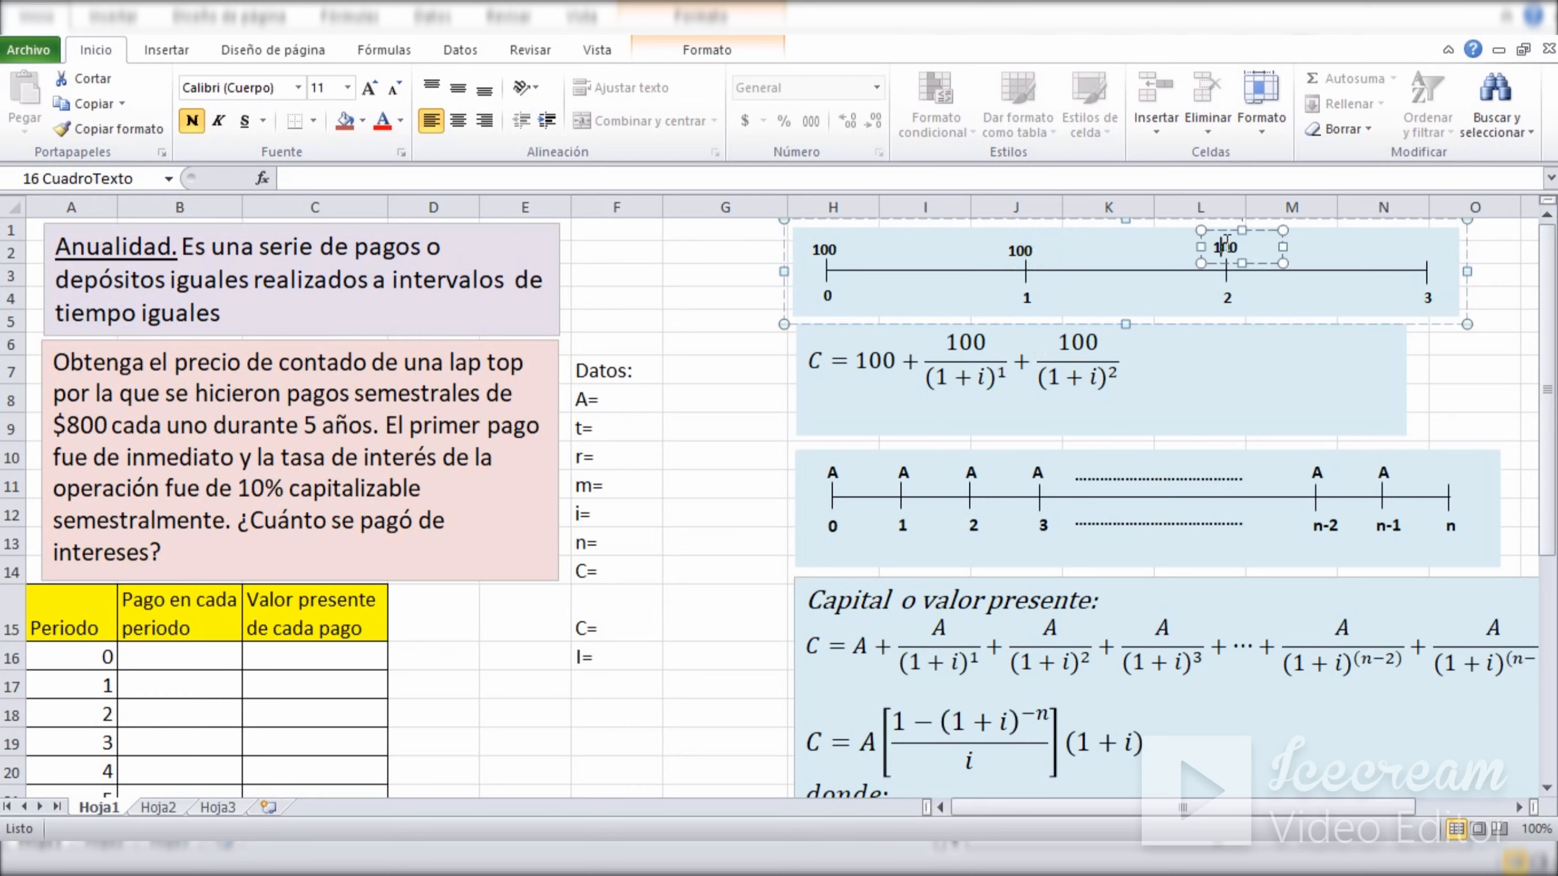
{"action": "left_click", "coordinate": [1225, 297]}
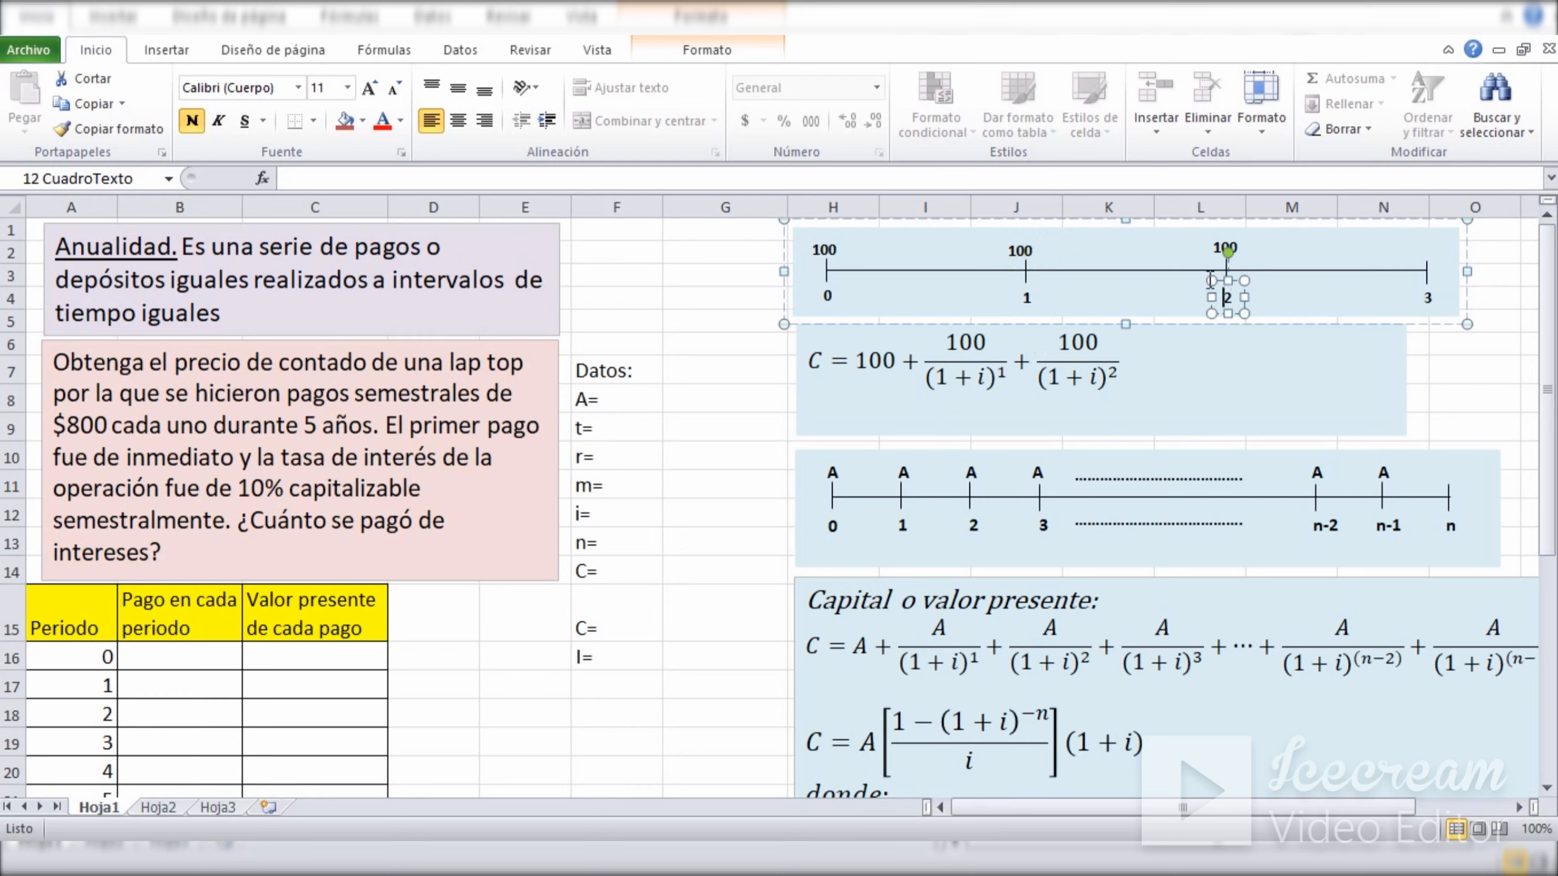
{"action": "left_click", "coordinate": [1422, 251]}
{"action": "left_click", "coordinate": [1469, 249]}
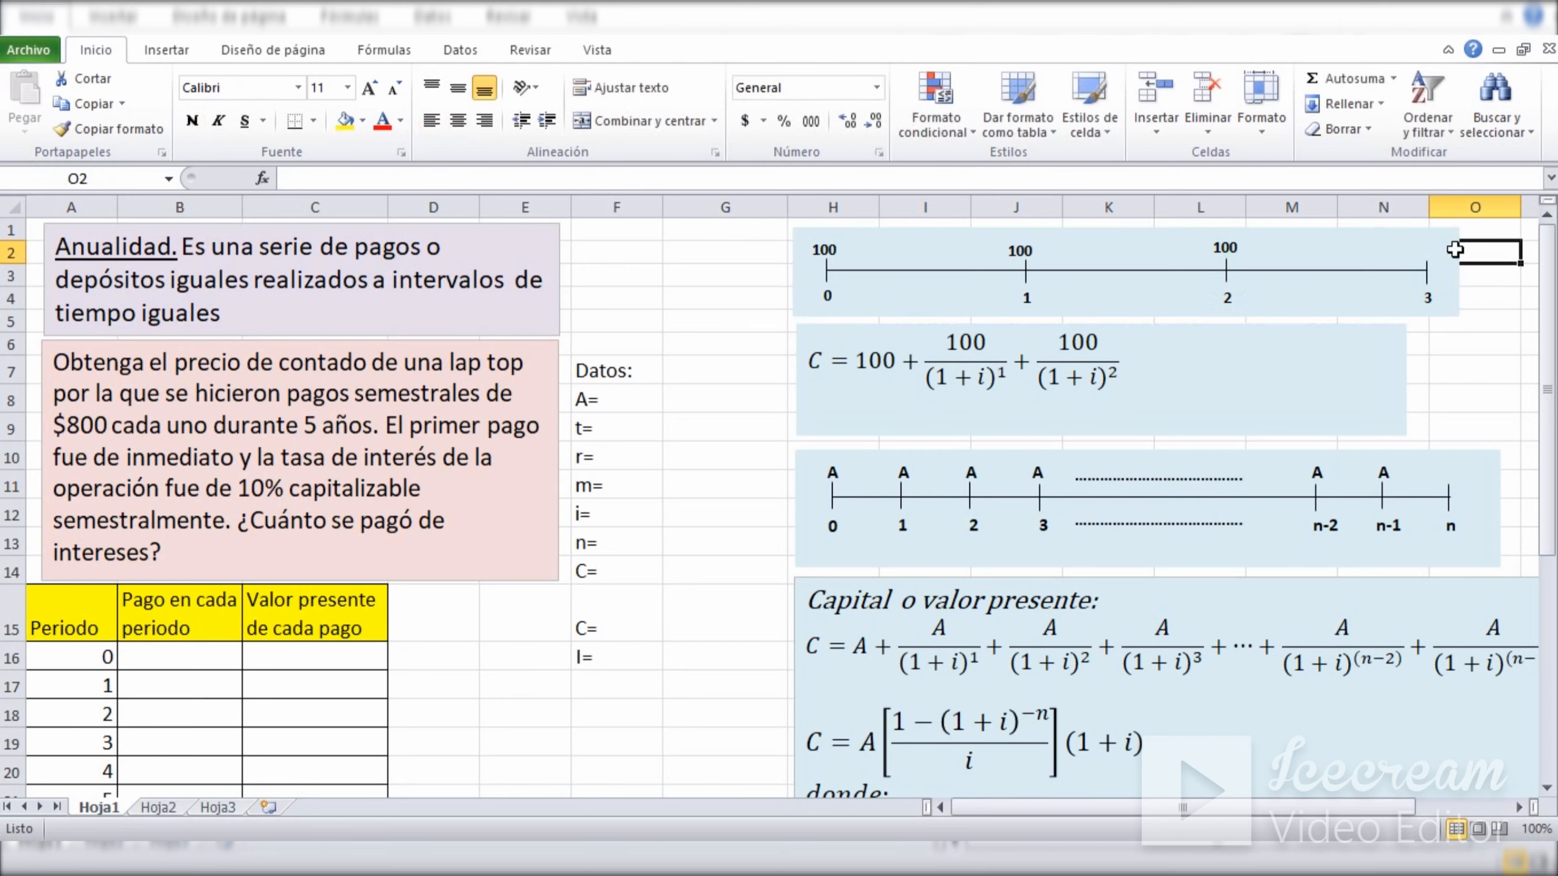
Compare the 100 payments at periods 1 and 2 with period 0 on the three-period timeline.
{"action": "left_click", "coordinate": [826, 250]}
{"action": "left_click", "coordinate": [825, 294]}
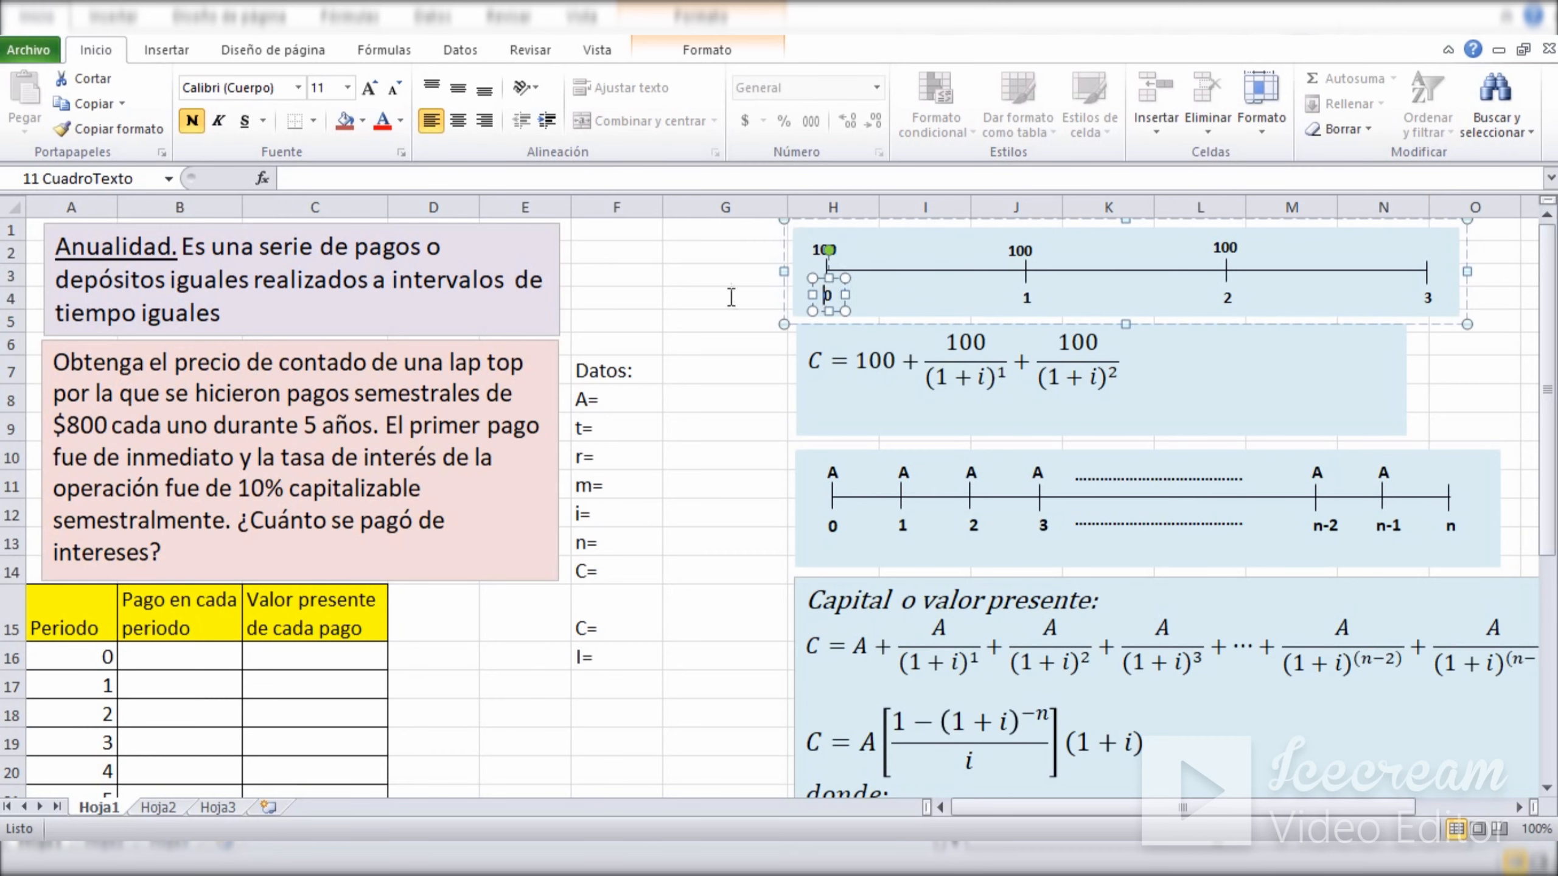
{"action": "left_click", "coordinate": [685, 301]}
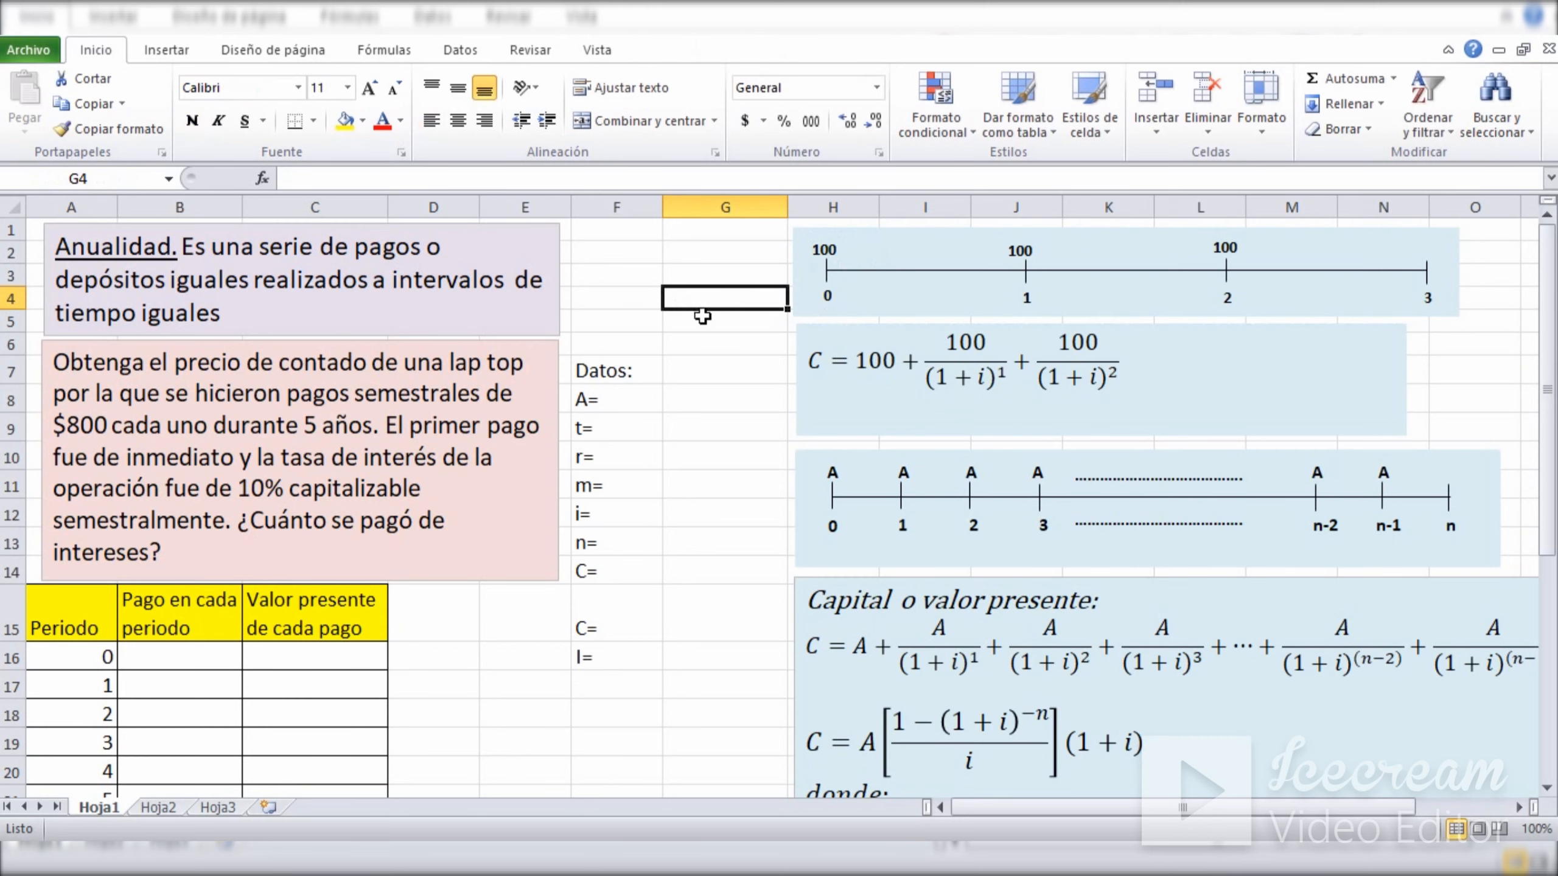
{"action": "left_click", "coordinate": [739, 377]}
{"action": "left_click", "coordinate": [713, 297]}
{"action": "left_click", "coordinate": [721, 325]}
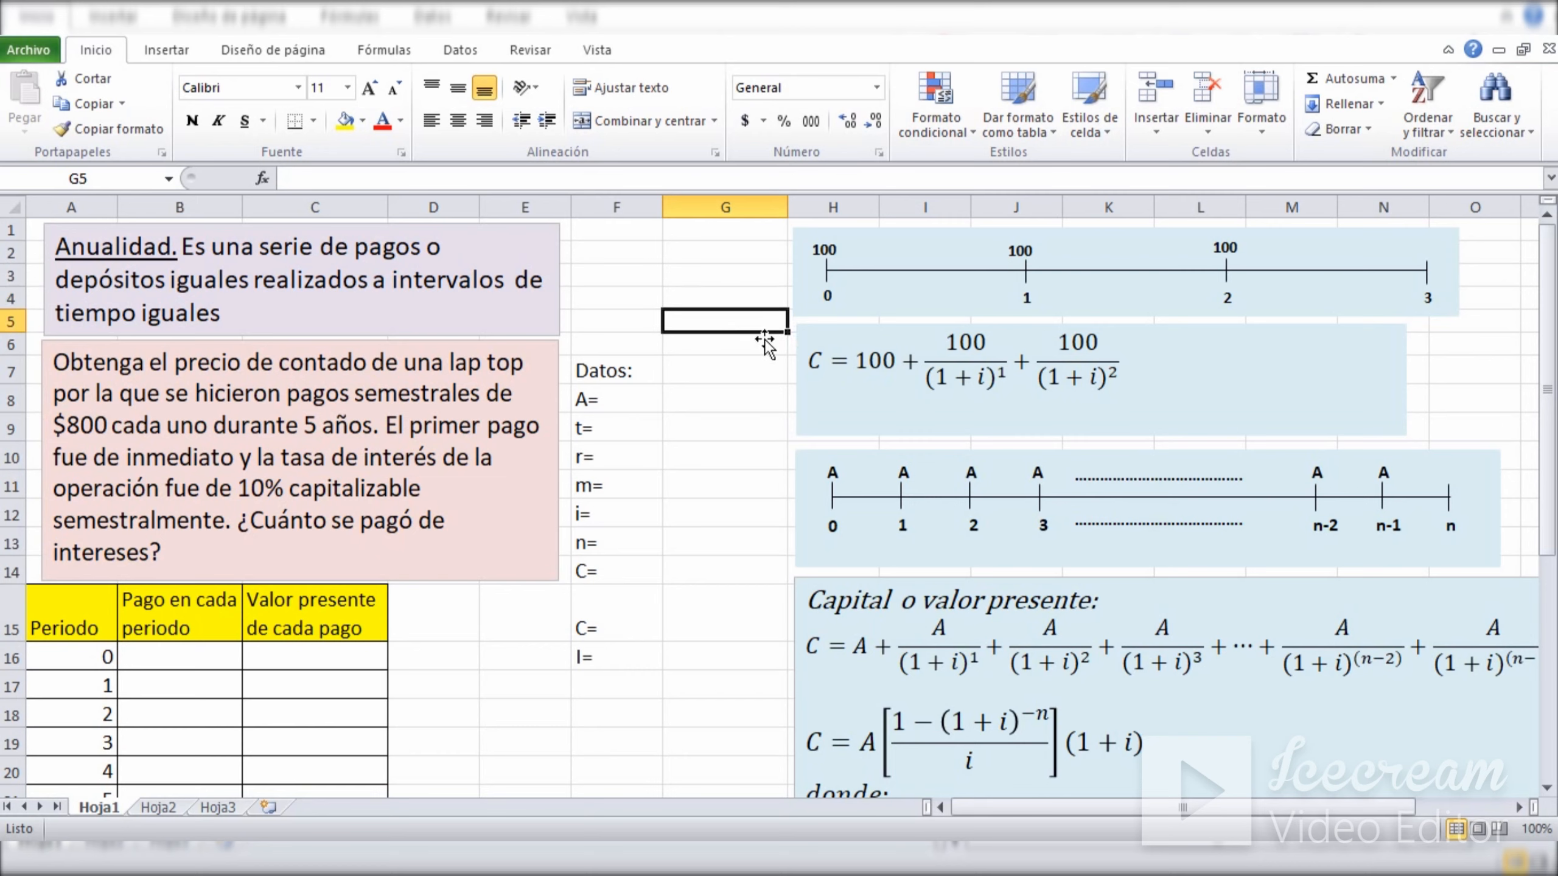
{"action": "left_click", "coordinate": [1018, 251]}
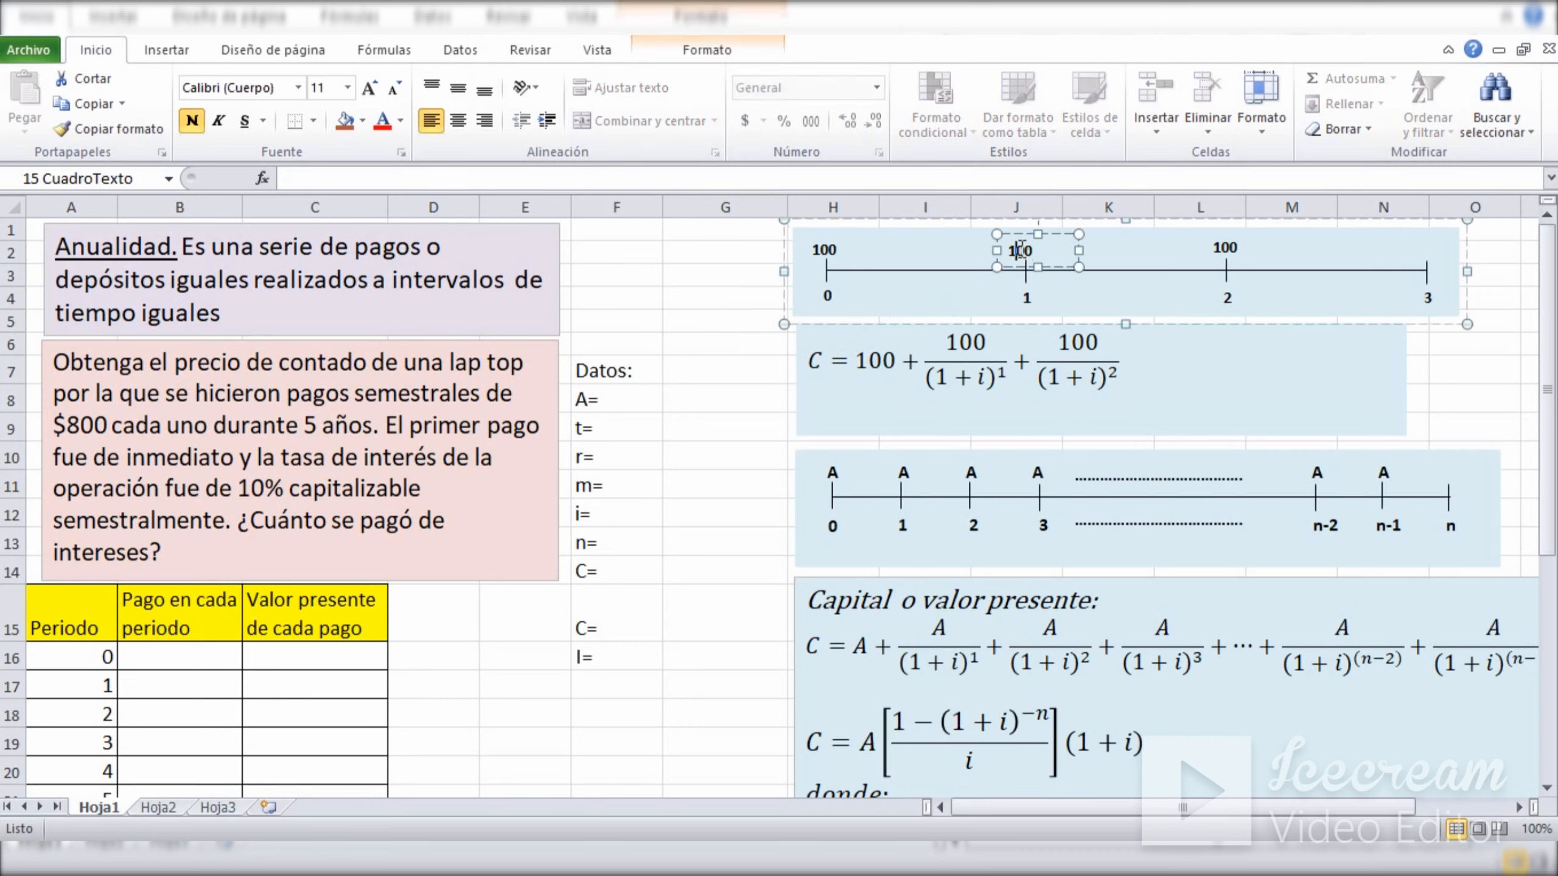
{"action": "left_click", "coordinate": [1225, 251]}
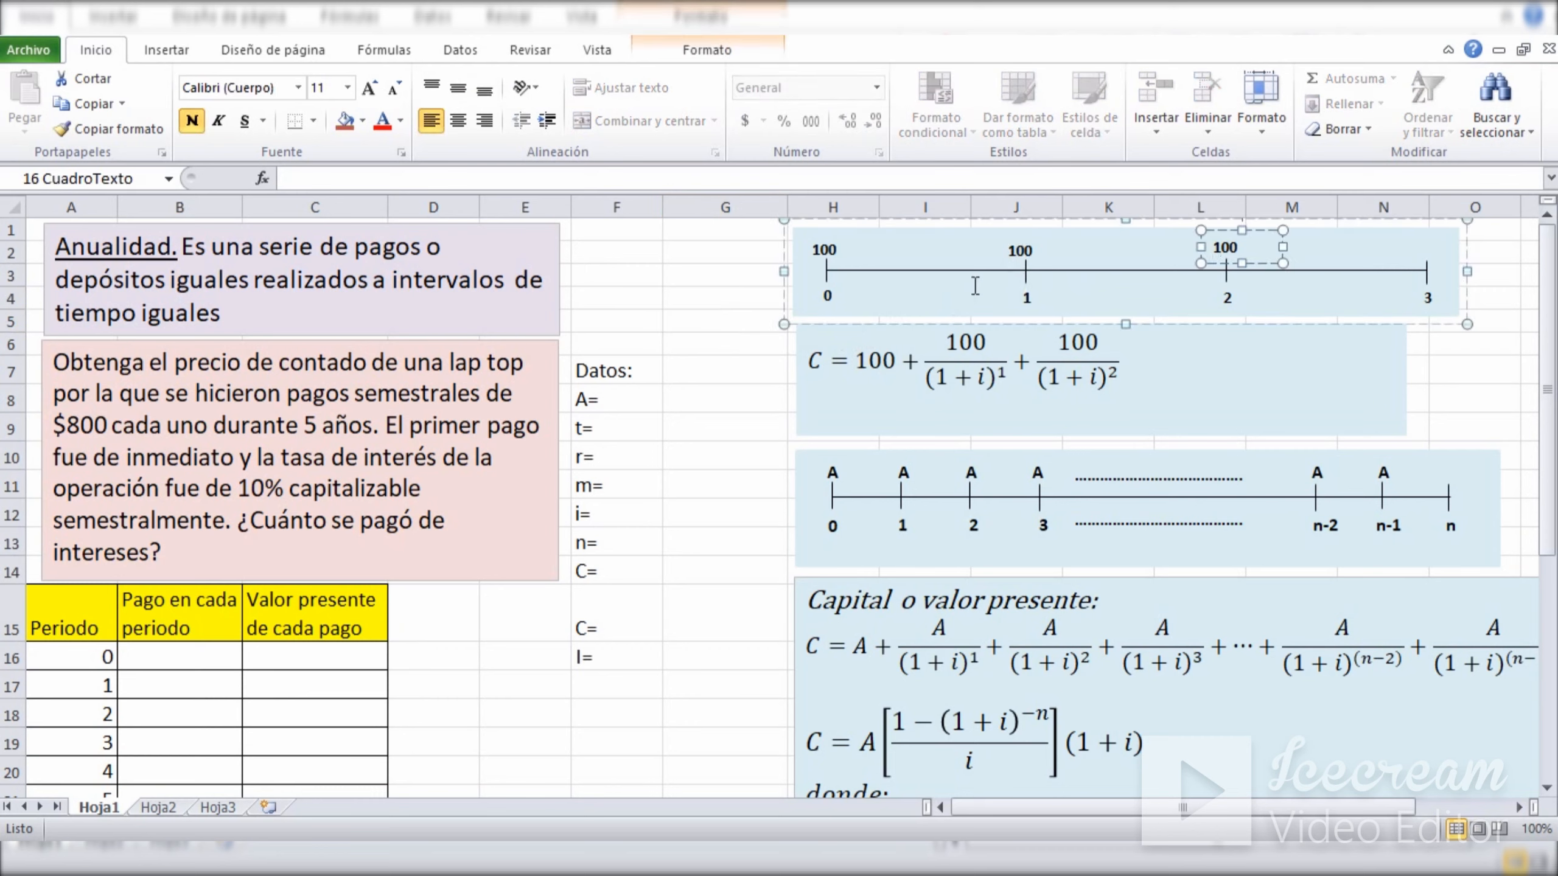
{"action": "left_click", "coordinate": [1021, 251]}
{"action": "left_click", "coordinate": [1220, 257]}
{"action": "left_click", "coordinate": [1018, 251]}
{"action": "left_click", "coordinate": [1221, 251]}
{"action": "left_click", "coordinate": [827, 299]}
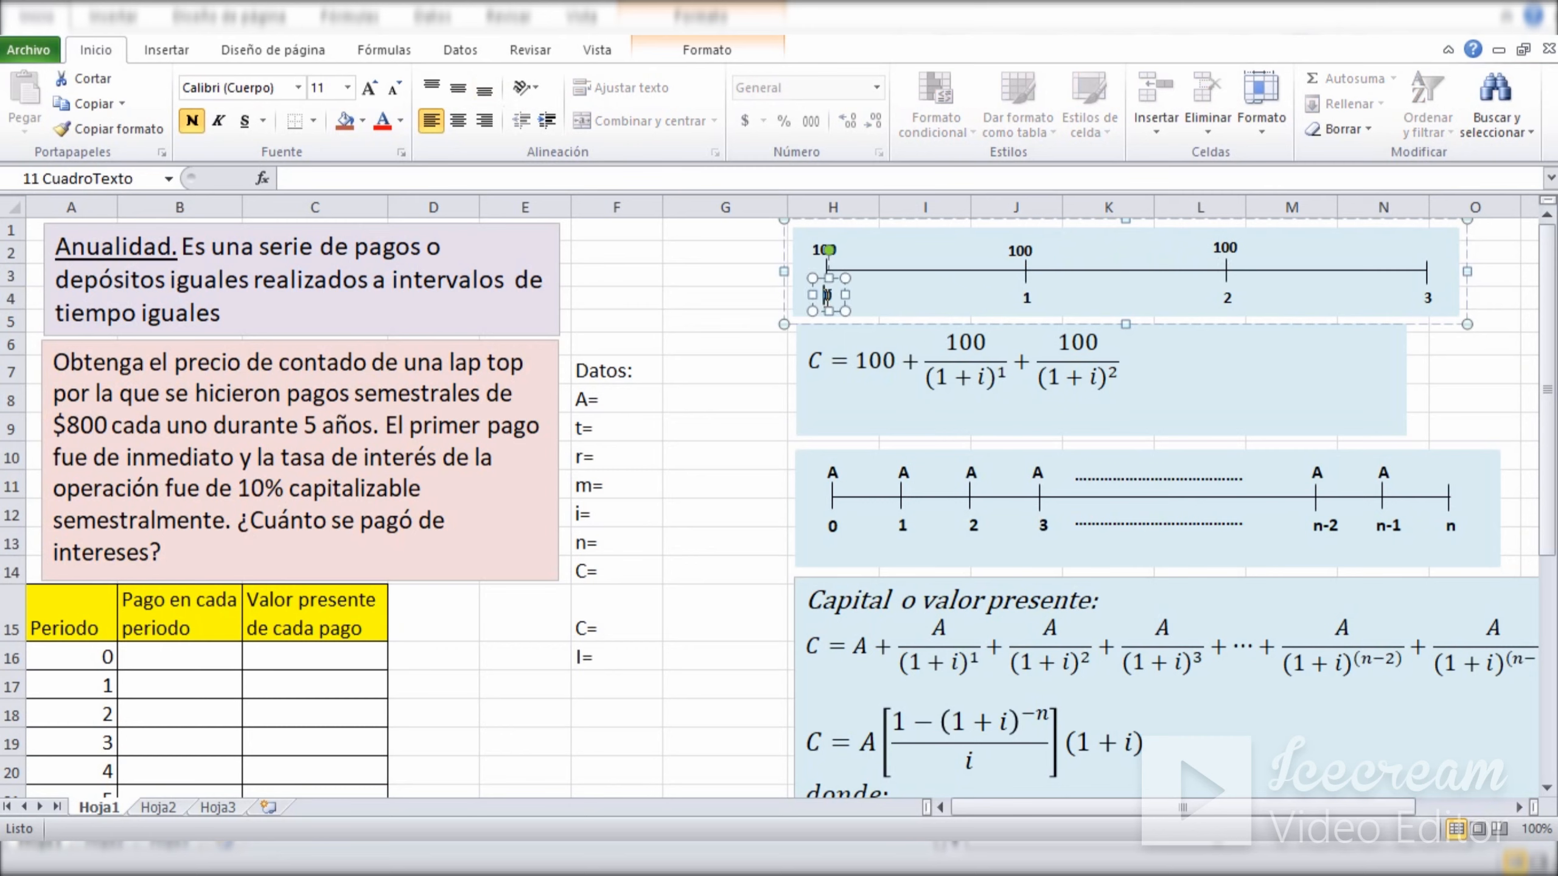
{"action": "left_click", "coordinate": [696, 296]}
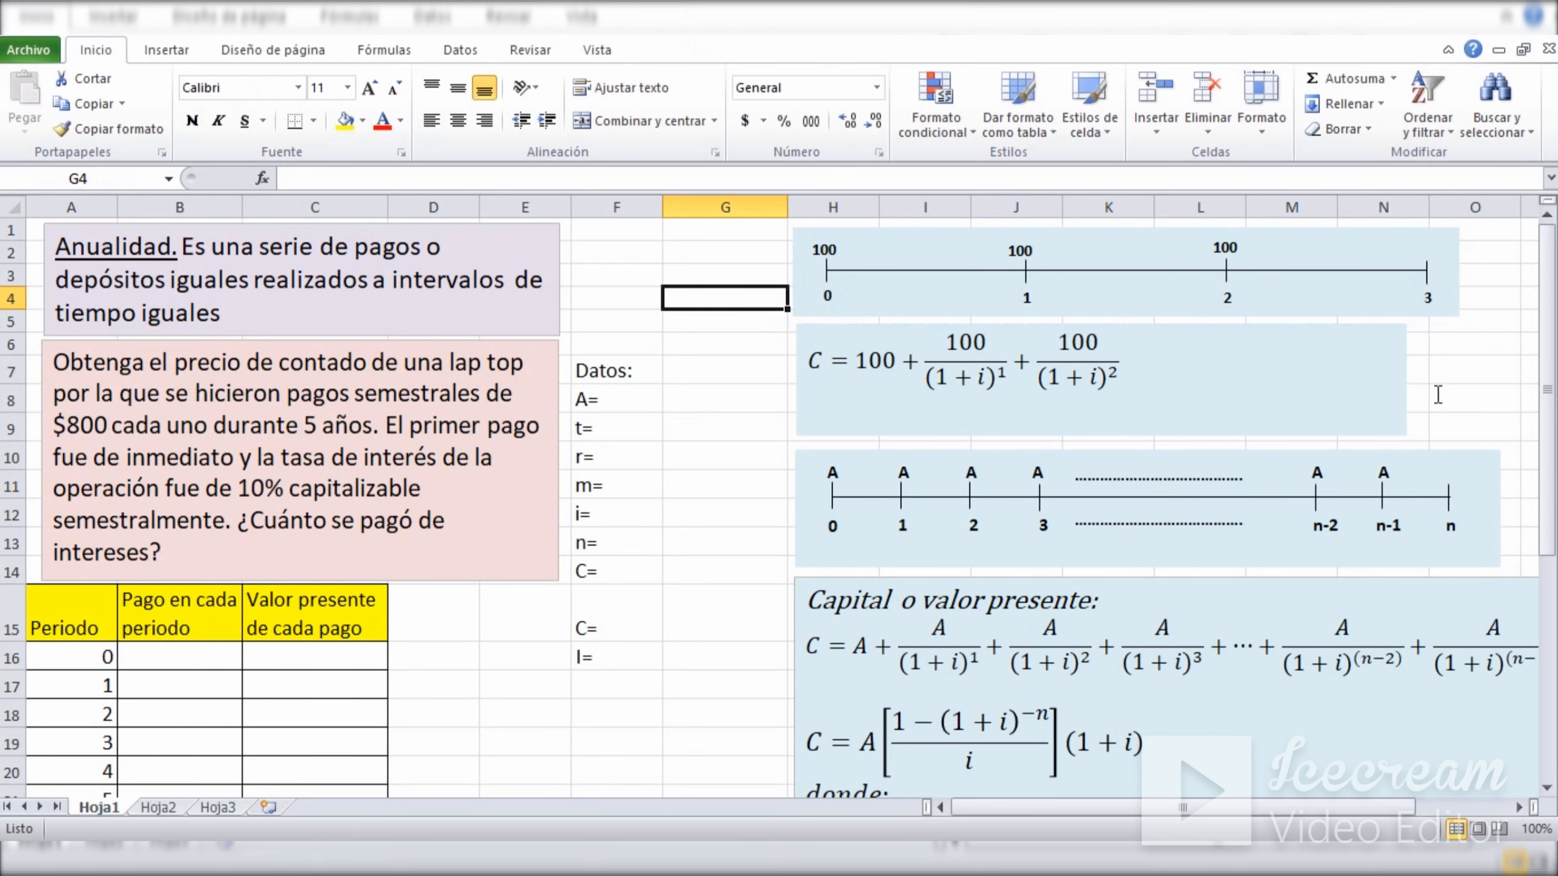
Examine the fraction 100/(1+i)^1 in the present value equation, including its numerator, denominator and the rate i.
{"action": "left_click_drag", "start_coordinate": [927, 365], "coordinate": [1015, 375]}
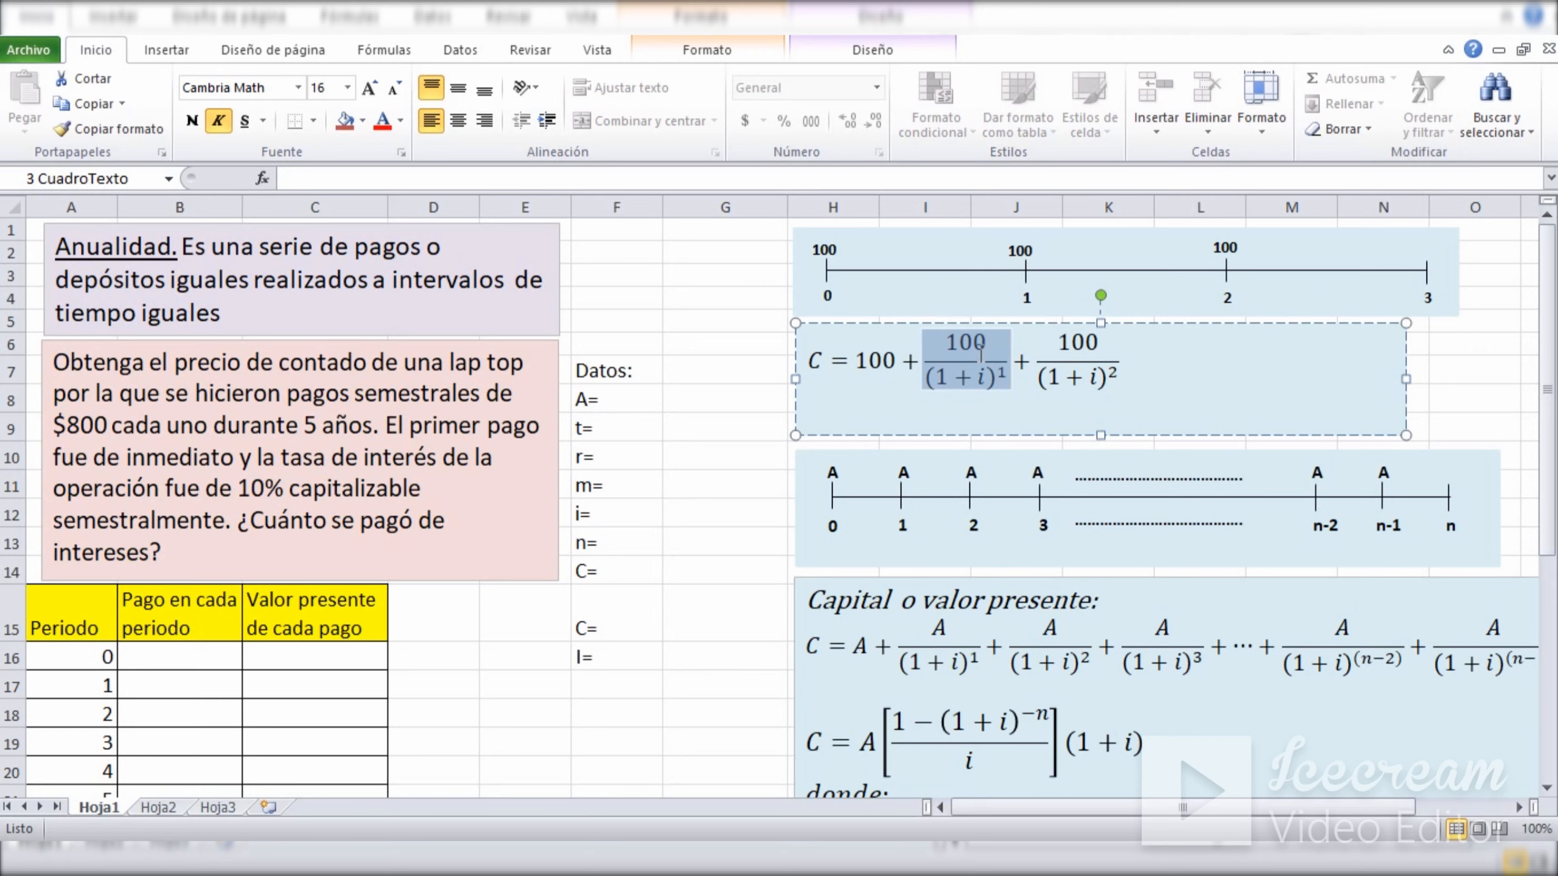
{"action": "left_click", "coordinate": [956, 342]}
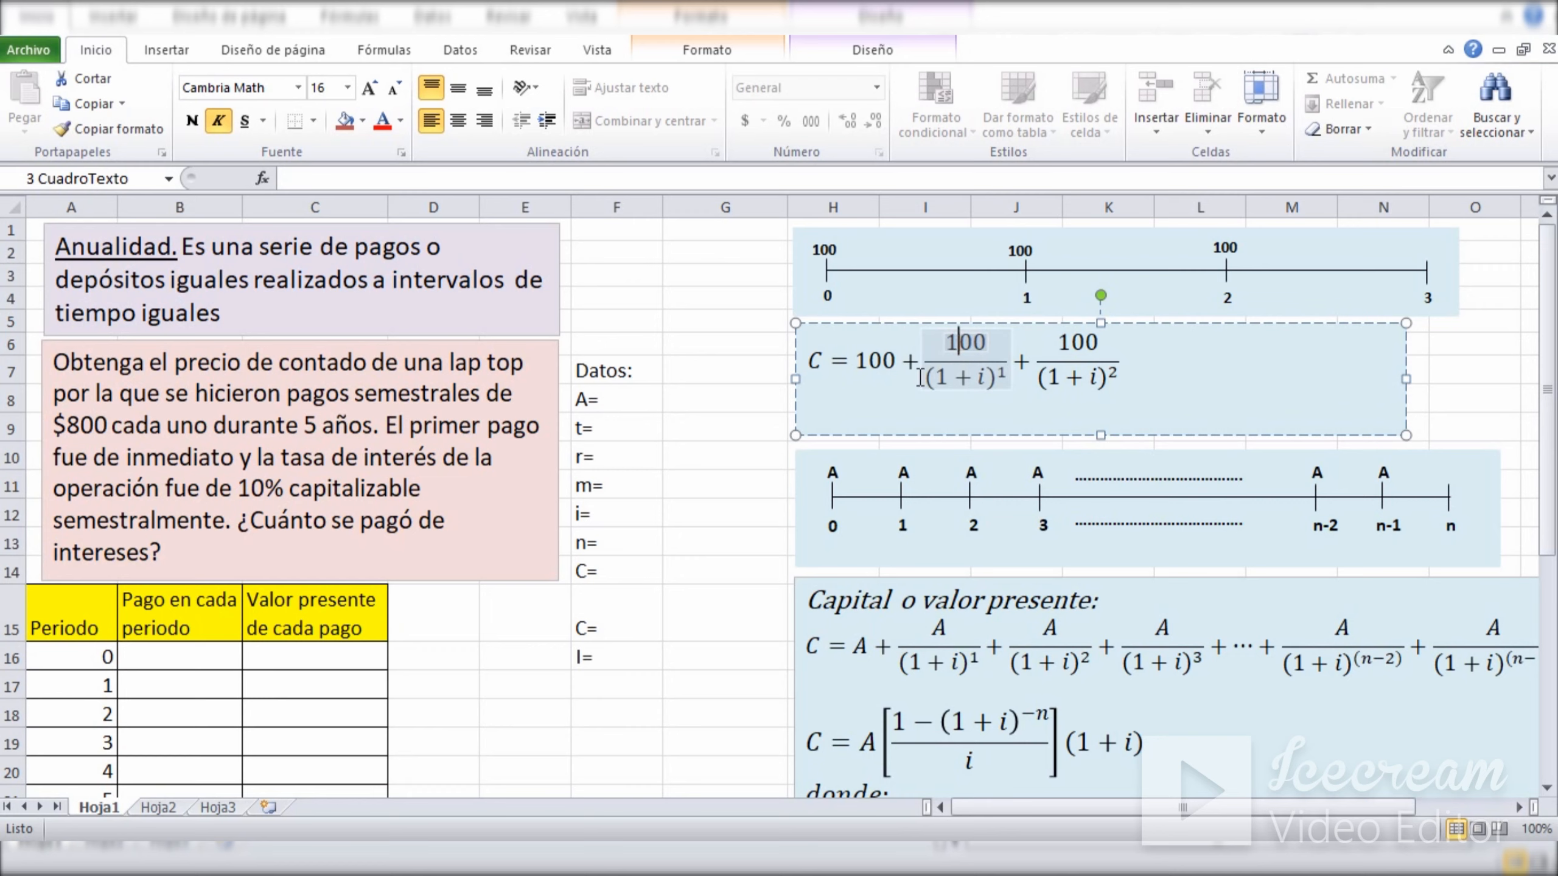
{"action": "double_click", "coordinate": [966, 379]}
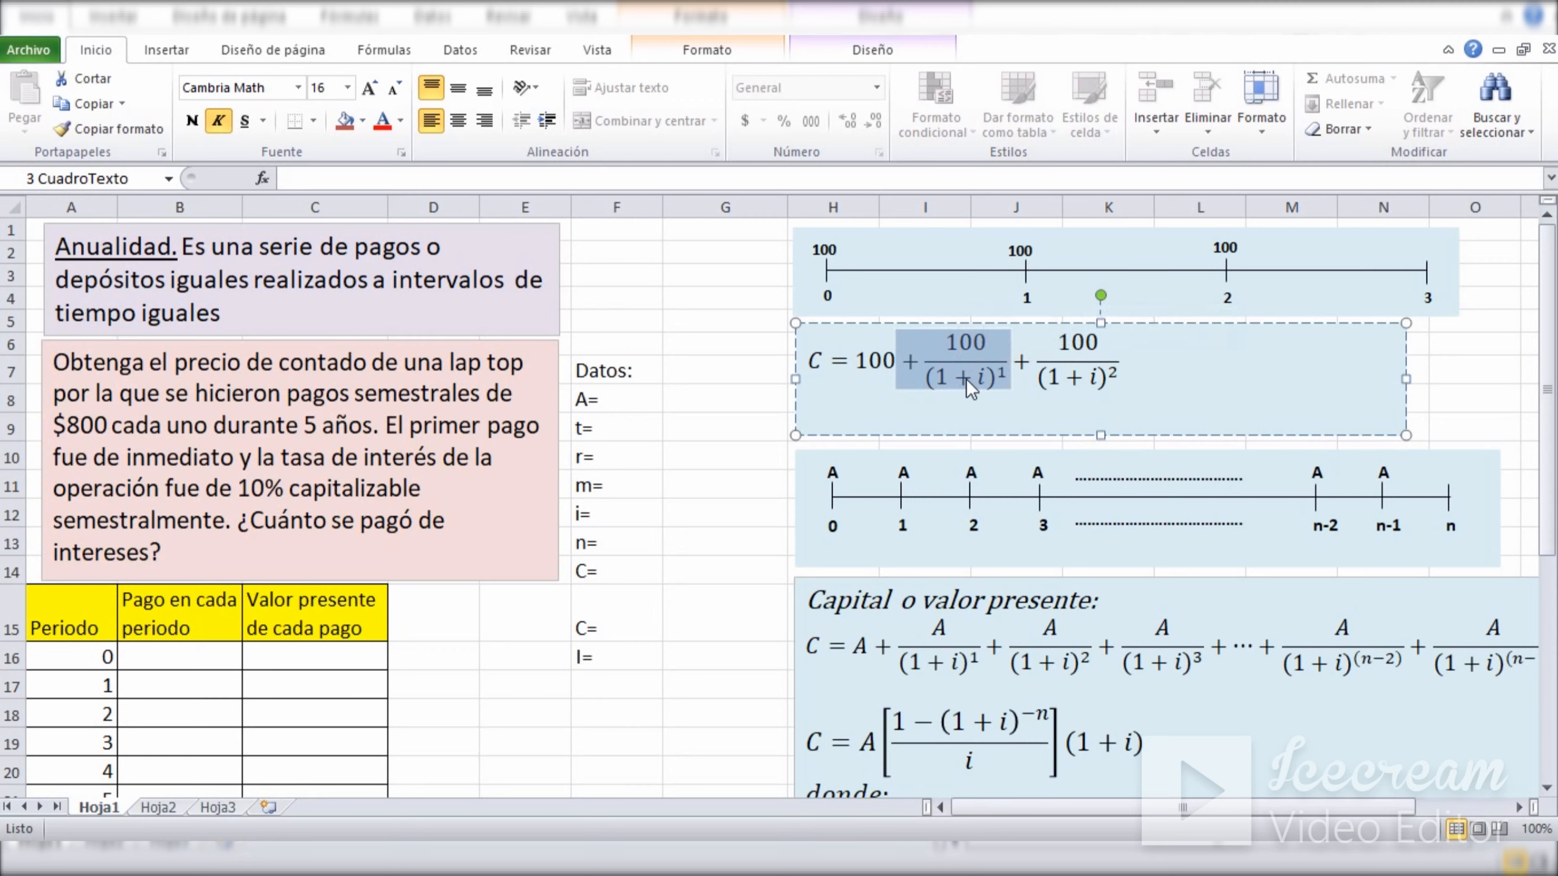
{"action": "left_click", "coordinate": [967, 379]}
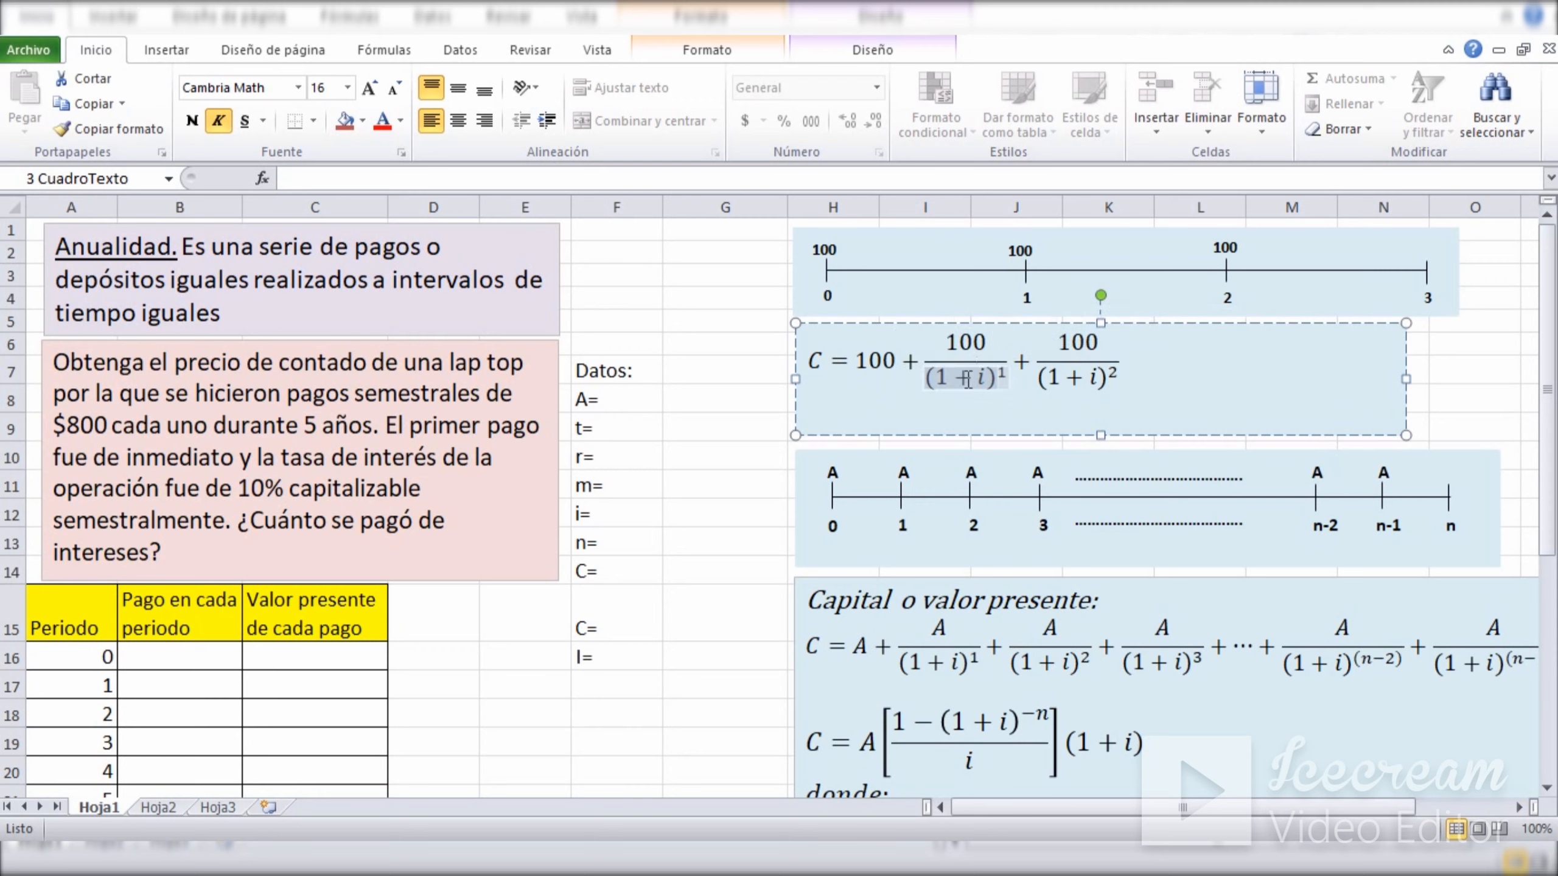
{"action": "double_click", "coordinate": [1008, 373]}
{"action": "double_click", "coordinate": [983, 376]}
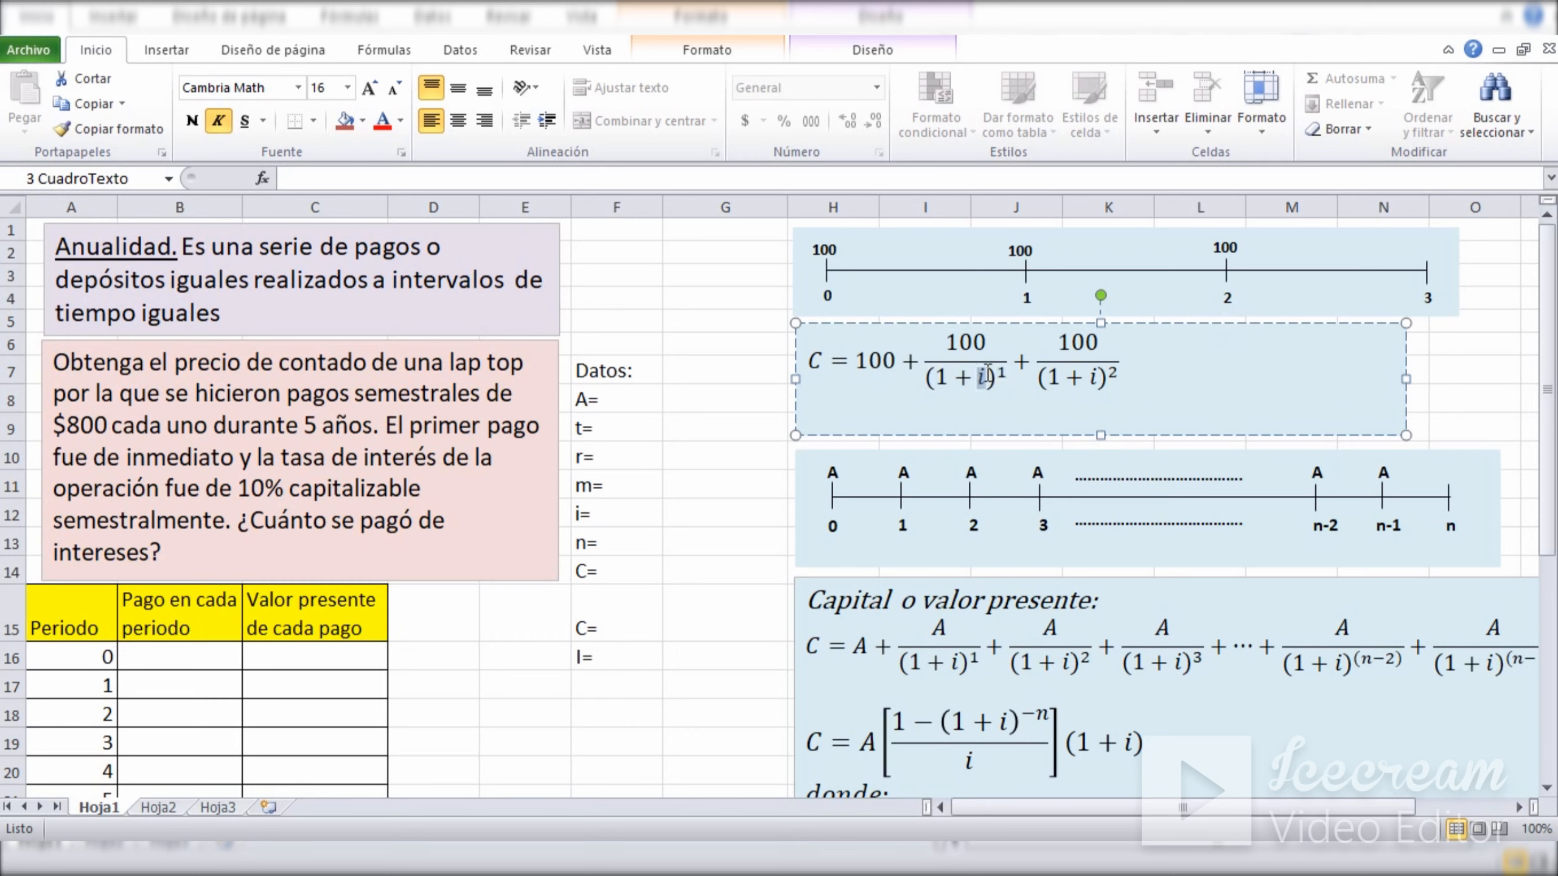
{"action": "left_click", "coordinate": [703, 400]}
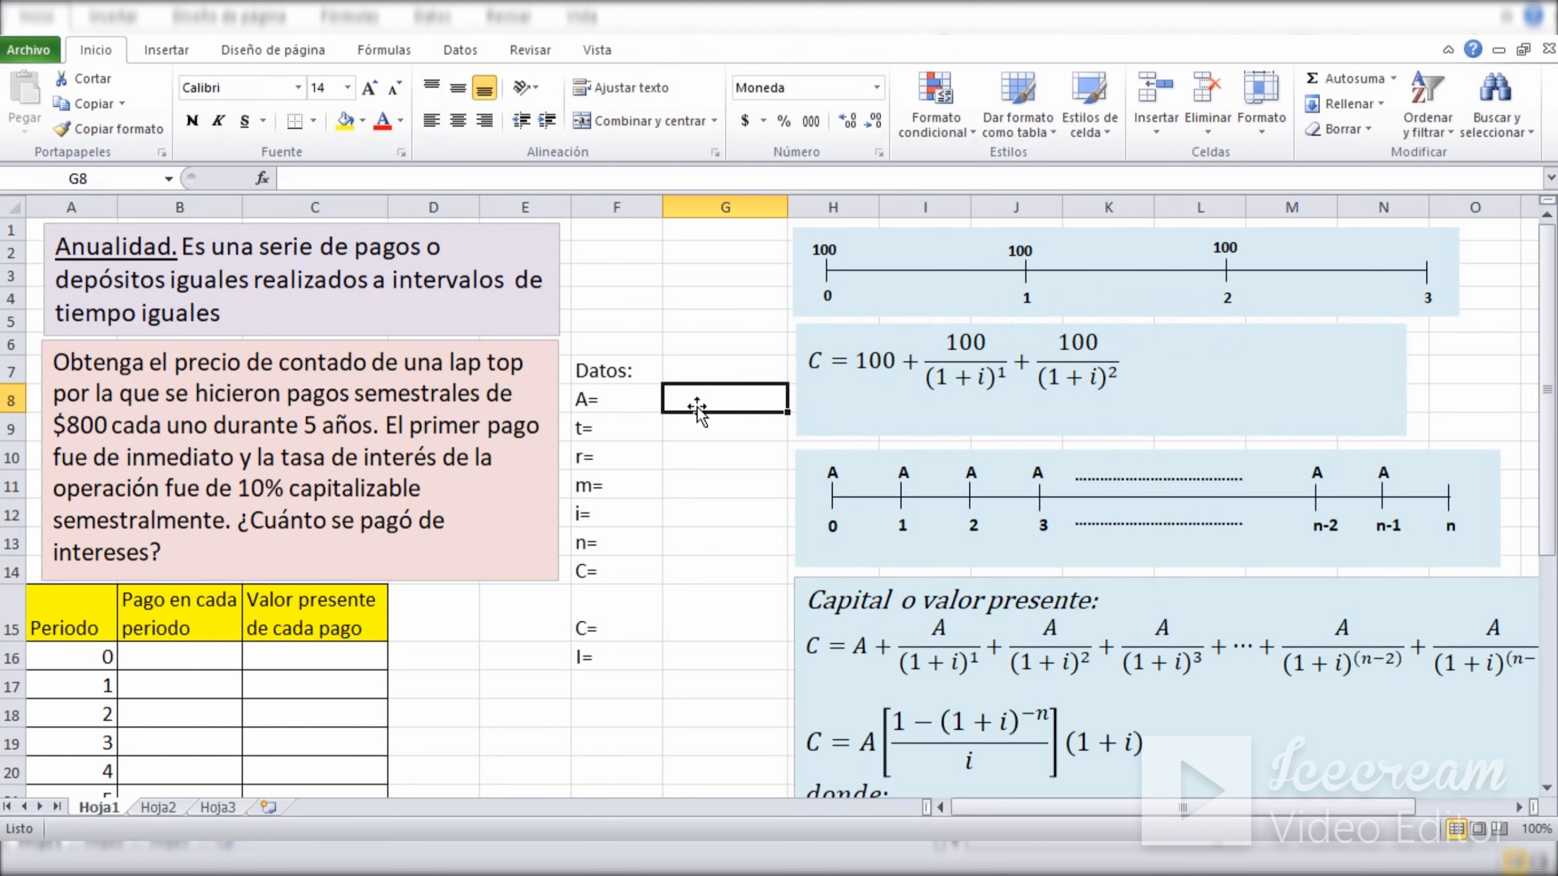
Match the timeline payments at periods 0 and 1 with the first two terms of the present value equation.
{"action": "left_click", "coordinate": [819, 256]}
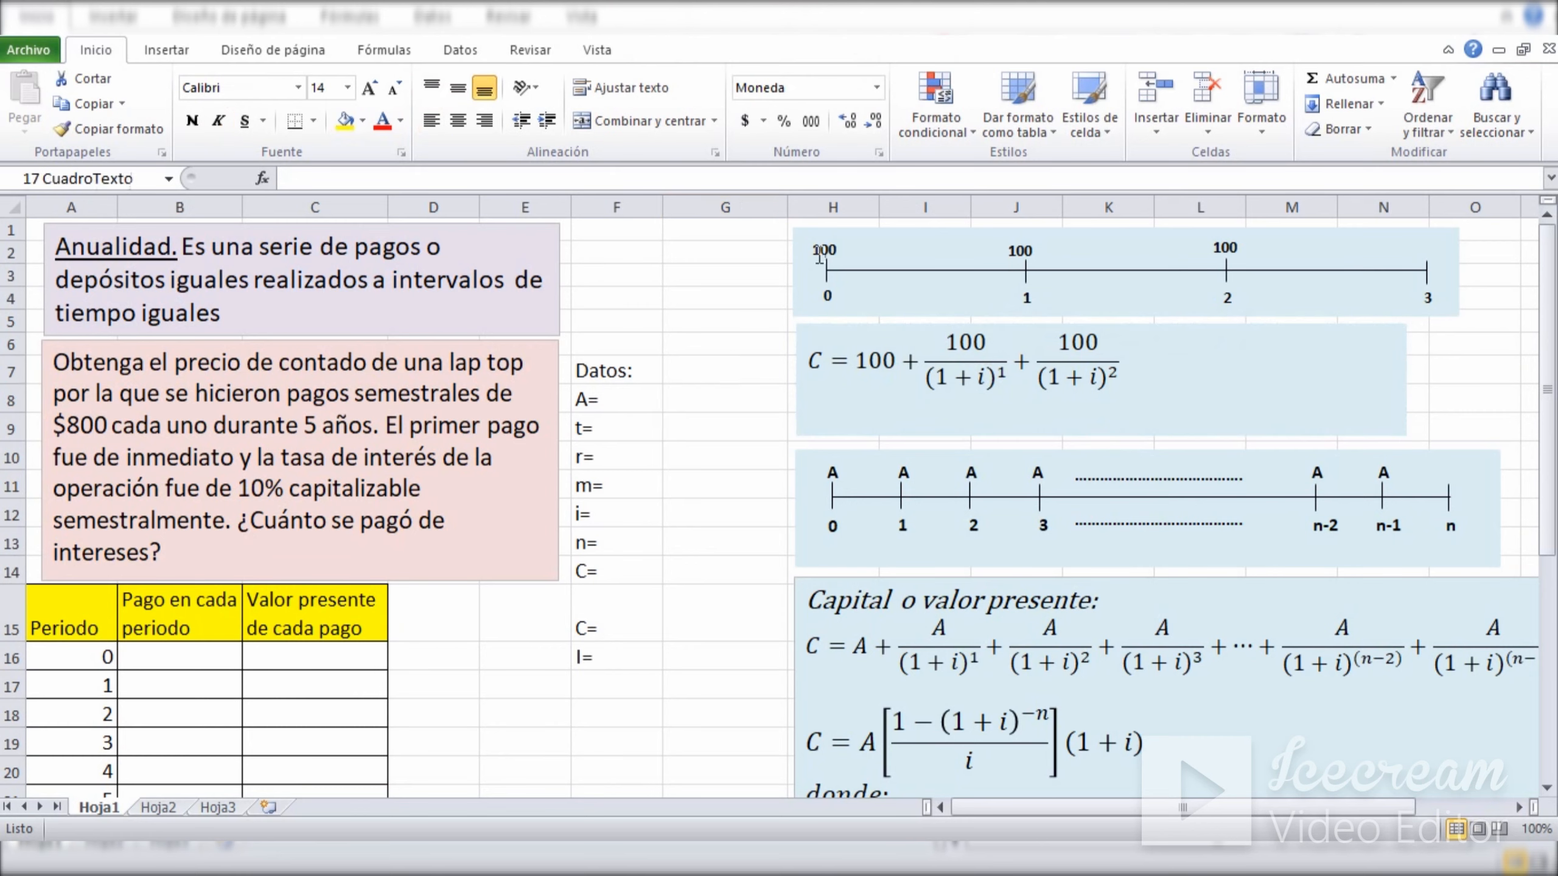
{"action": "left_click", "coordinate": [866, 361]}
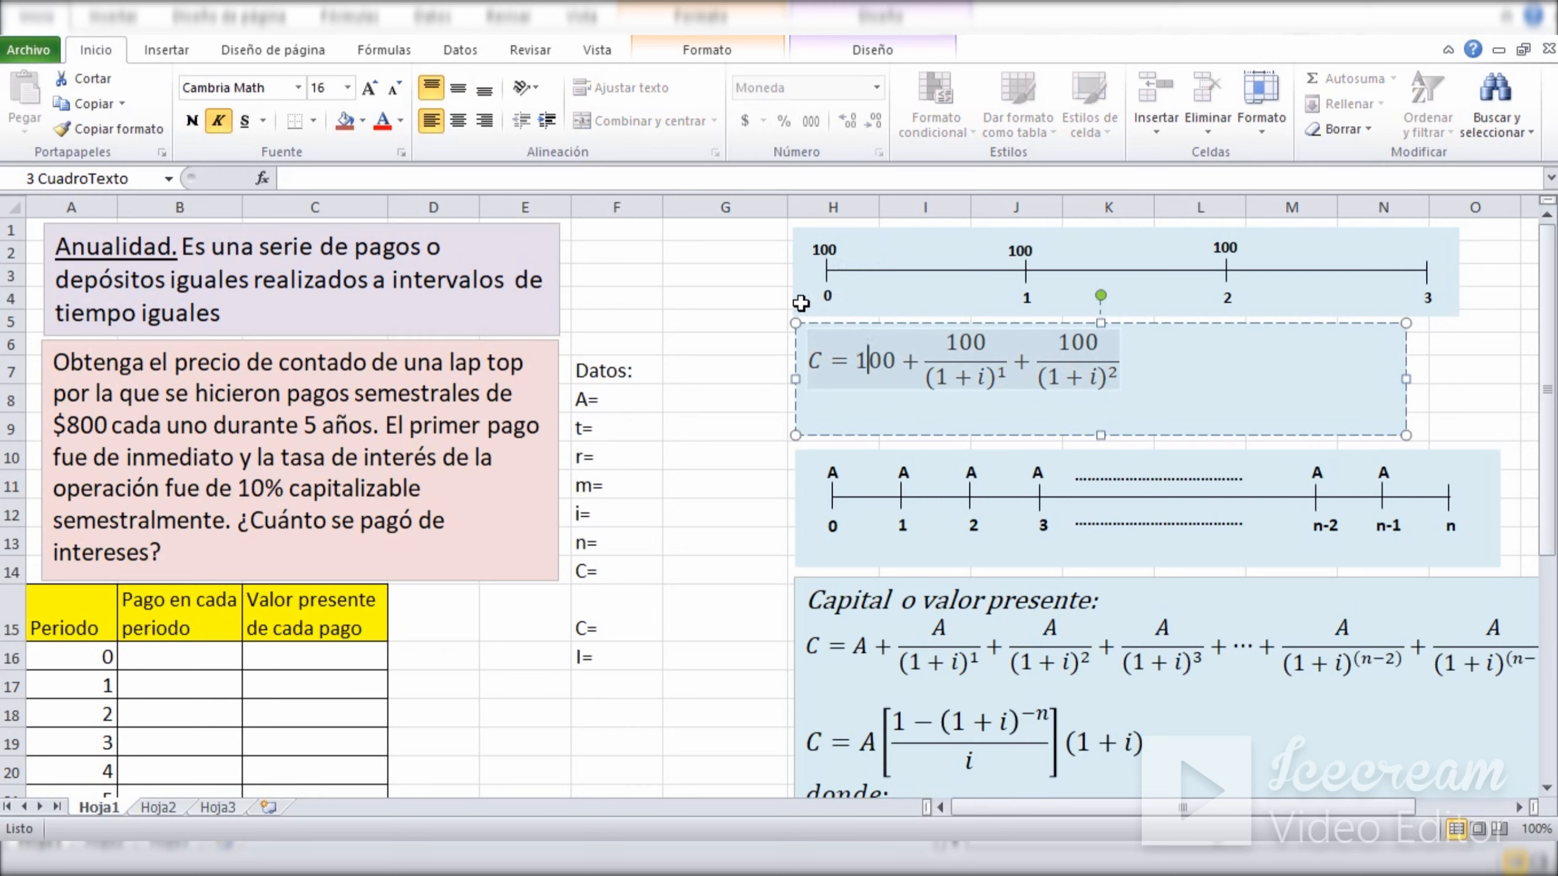
{"action": "left_click", "coordinate": [826, 296]}
{"action": "left_click", "coordinate": [870, 365]}
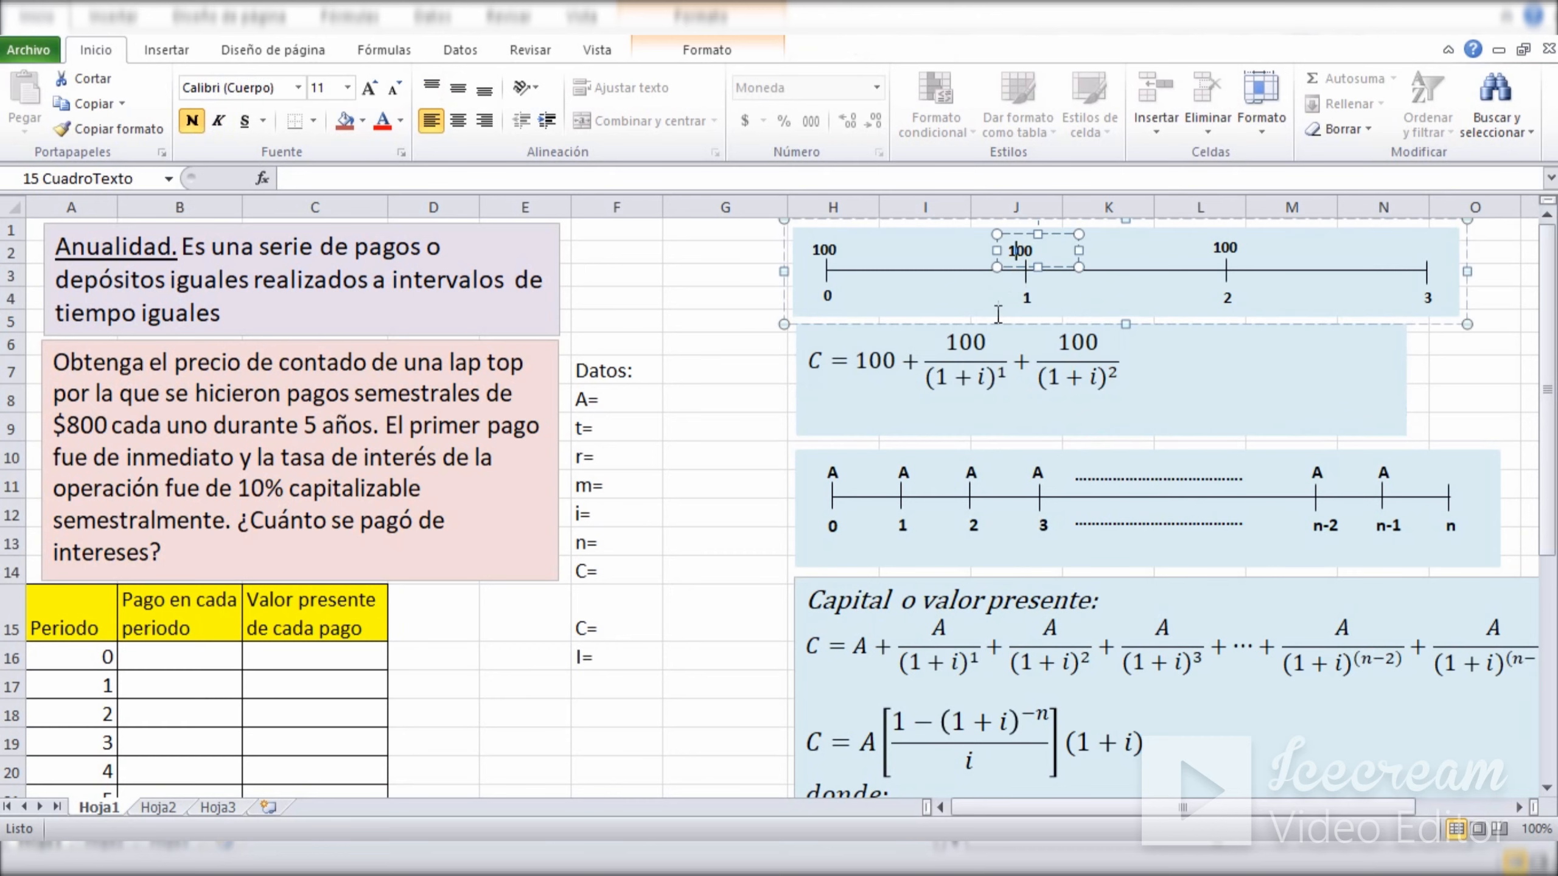
{"action": "left_click", "coordinate": [972, 344]}
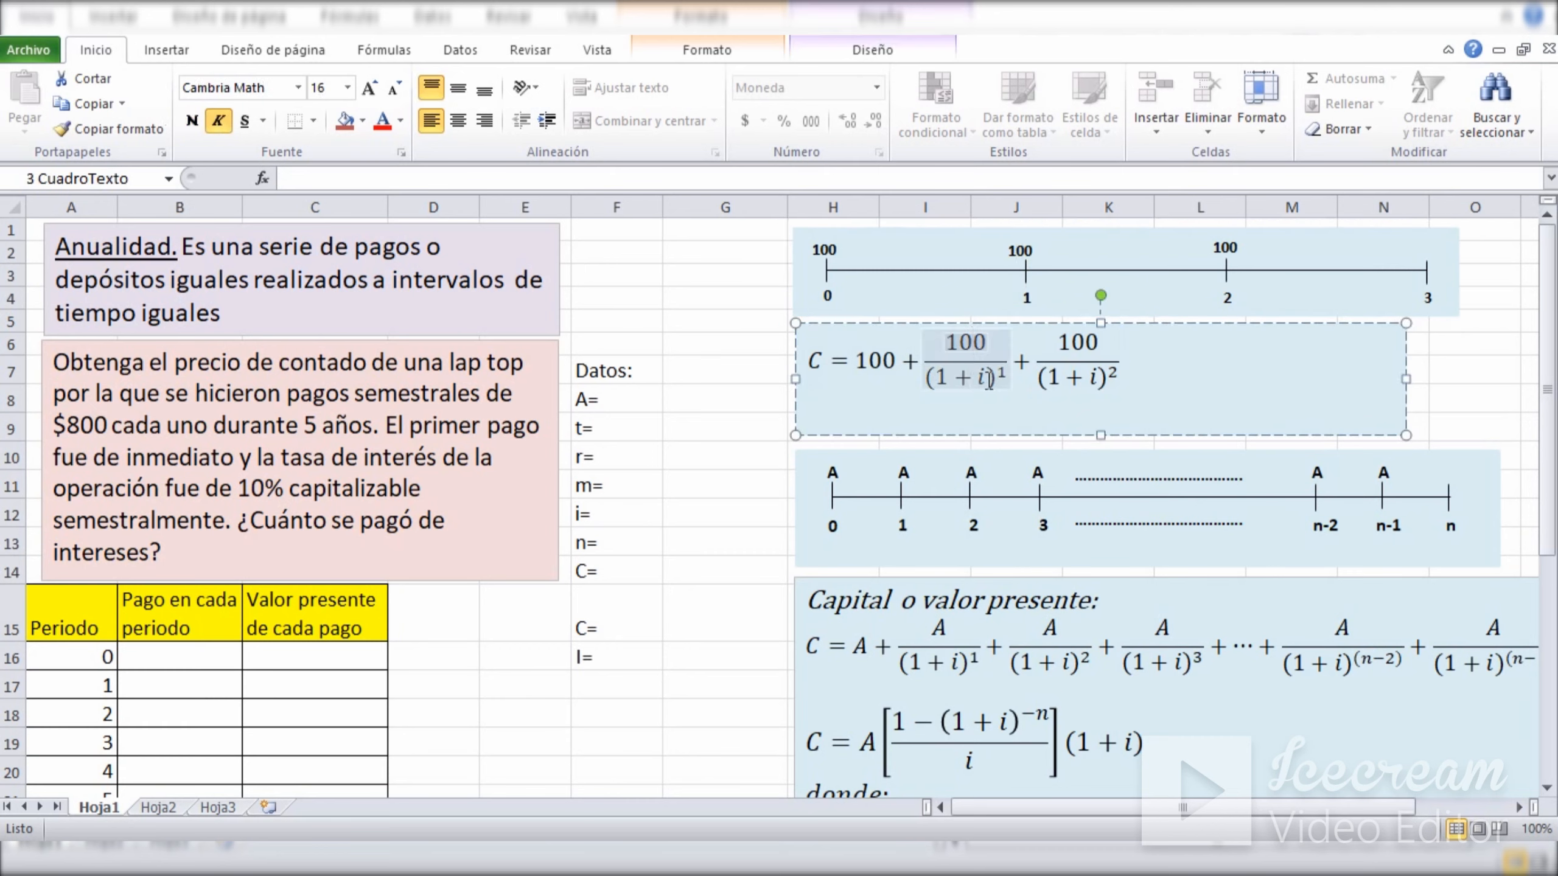
{"action": "double_click", "coordinate": [980, 377]}
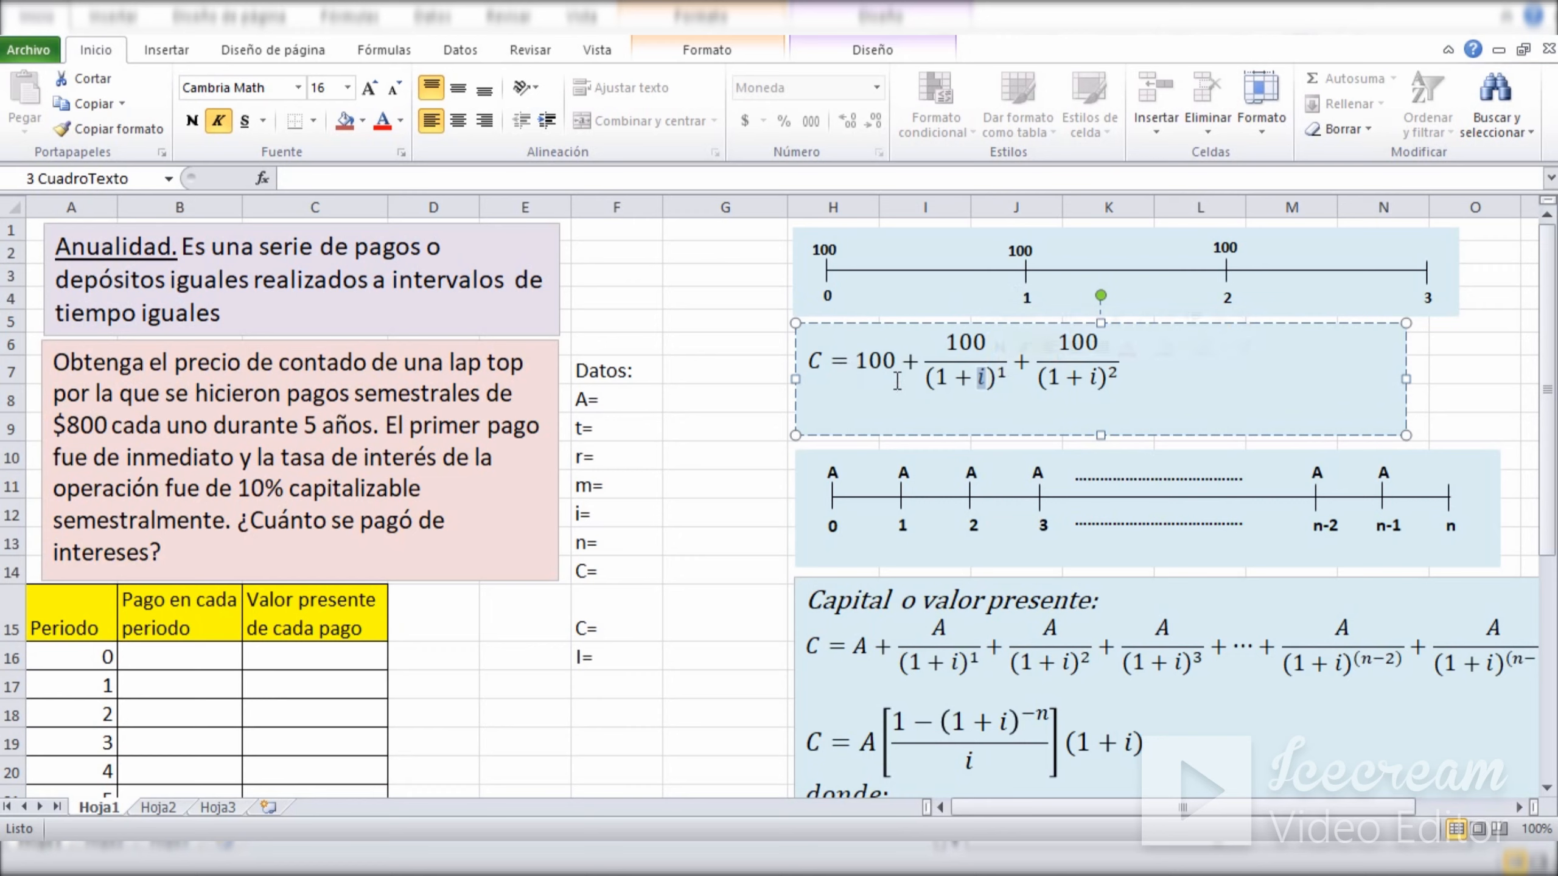
{"action": "left_click", "coordinate": [738, 347]}
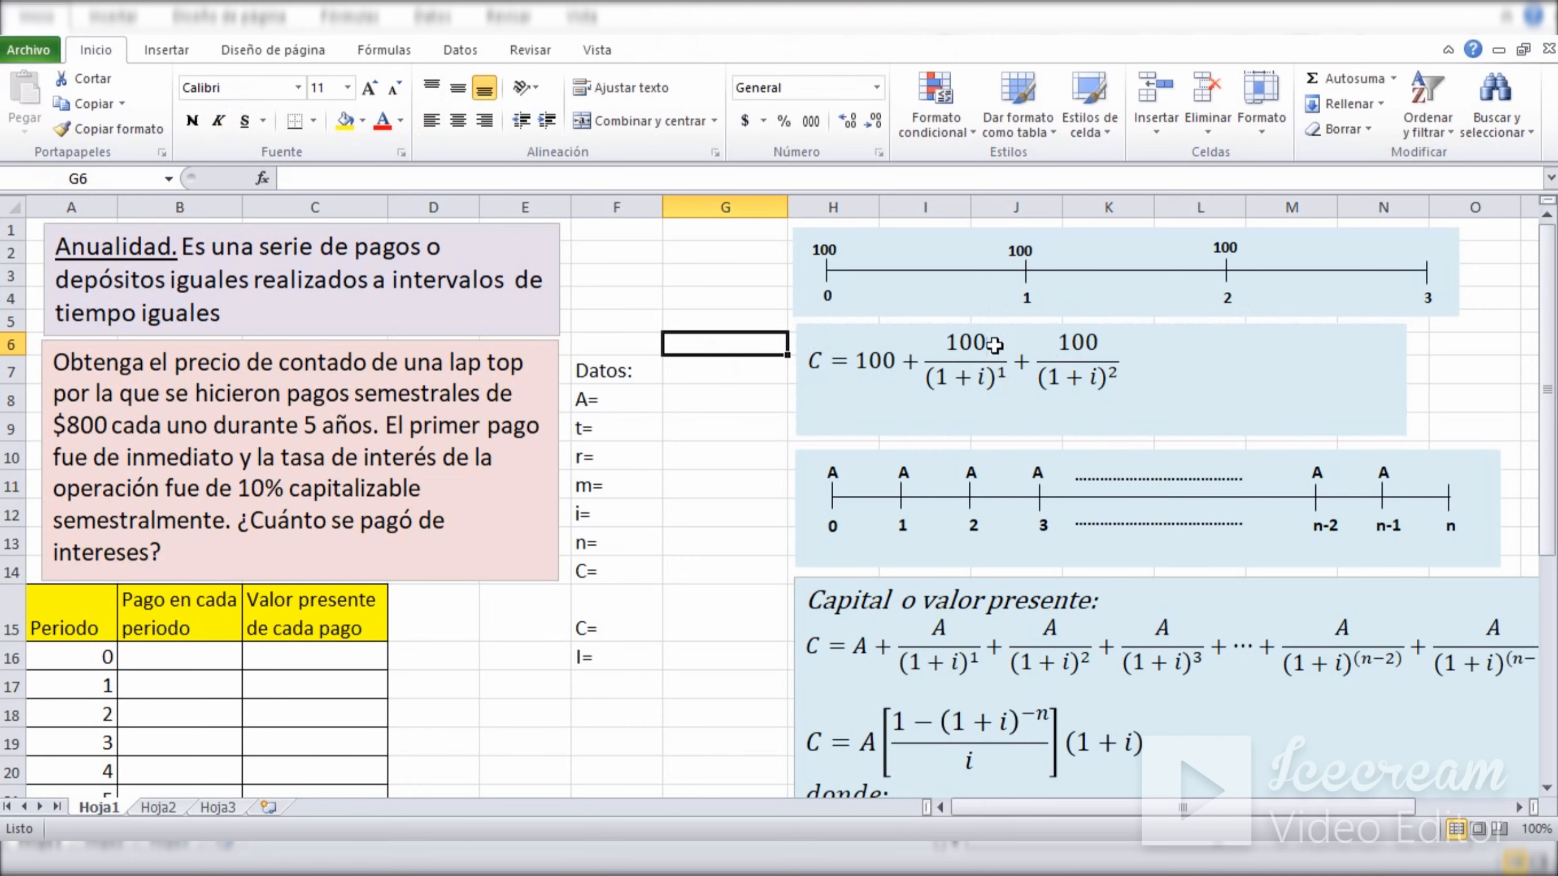
Match the period 2 payment with the term 100/(1+i)^2, and review the whole present value equation.
{"action": "left_click", "coordinate": [1229, 248]}
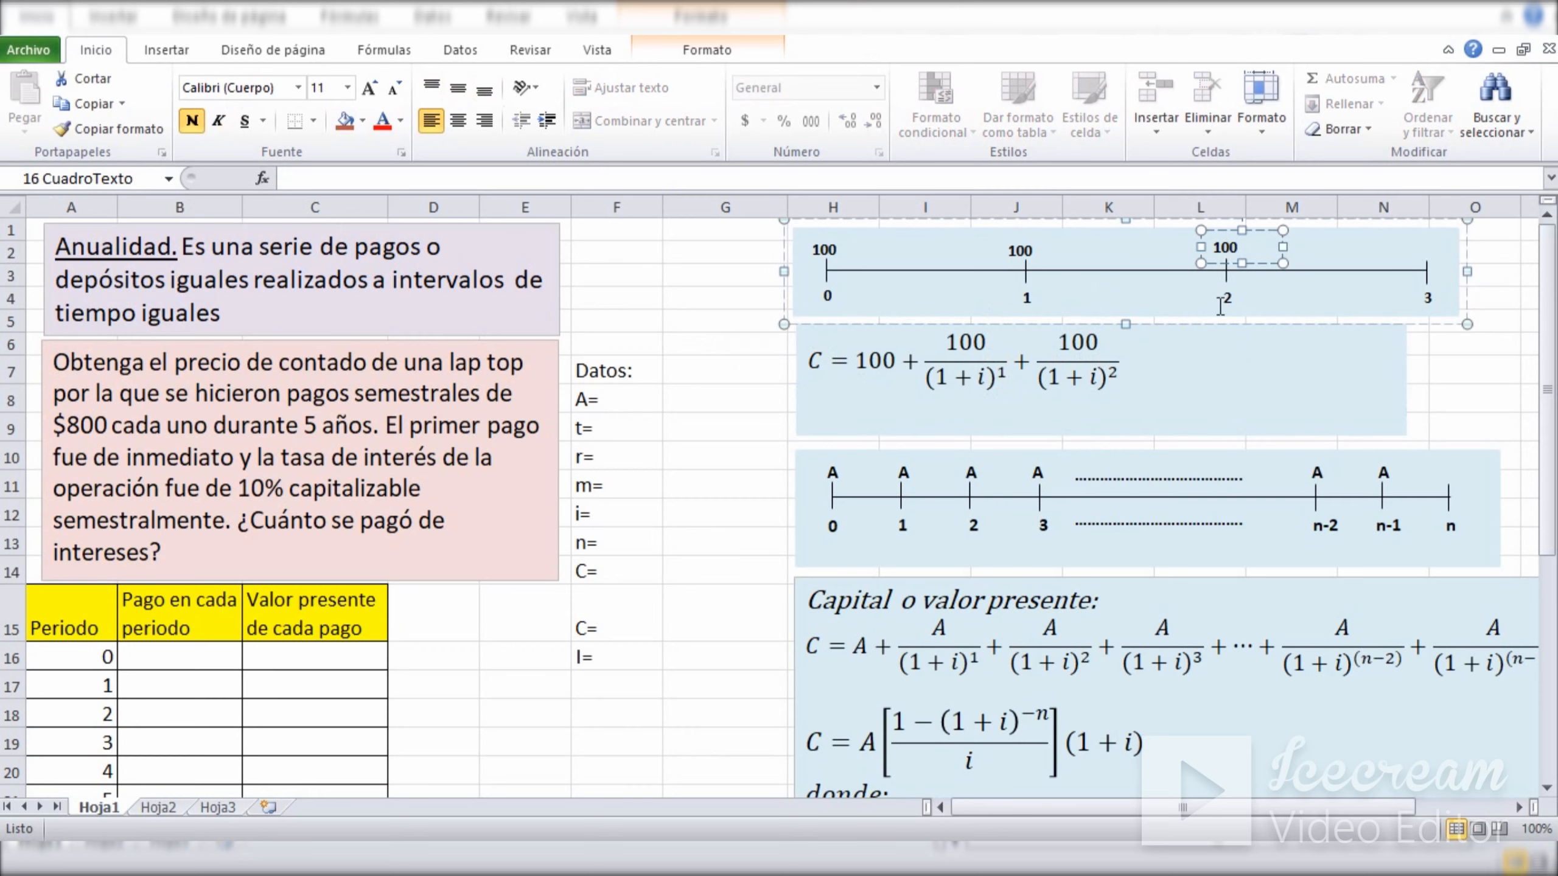
{"action": "left_click", "coordinate": [1096, 374]}
{"action": "double_click", "coordinate": [1097, 374]}
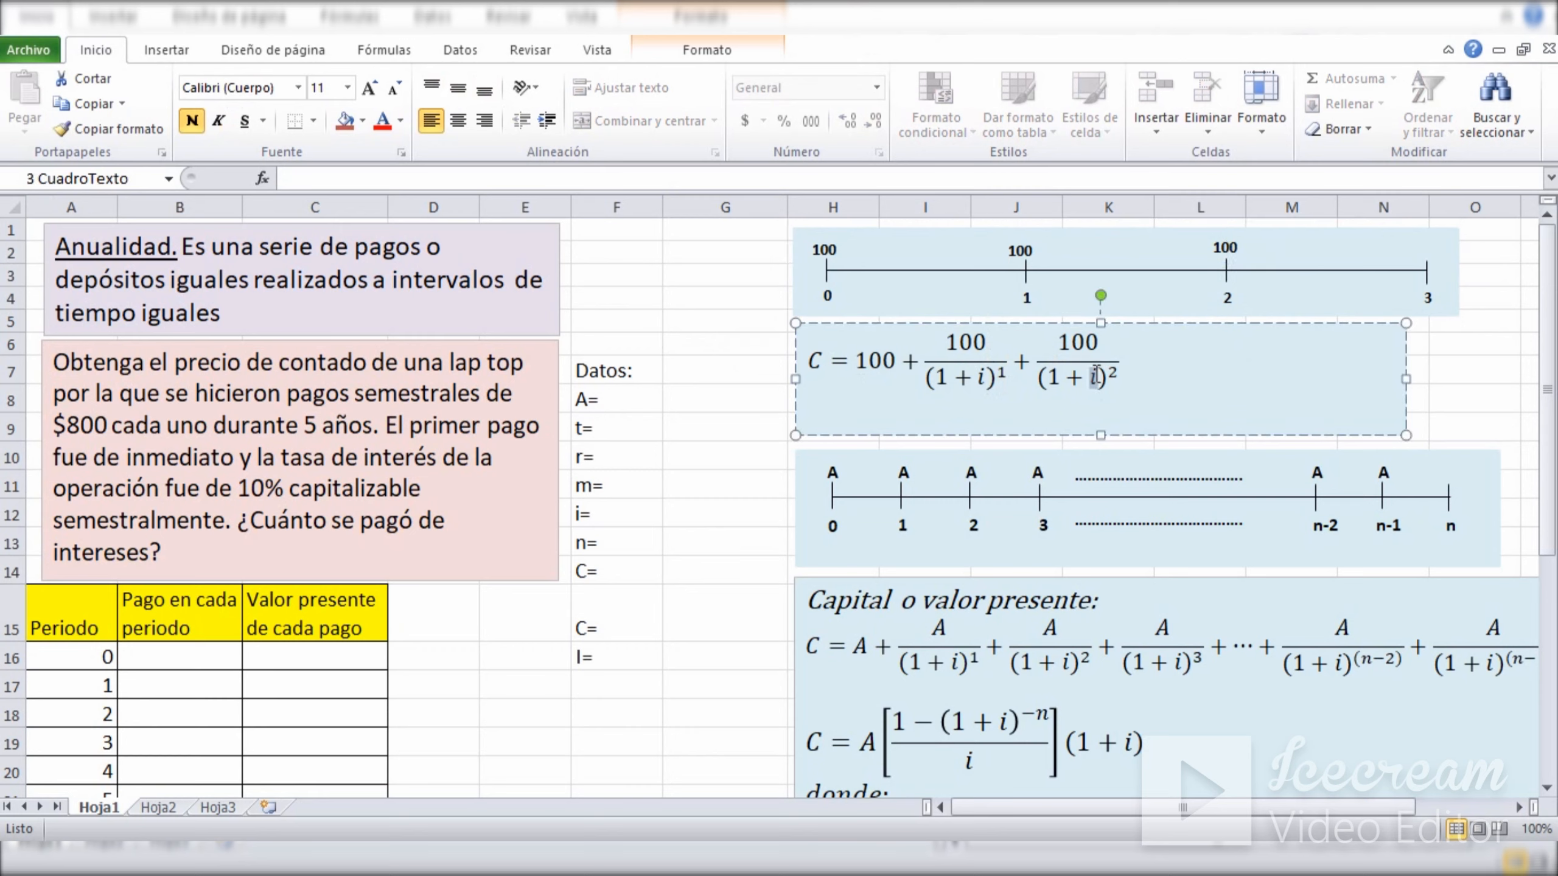
{"action": "left_click", "coordinate": [1231, 294]}
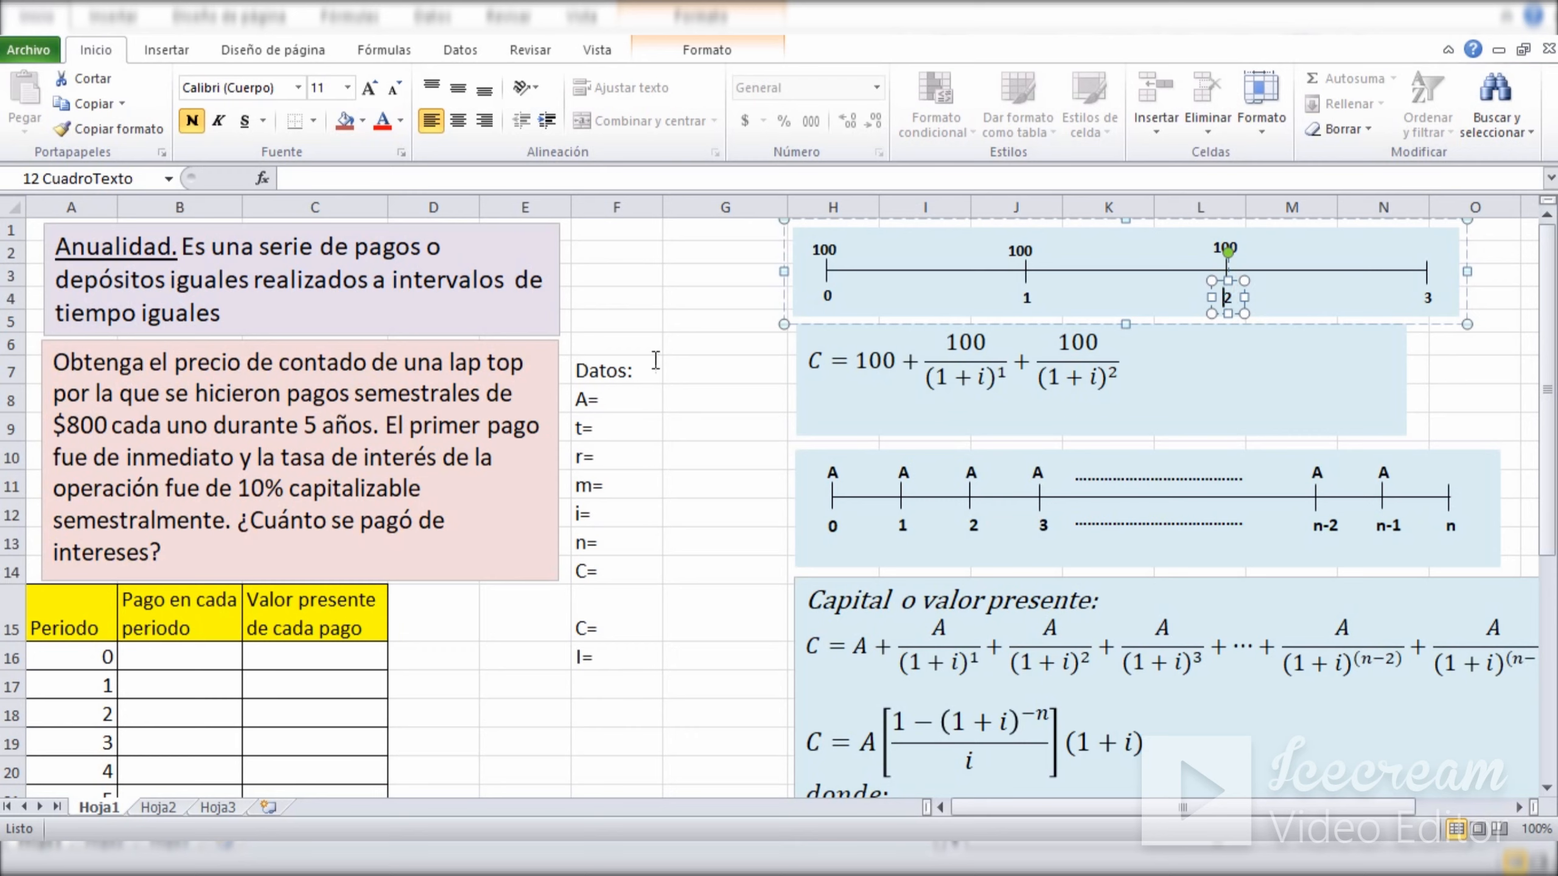
{"action": "left_click", "coordinate": [732, 399]}
{"action": "left_click", "coordinate": [933, 359]}
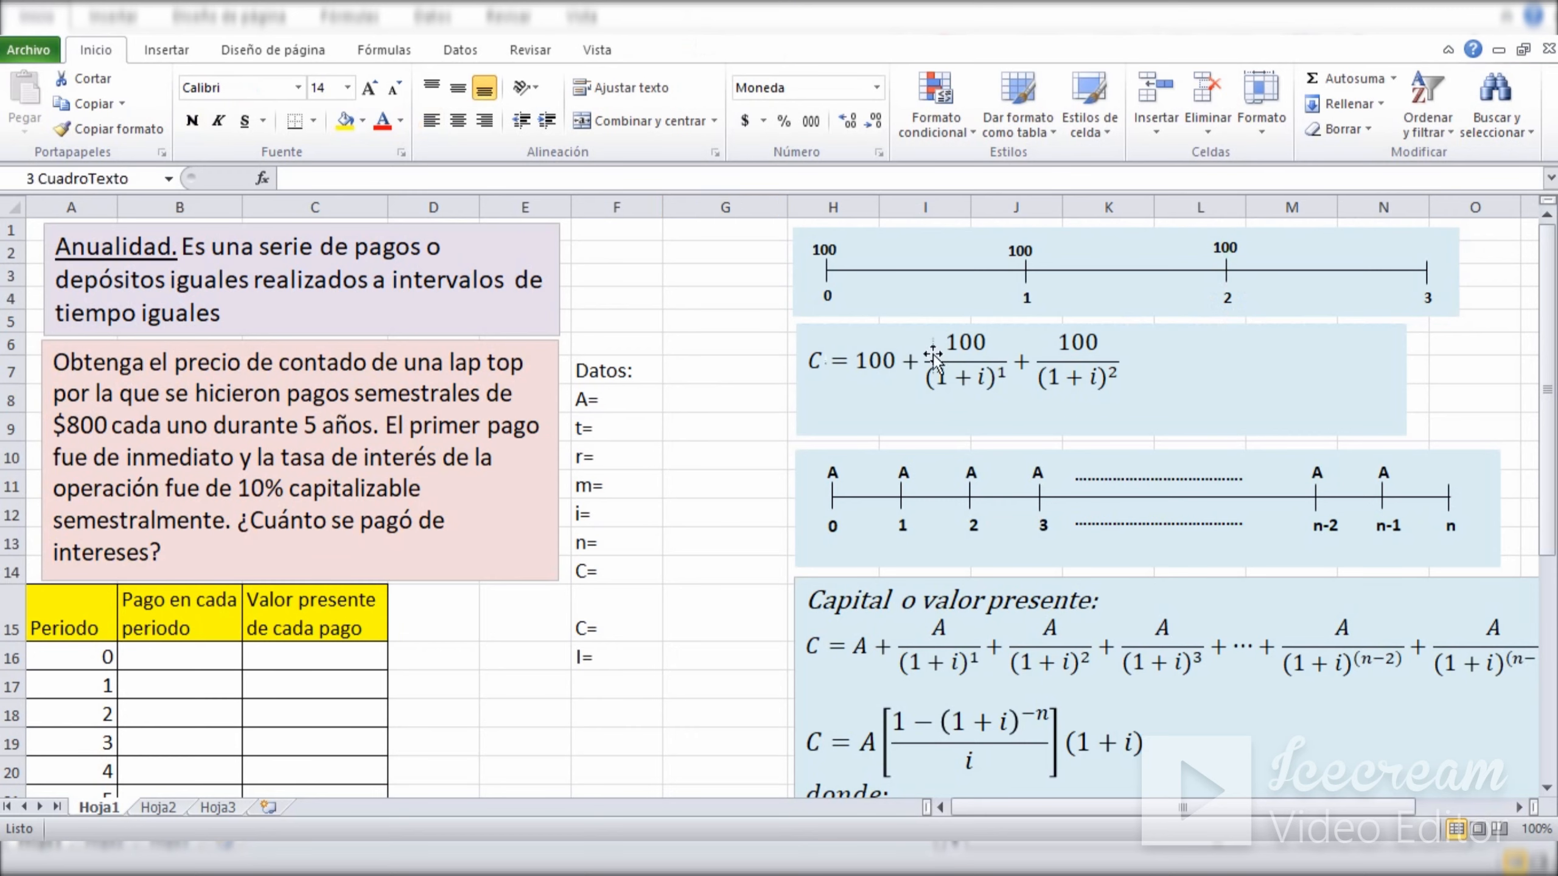
{"action": "left_click", "coordinate": [1130, 355]}
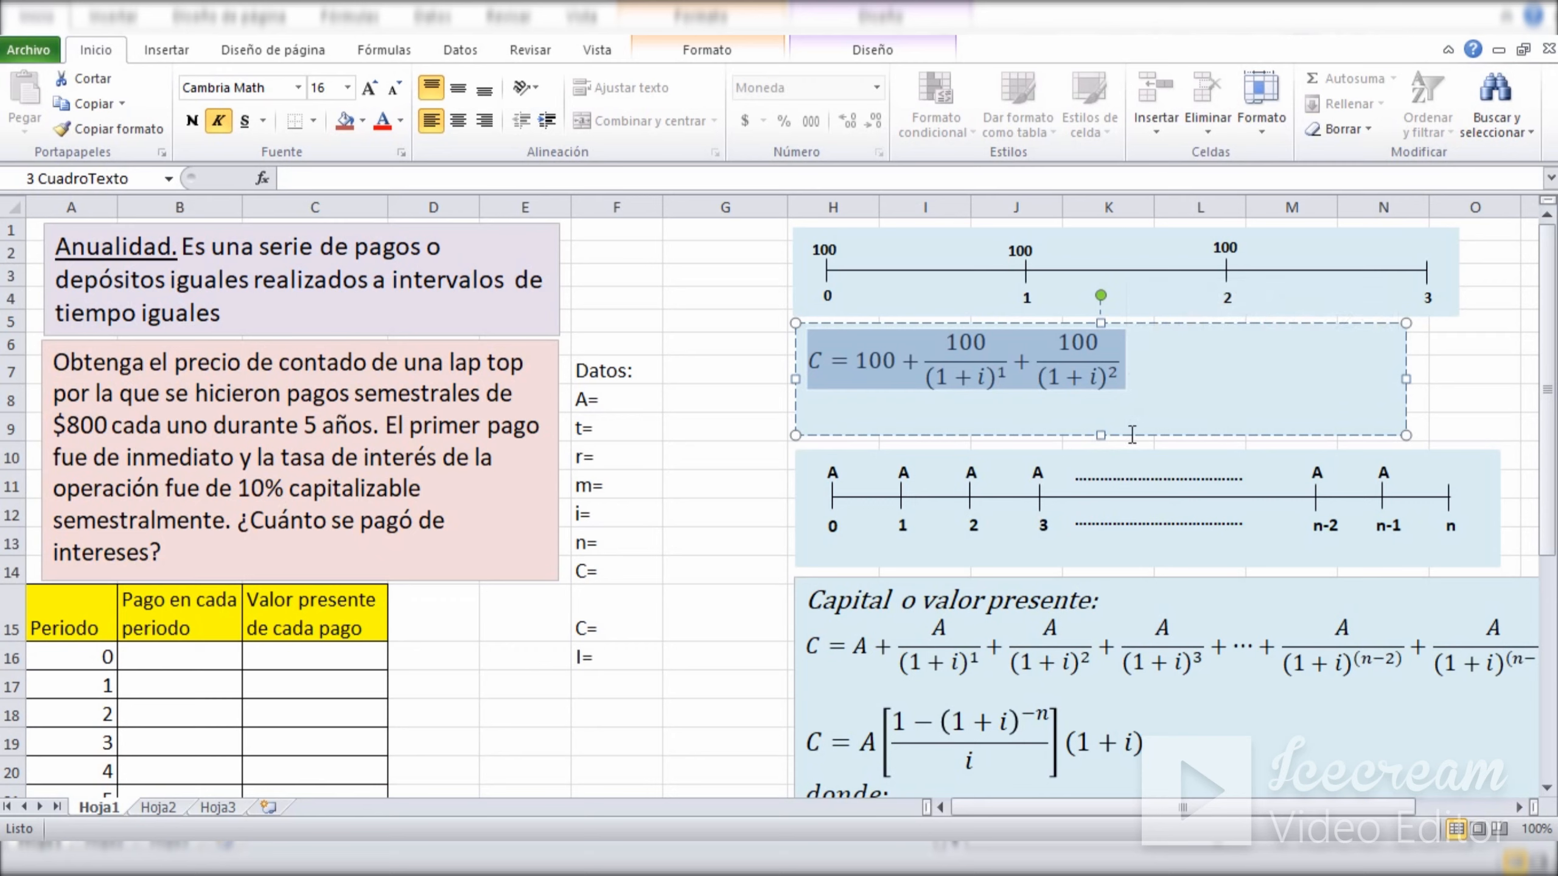
Examine the immediate payment A and its period label 0 on the general n-period timeline.
{"action": "left_click", "coordinate": [744, 295]}
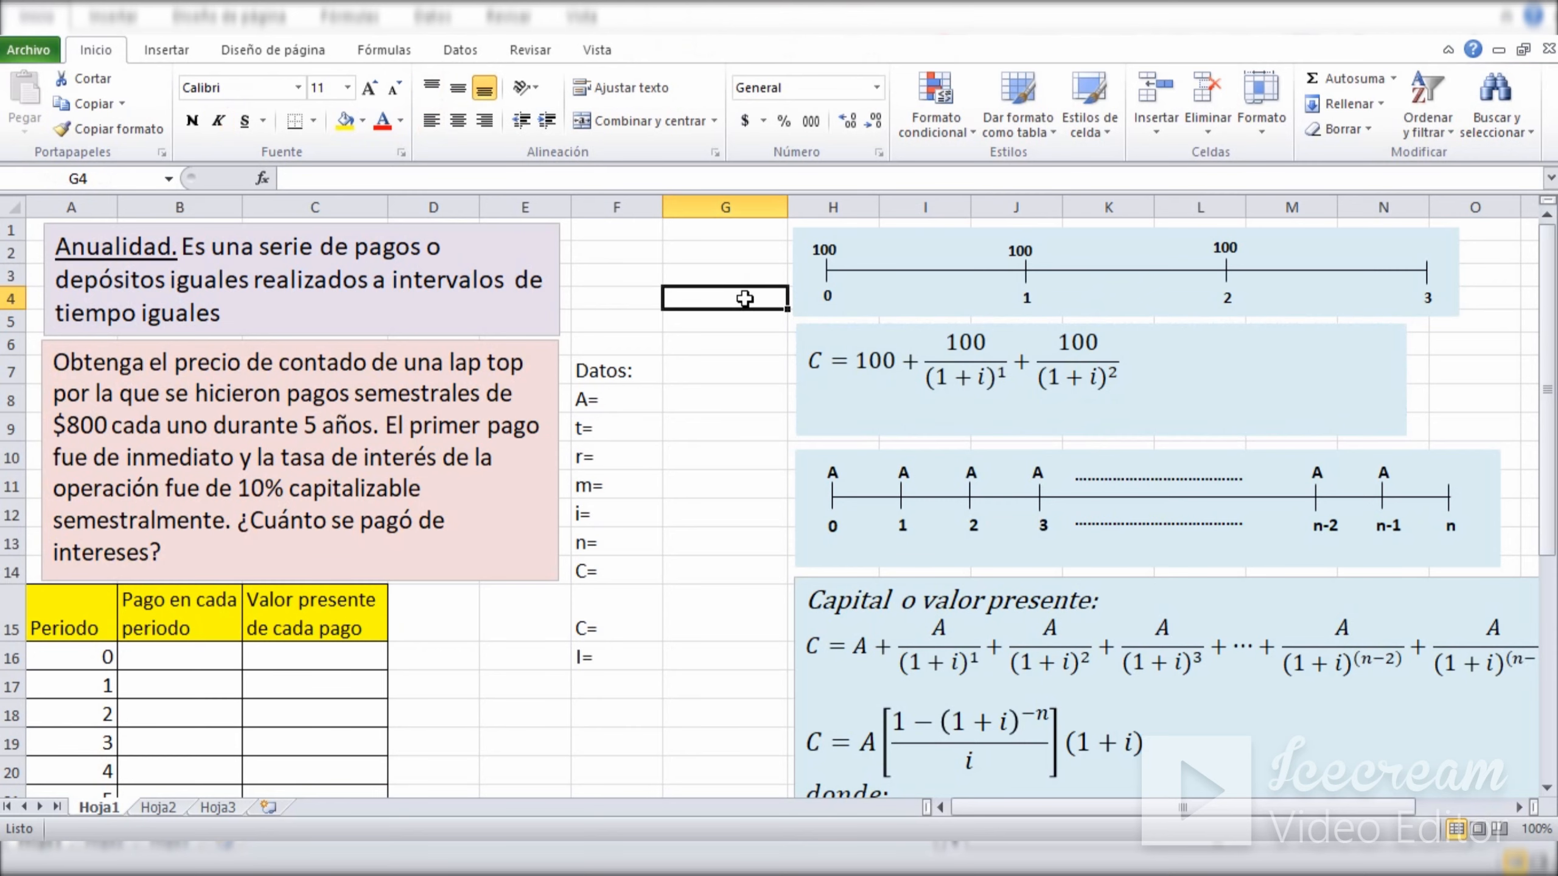
{"action": "left_click_drag", "start_coordinate": [1547, 297], "coordinate": [1547, 325]}
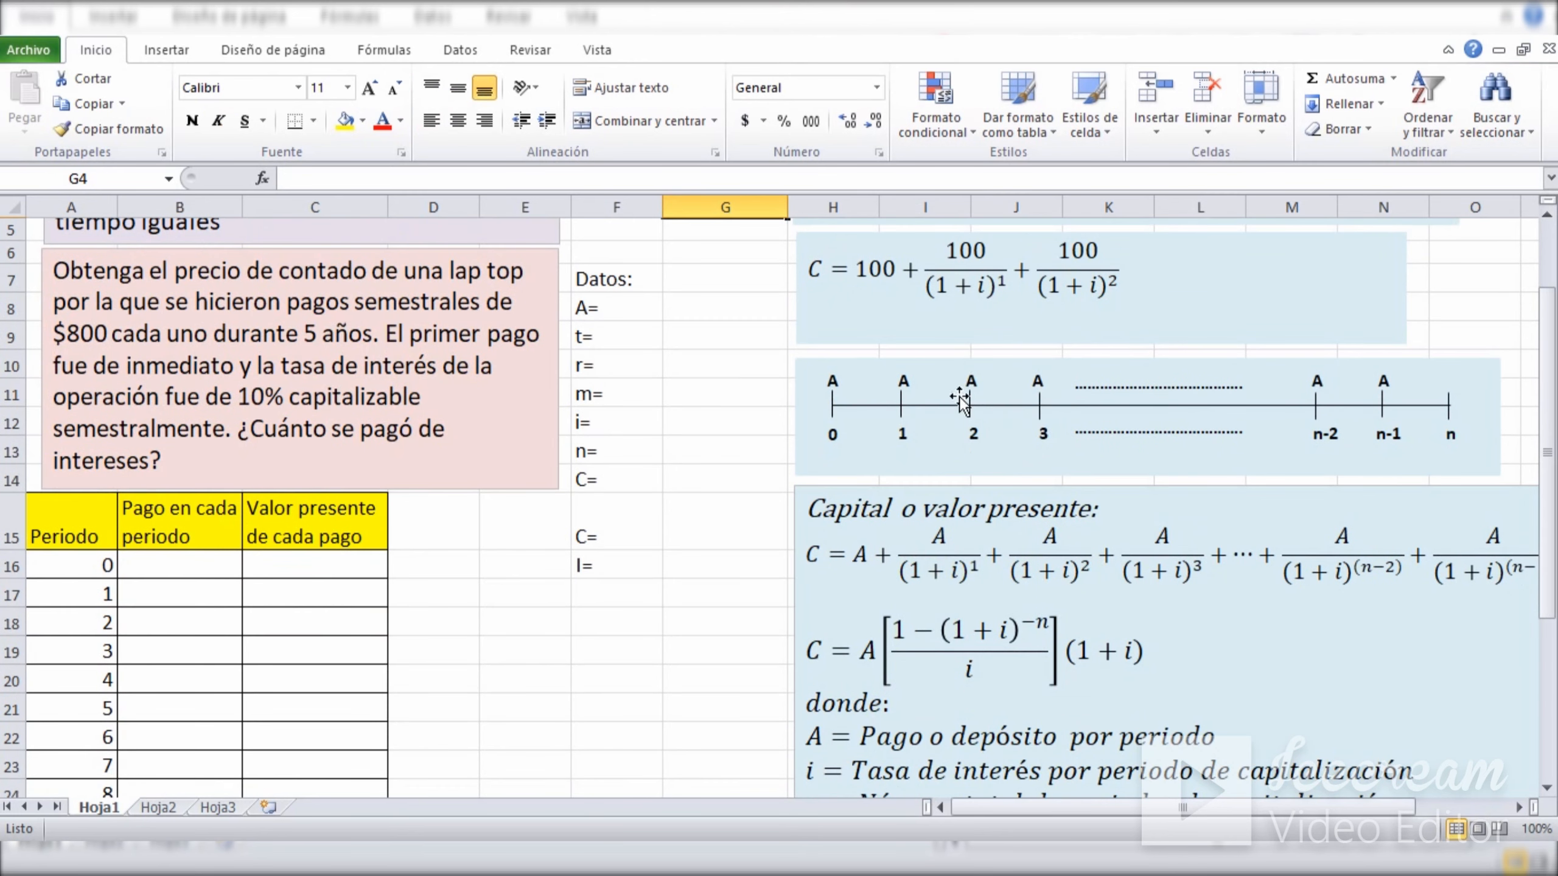
{"action": "left_click", "coordinate": [844, 359]}
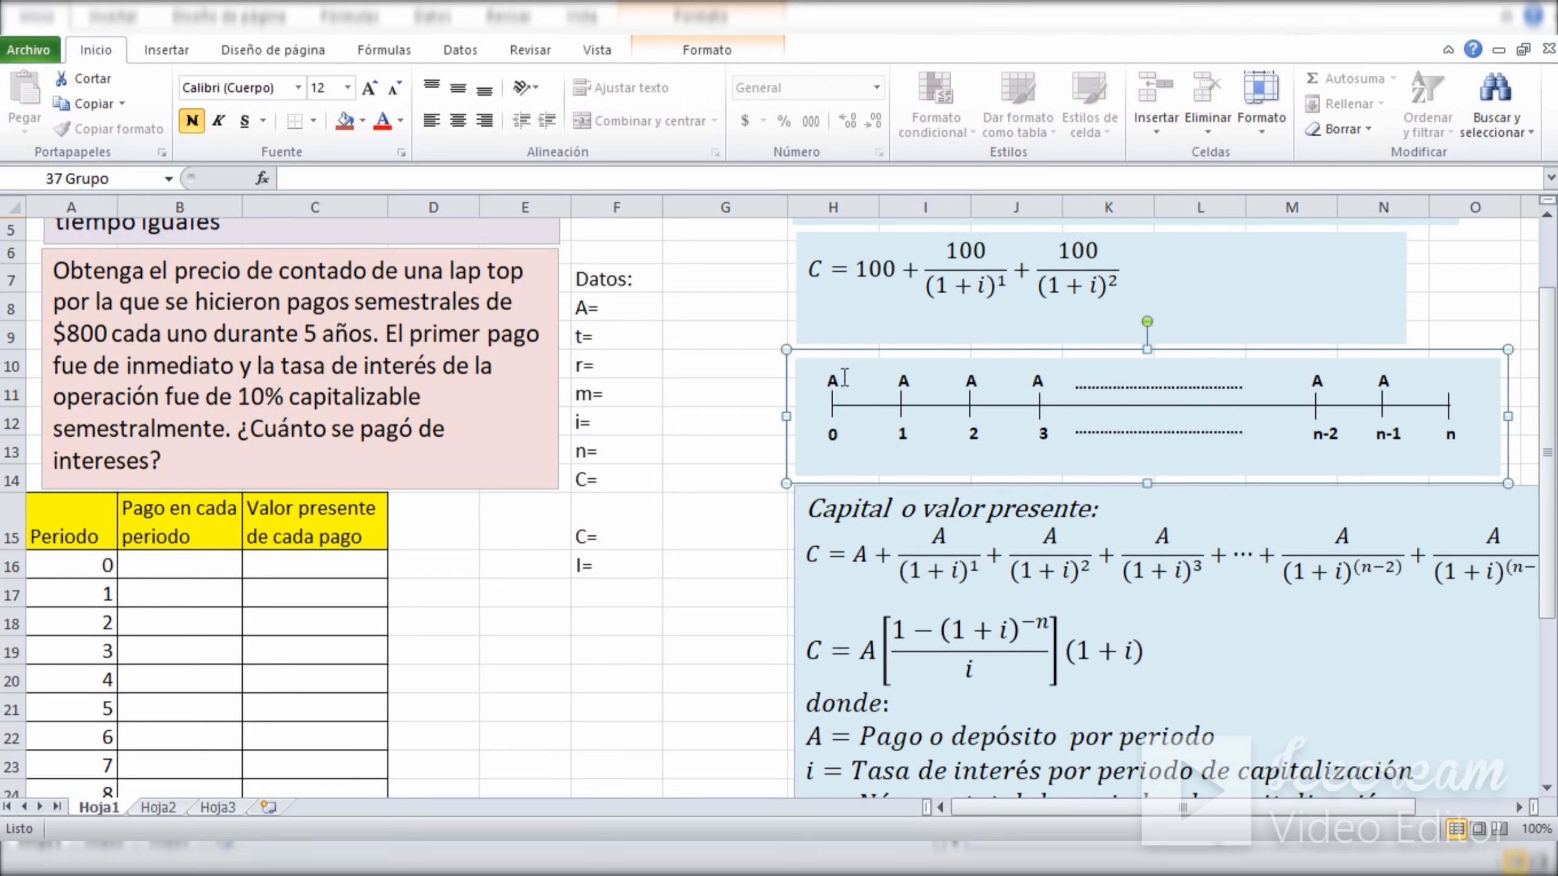
{"action": "left_click", "coordinate": [683, 340]}
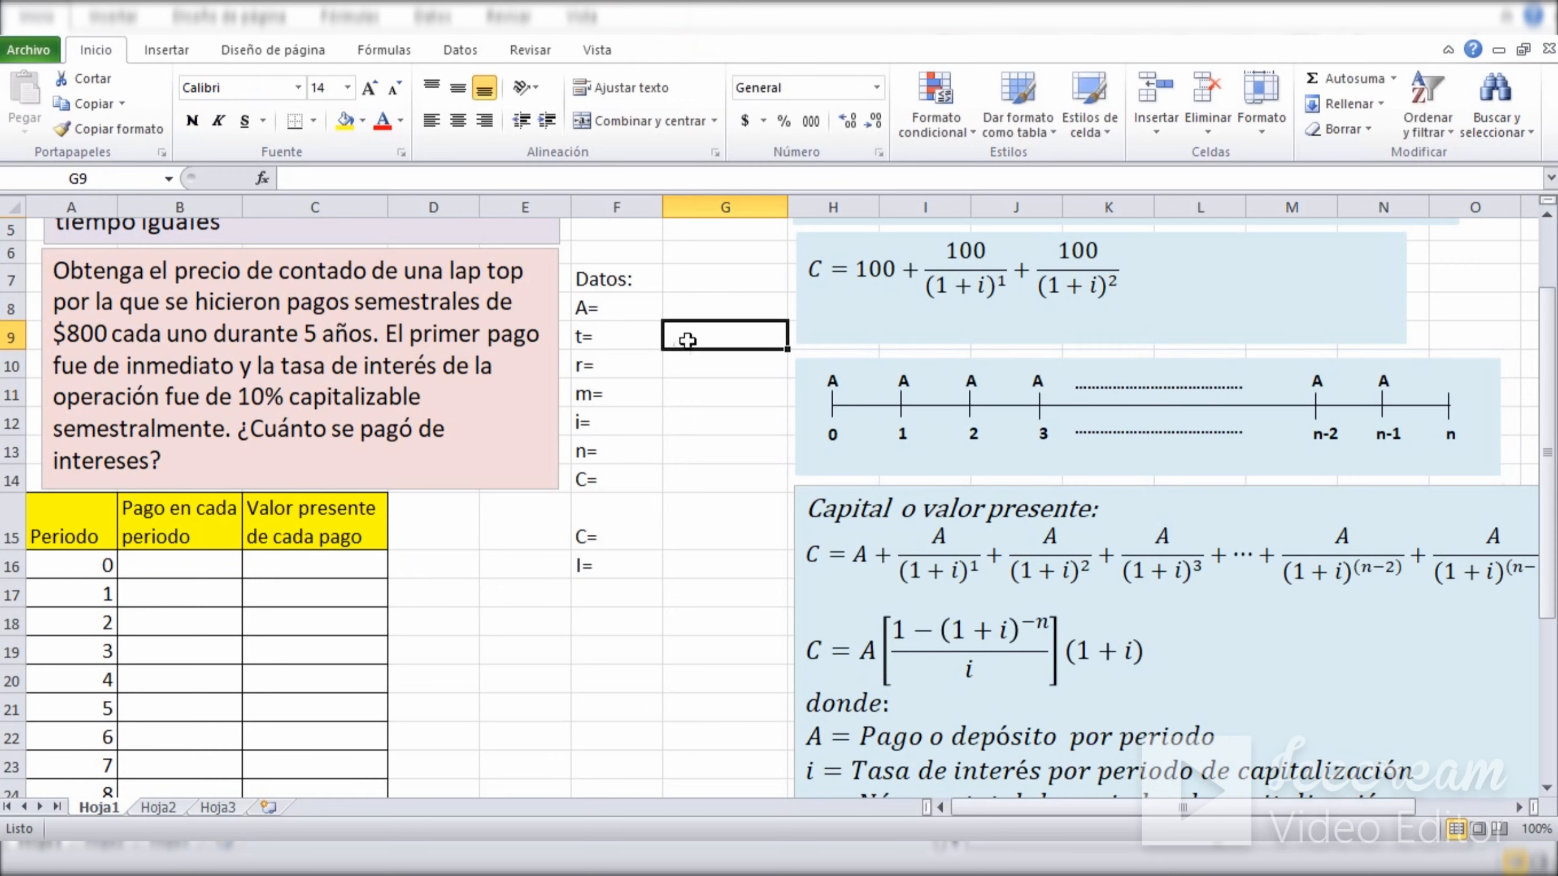
{"action": "left_click", "coordinate": [871, 369]}
{"action": "left_click_drag", "start_coordinate": [828, 377], "coordinate": [838, 376]}
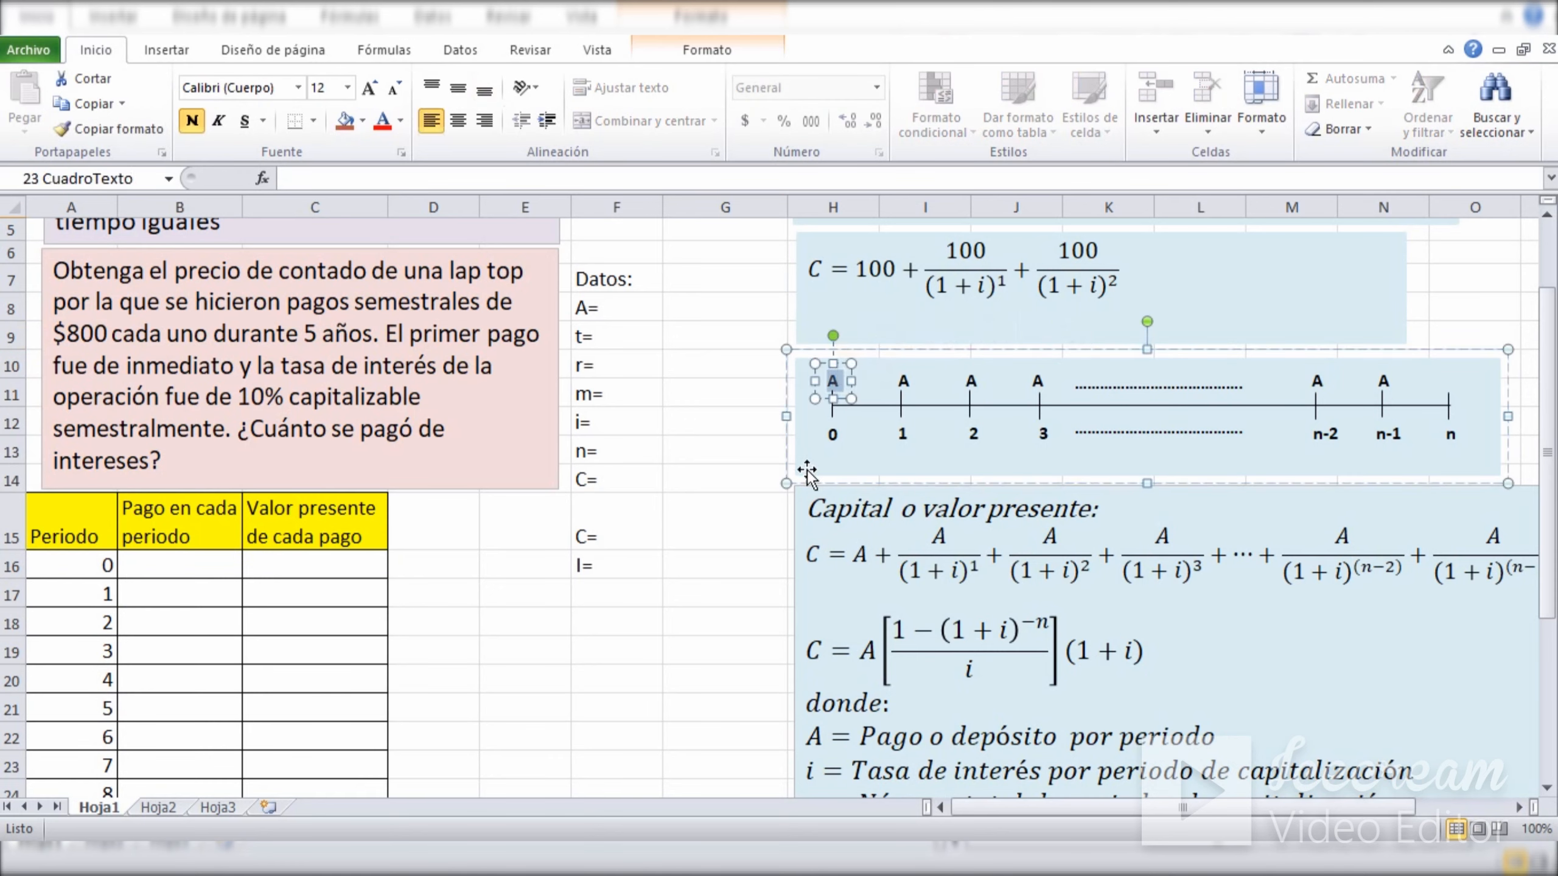
{"action": "left_click_drag", "start_coordinate": [829, 435], "coordinate": [837, 436]}
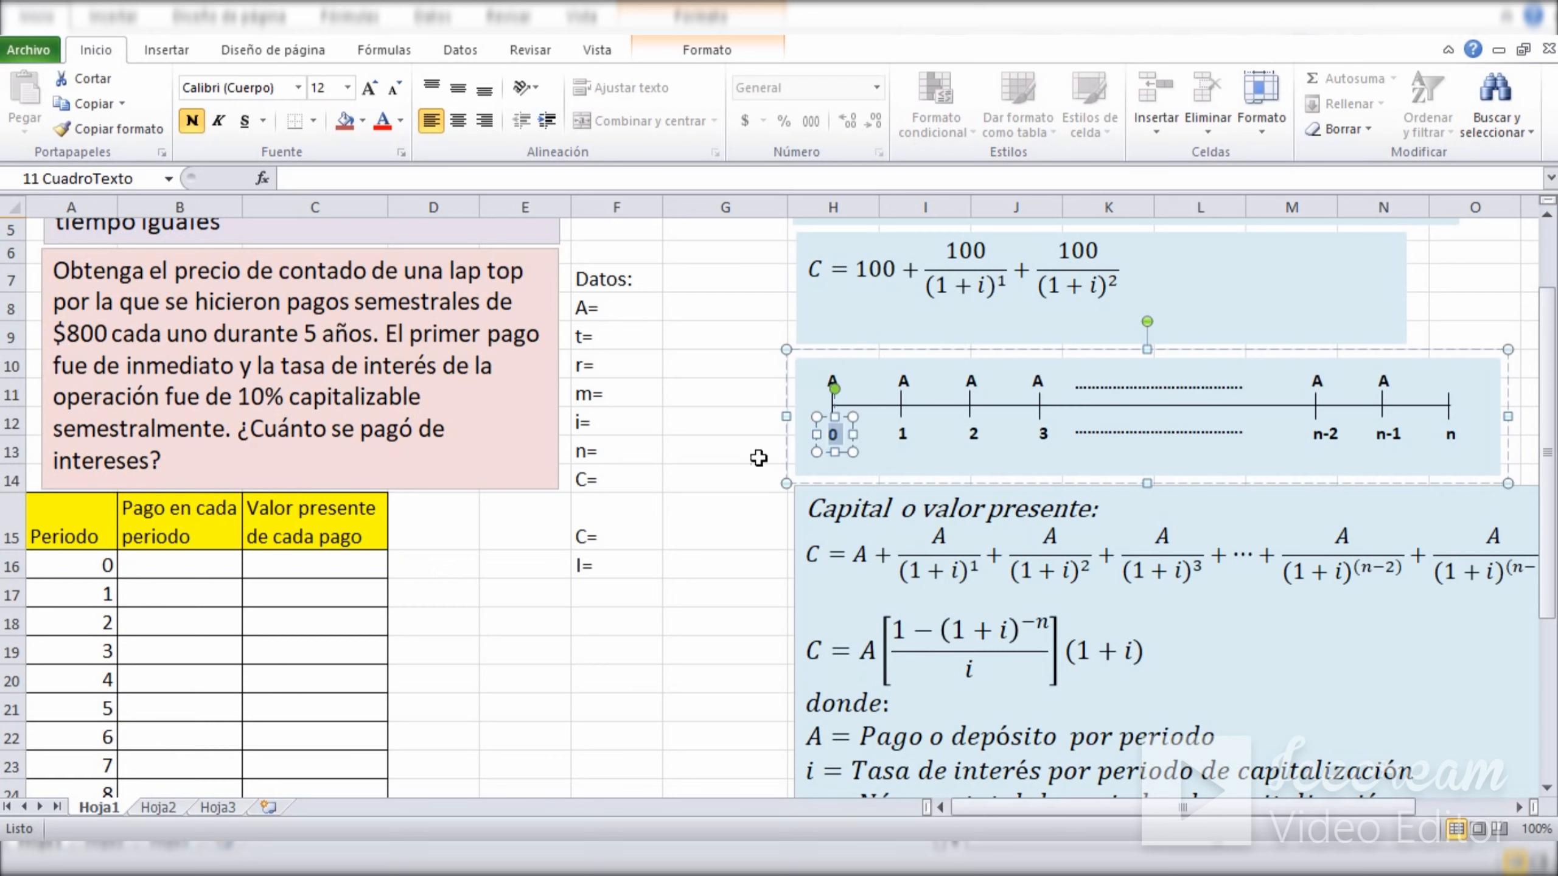
{"action": "left_click", "coordinate": [726, 471]}
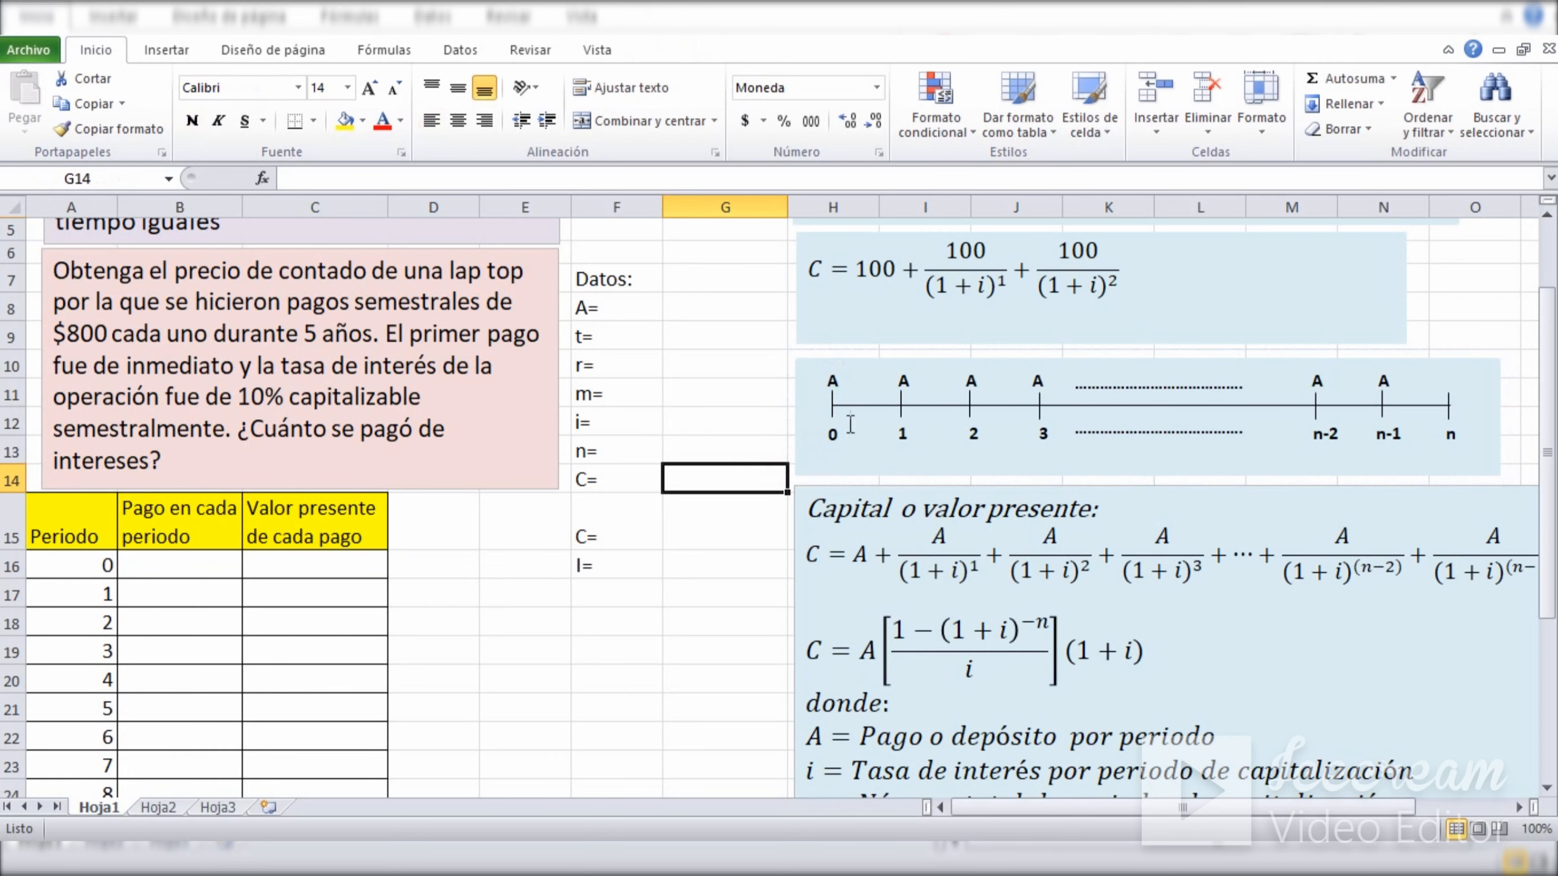
Go through the payments A at periods 1, 2 and 3 on the general timeline.
{"action": "left_click", "coordinate": [901, 381]}
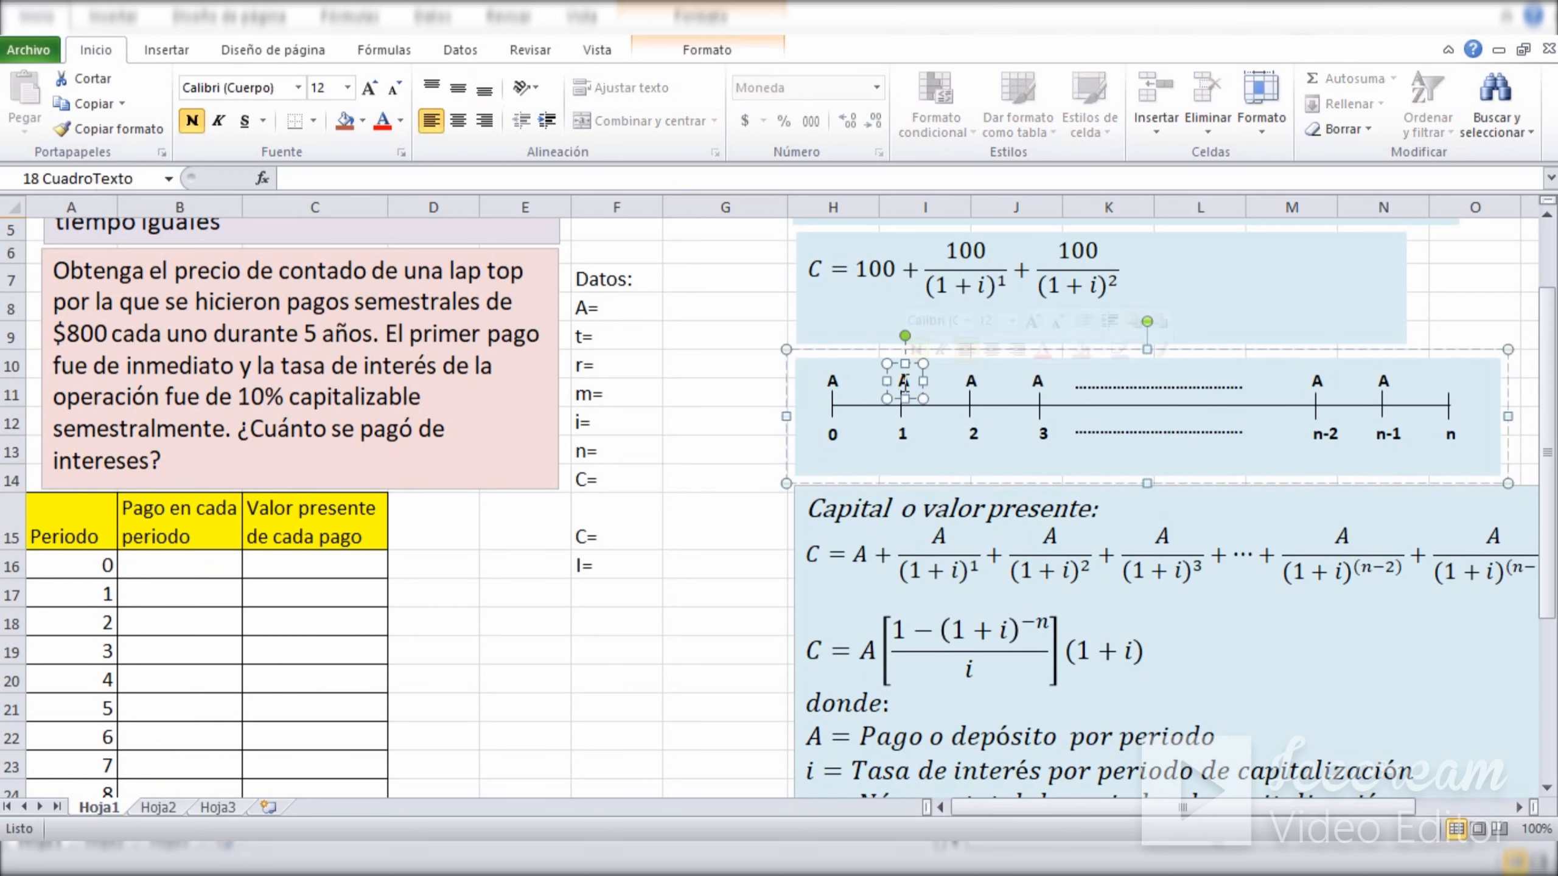
{"action": "left_click", "coordinate": [900, 424]}
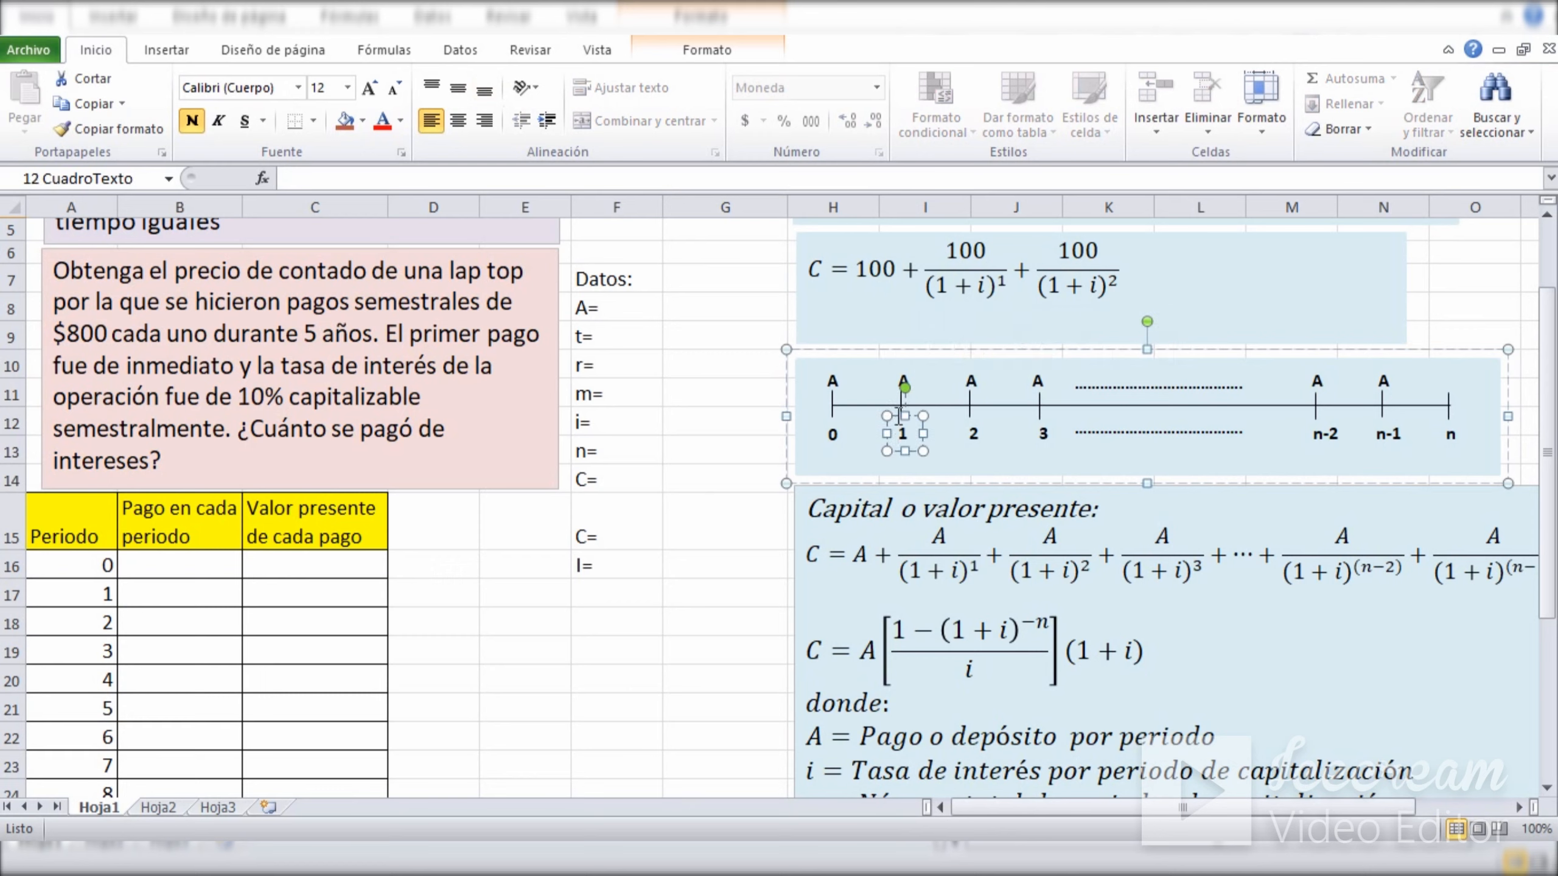
{"action": "left_click", "coordinate": [969, 384]}
{"action": "left_click", "coordinate": [971, 431]}
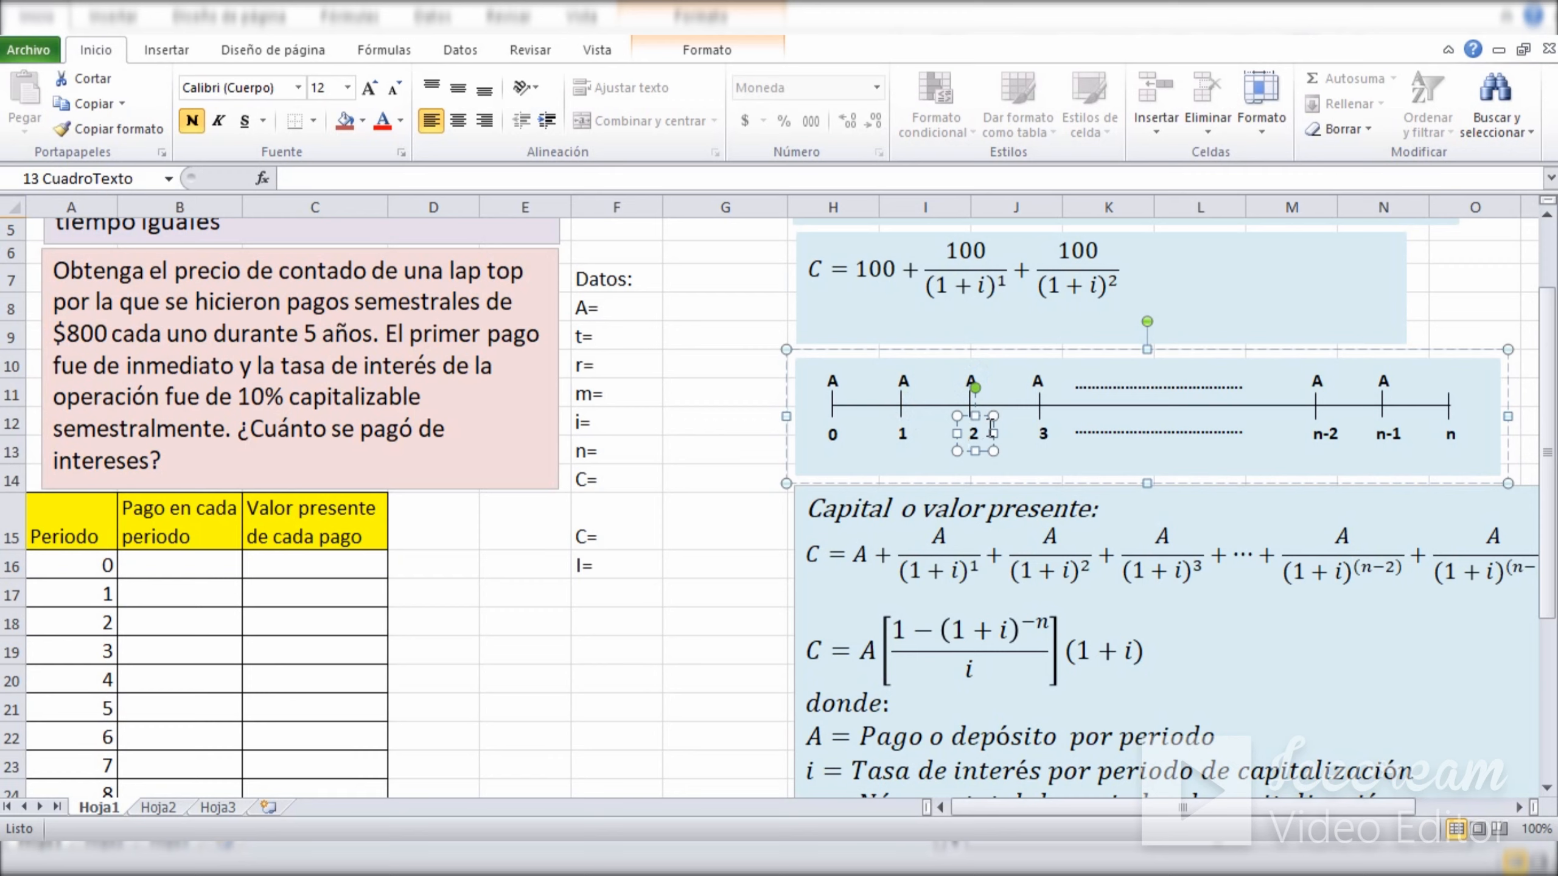
{"action": "left_click", "coordinate": [1034, 382]}
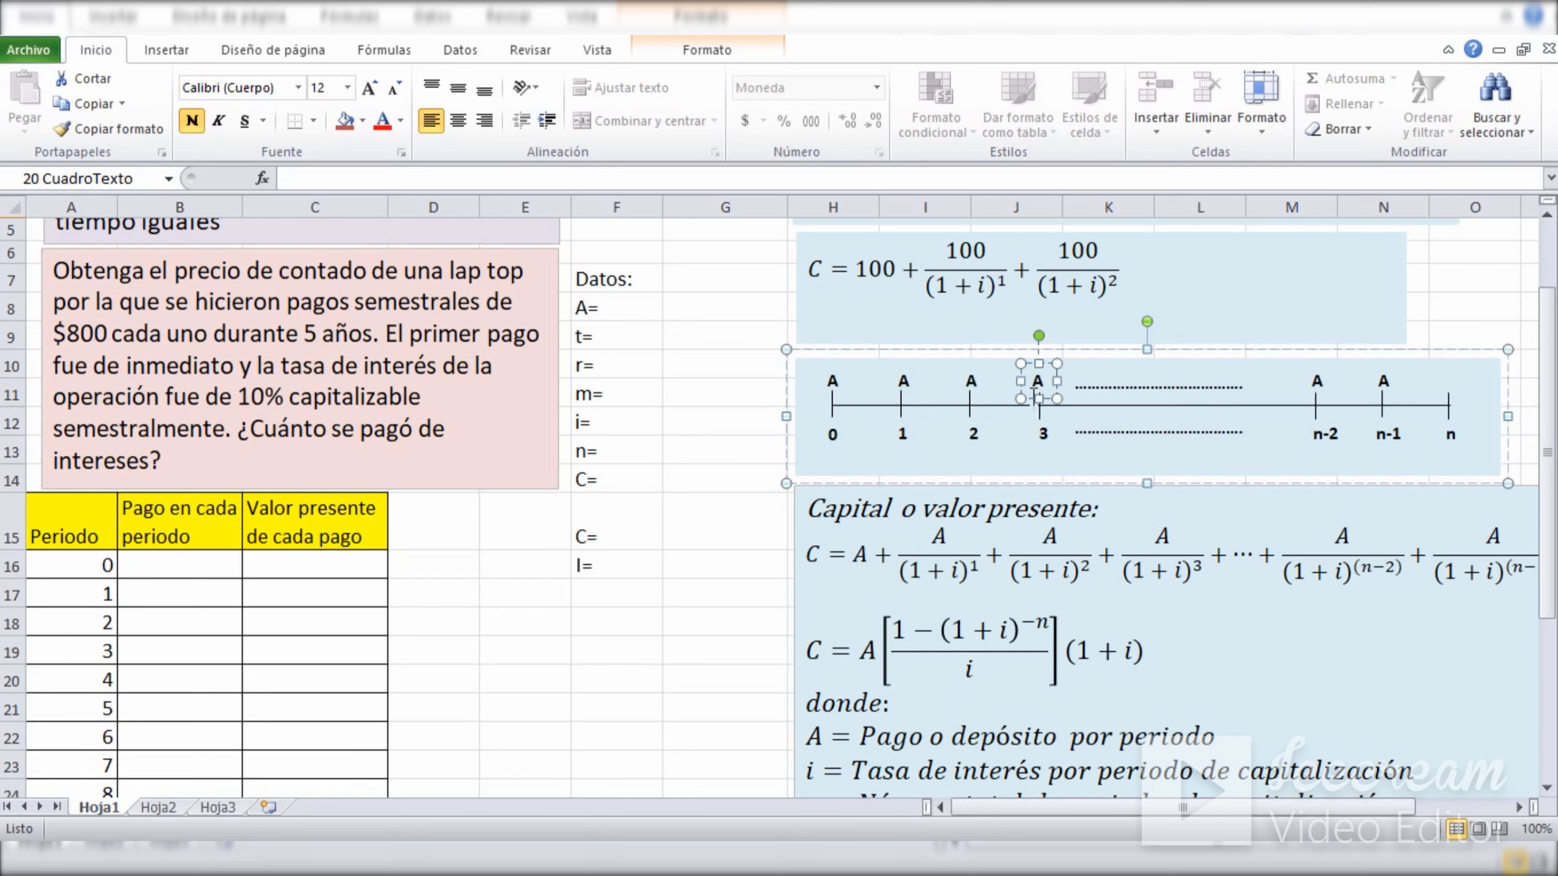
{"action": "left_click", "coordinate": [1037, 433]}
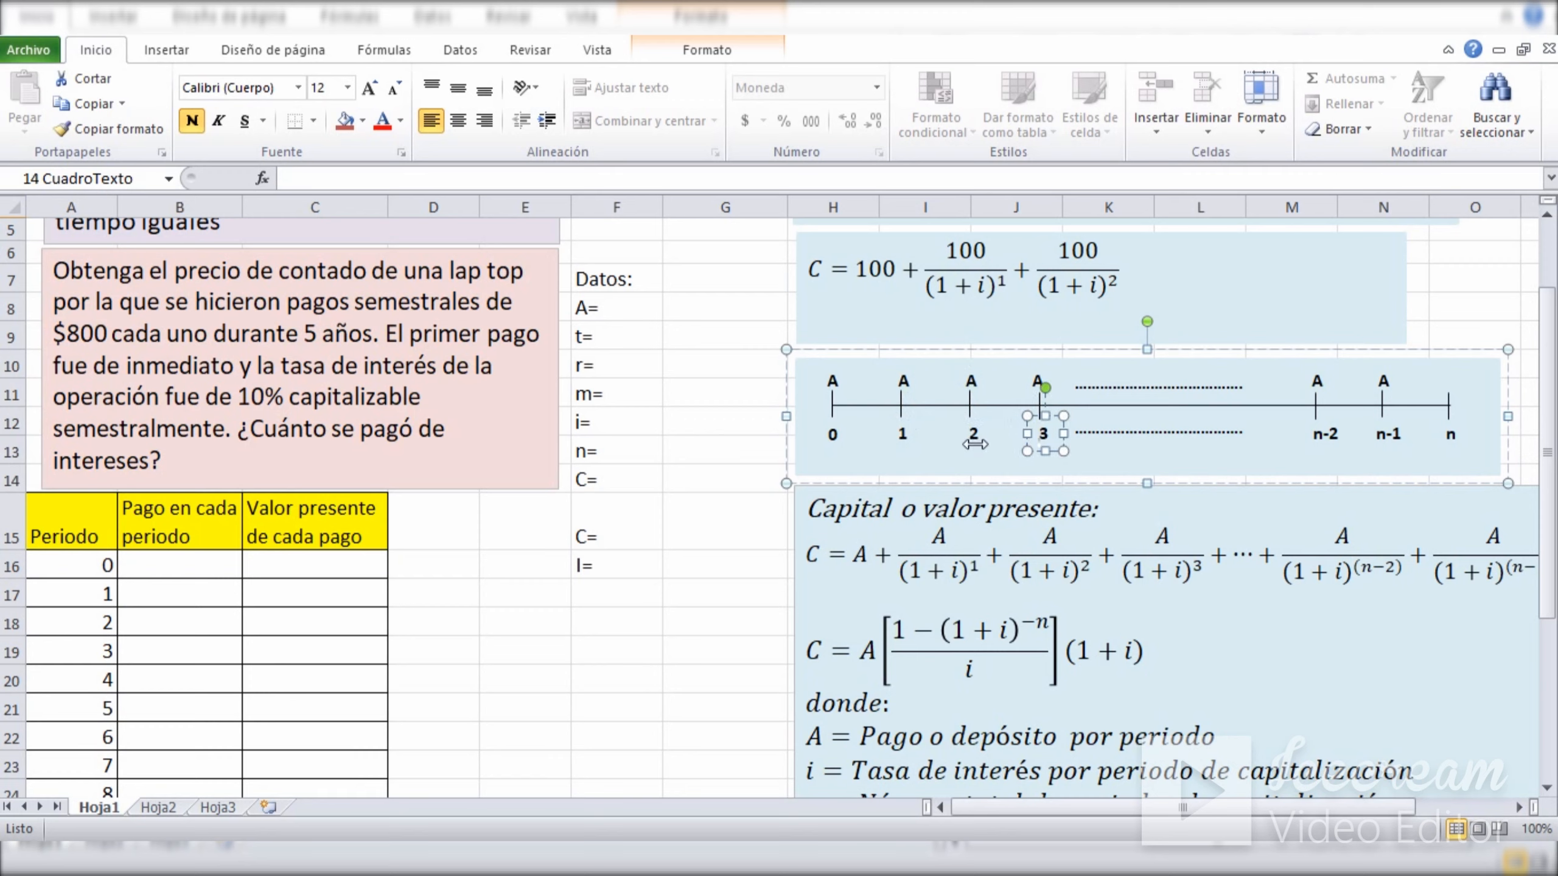
{"action": "left_click", "coordinate": [715, 394]}
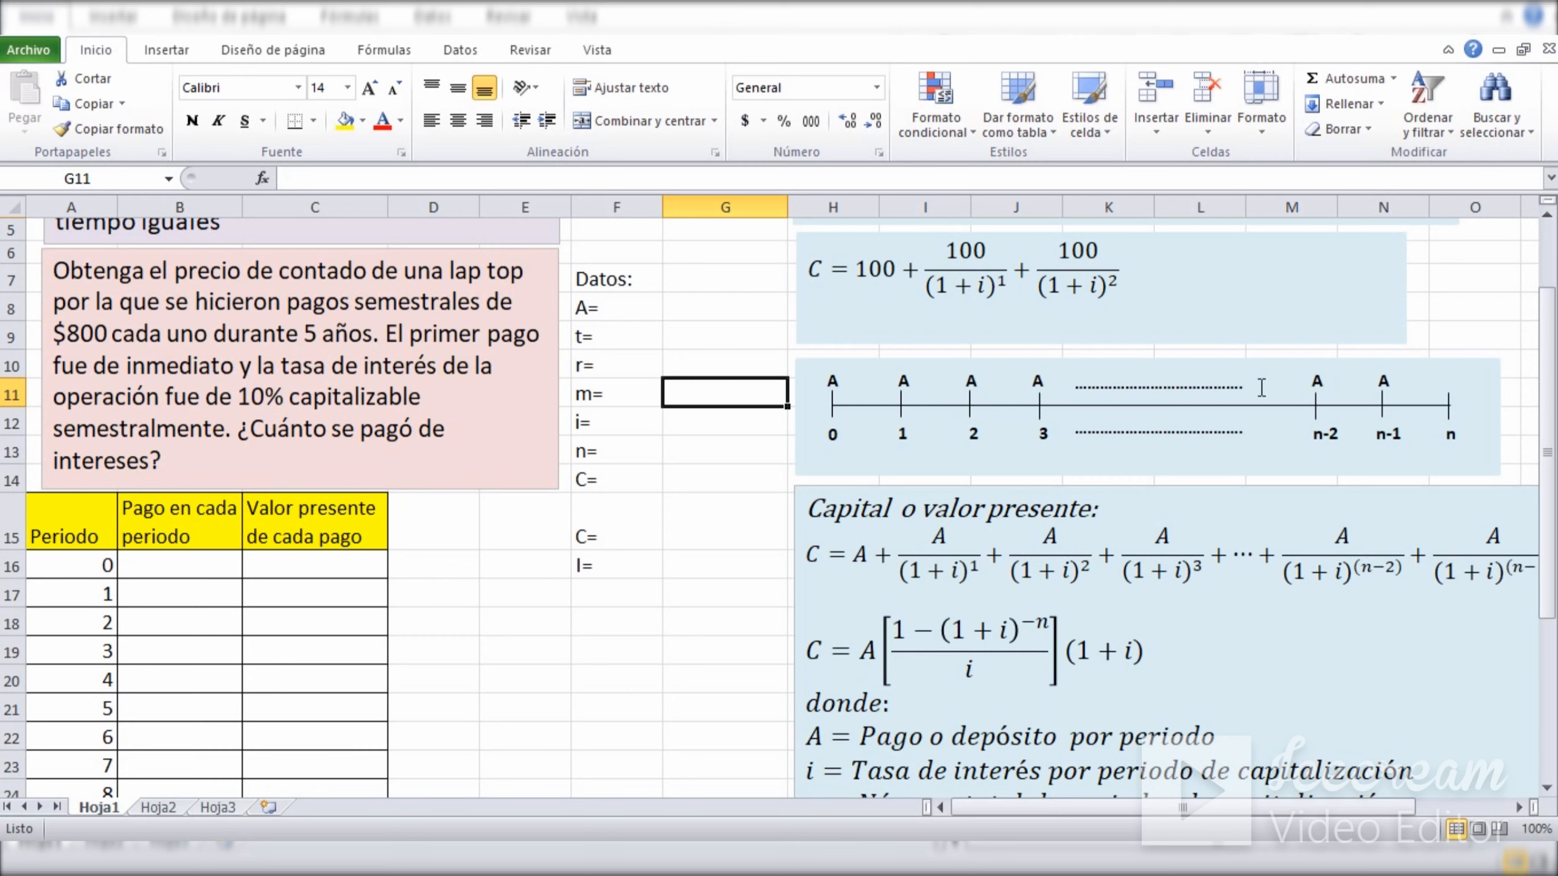
Examine the payments A at periods n-2 and n-1 and the final period n on the general timeline.
{"action": "left_click", "coordinate": [1313, 383]}
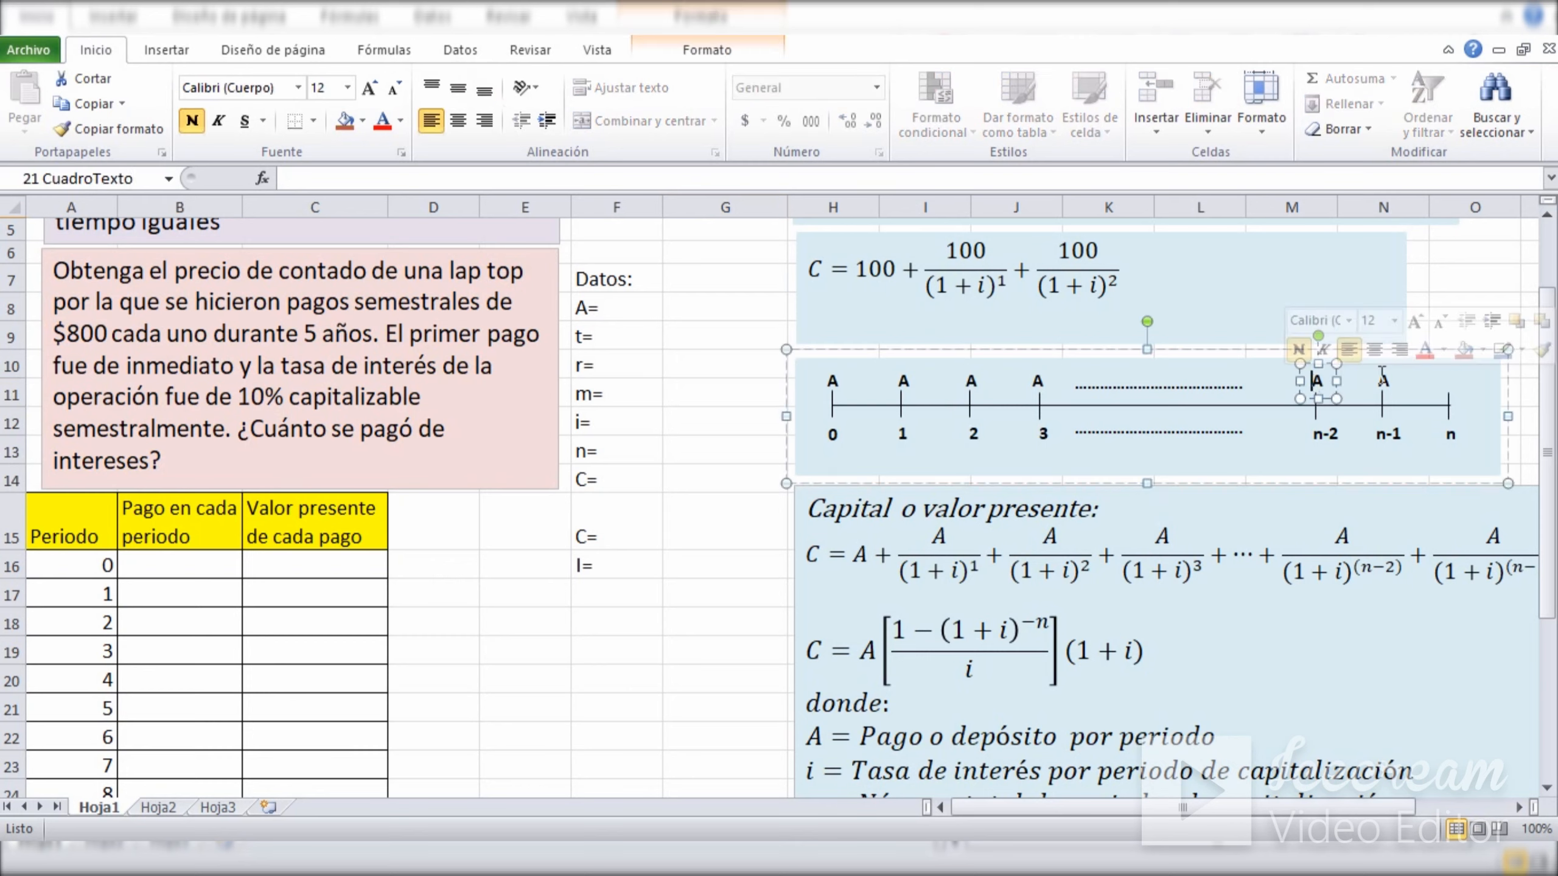
{"action": "left_click", "coordinate": [1461, 262]}
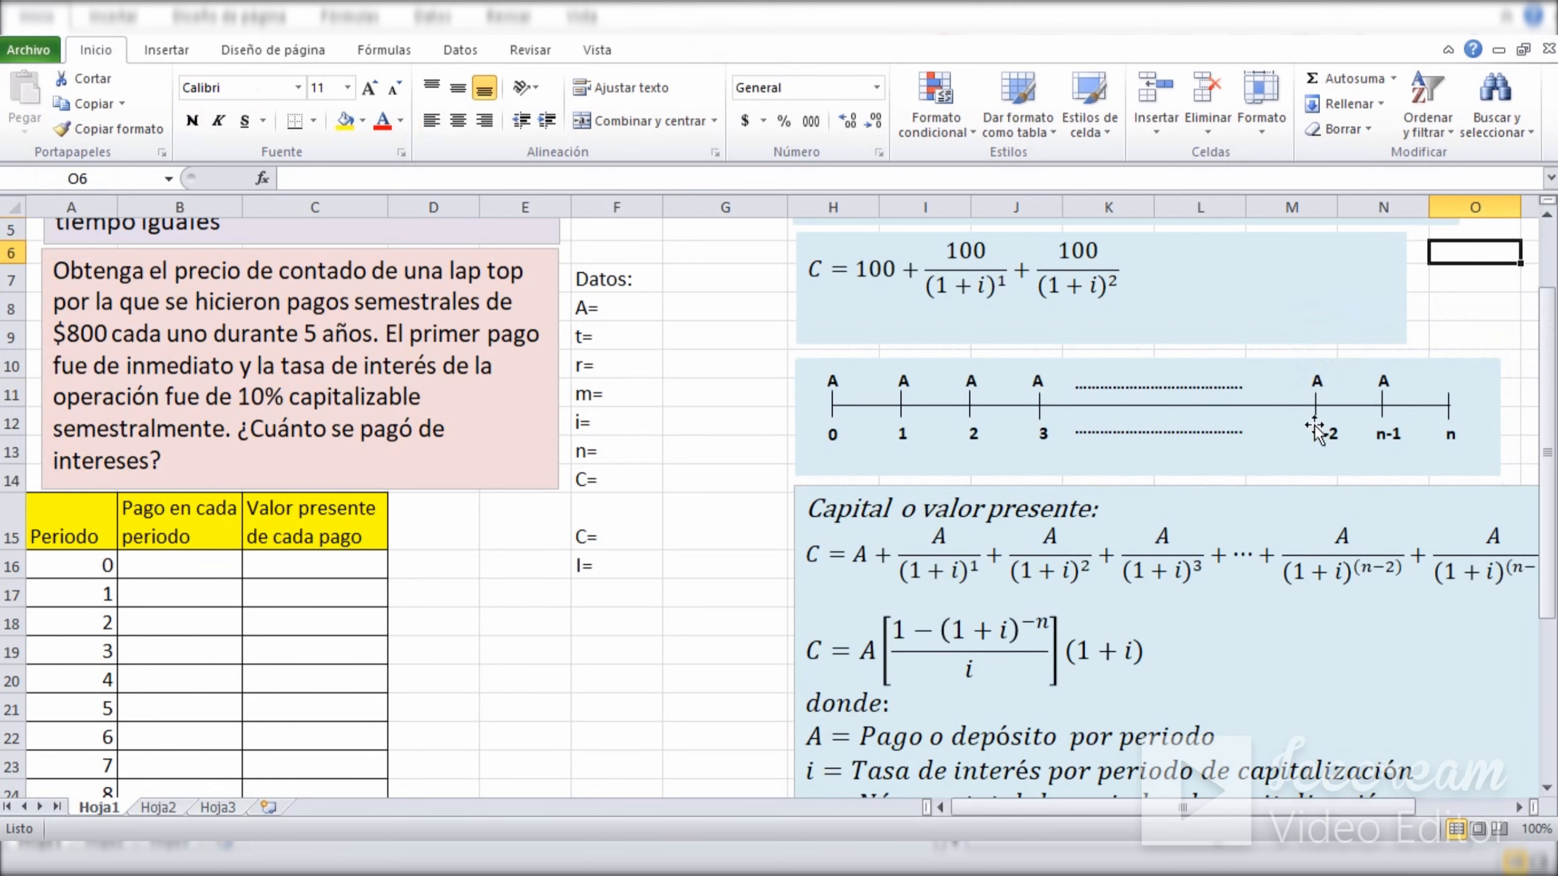
{"action": "left_click_drag", "start_coordinate": [1315, 434], "coordinate": [1333, 431]}
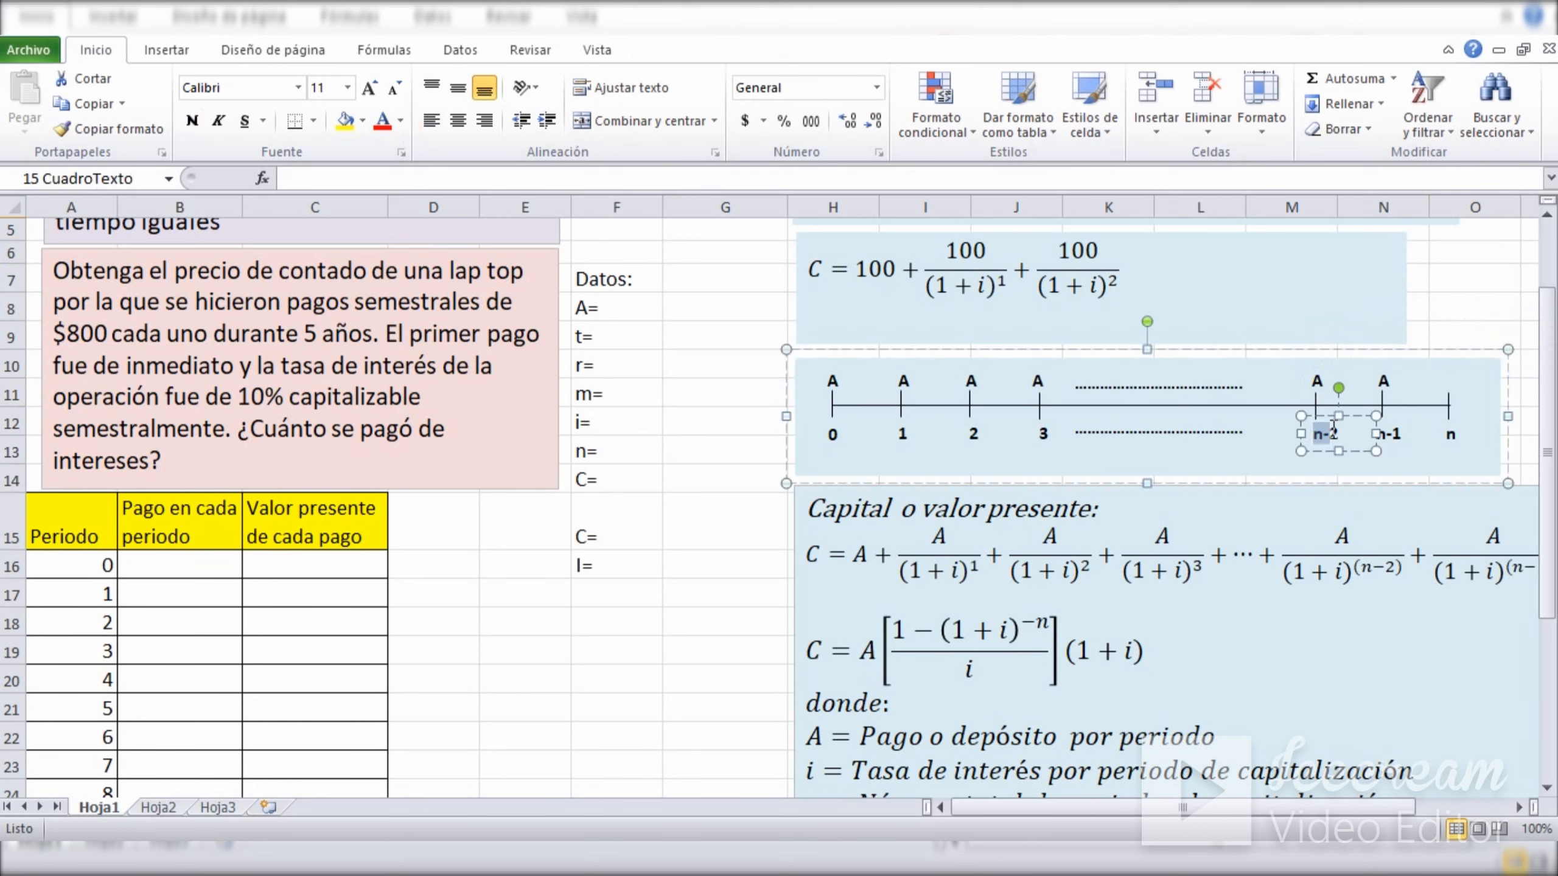
{"action": "left_click", "coordinate": [1481, 303]}
{"action": "left_click_drag", "start_coordinate": [1377, 378], "coordinate": [1392, 380]}
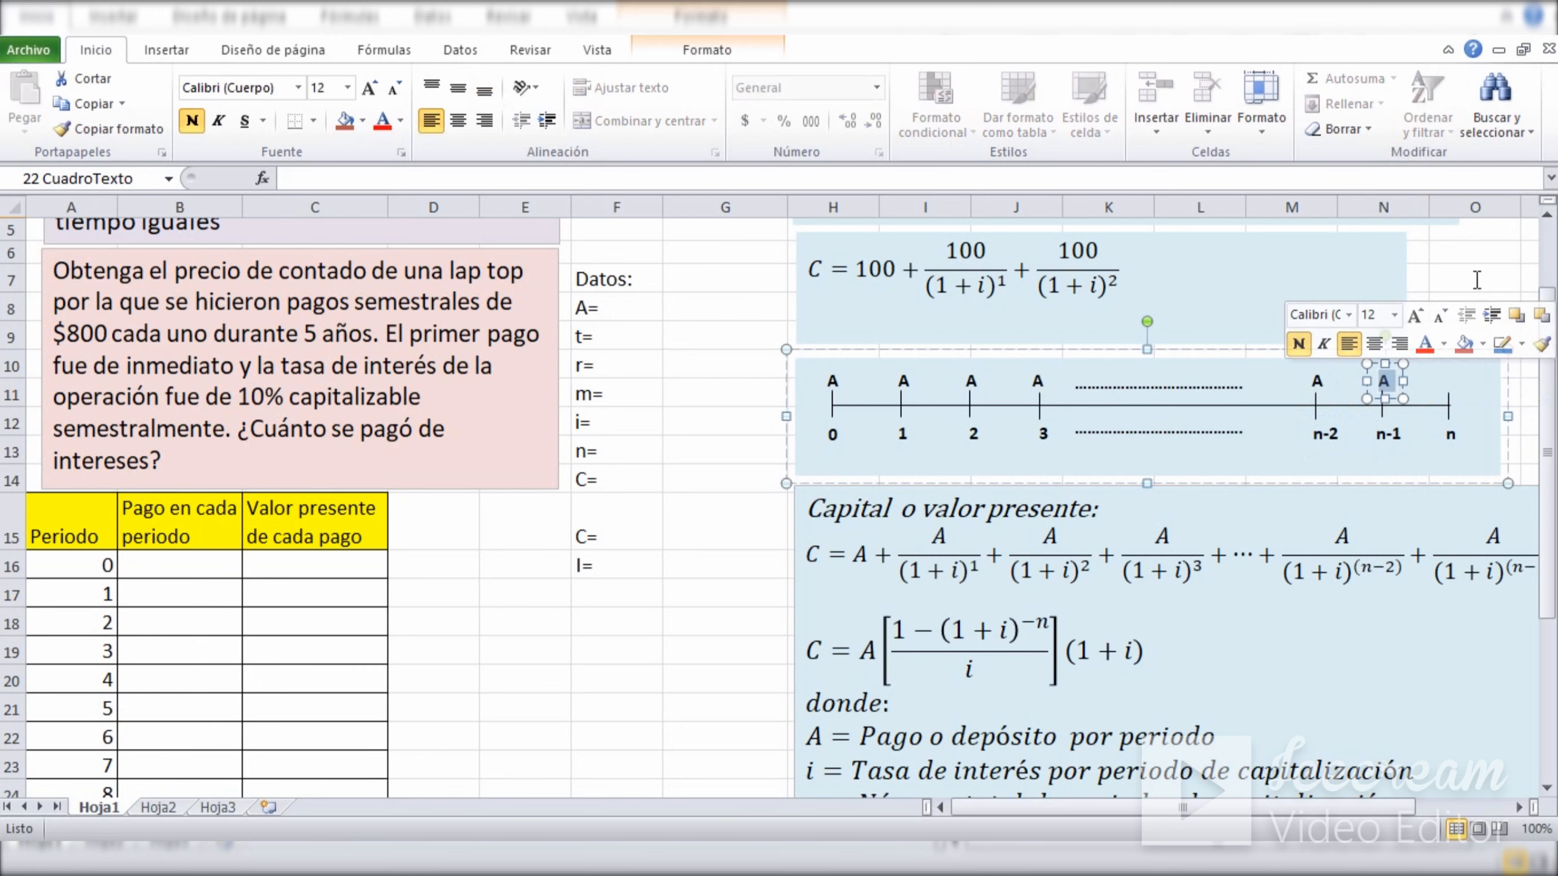
{"action": "left_click", "coordinate": [1477, 279]}
{"action": "left_click_drag", "start_coordinate": [1377, 433], "coordinate": [1458, 439]}
{"action": "left_click", "coordinate": [1470, 281]}
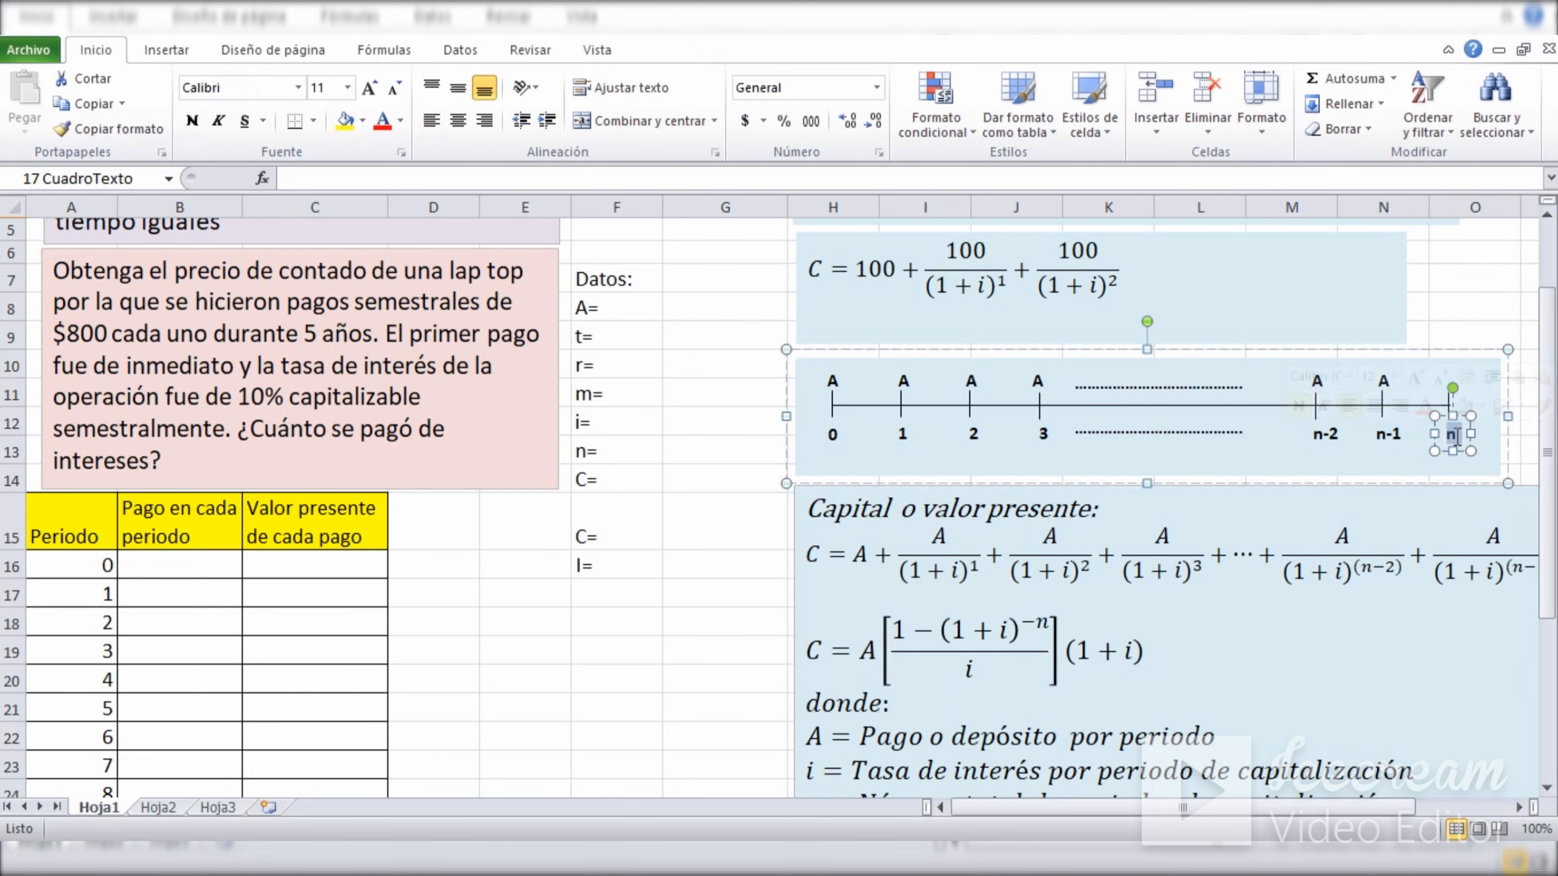
{"action": "left_click", "coordinate": [1473, 306]}
Compare the payment A at period 0 with the end of the general timeline at period n.
{"action": "left_click", "coordinate": [828, 386]}
{"action": "left_click", "coordinate": [831, 435]}
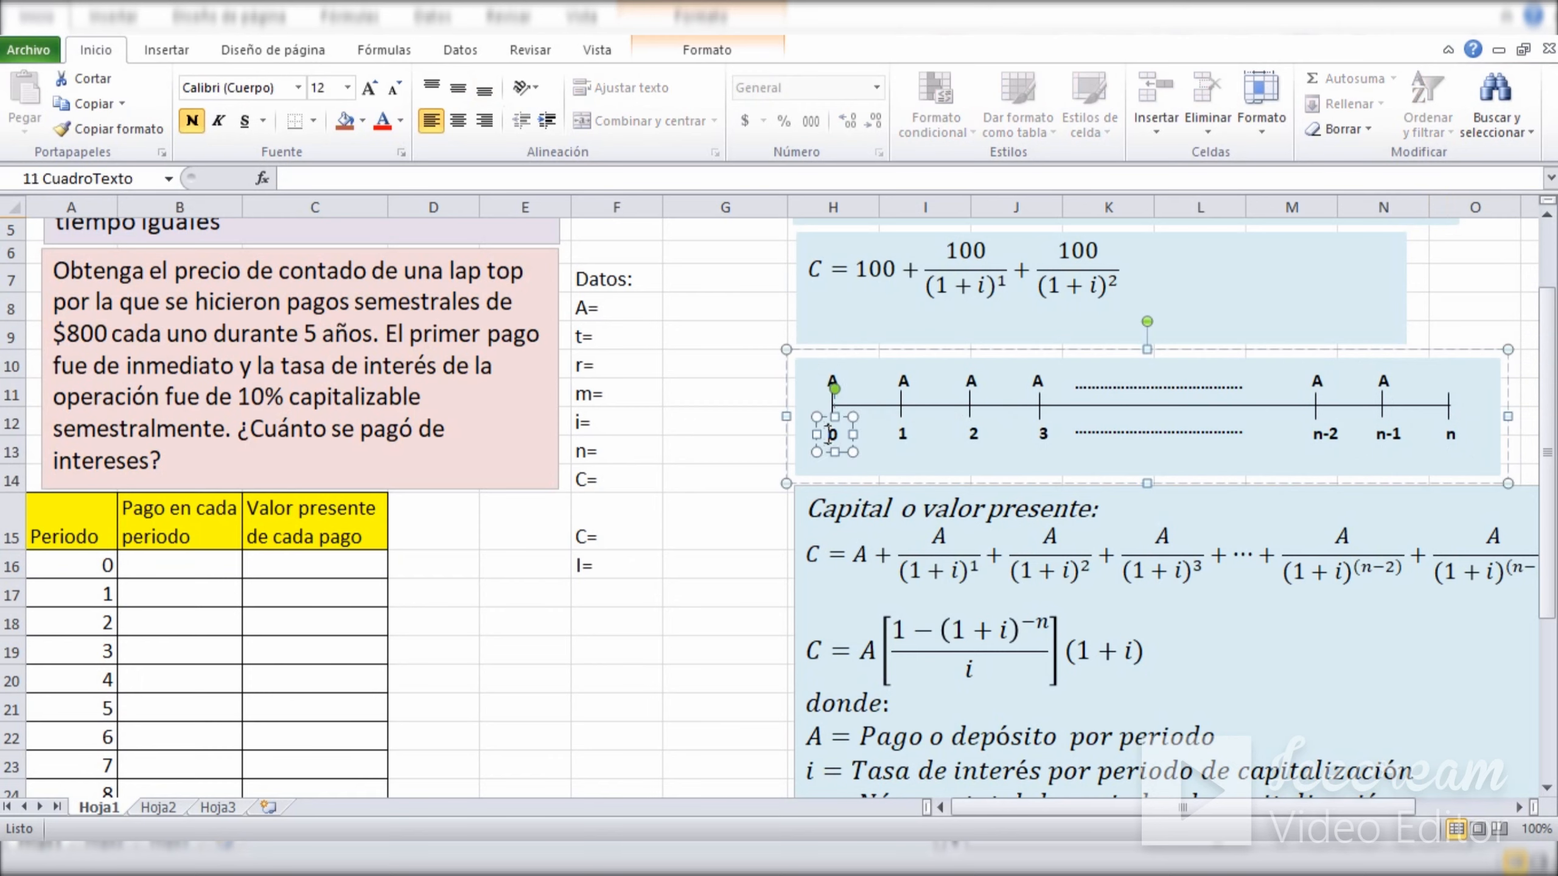
{"action": "left_click", "coordinate": [692, 352]}
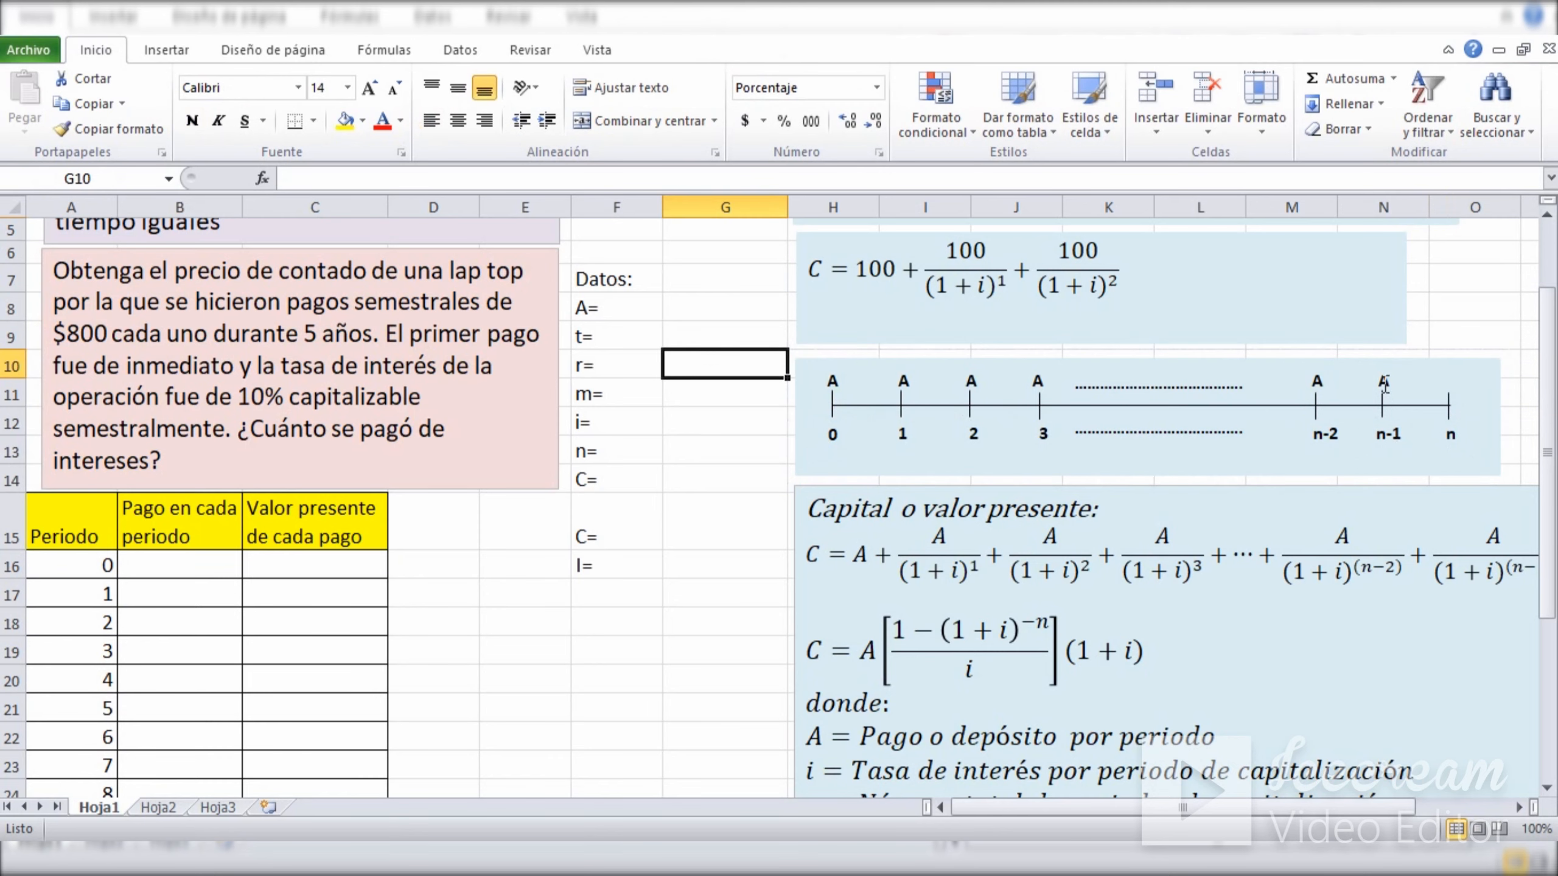
{"action": "left_click", "coordinate": [1458, 306]}
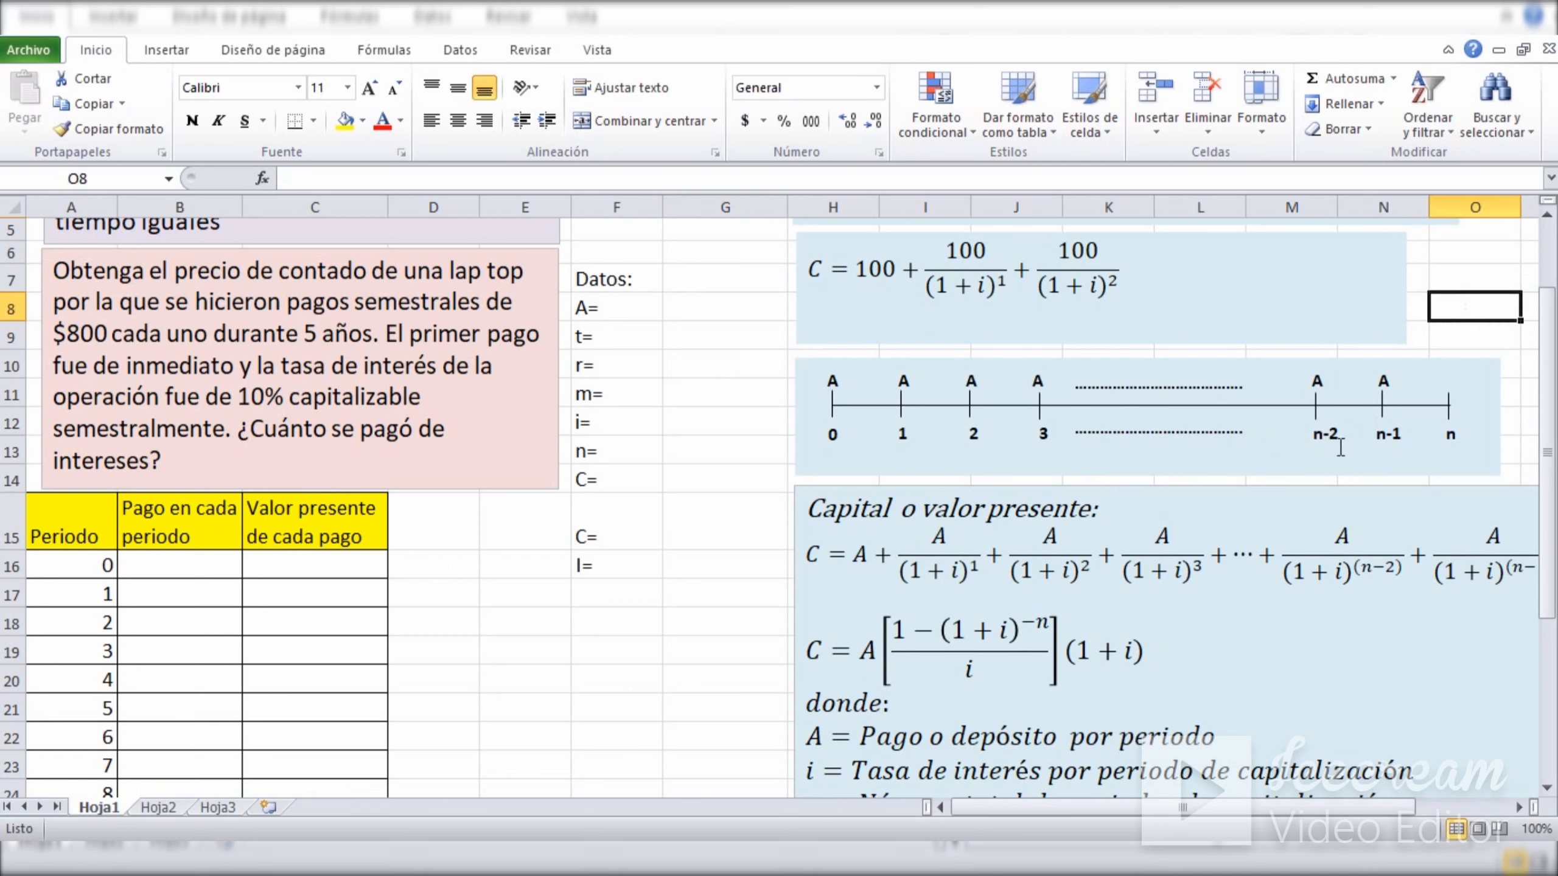
{"action": "double_click", "coordinate": [1464, 438]}
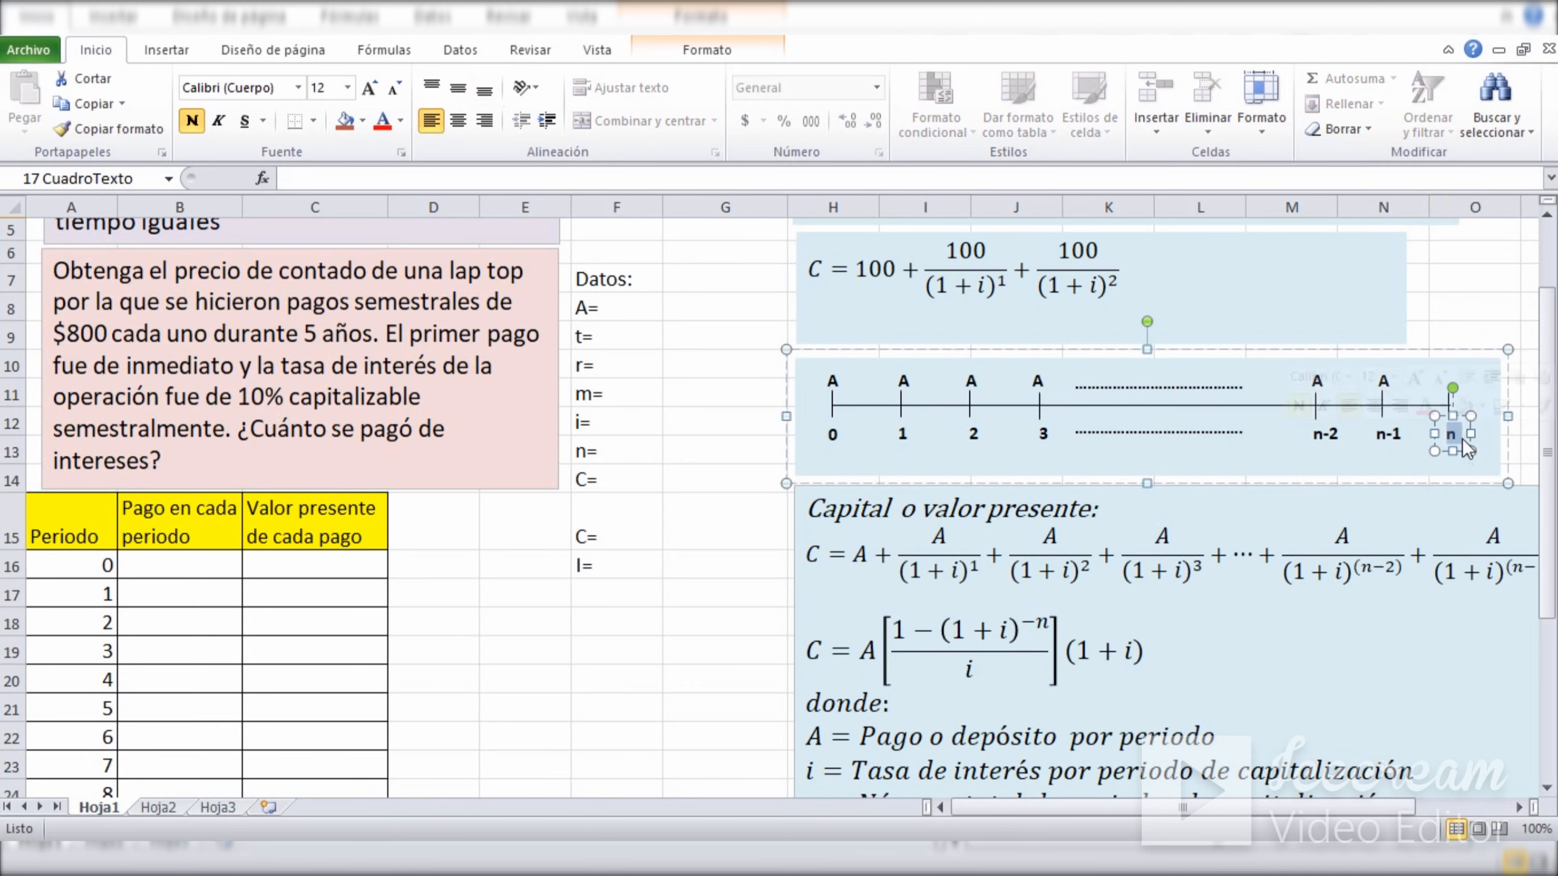
{"action": "left_click", "coordinate": [1454, 310]}
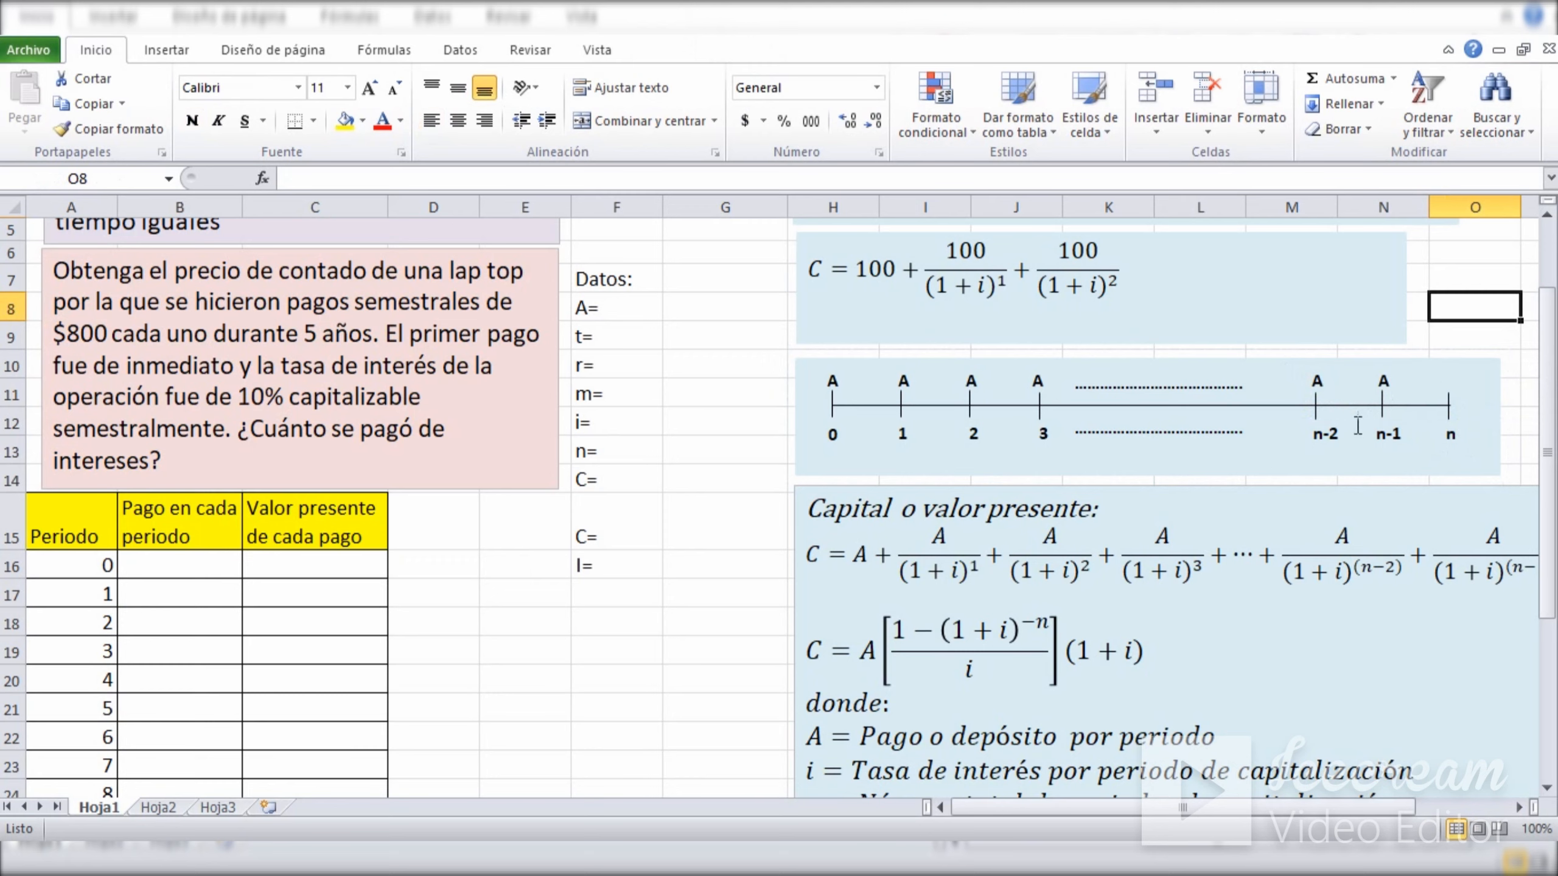
Review the period labels n-1 and n-2 on the general timeline.
{"action": "double_click", "coordinate": [1381, 438]}
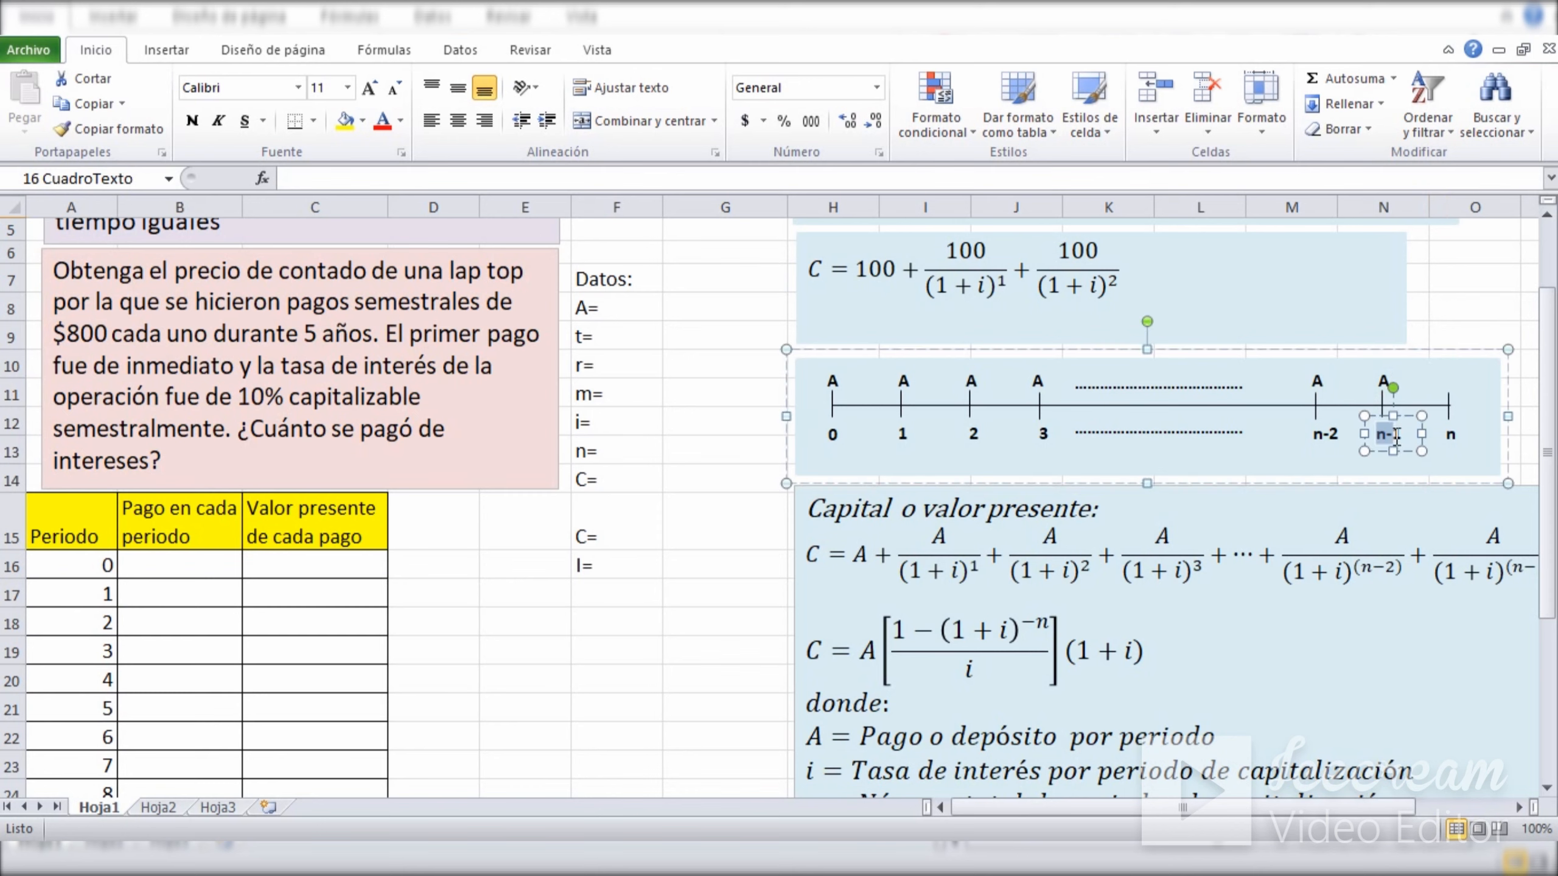
{"action": "left_click", "coordinate": [1458, 305]}
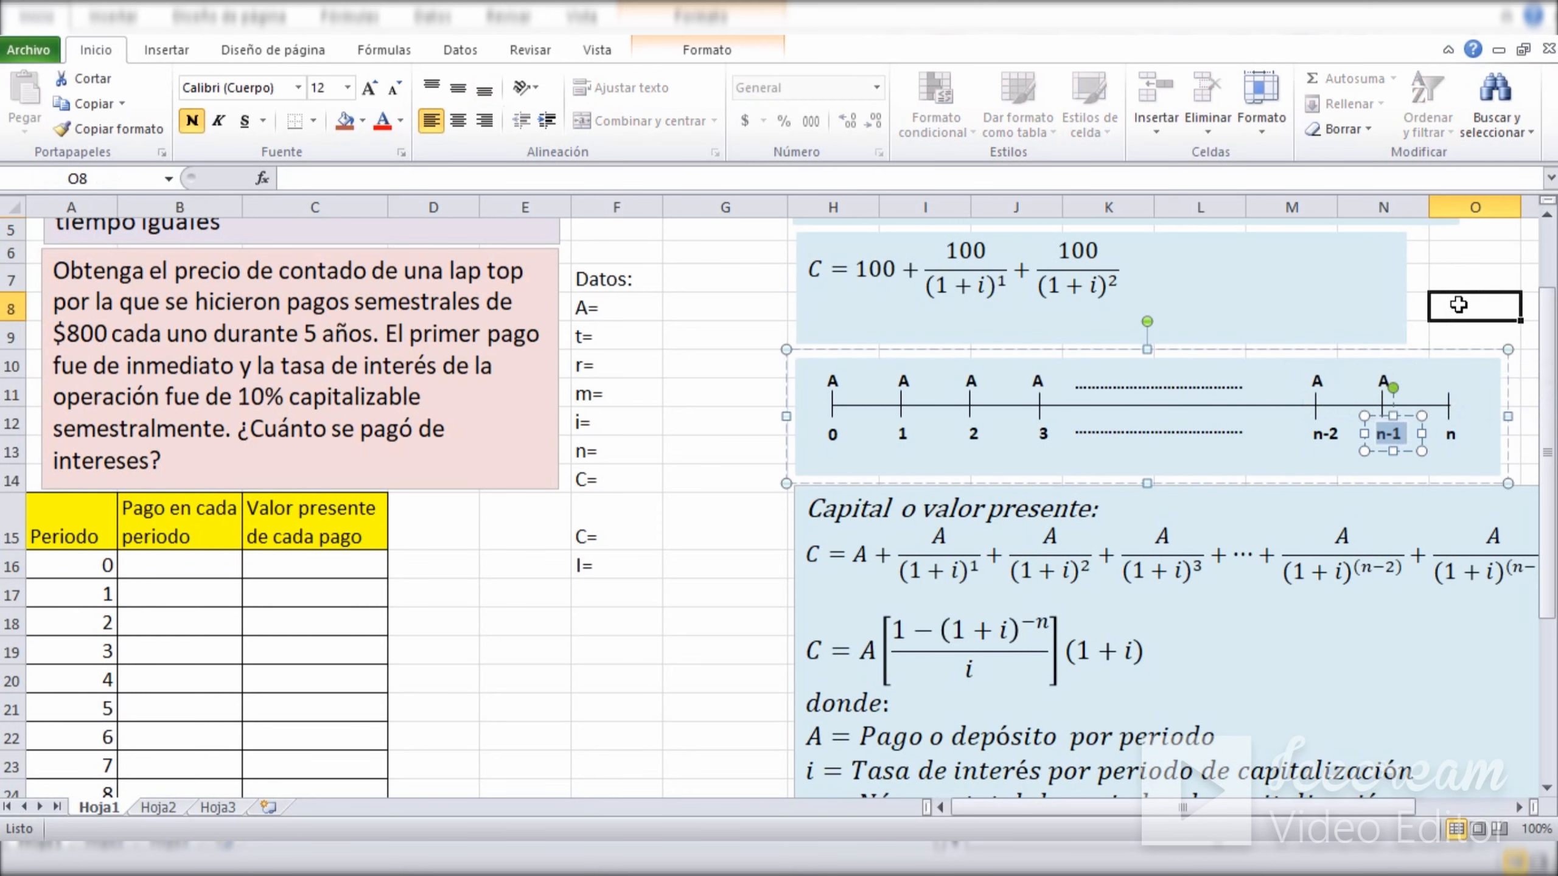
{"action": "double_click", "coordinate": [1315, 438]}
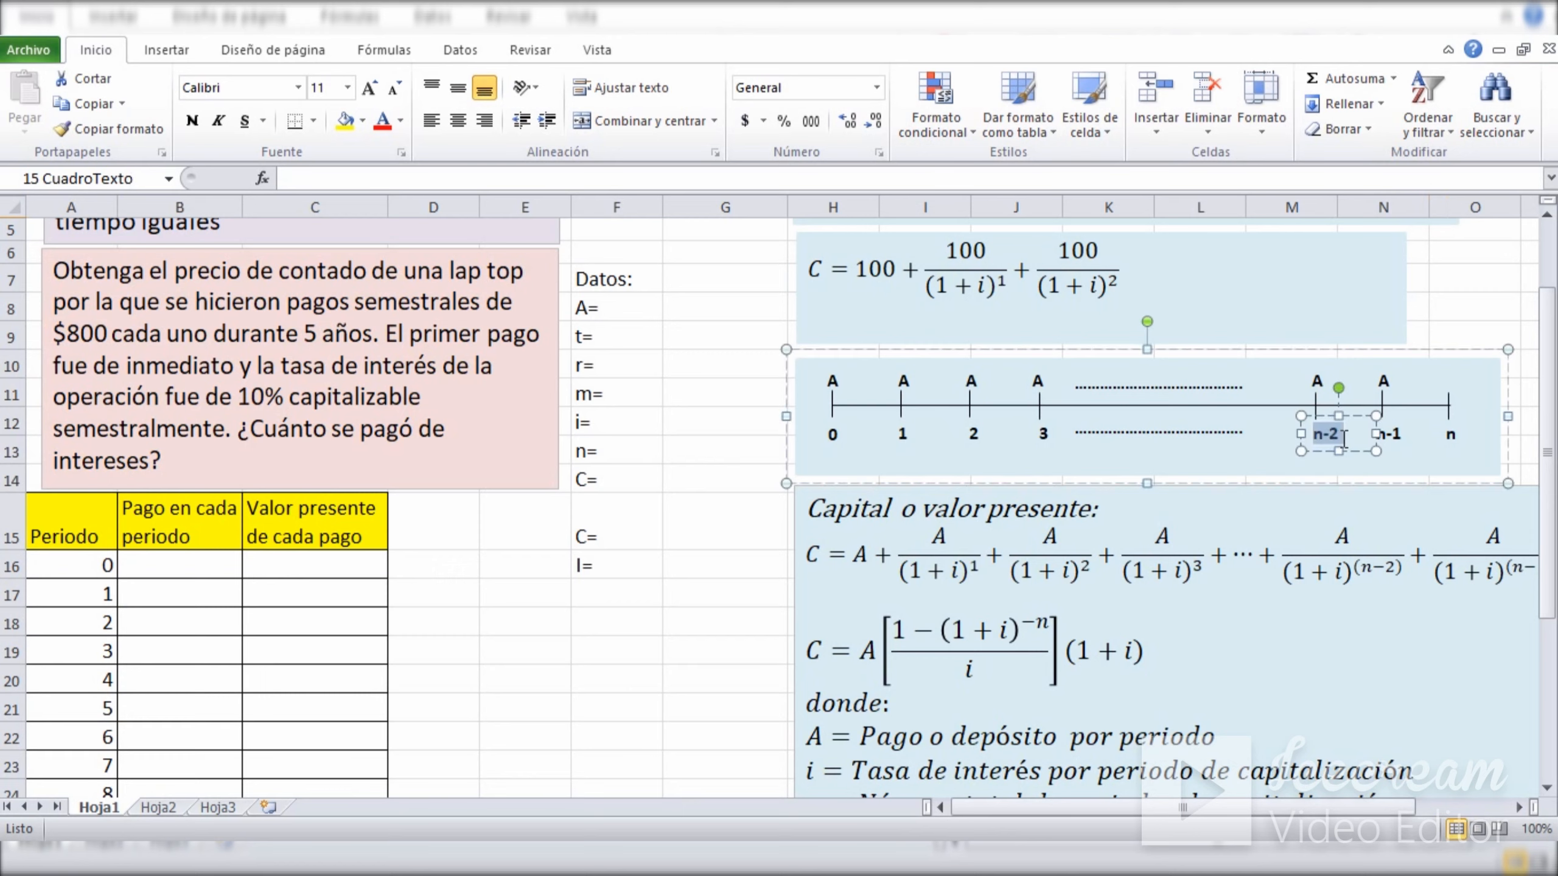
{"action": "left_click", "coordinate": [1458, 281]}
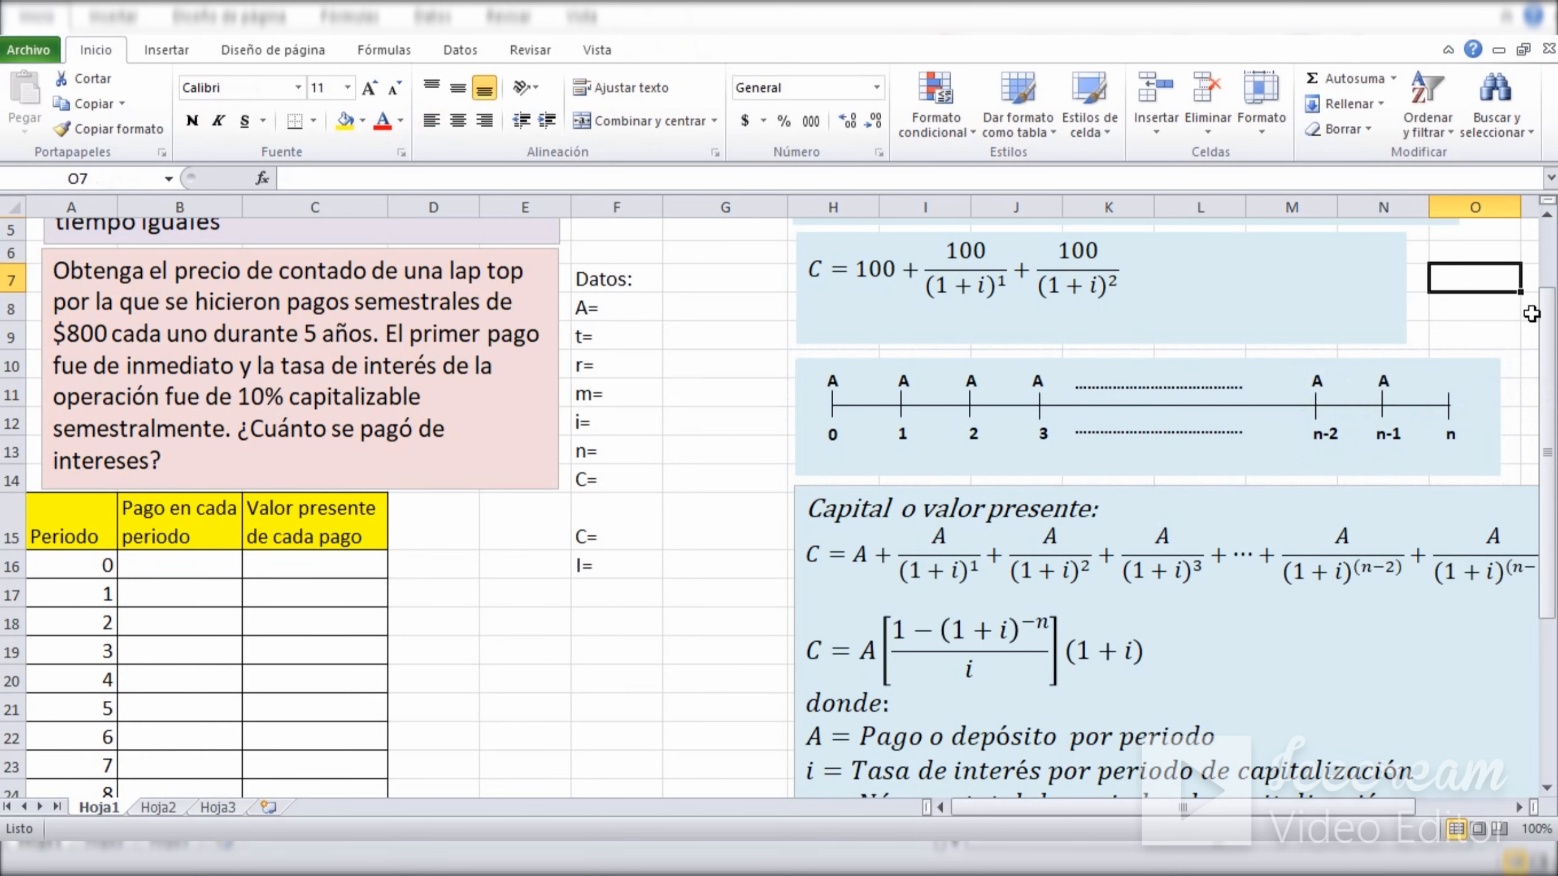
Show the full general present value equation beneath the three-payment equation, and examine the denominator (1+i)^1 of the 100 payment.
{"action": "scroll", "coordinate": [1542, 317], "scroll_direction": "down", "scroll_amount": 2}
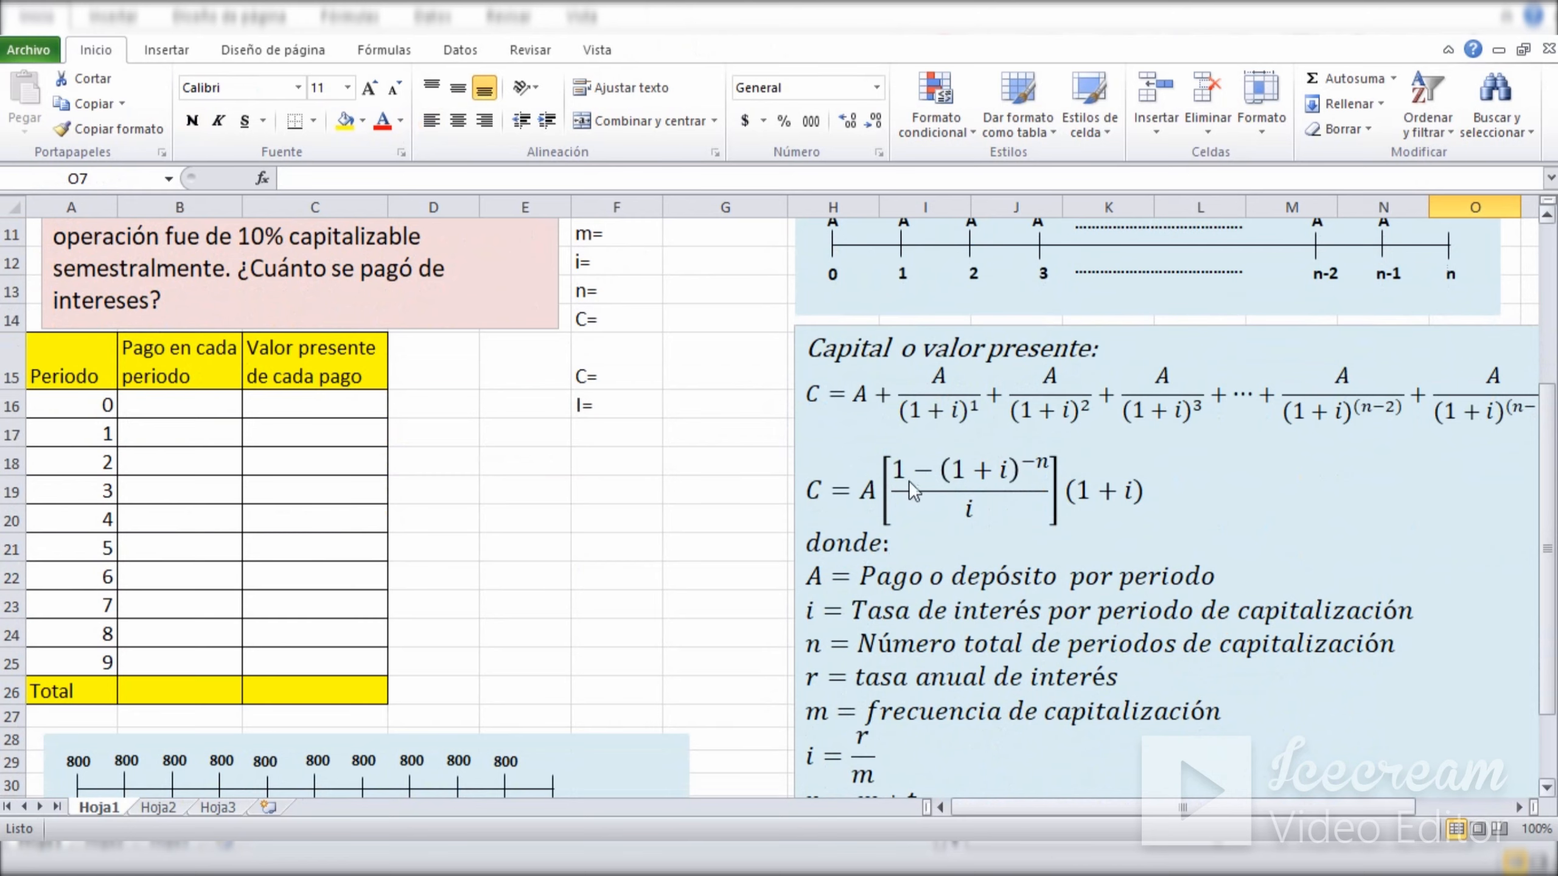
{"action": "left_click_drag", "start_coordinate": [1112, 807], "coordinate": [1201, 807]}
{"action": "left_click_drag", "start_coordinate": [1547, 517], "coordinate": [1547, 359]}
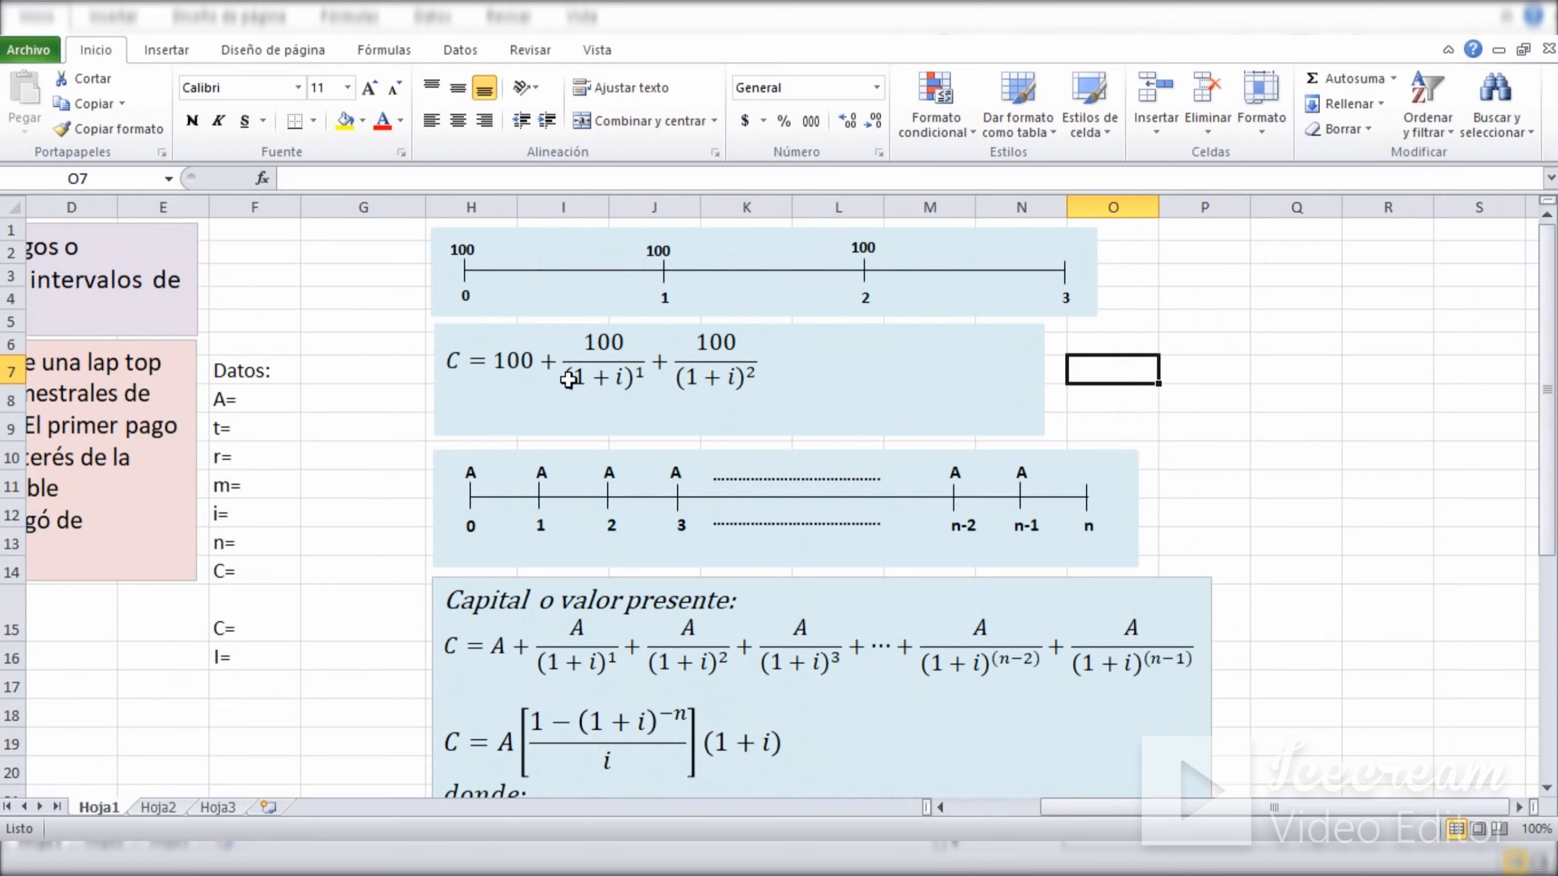
{"action": "left_click", "coordinate": [578, 363]}
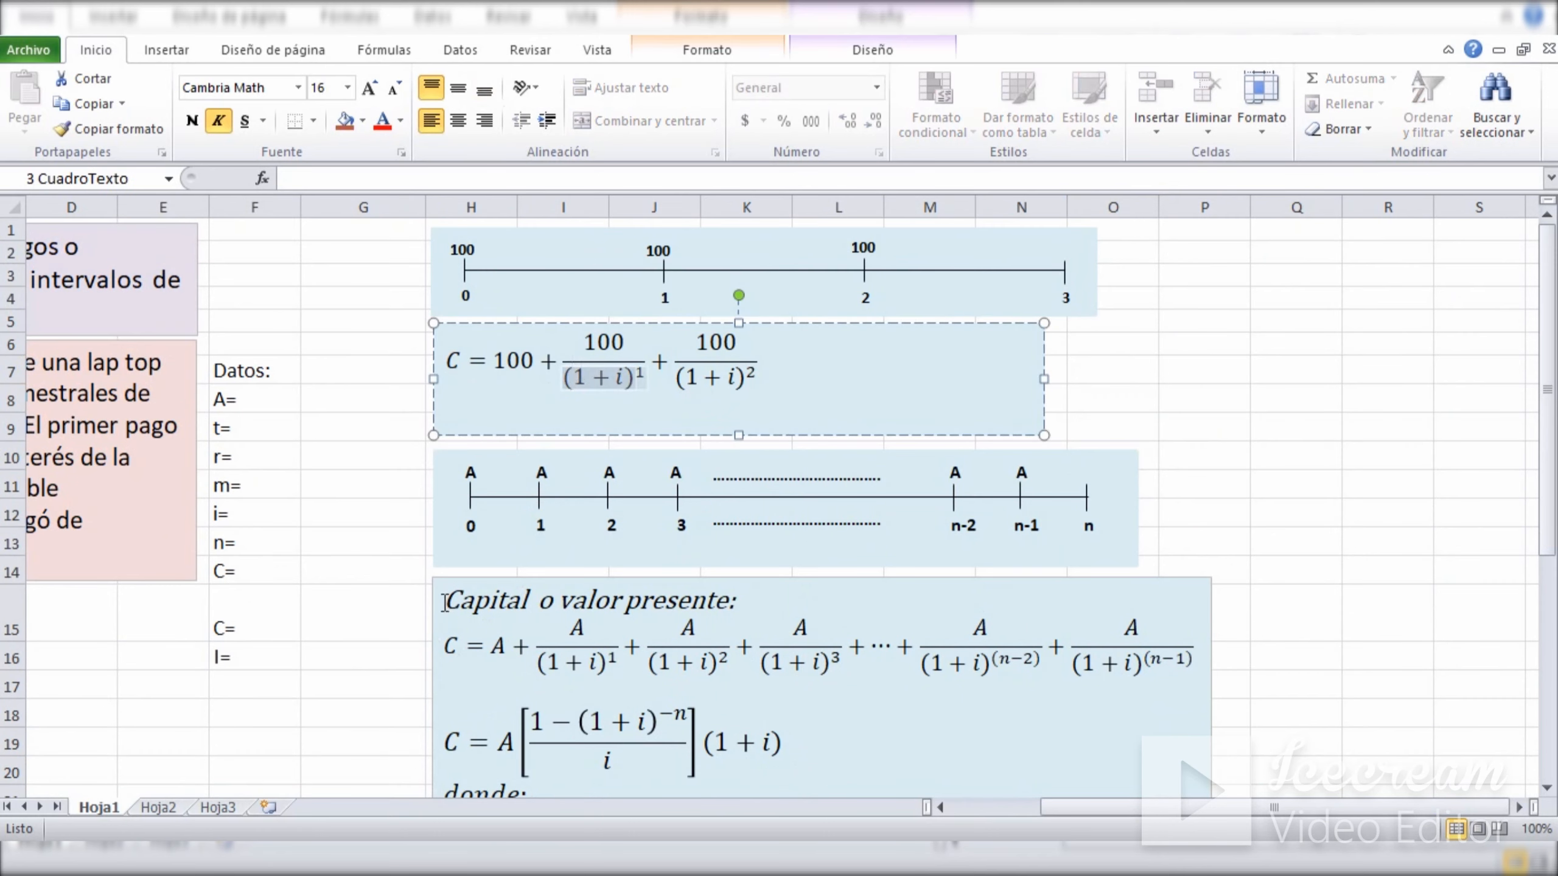
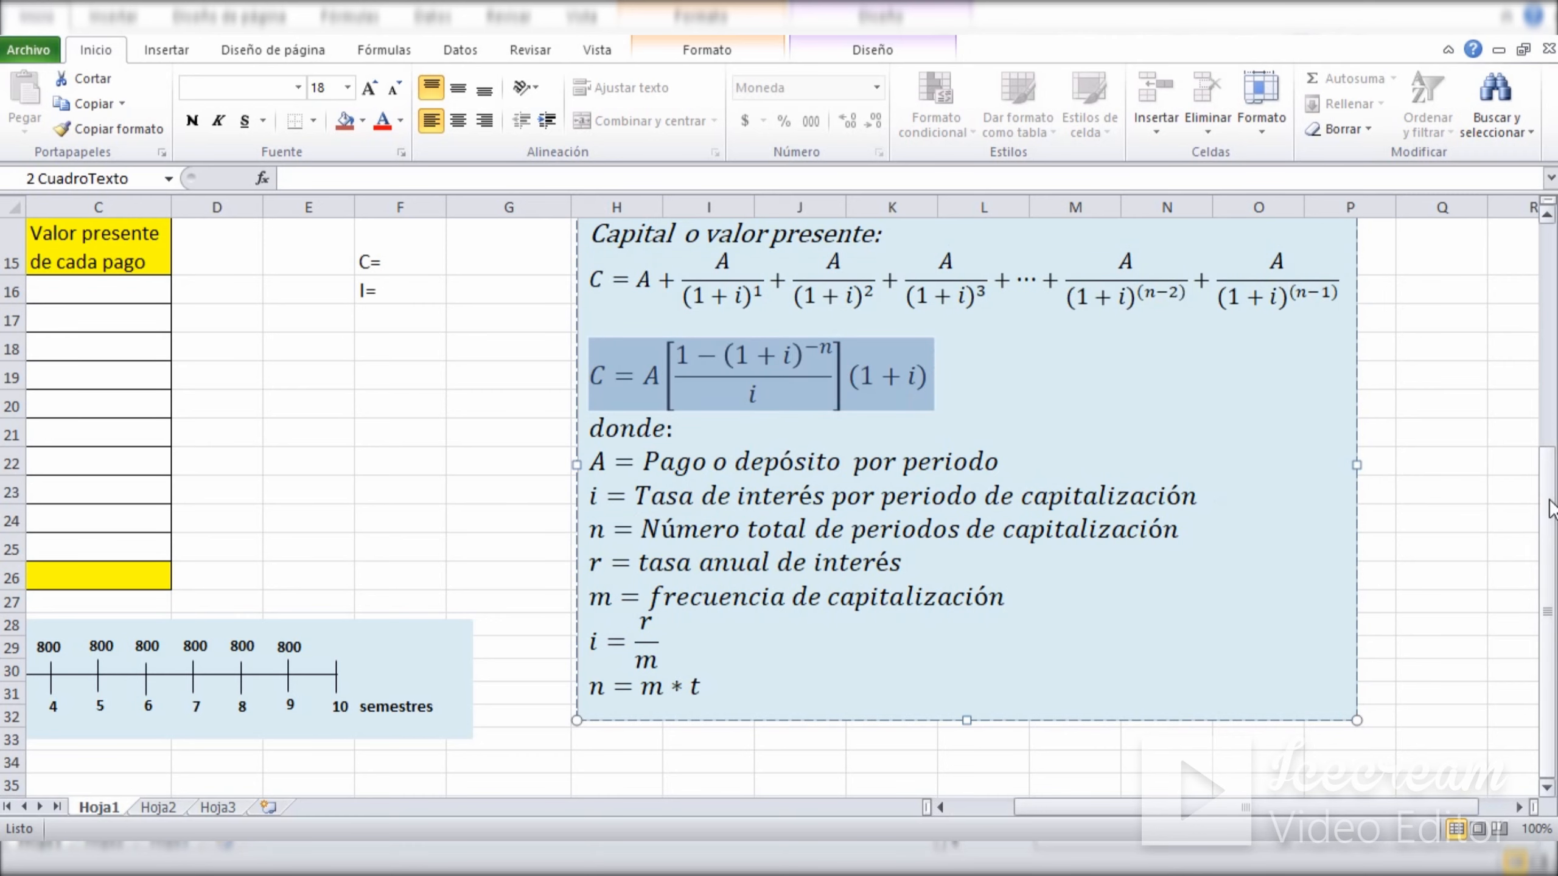
Examine the payment A, rate i and exponent -n in the simplified present value formula C = A[(1-(1+i)^-n)/i](1+i).
{"action": "left_click_drag", "start_coordinate": [1550, 510], "coordinate": [1551, 460]}
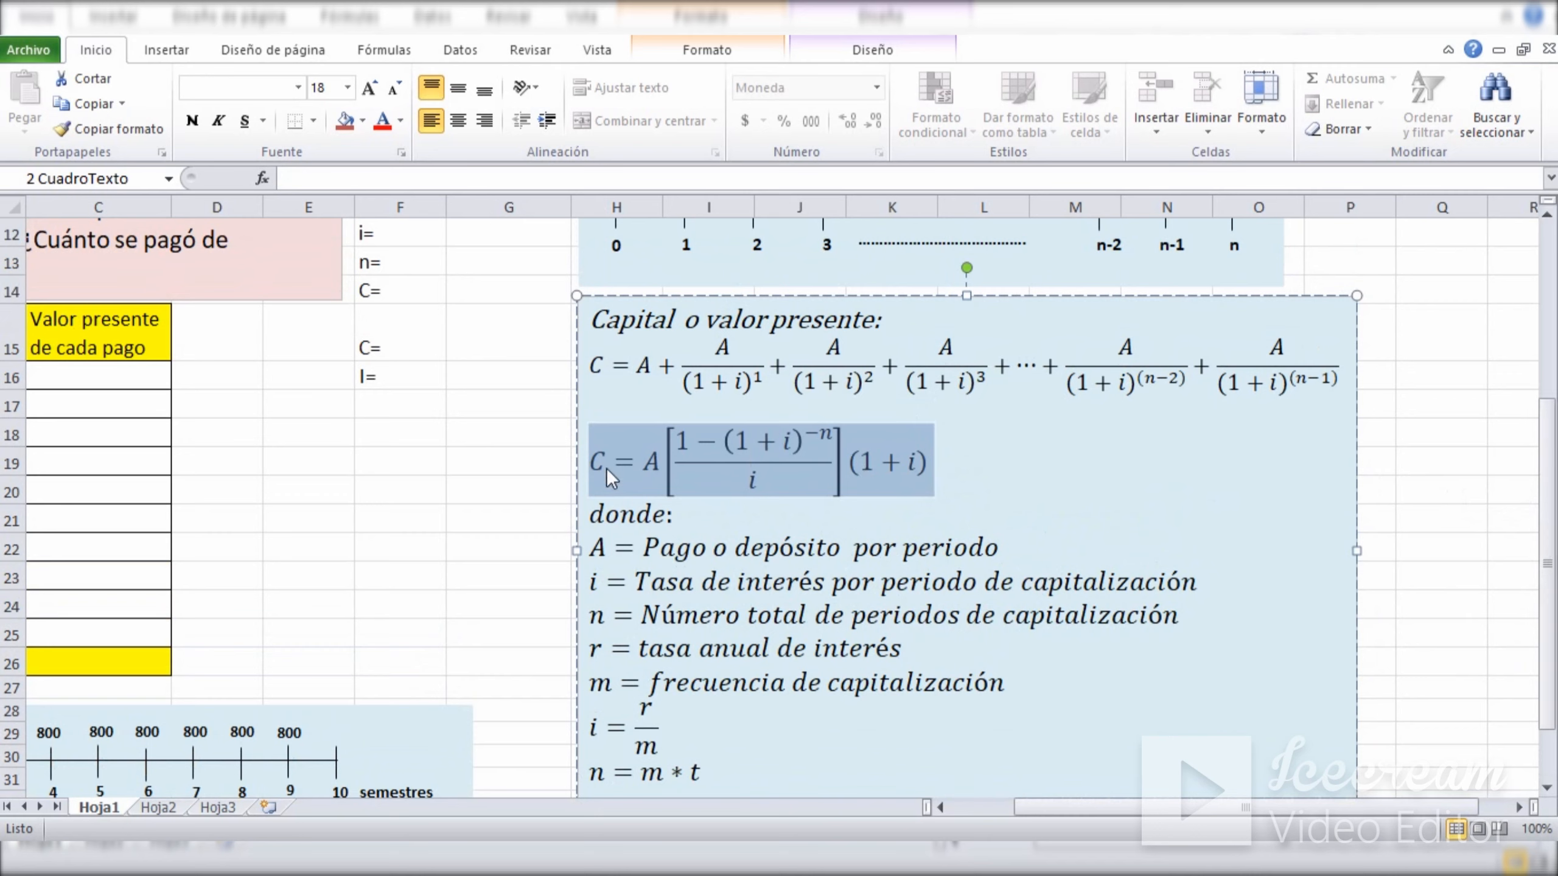
{"action": "left_click", "coordinate": [606, 468]}
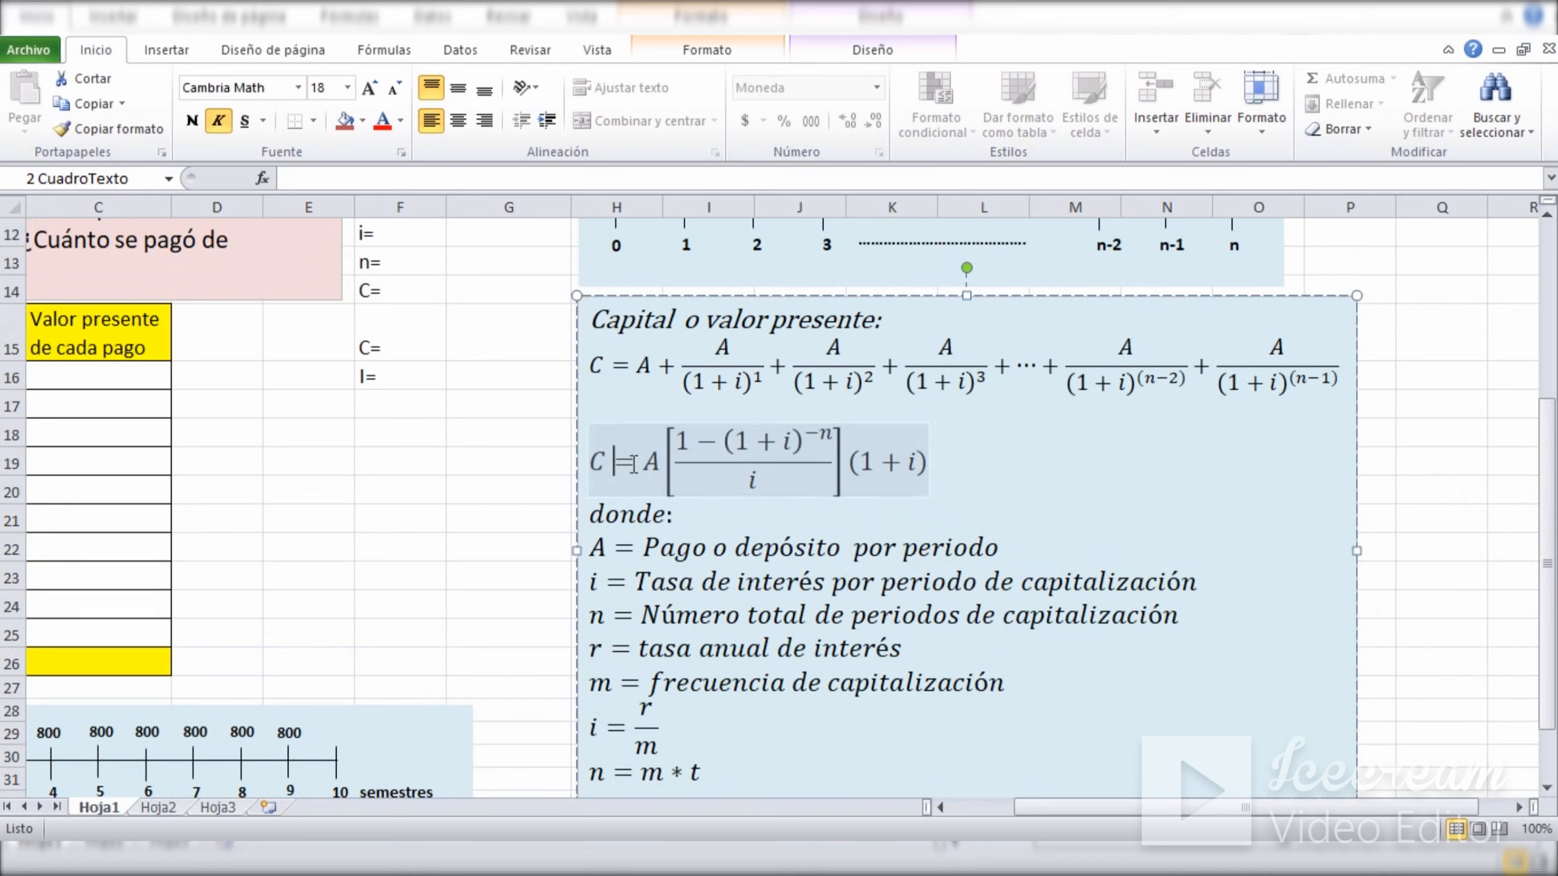
{"action": "double_click", "coordinate": [659, 462]}
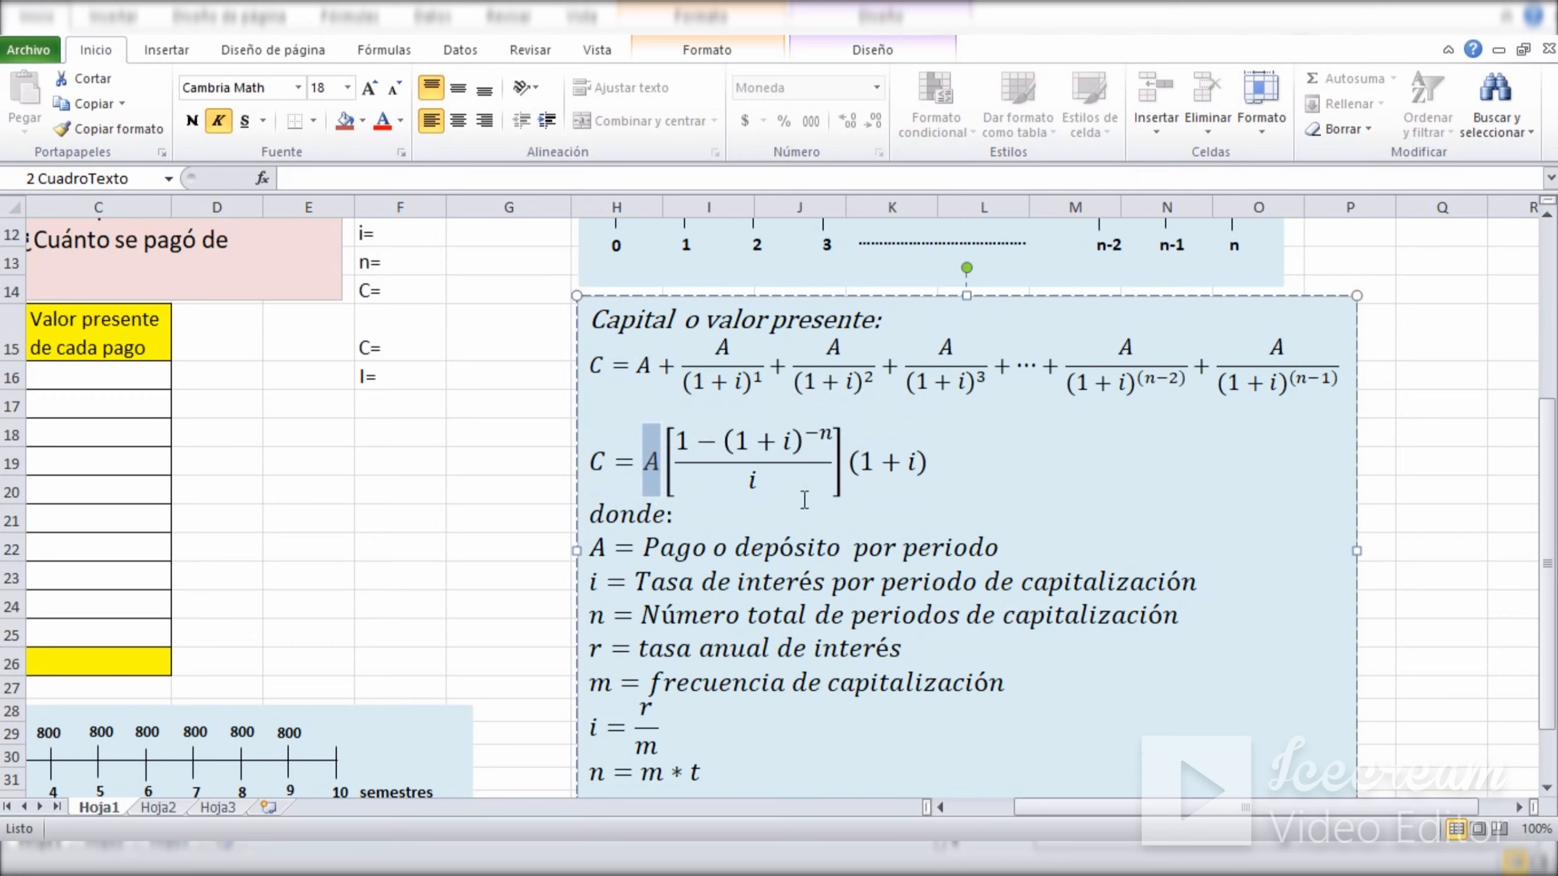
{"action": "left_click", "coordinate": [788, 446]}
{"action": "double_click", "coordinate": [791, 446]}
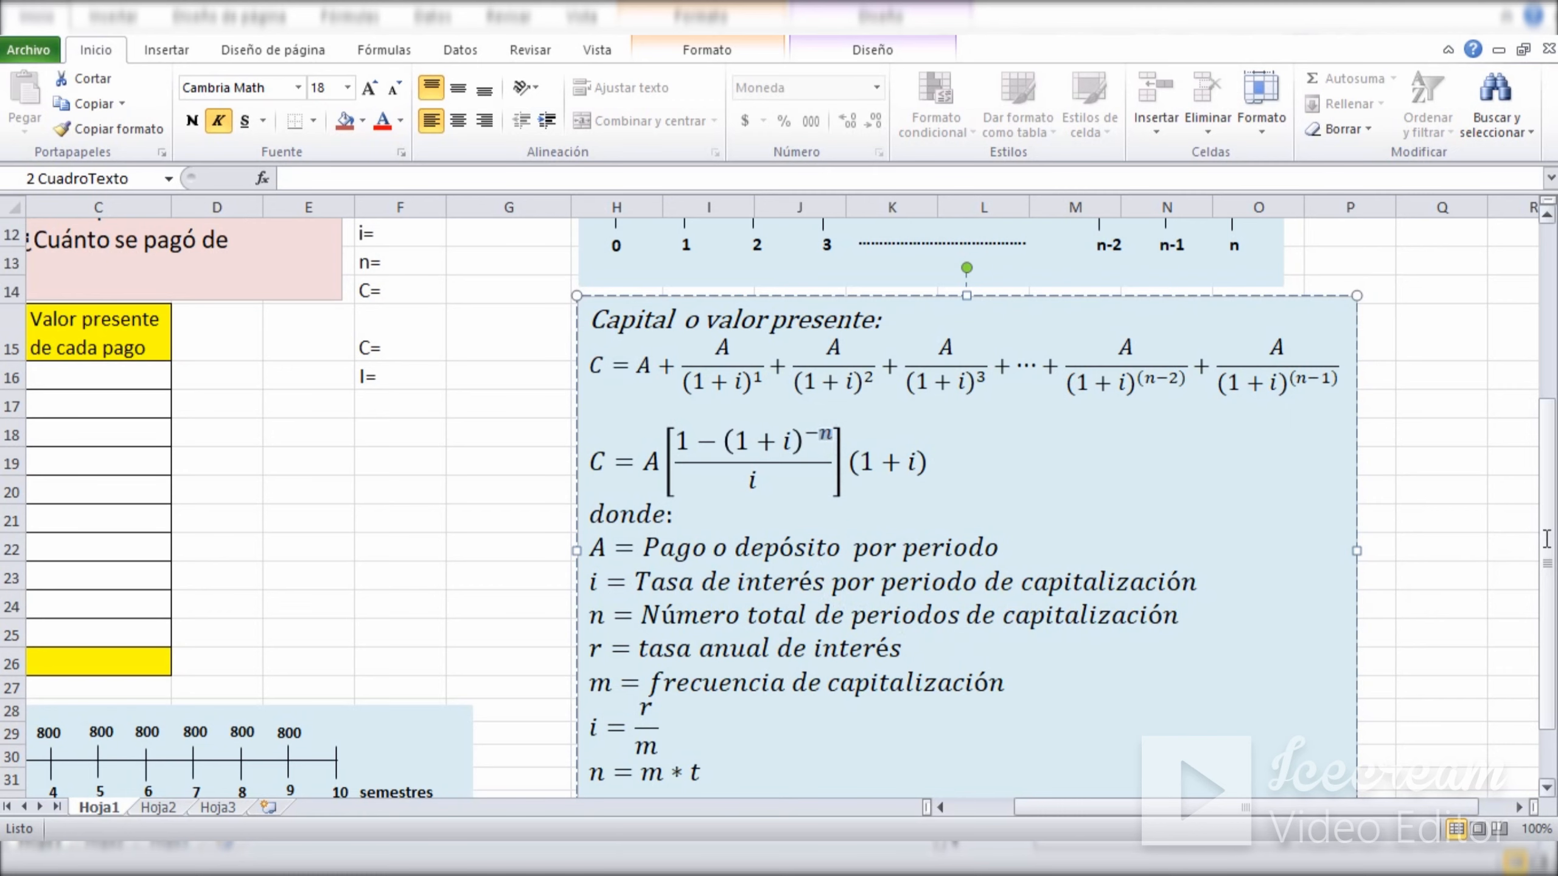
Enter 800 as the payment A in G8 of the laptop problem's data list.
{"action": "scroll", "coordinate": [1547, 538], "scroll_direction": "down", "scroll_amount": 1}
{"action": "left_click_drag", "start_coordinate": [1220, 805], "coordinate": [1134, 828]}
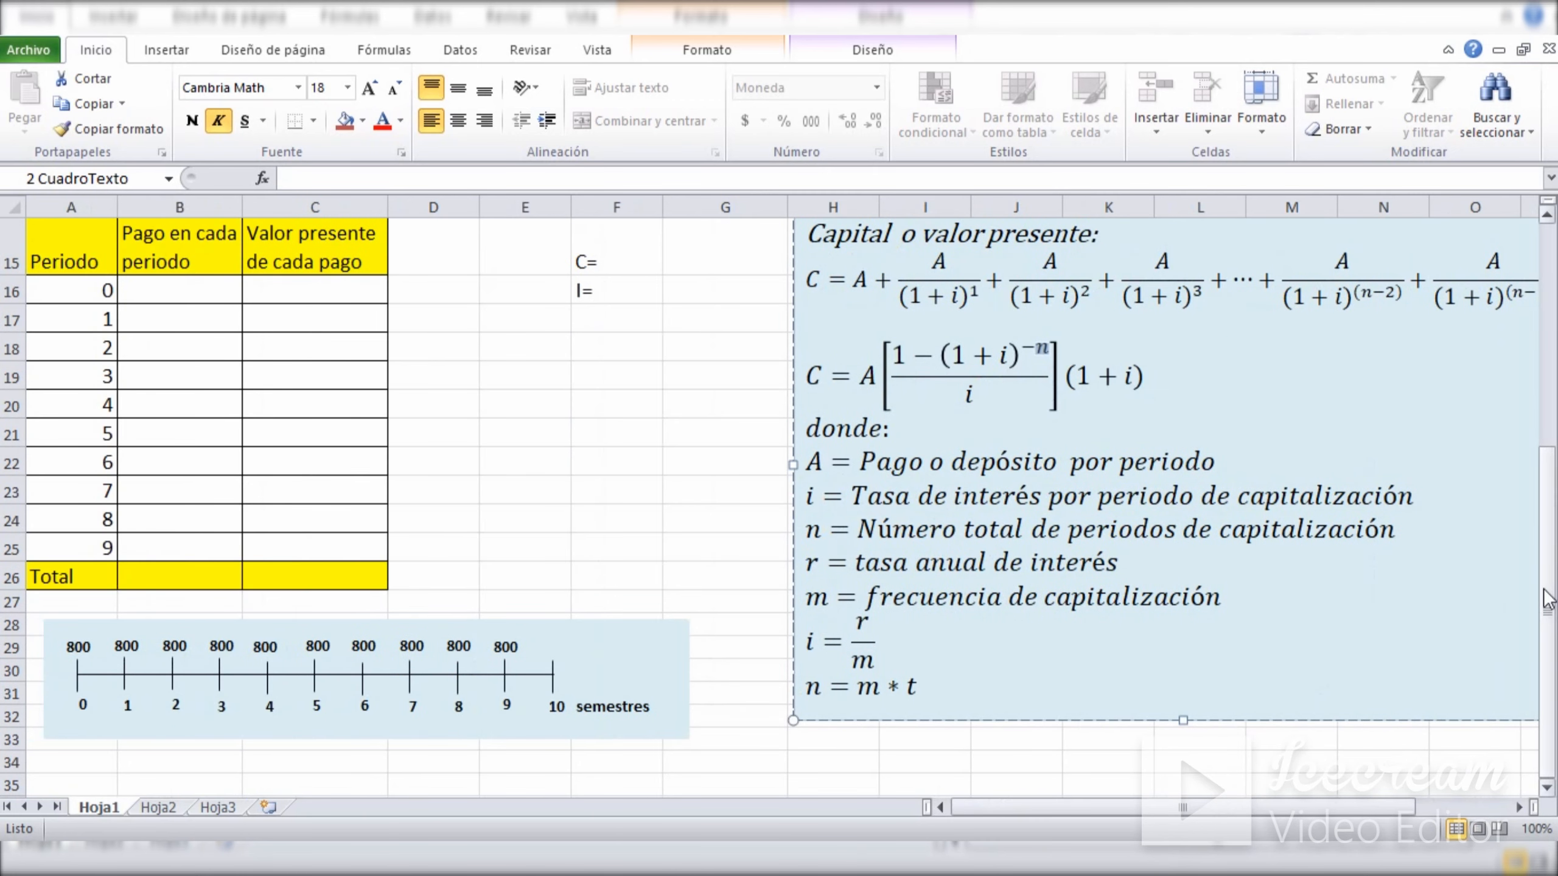
{"action": "scroll", "coordinate": [878, 454], "scroll_direction": "up", "scroll_amount": 4}
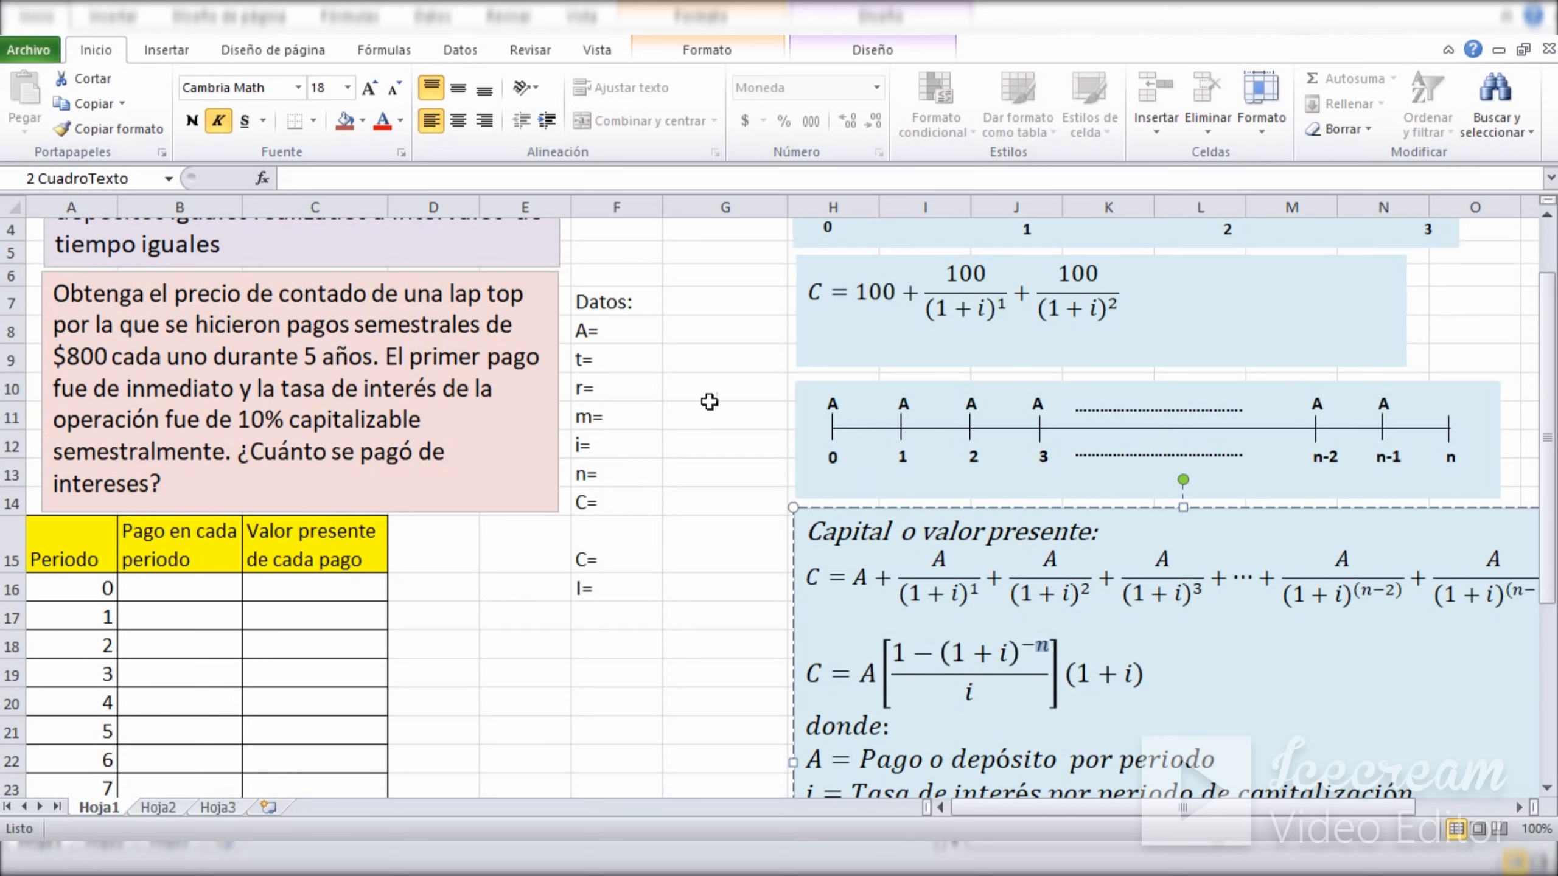
{"action": "left_click", "coordinate": [710, 332]}
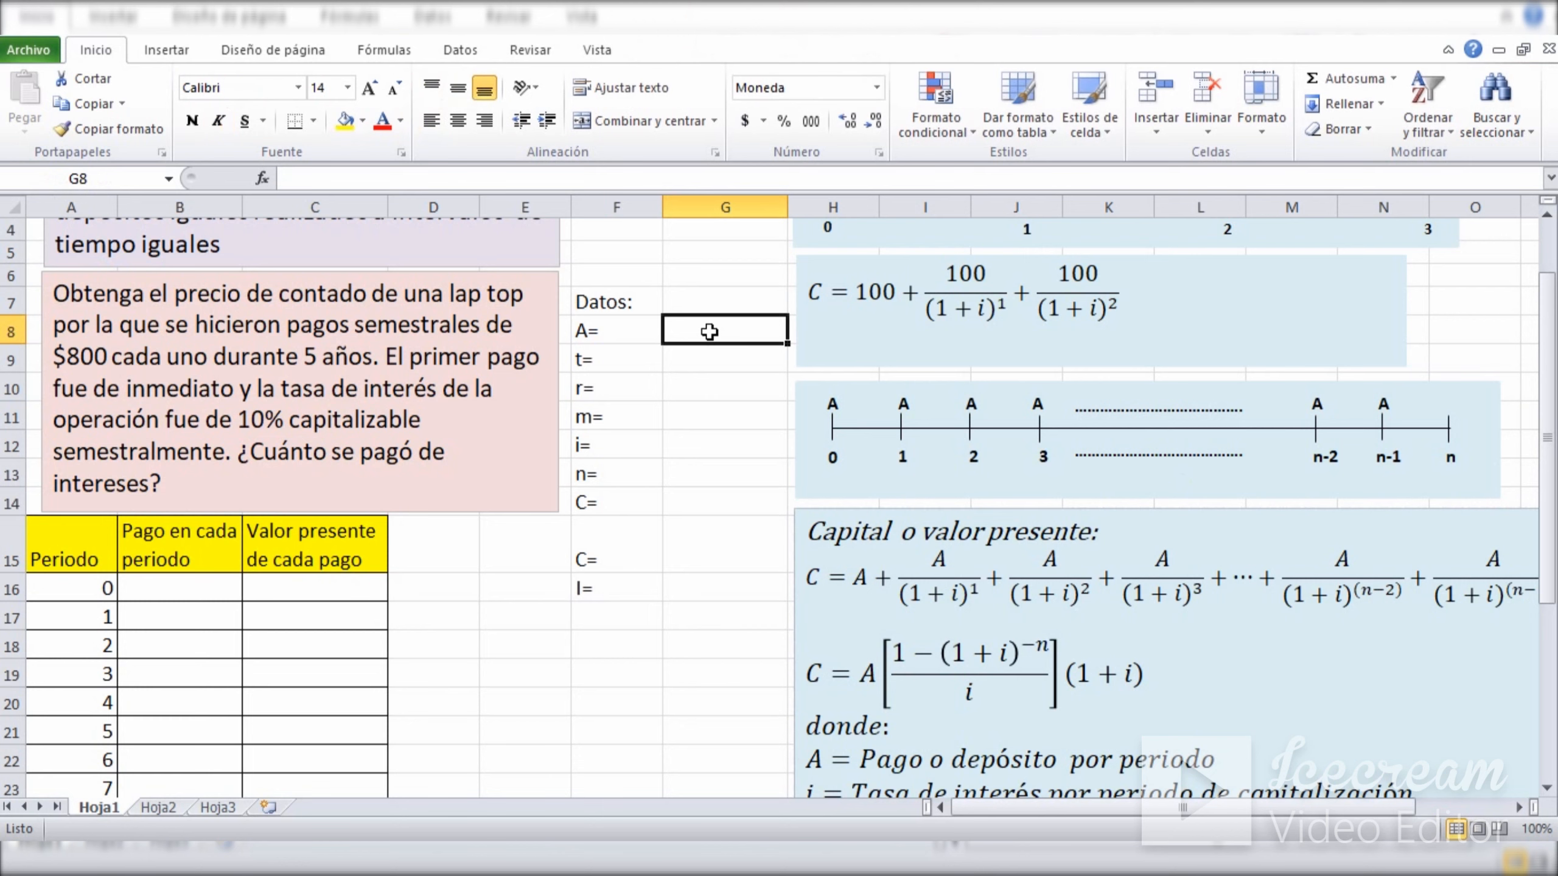
{"action": "type", "text": "800"}
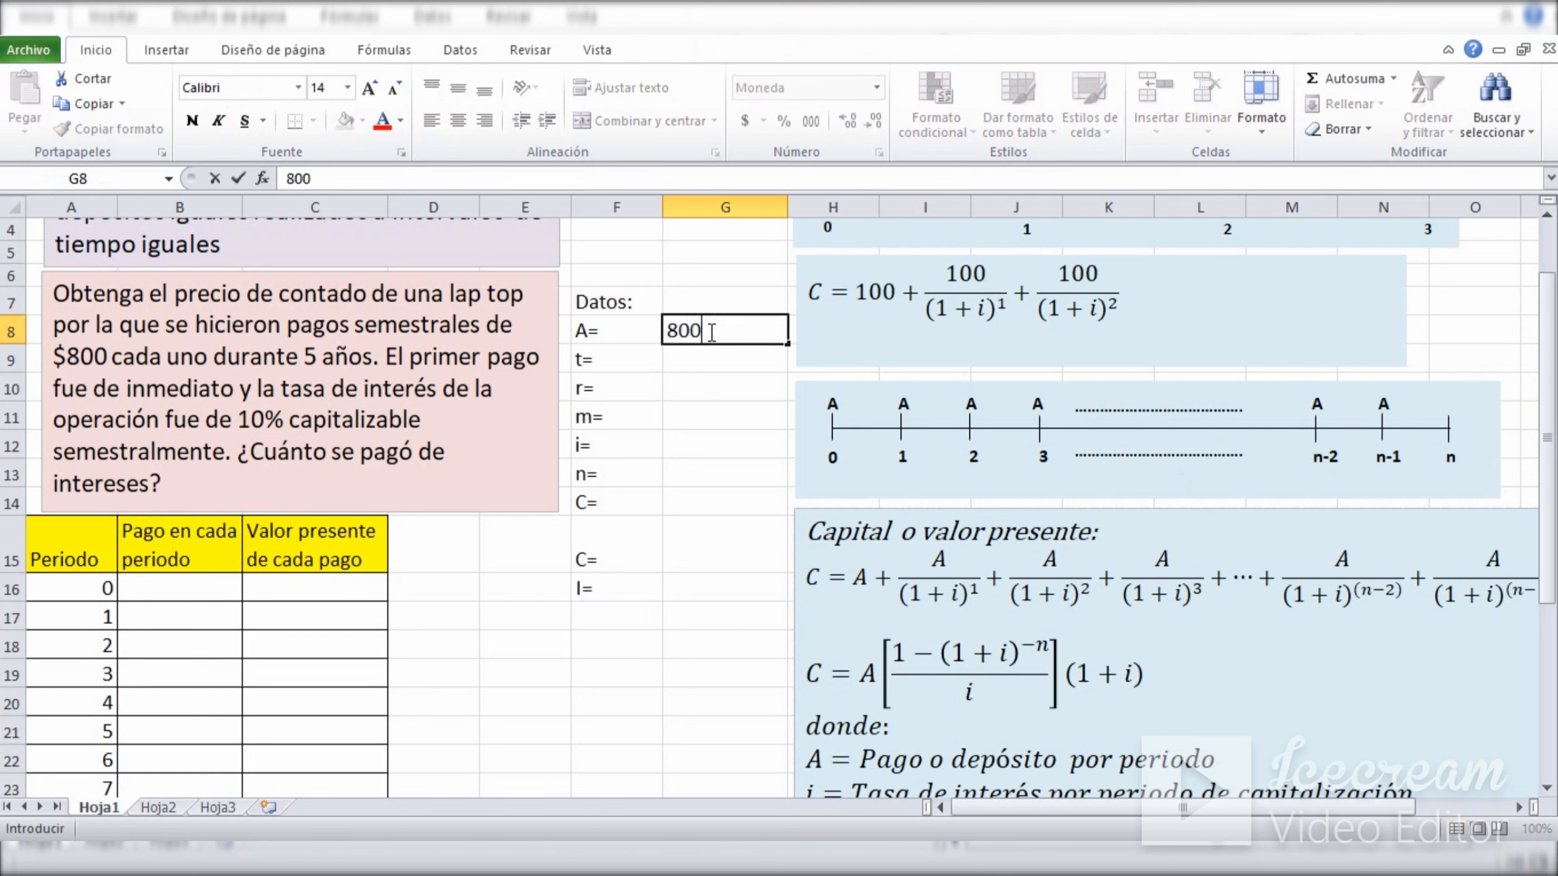
{"action": "key", "text": "Return"}
{"action": "left_click", "coordinate": [707, 328]}
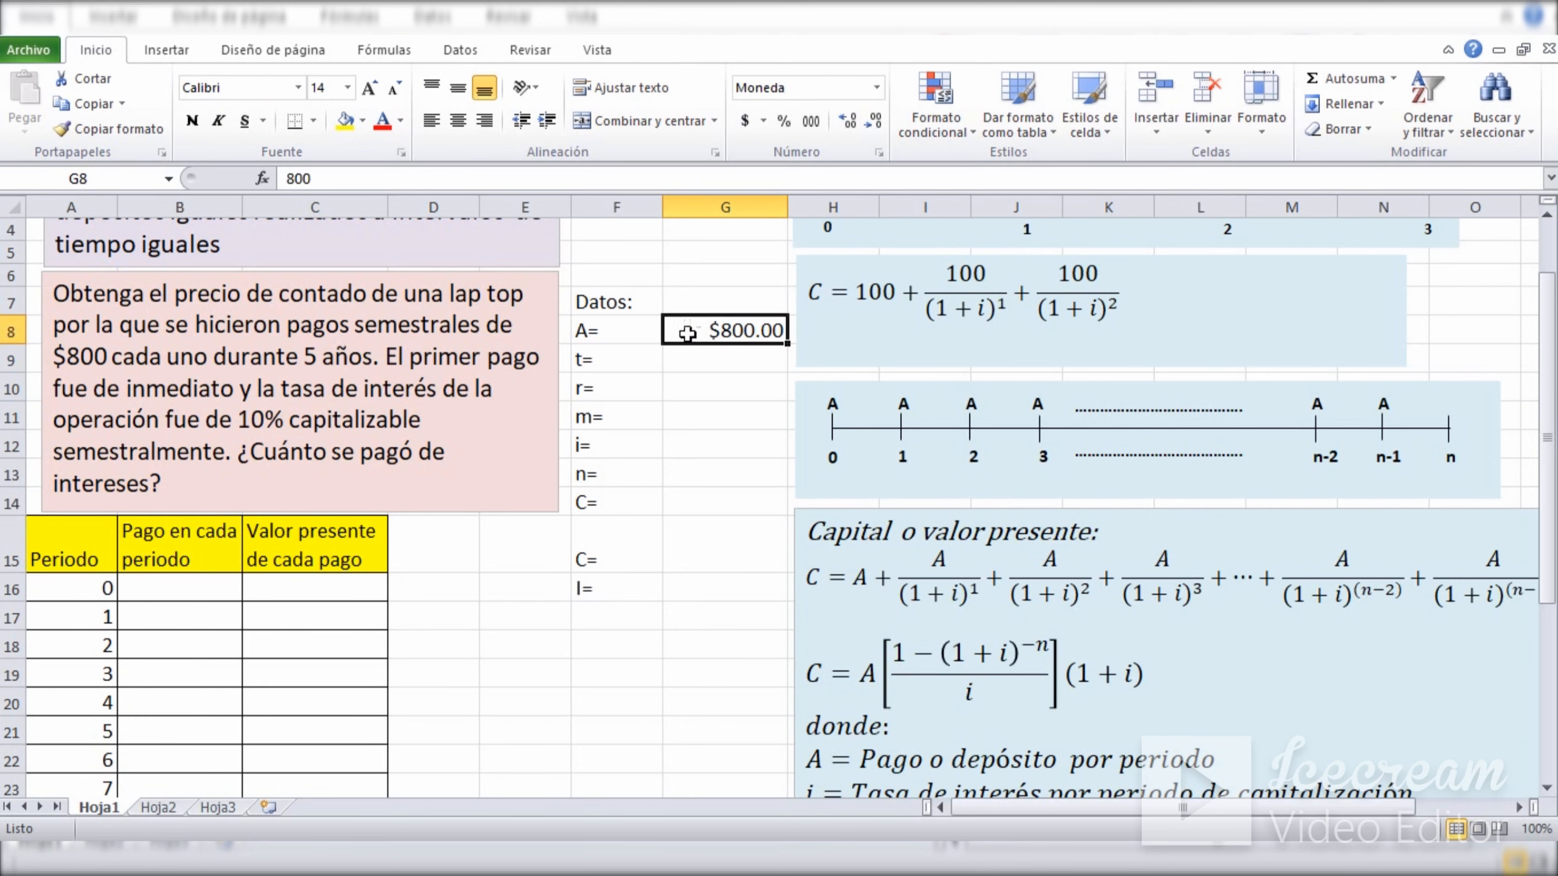
{"action": "left_click", "coordinate": [604, 333]}
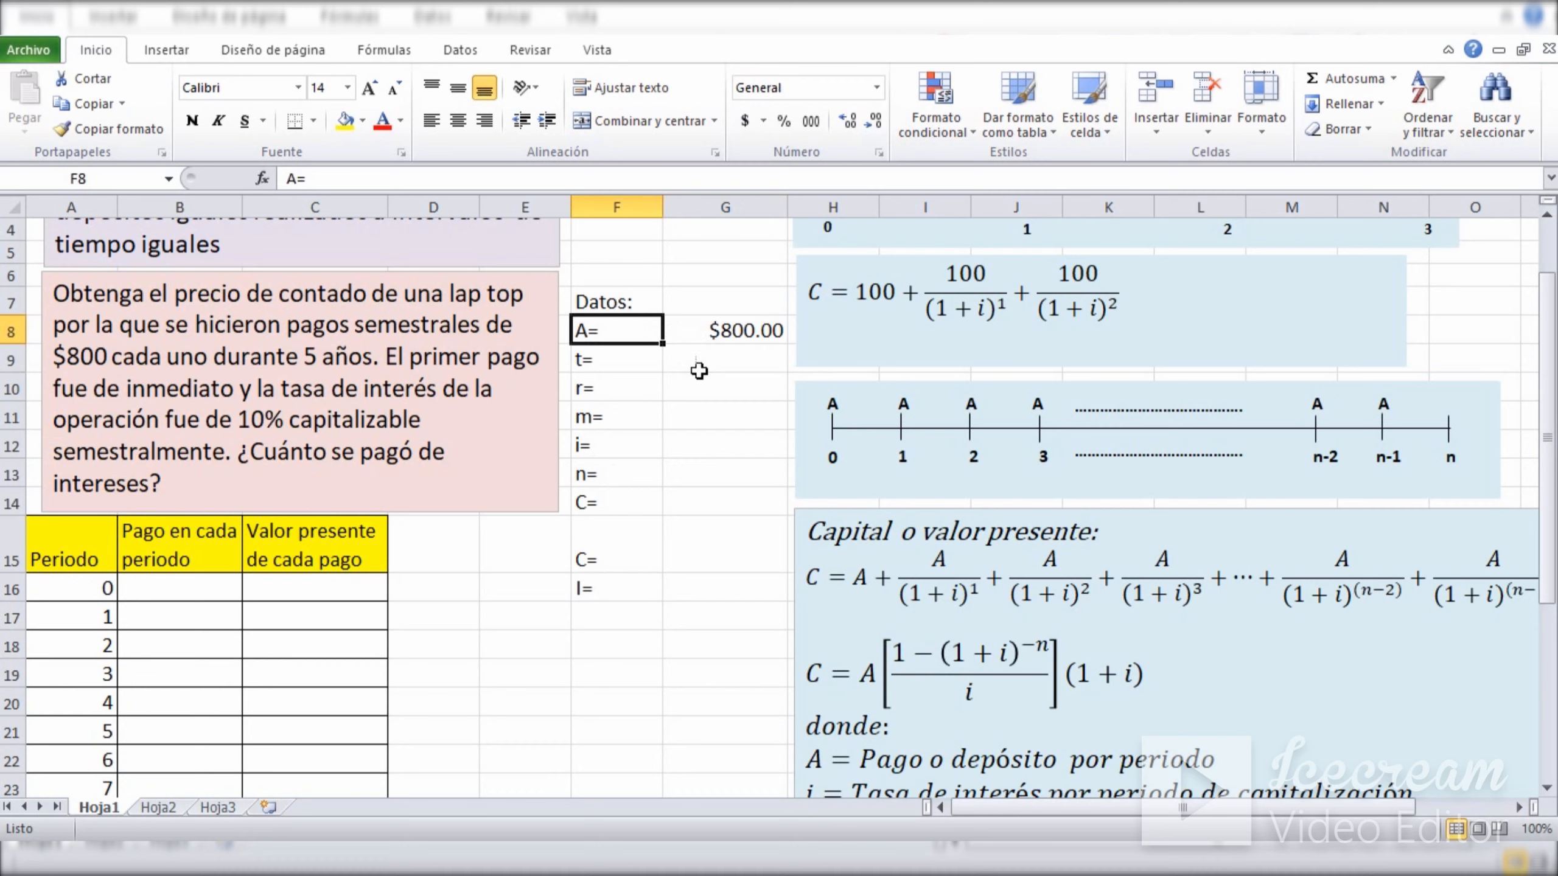
Enter 5 for the time t in G9 and 10% for the annual rate r in G10.
{"action": "left_click", "coordinate": [727, 367]}
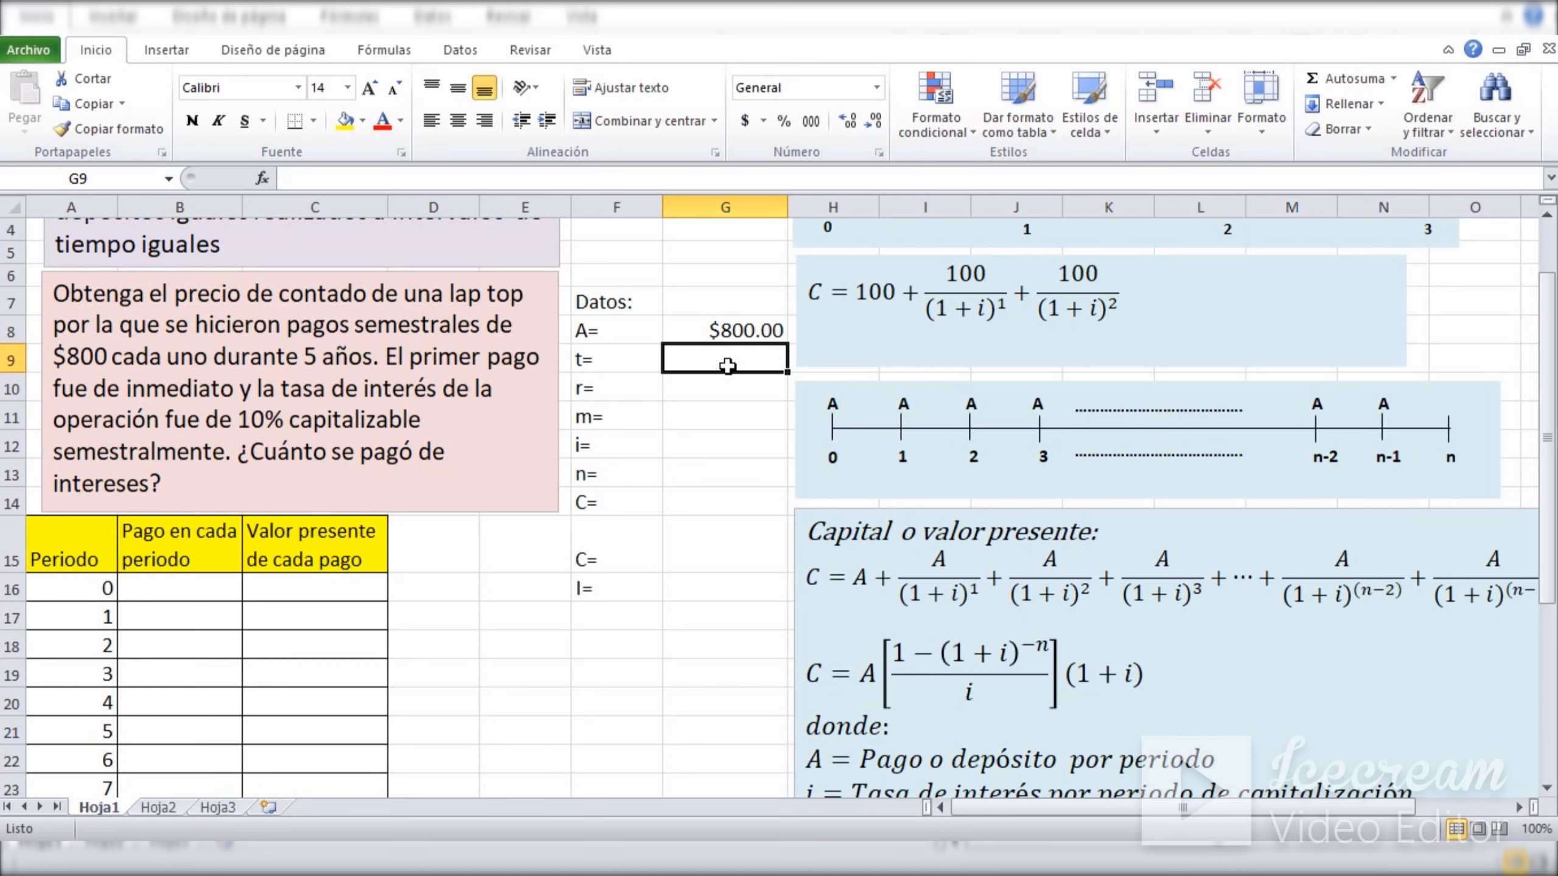
{"action": "type", "text": "5"}
{"action": "key", "text": "Return"}
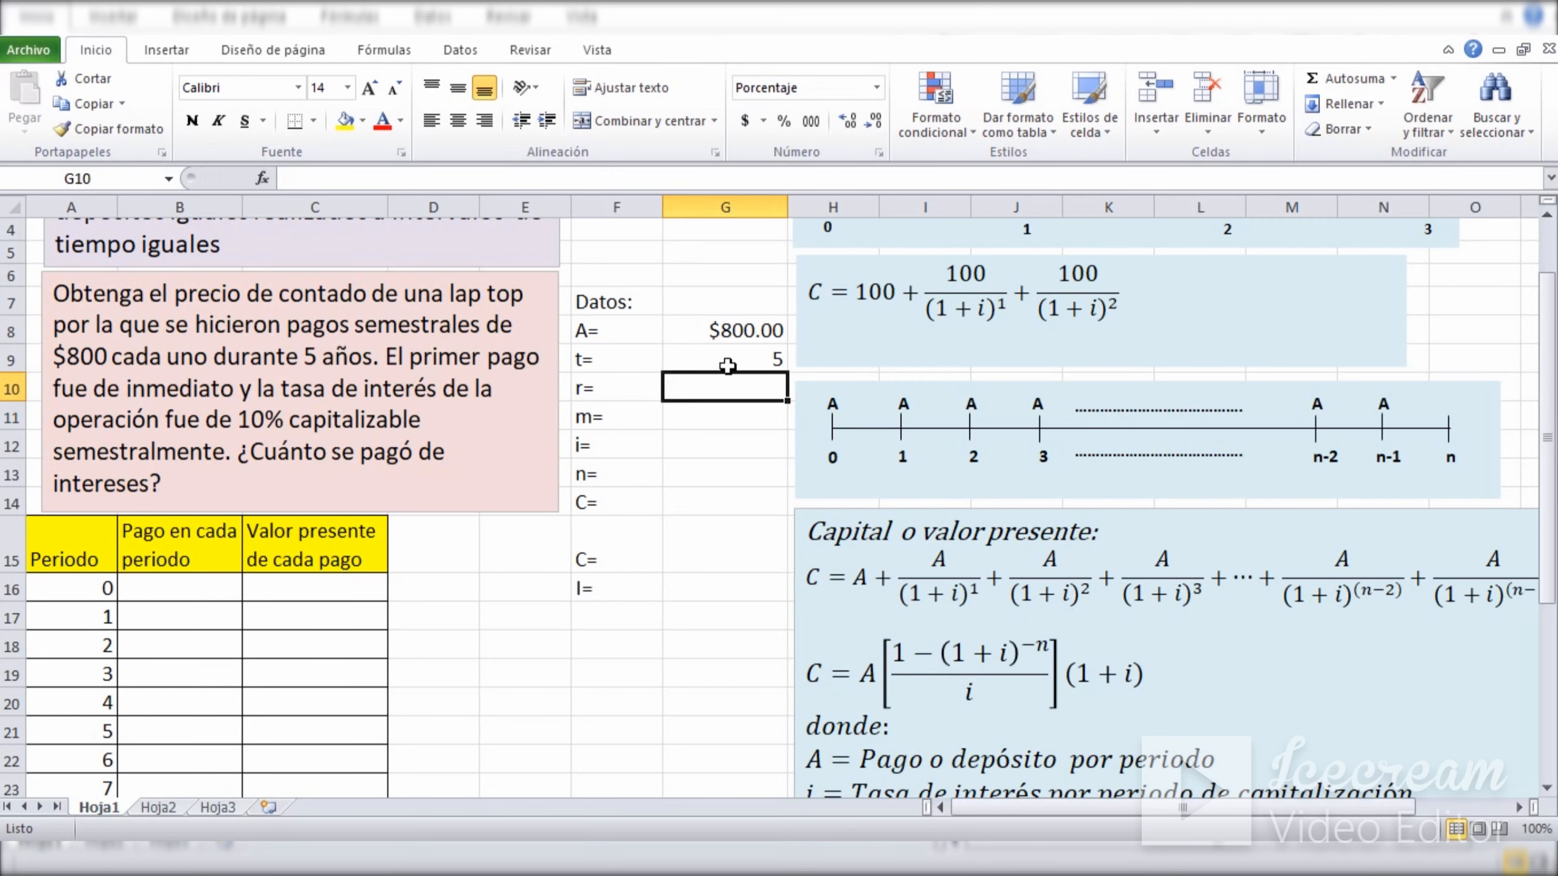
{"action": "key", "text": "Return"}
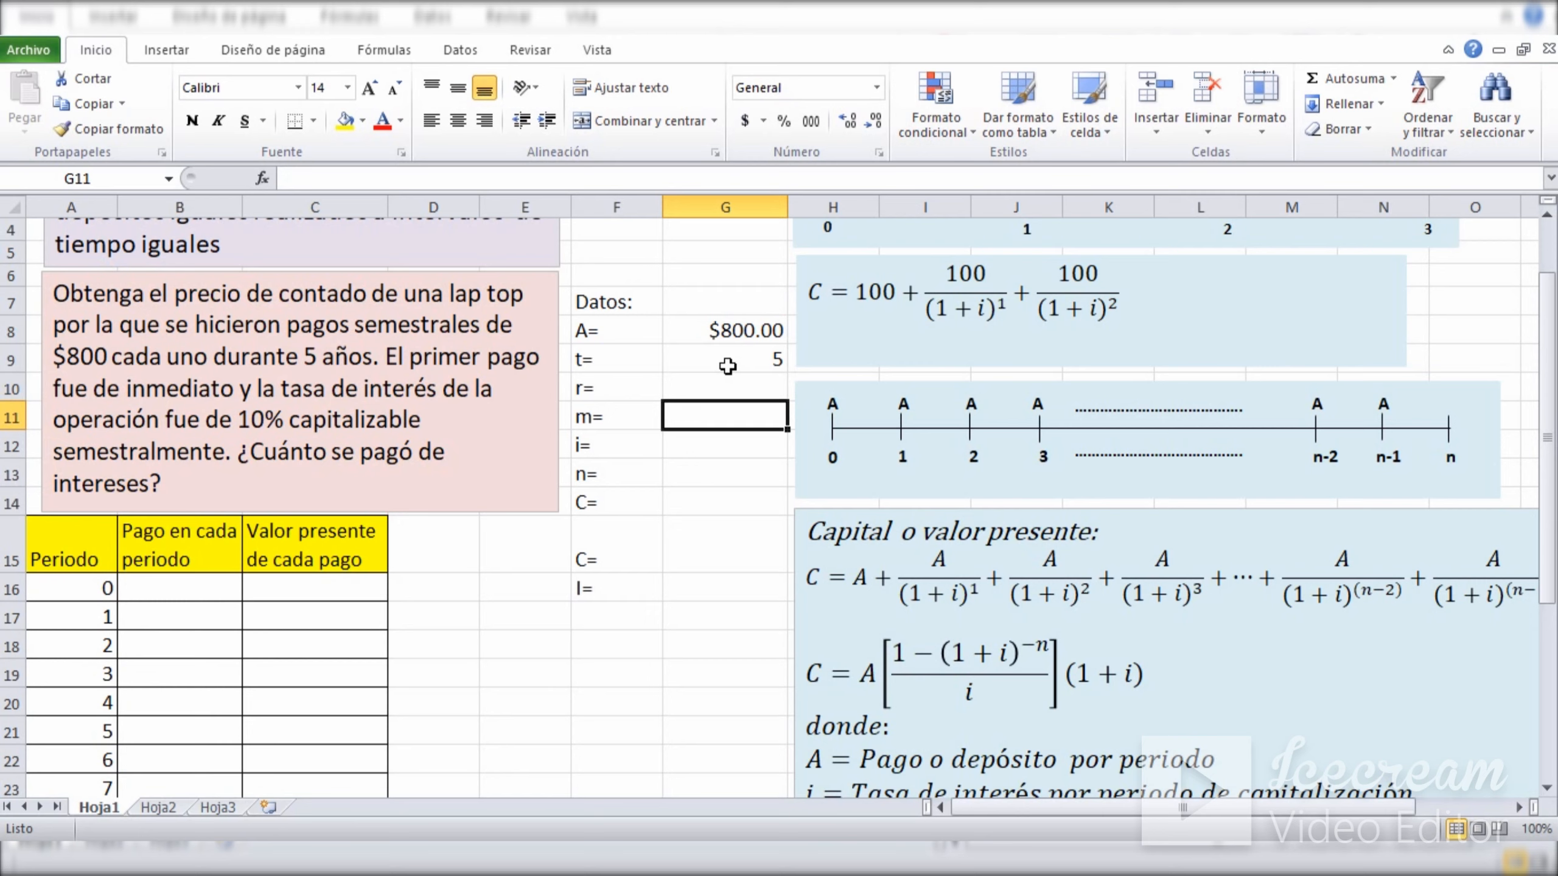
{"action": "key", "text": "Up"}
{"action": "type", "text": "1"}
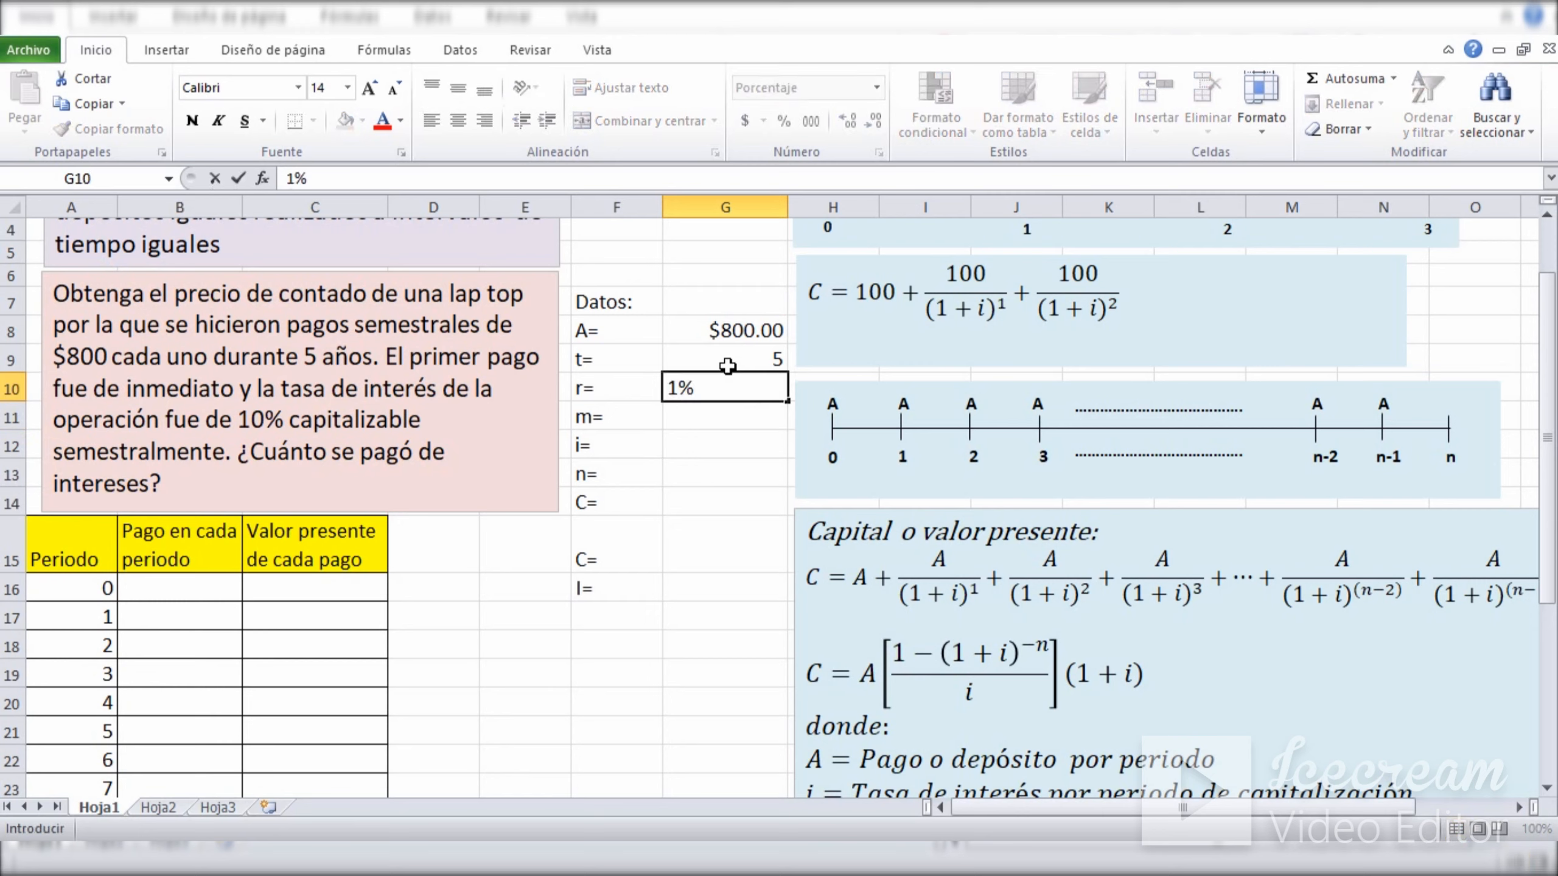
{"action": "type", "text": "0"}
{"action": "key", "text": "Return"}
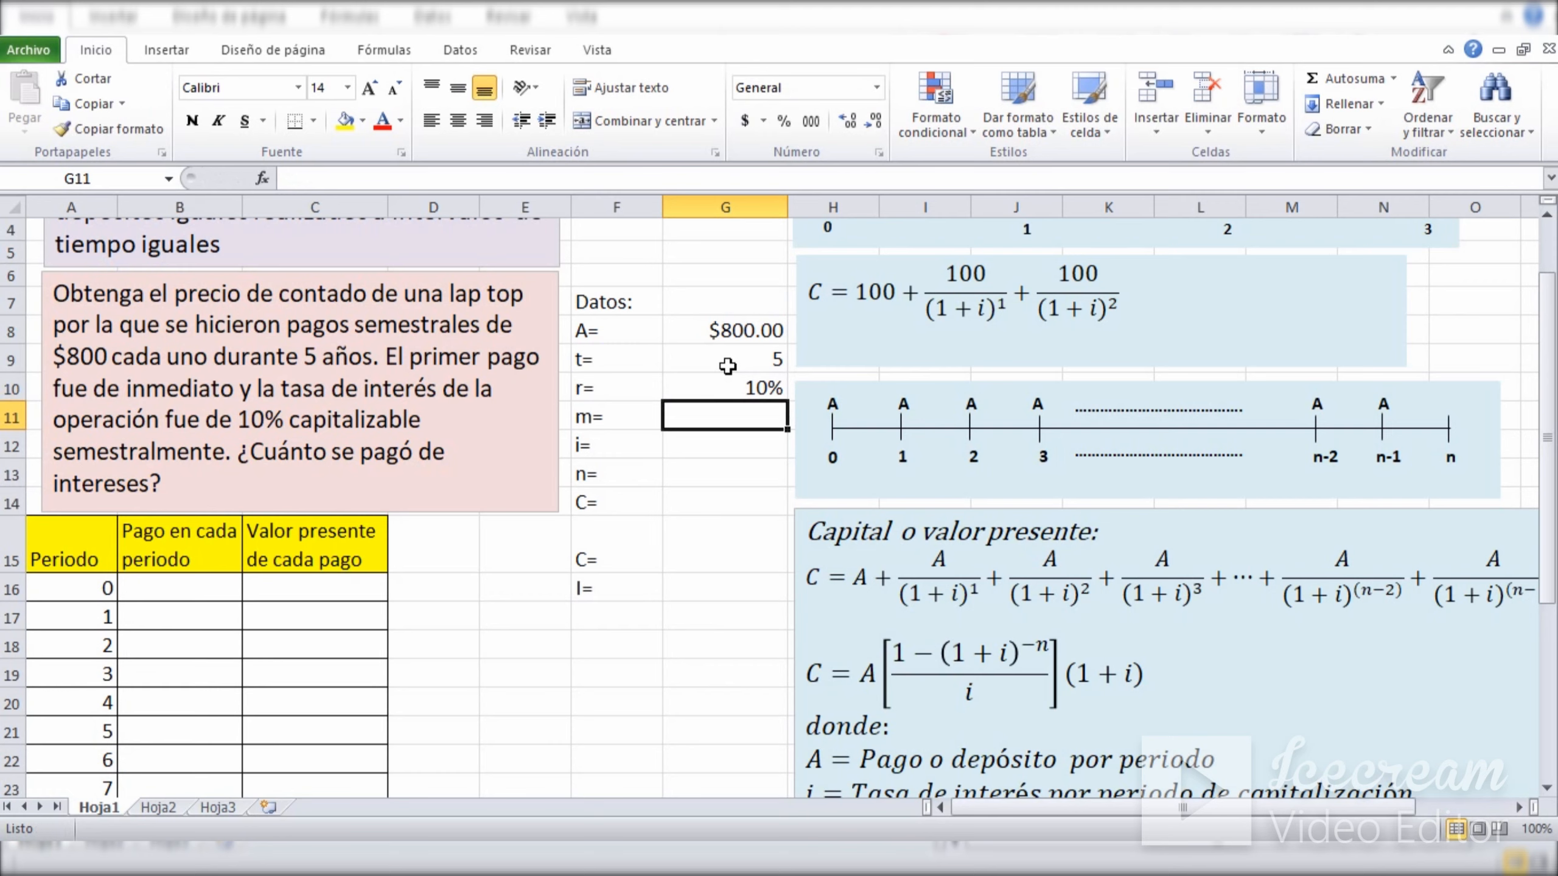
Enter 2 as the compounding frequency m in G11.
{"action": "type", "text": "2"}
{"action": "key", "text": "Return"}
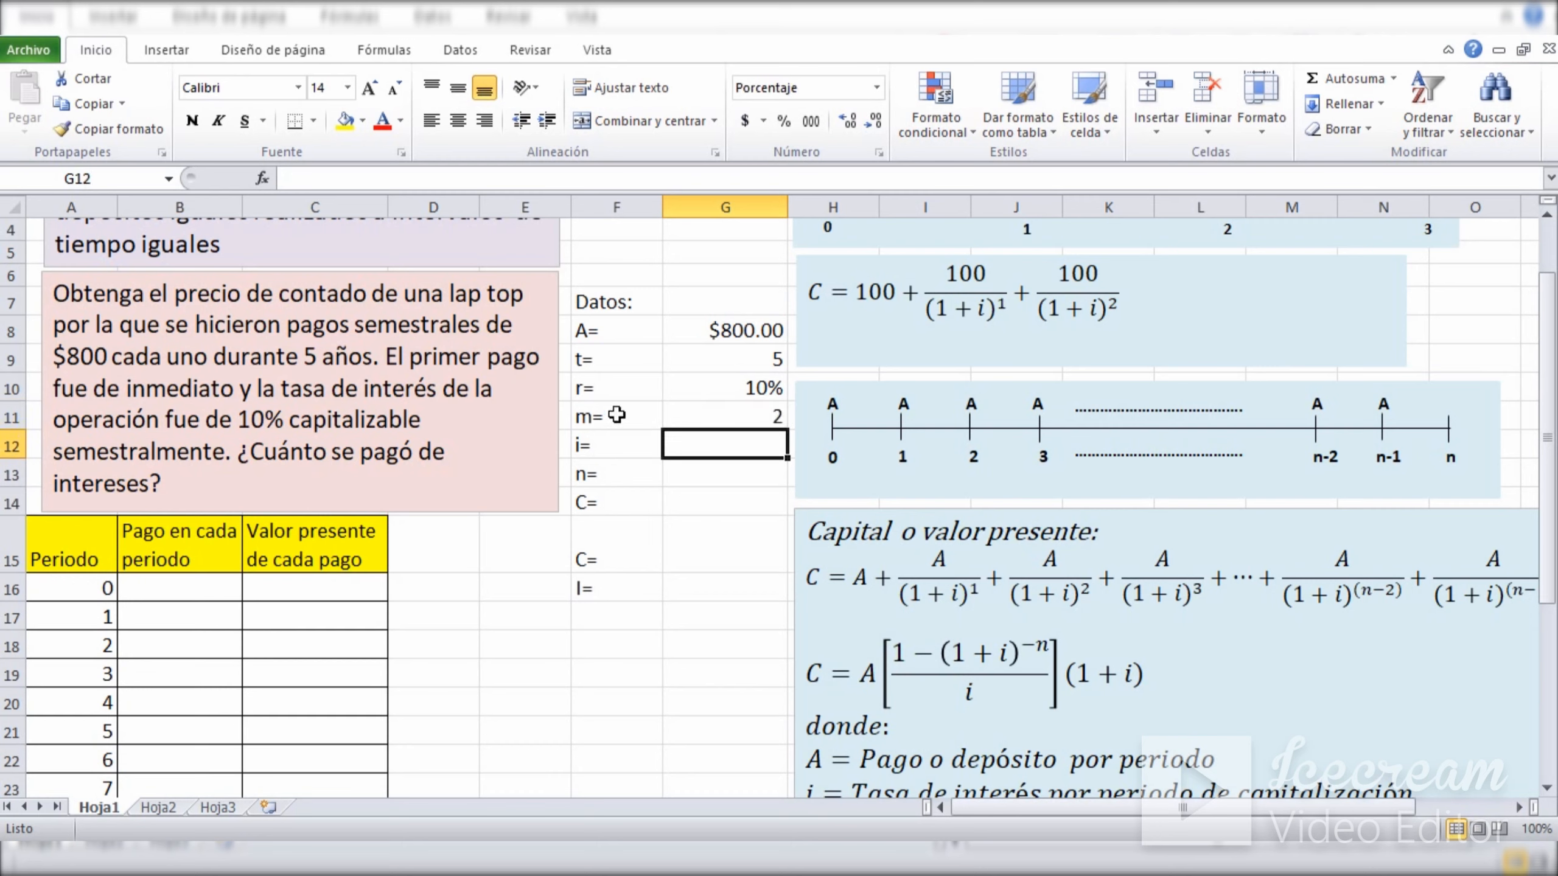
{"action": "left_click_drag", "start_coordinate": [600, 416], "coordinate": [684, 415]}
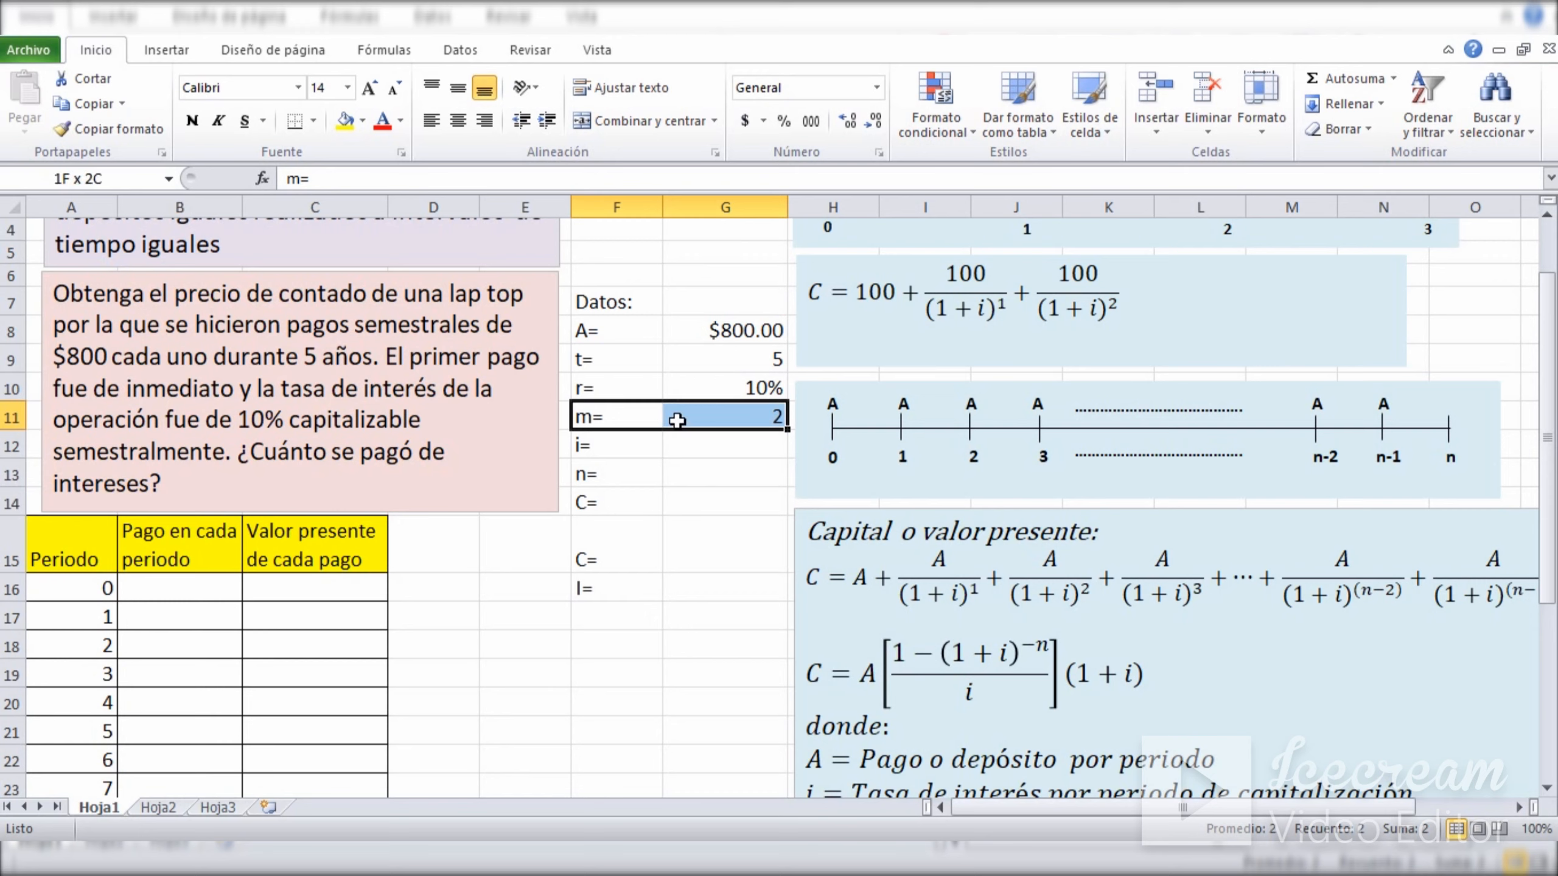
Consult the definition i = r/m and calculate the rate per period in G12 with =G10/G11.
{"action": "left_click", "coordinate": [705, 445]}
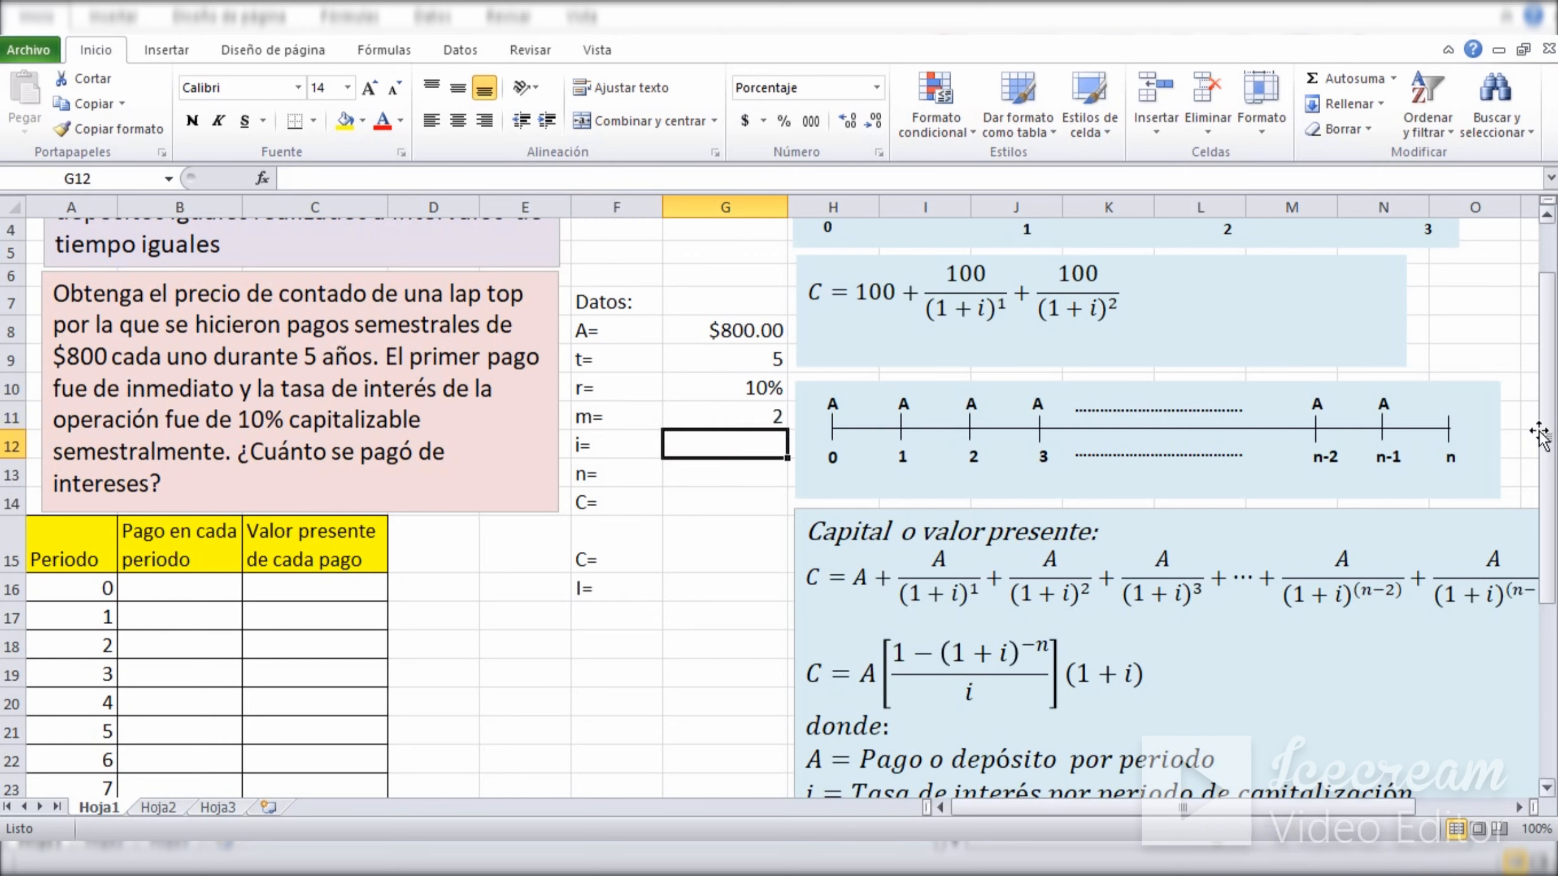
{"action": "left_click_drag", "start_coordinate": [1547, 436], "coordinate": [1545, 613]}
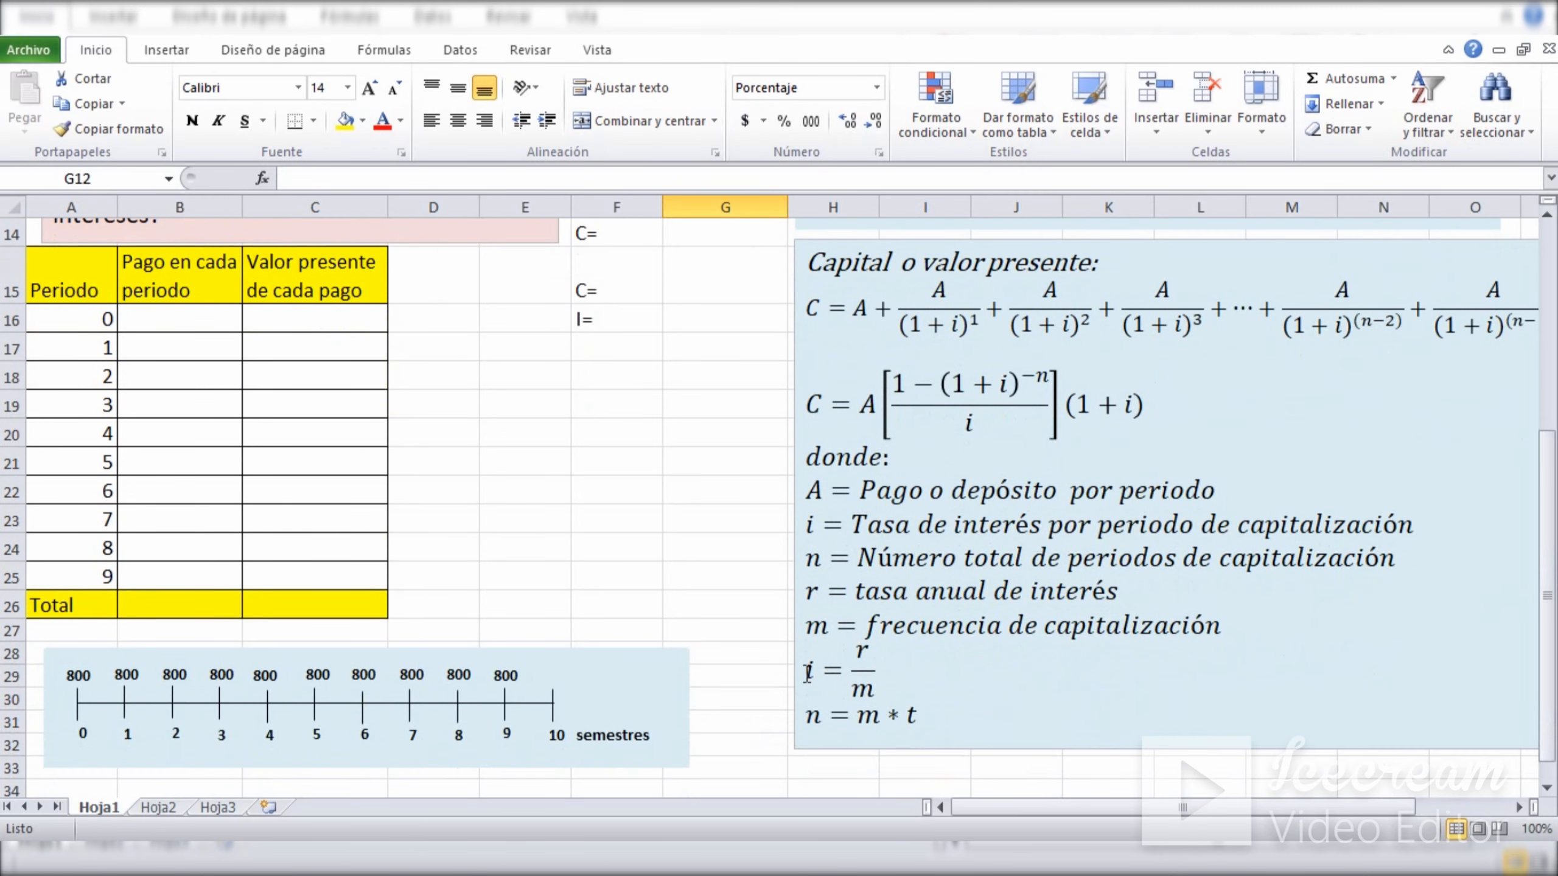
{"action": "left_click_drag", "start_coordinate": [807, 673], "coordinate": [886, 673]}
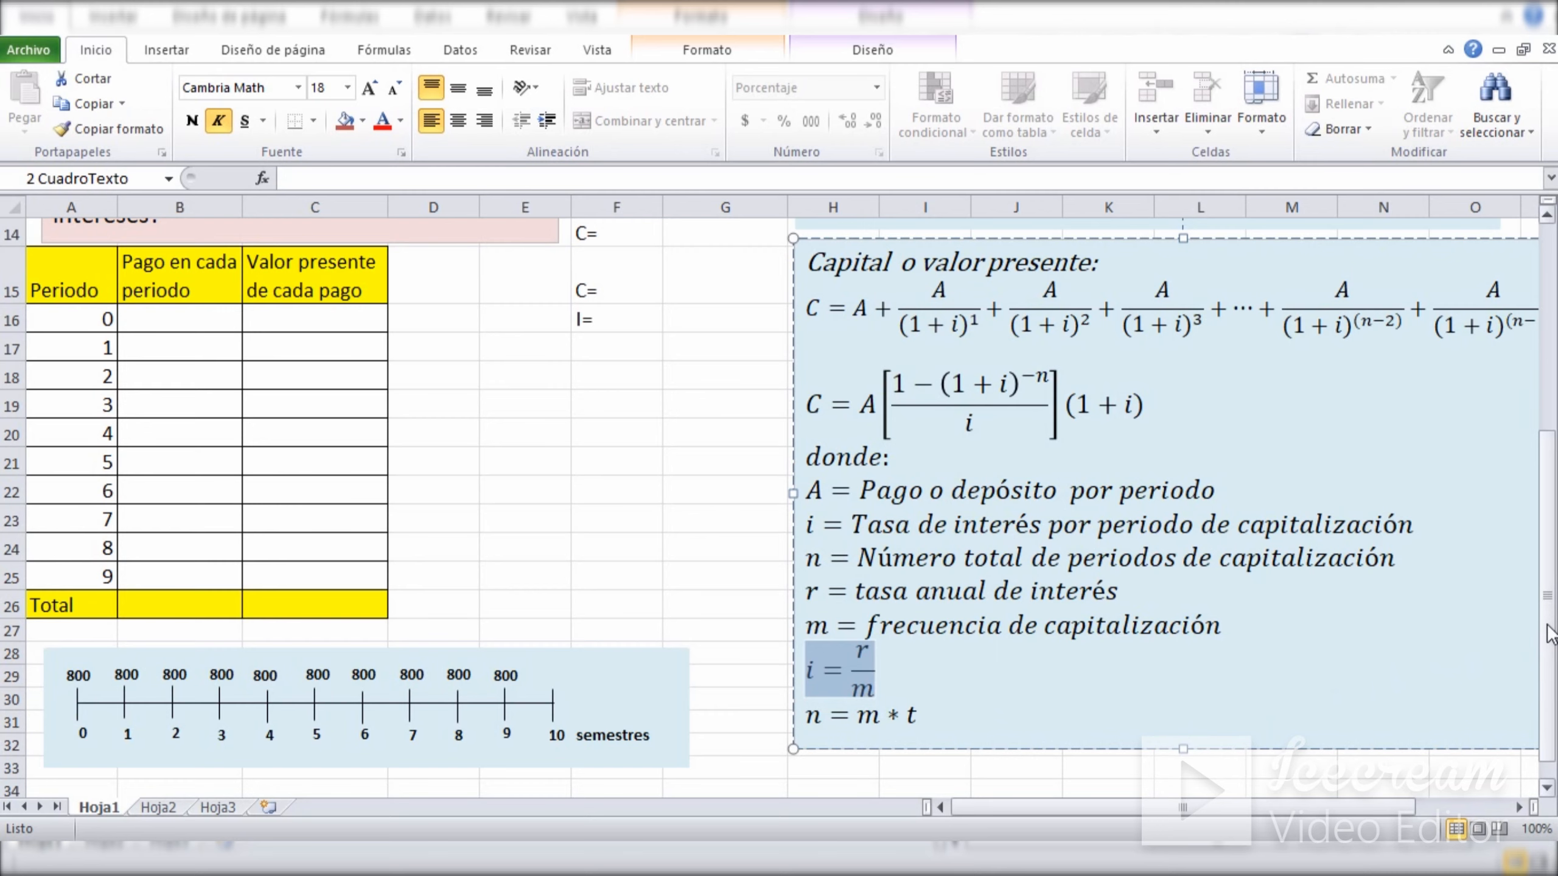
{"action": "left_click_drag", "start_coordinate": [1550, 632], "coordinate": [1550, 442]}
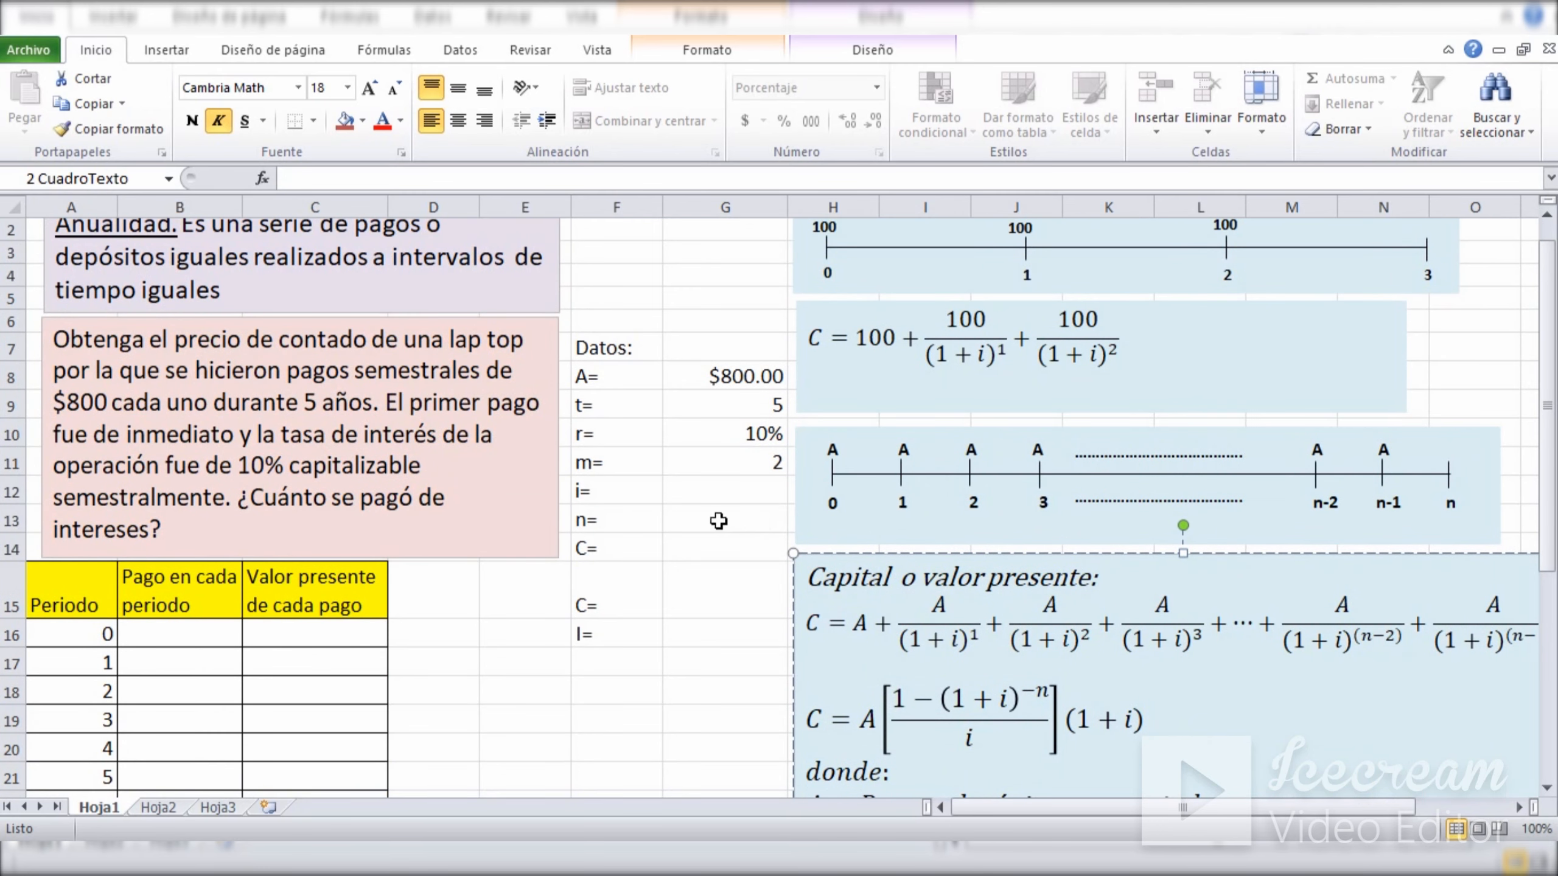
{"action": "left_click", "coordinate": [726, 493]}
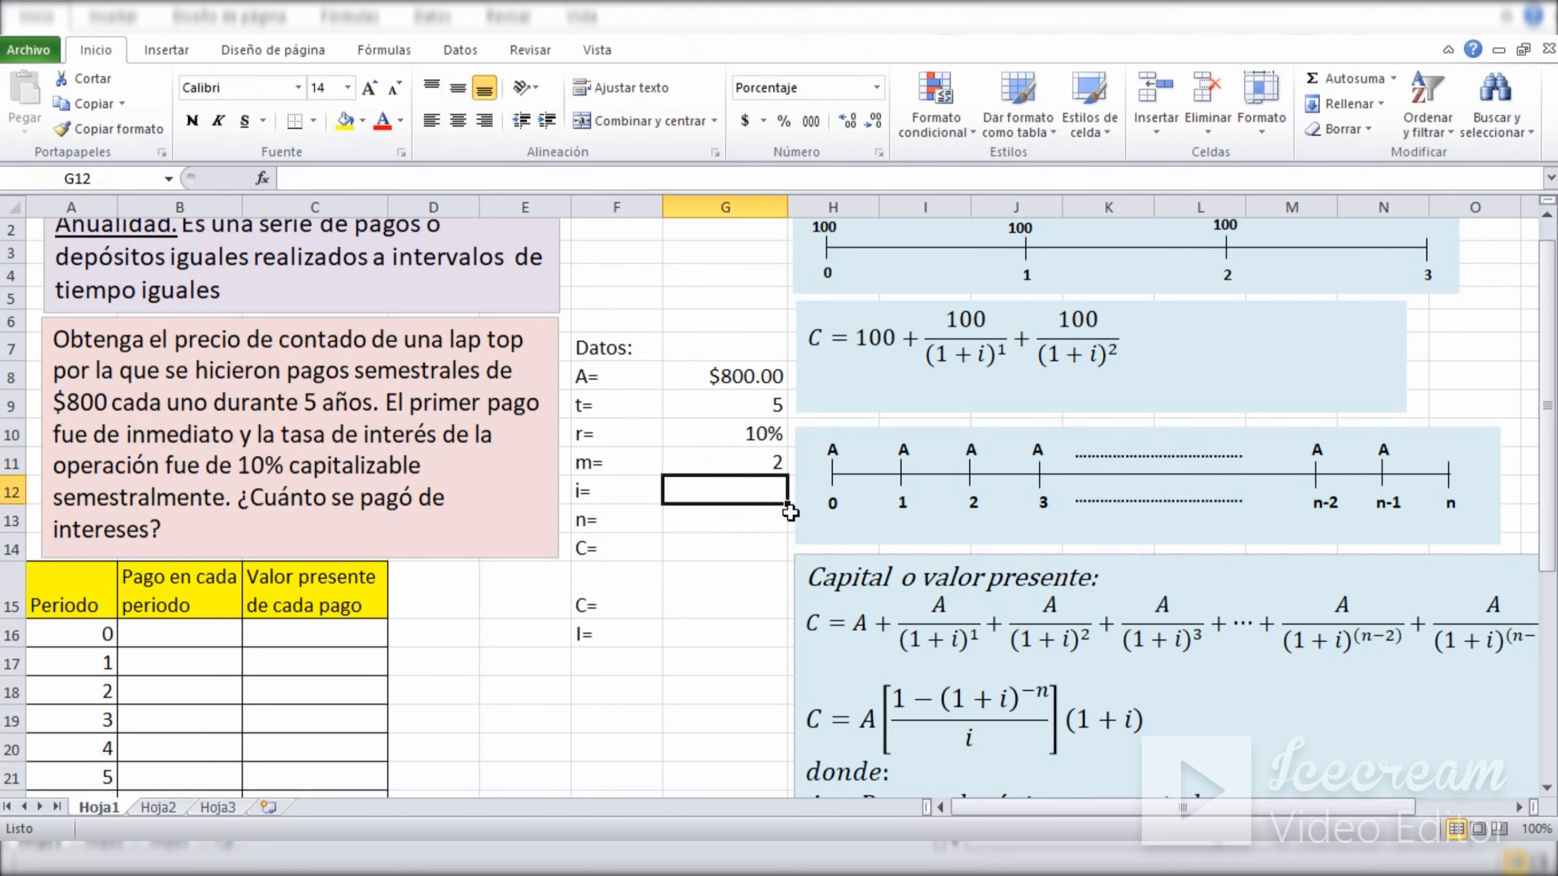
{"action": "type", "text": "="}
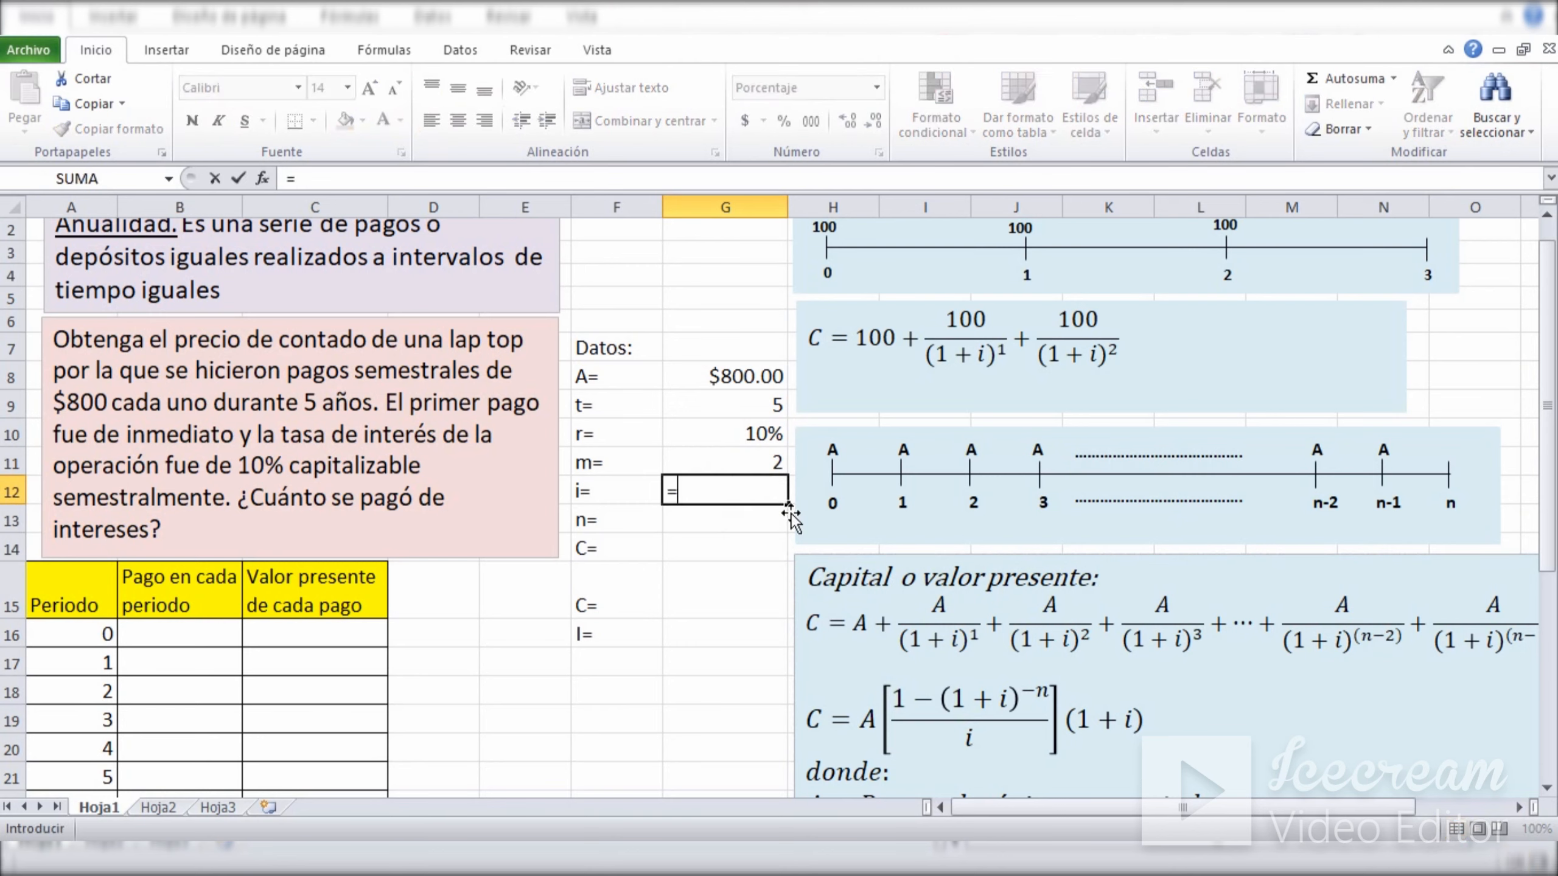
{"action": "left_click", "coordinate": [725, 435]}
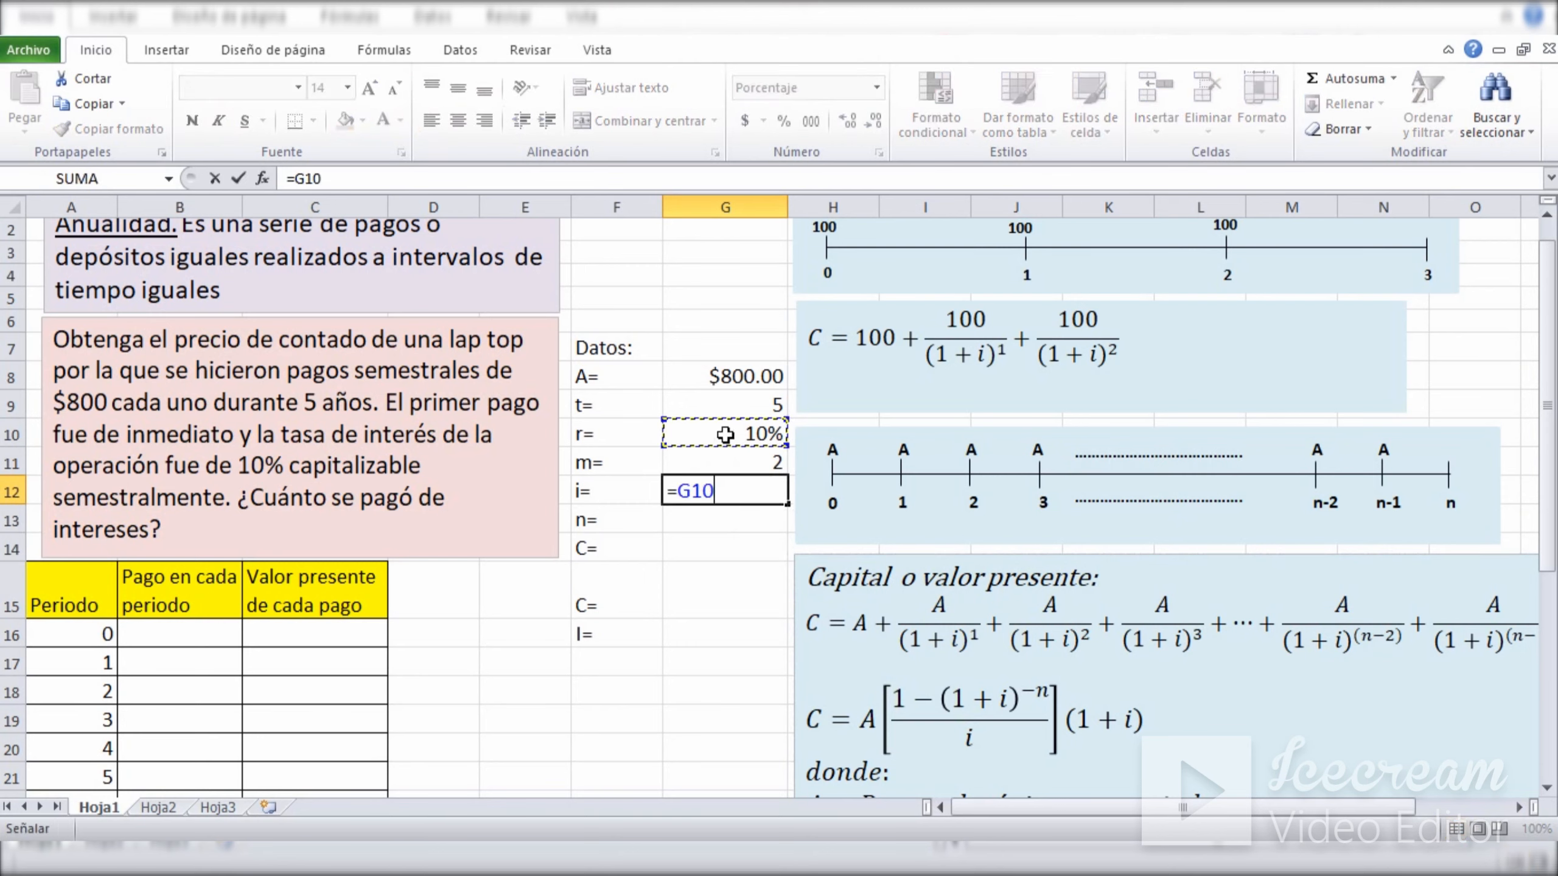
{"action": "type", "text": "/"}
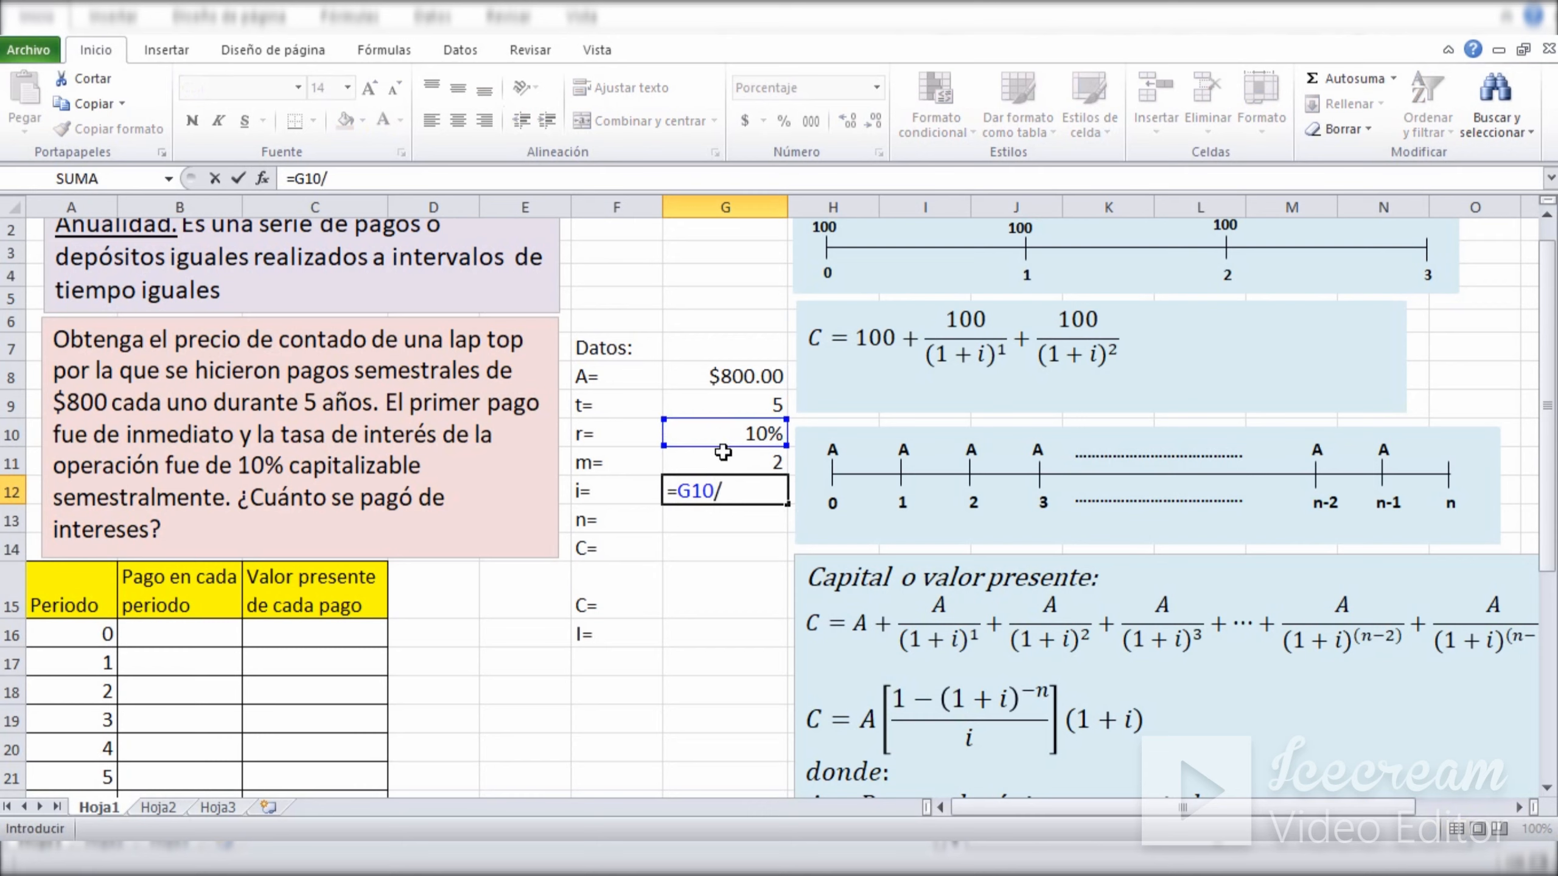
{"action": "left_click", "coordinate": [719, 463]}
{"action": "key", "text": "Return"}
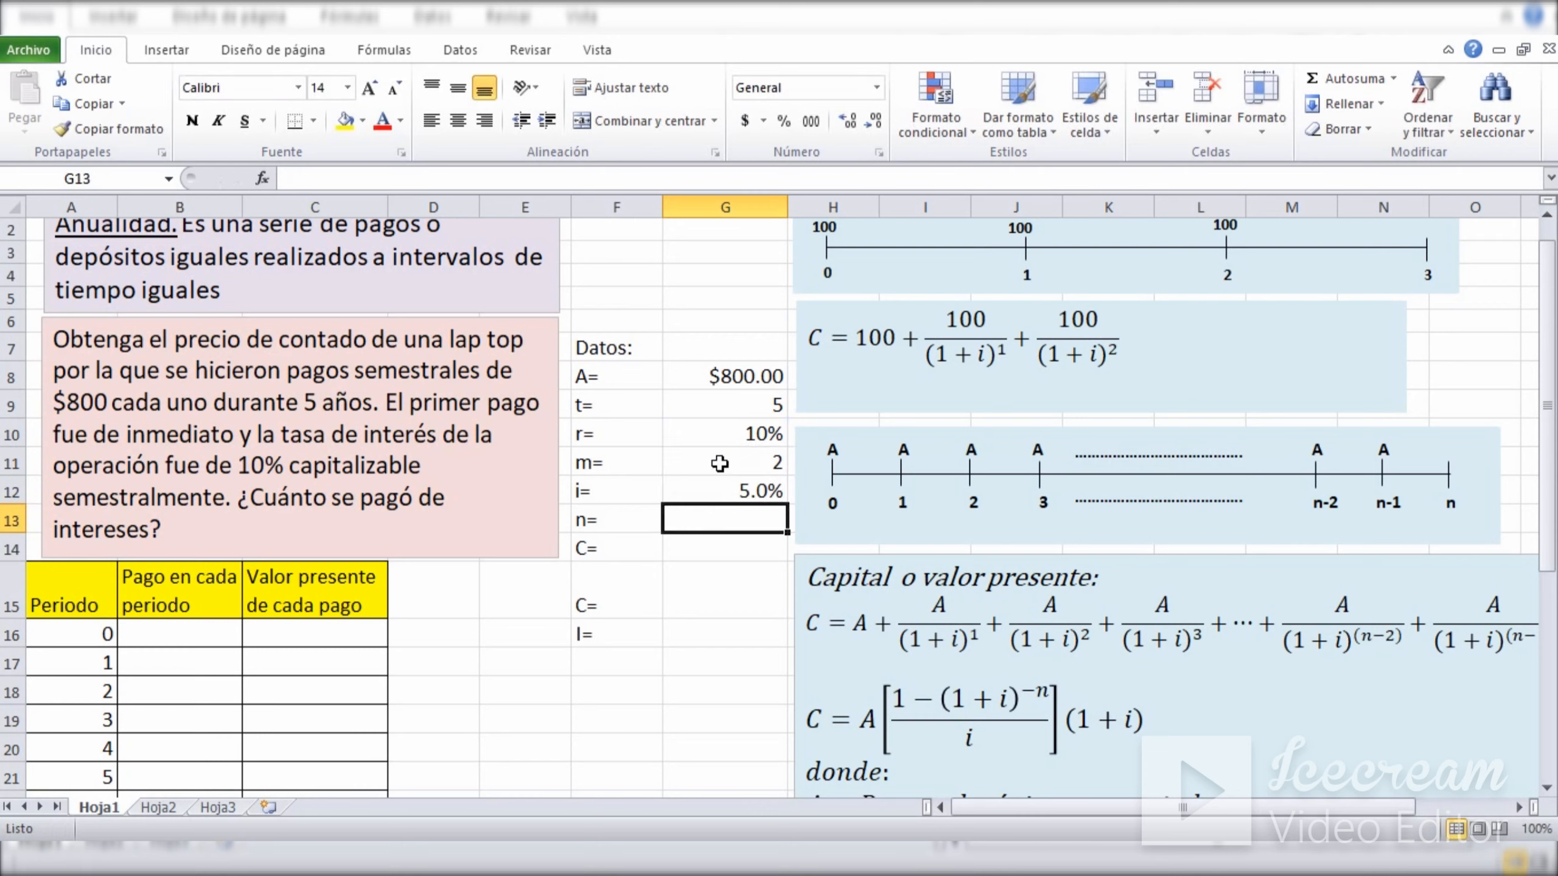
Consult the definition n = m*t and calculate the total number of periods in G13 by multiplying G11 by G9.
{"action": "left_click", "coordinate": [752, 640]}
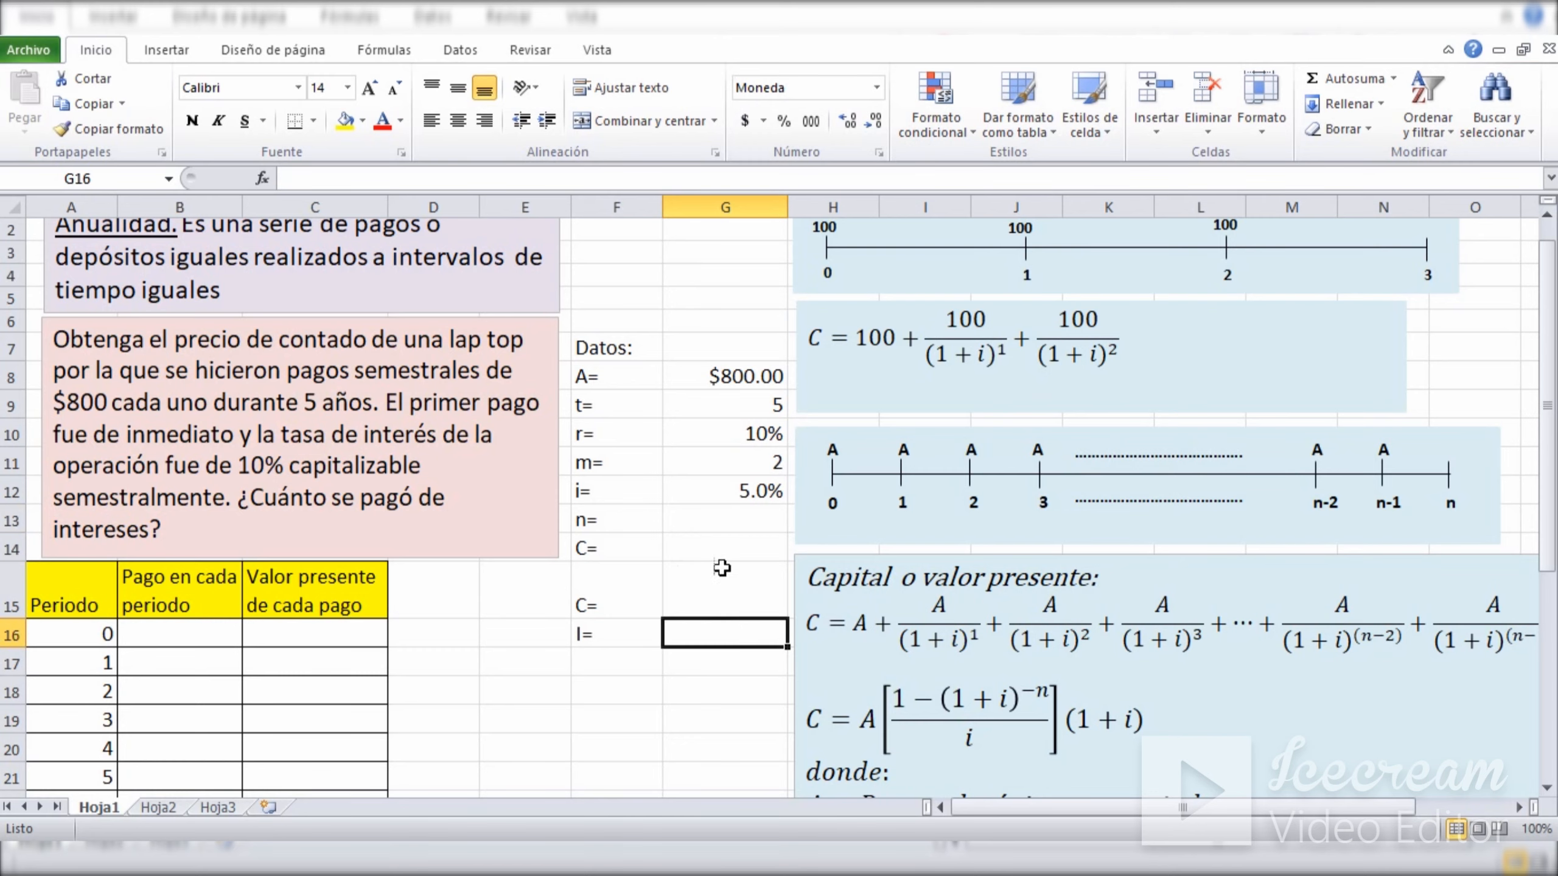
{"action": "left_click", "coordinate": [721, 521]}
{"action": "left_click_drag", "start_coordinate": [1546, 407], "coordinate": [1547, 612]}
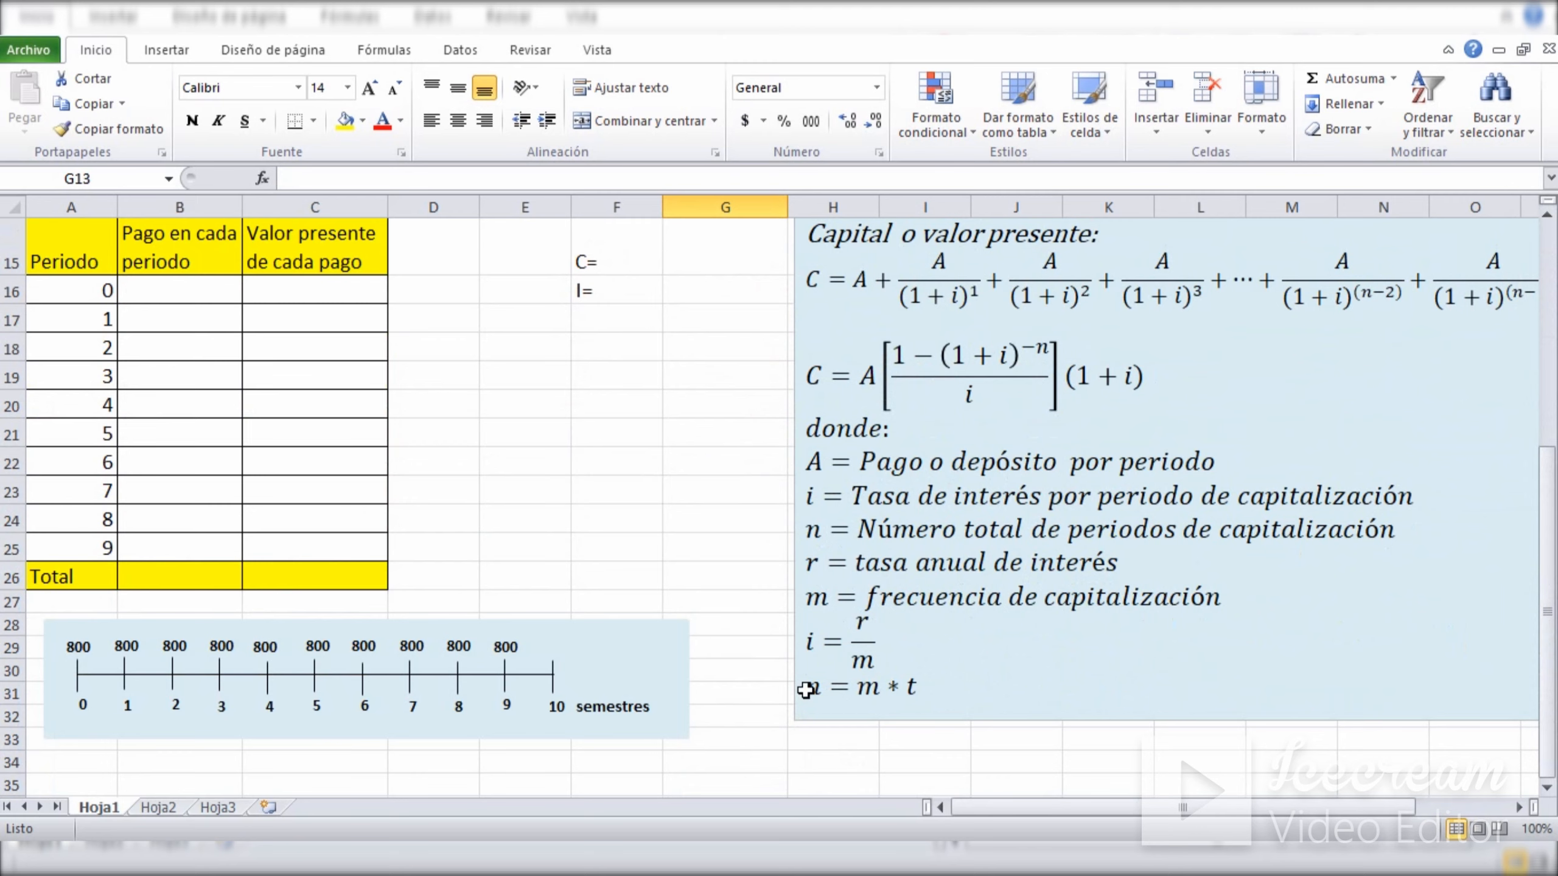
{"action": "left_click_drag", "start_coordinate": [807, 685], "coordinate": [943, 691]}
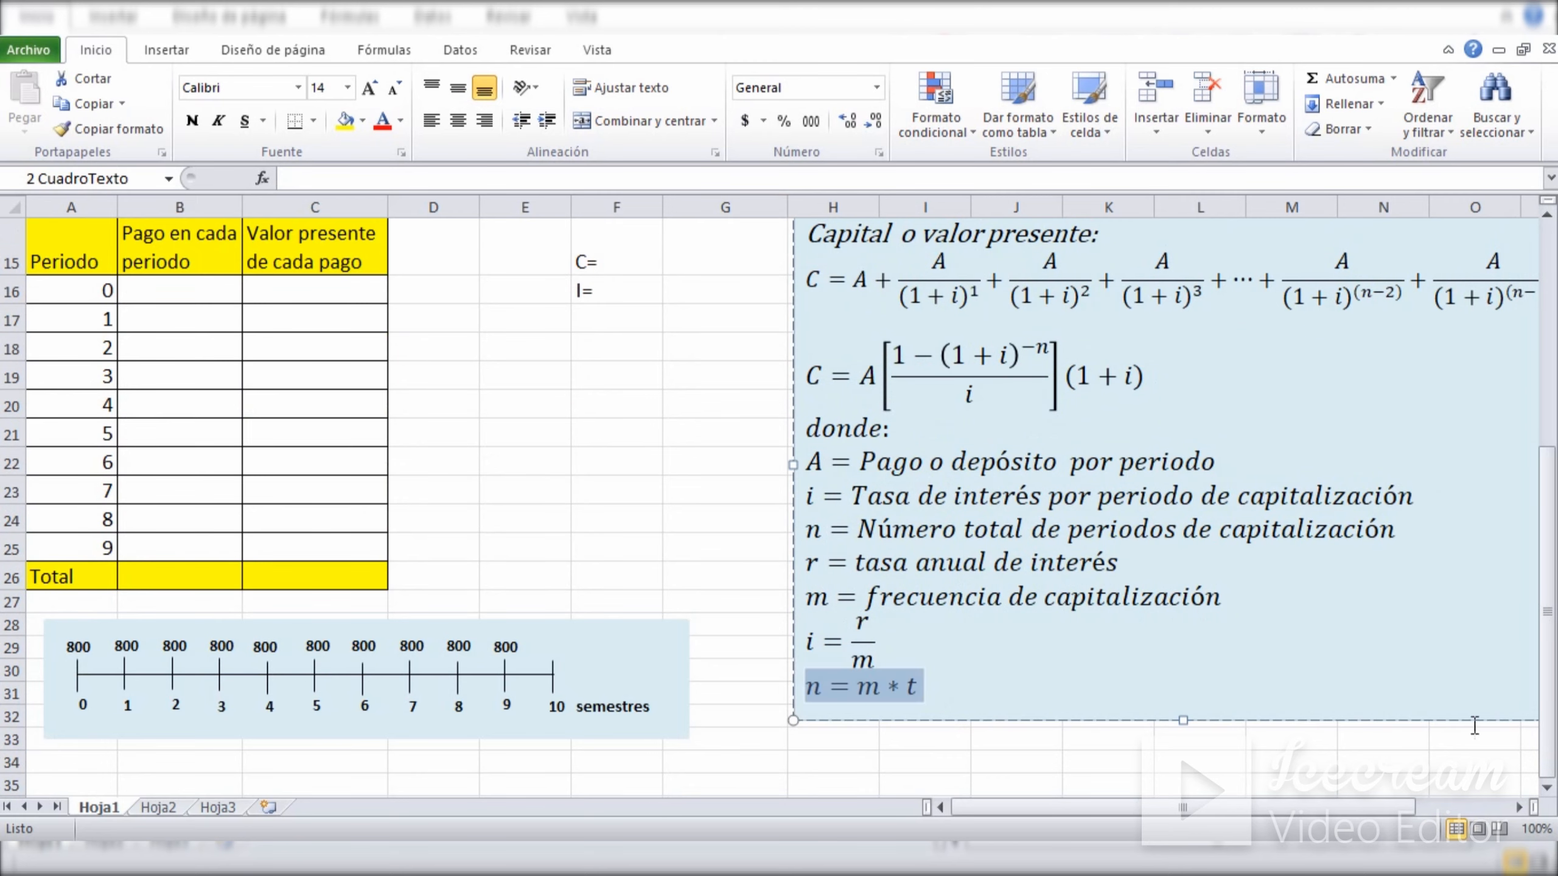
{"action": "left_click_drag", "start_coordinate": [1549, 678], "coordinate": [1549, 504]}
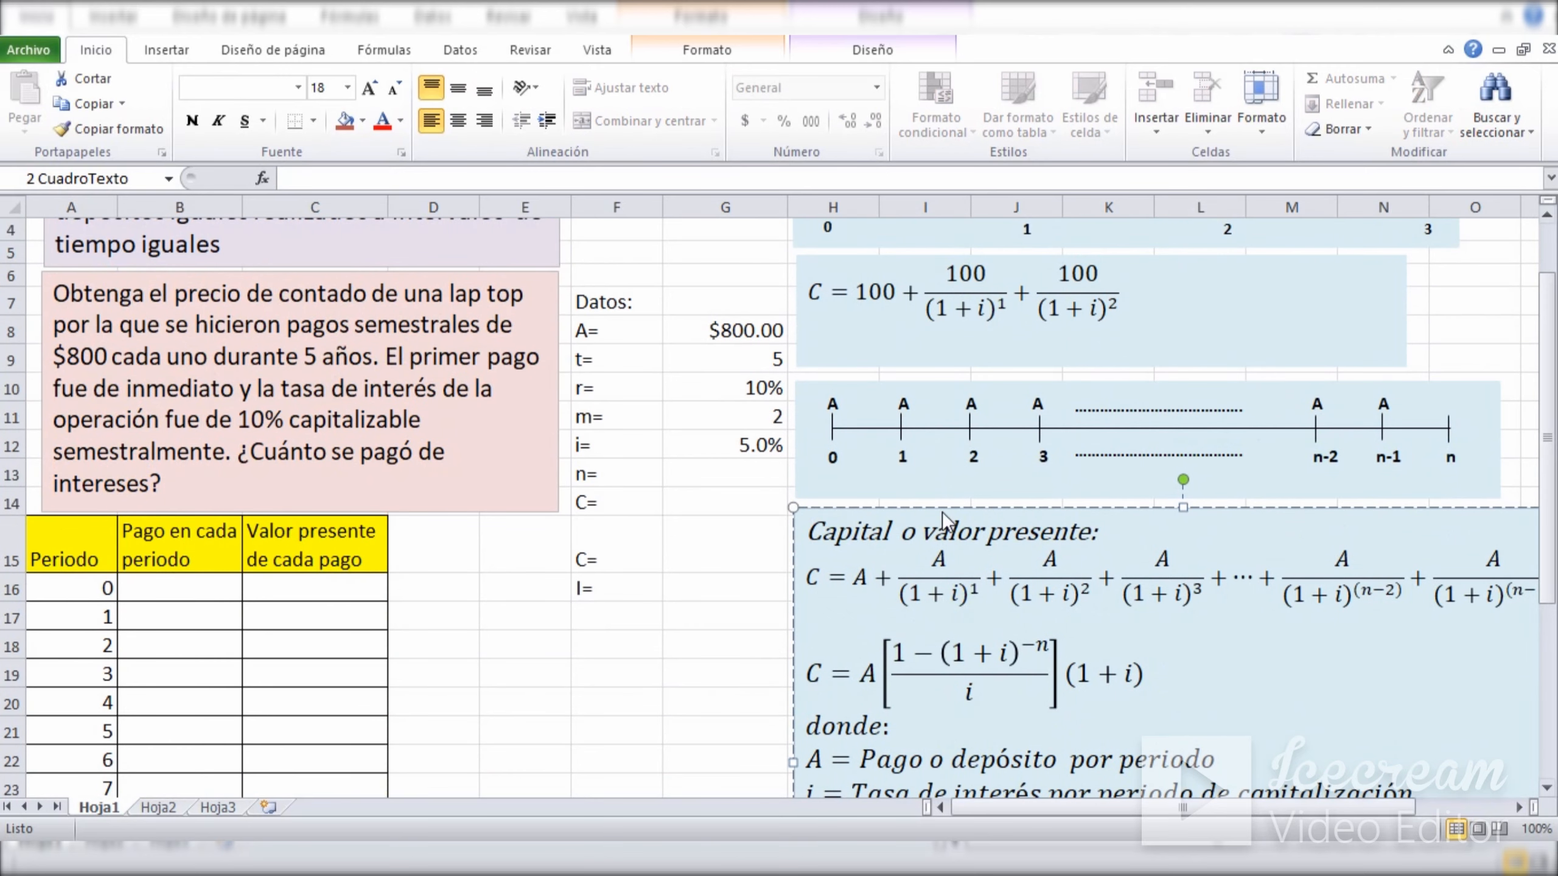
{"action": "left_click", "coordinate": [706, 485]}
{"action": "type", "text": "="}
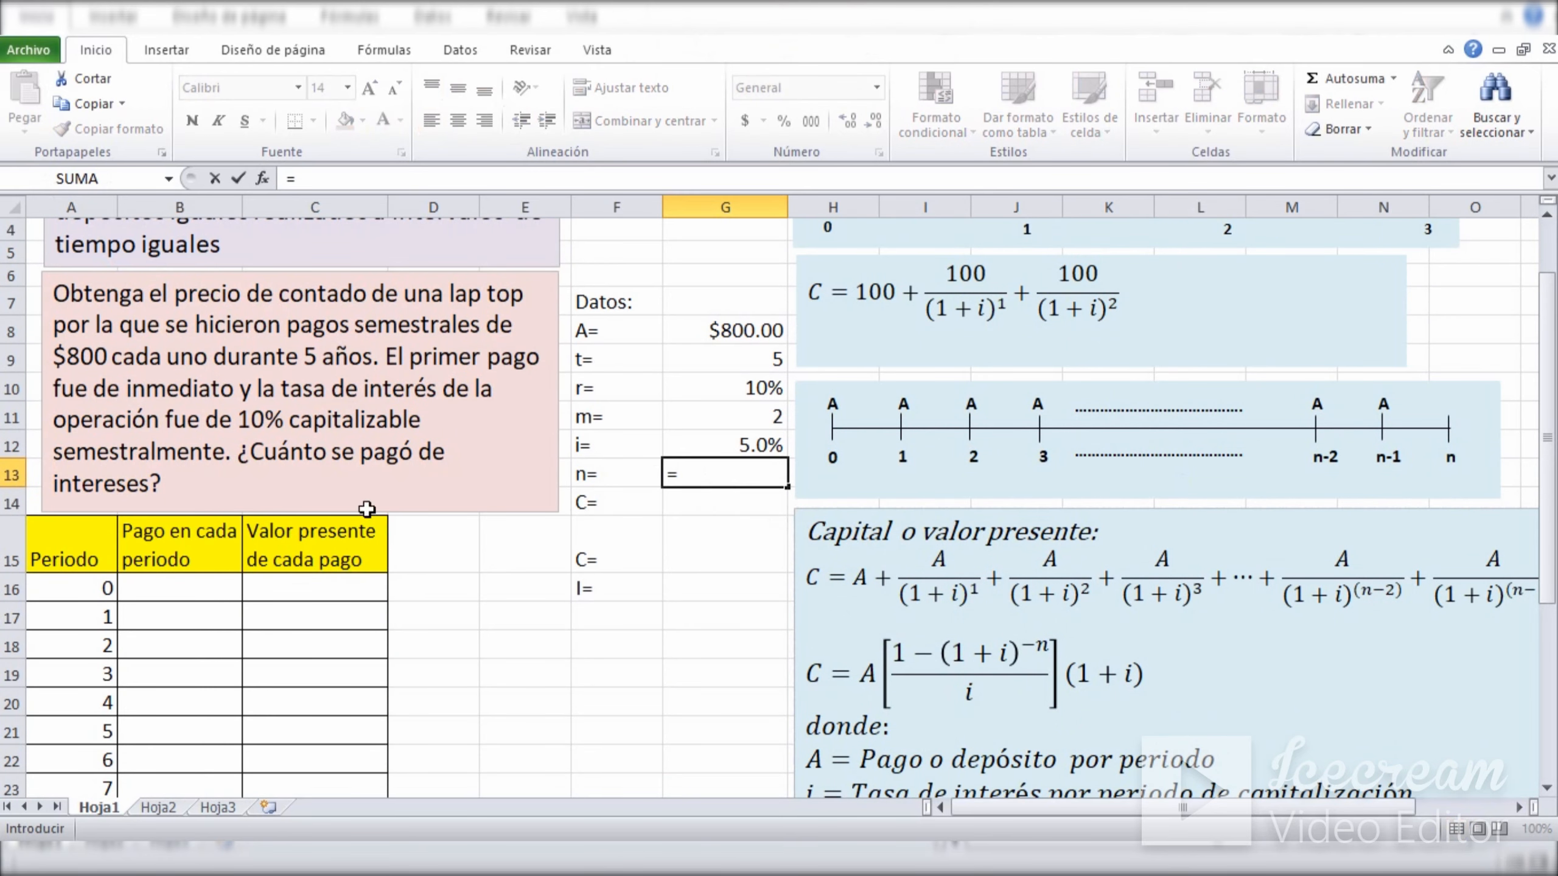
{"action": "left_click", "coordinate": [709, 420]}
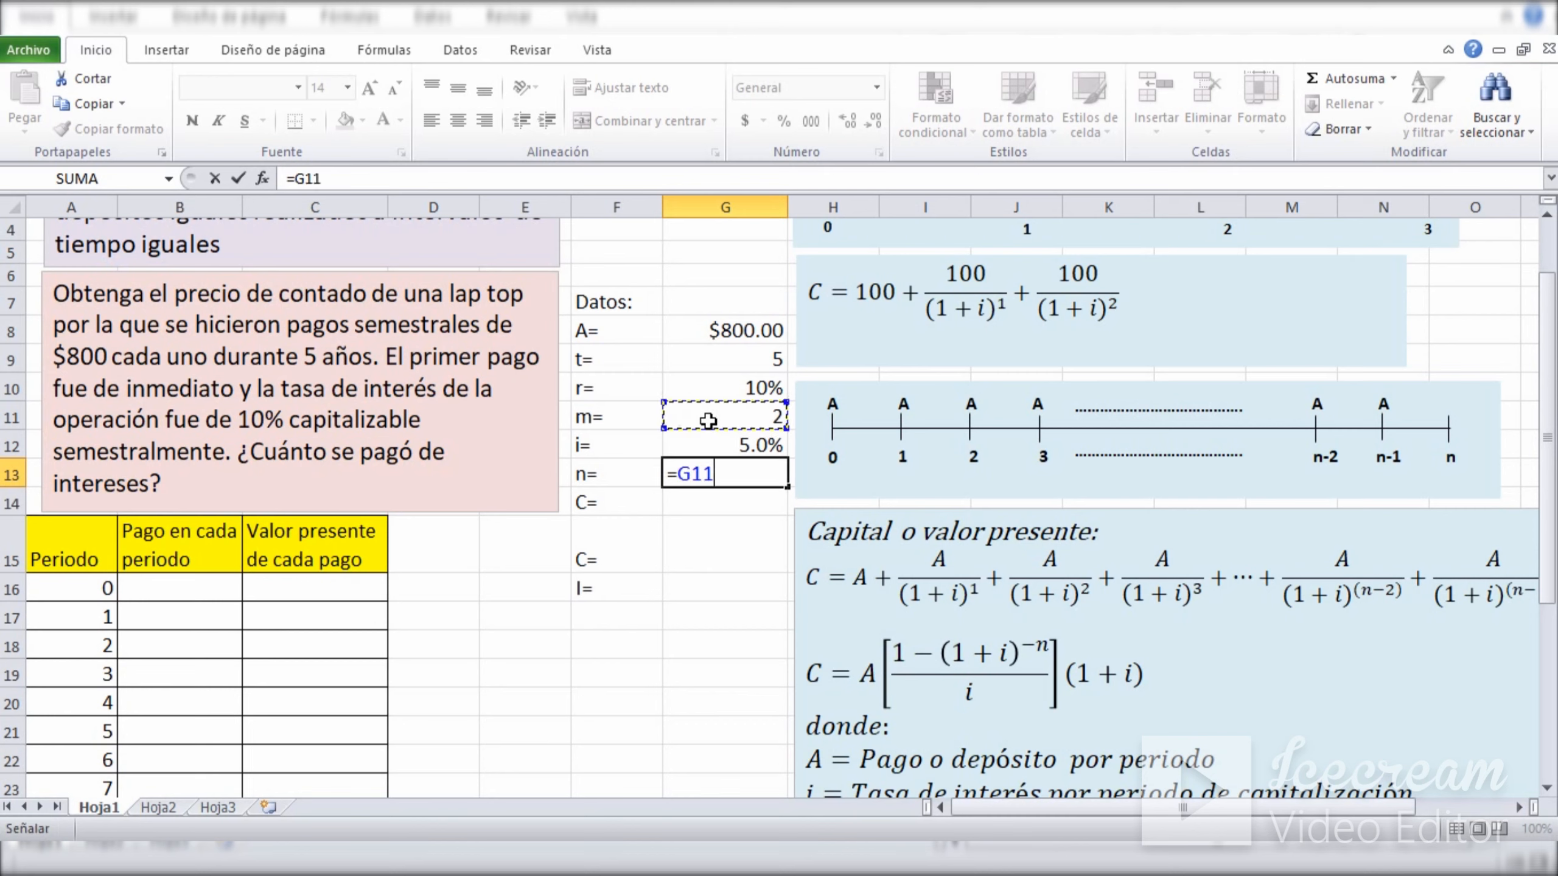
{"action": "type", "text": "*"}
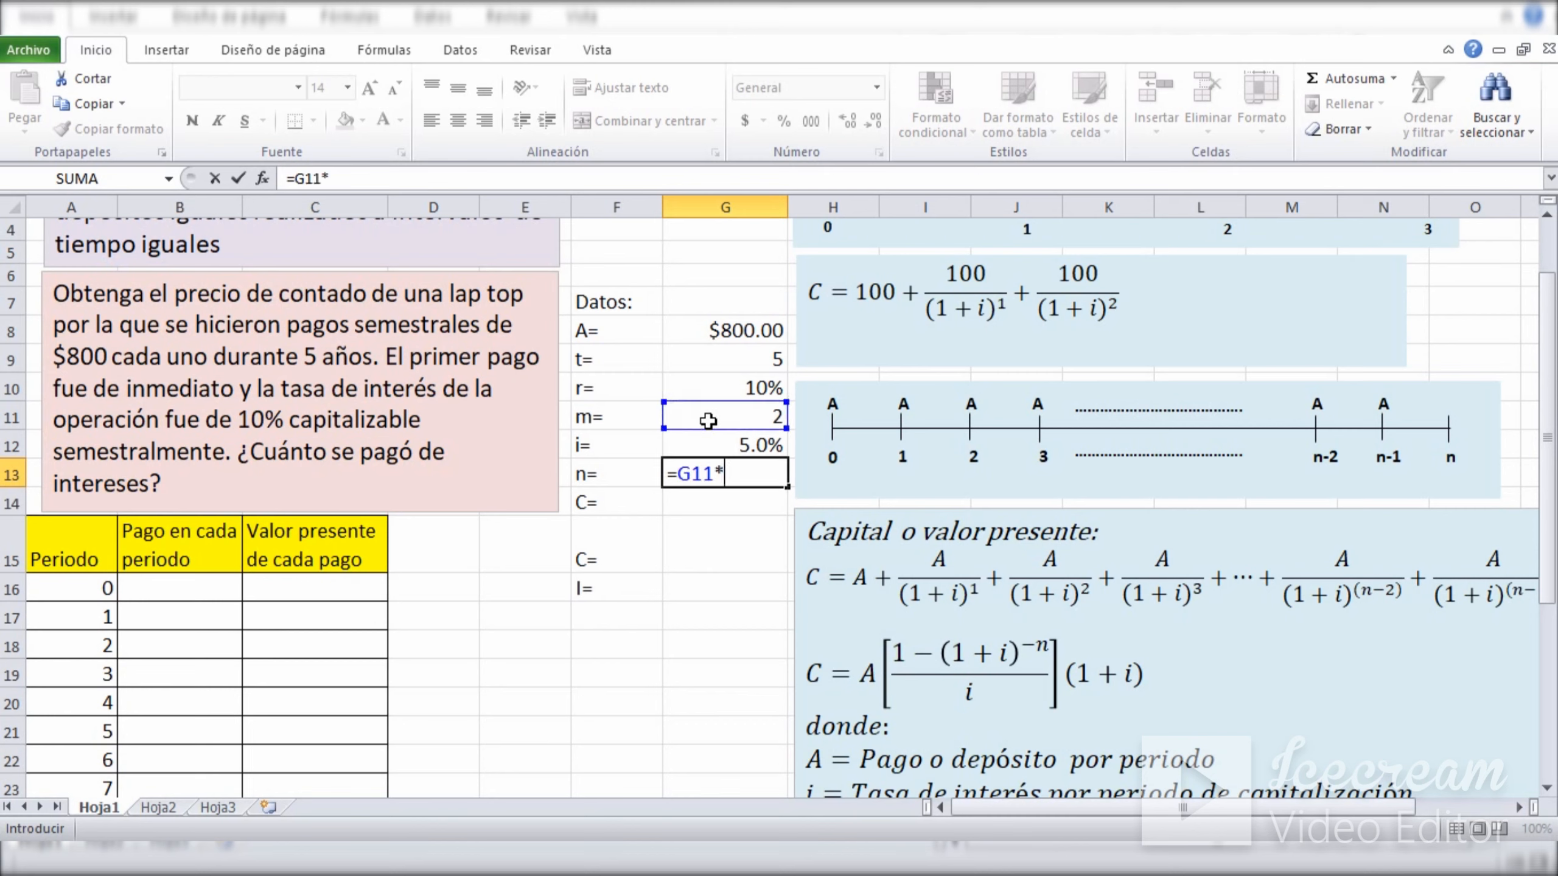
{"action": "left_click", "coordinate": [710, 358]}
{"action": "key", "text": "Return"}
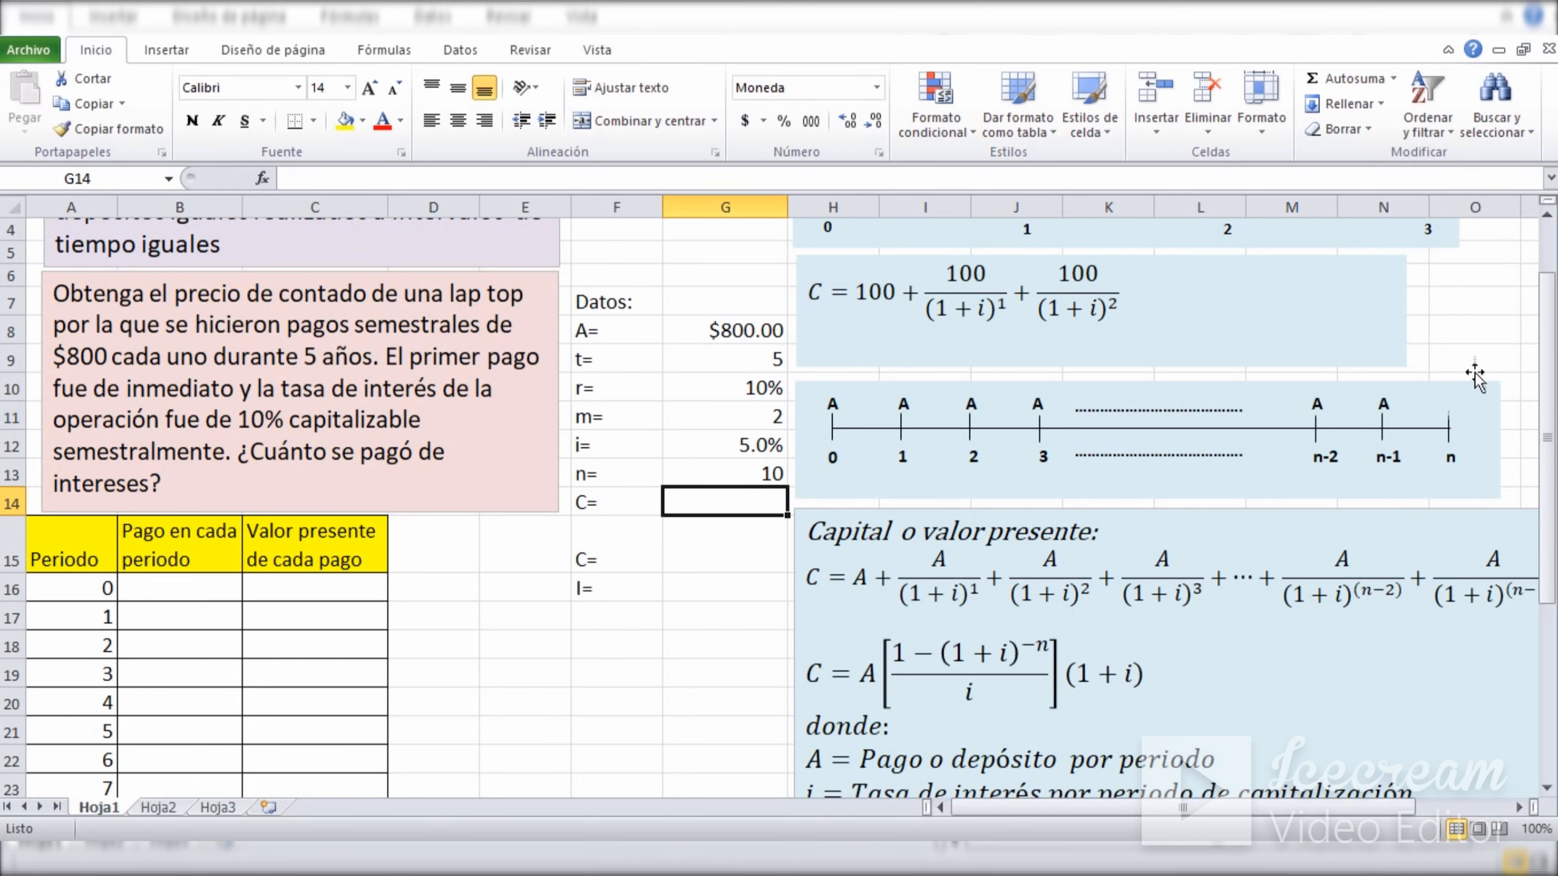
Examine the semester timeline below the table, tracing the 800 payments from period 0 through period 9.
{"action": "left_click_drag", "start_coordinate": [1546, 386], "coordinate": [1514, 618]}
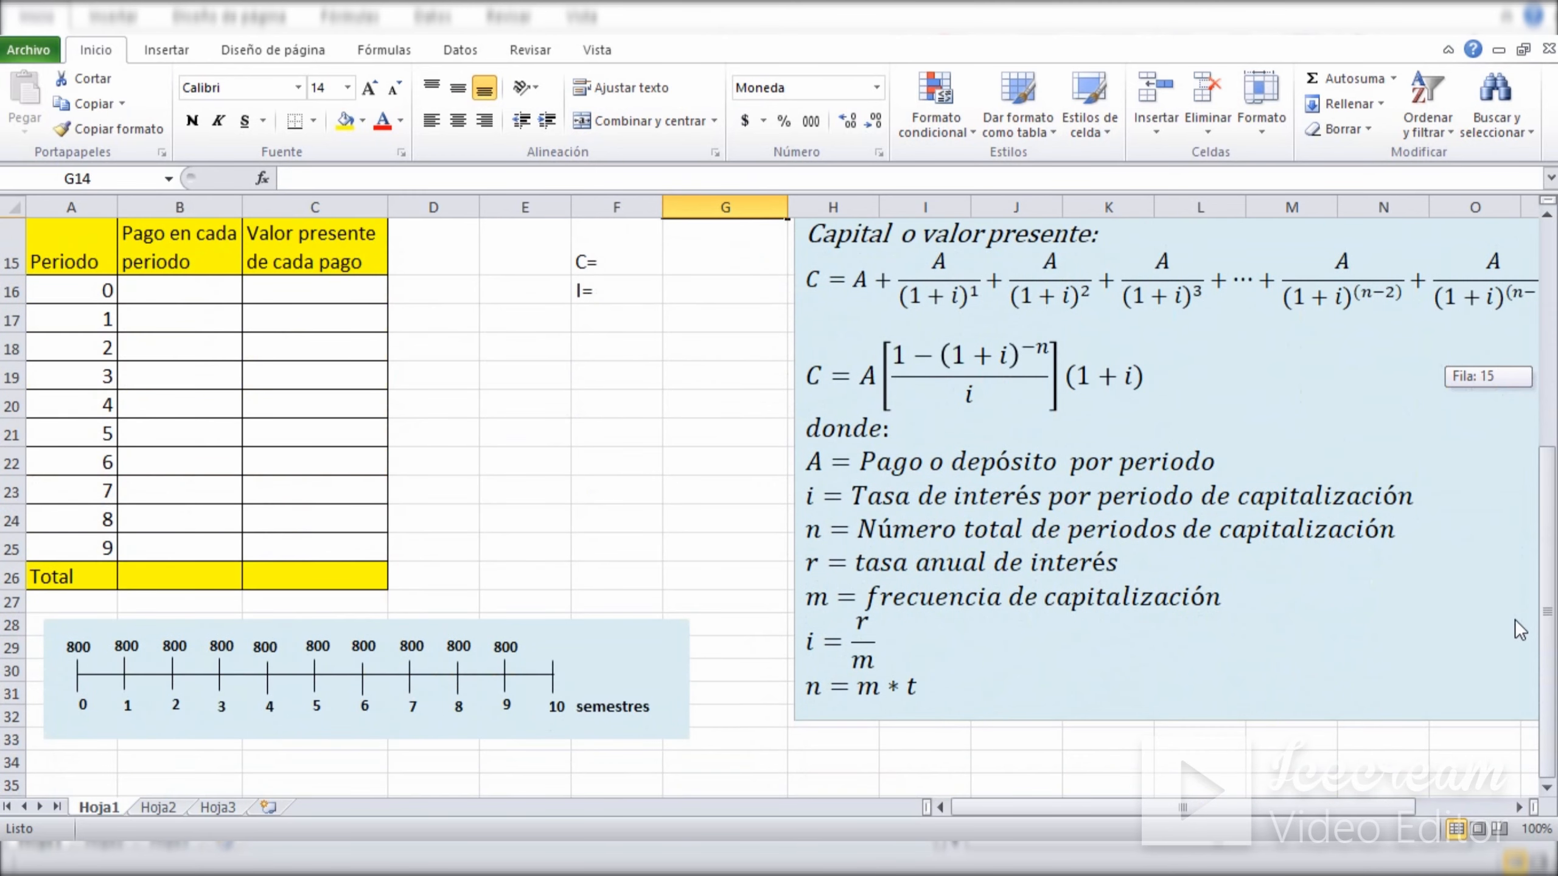
{"action": "left_click", "coordinate": [534, 782]}
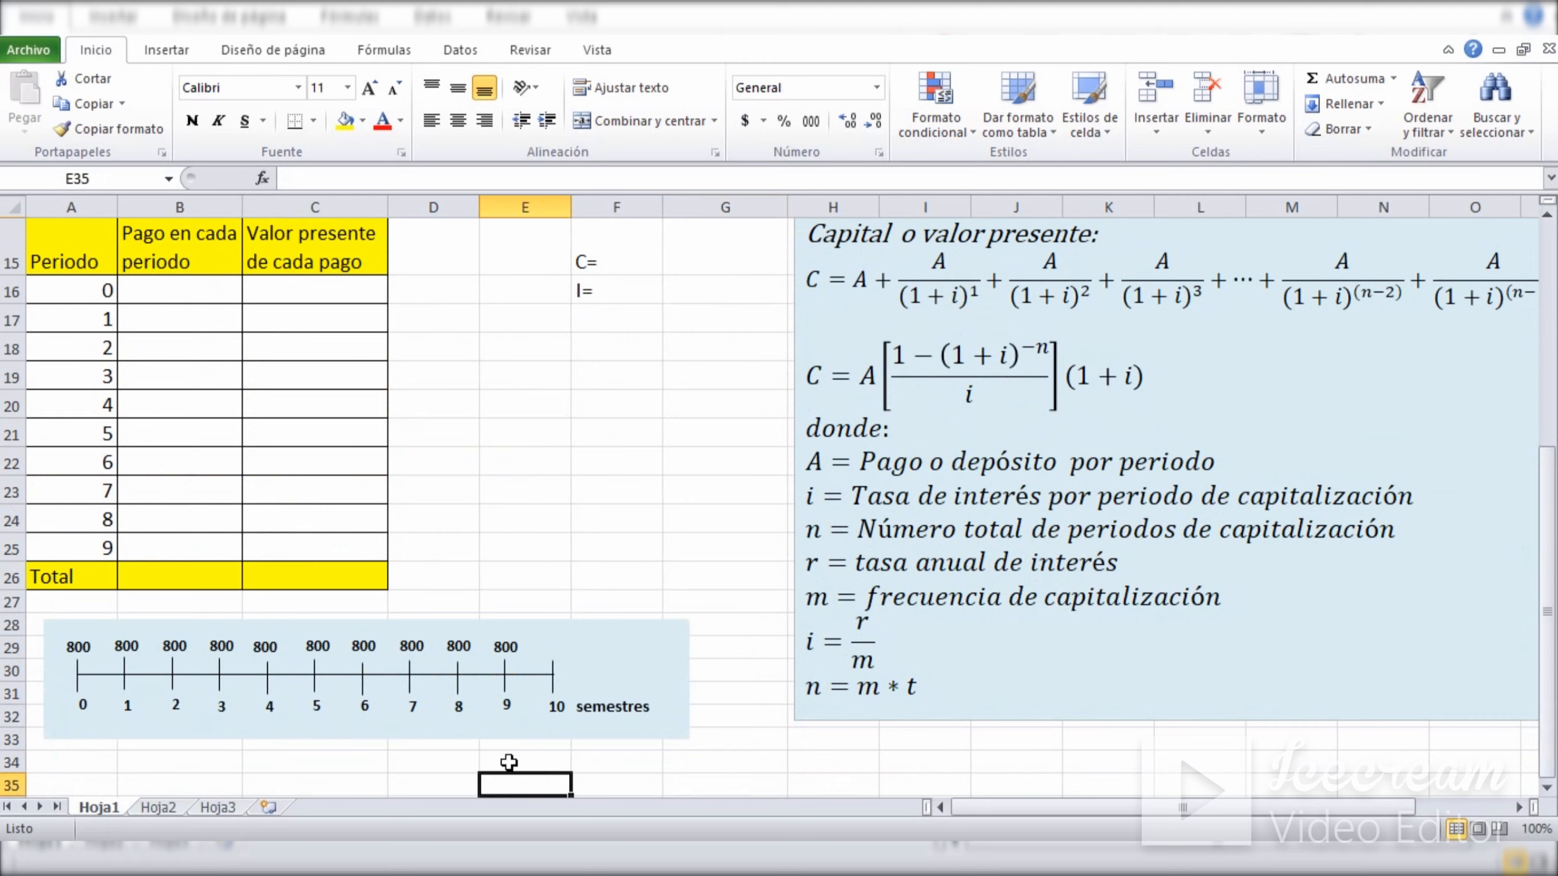
{"action": "left_click", "coordinate": [294, 626]}
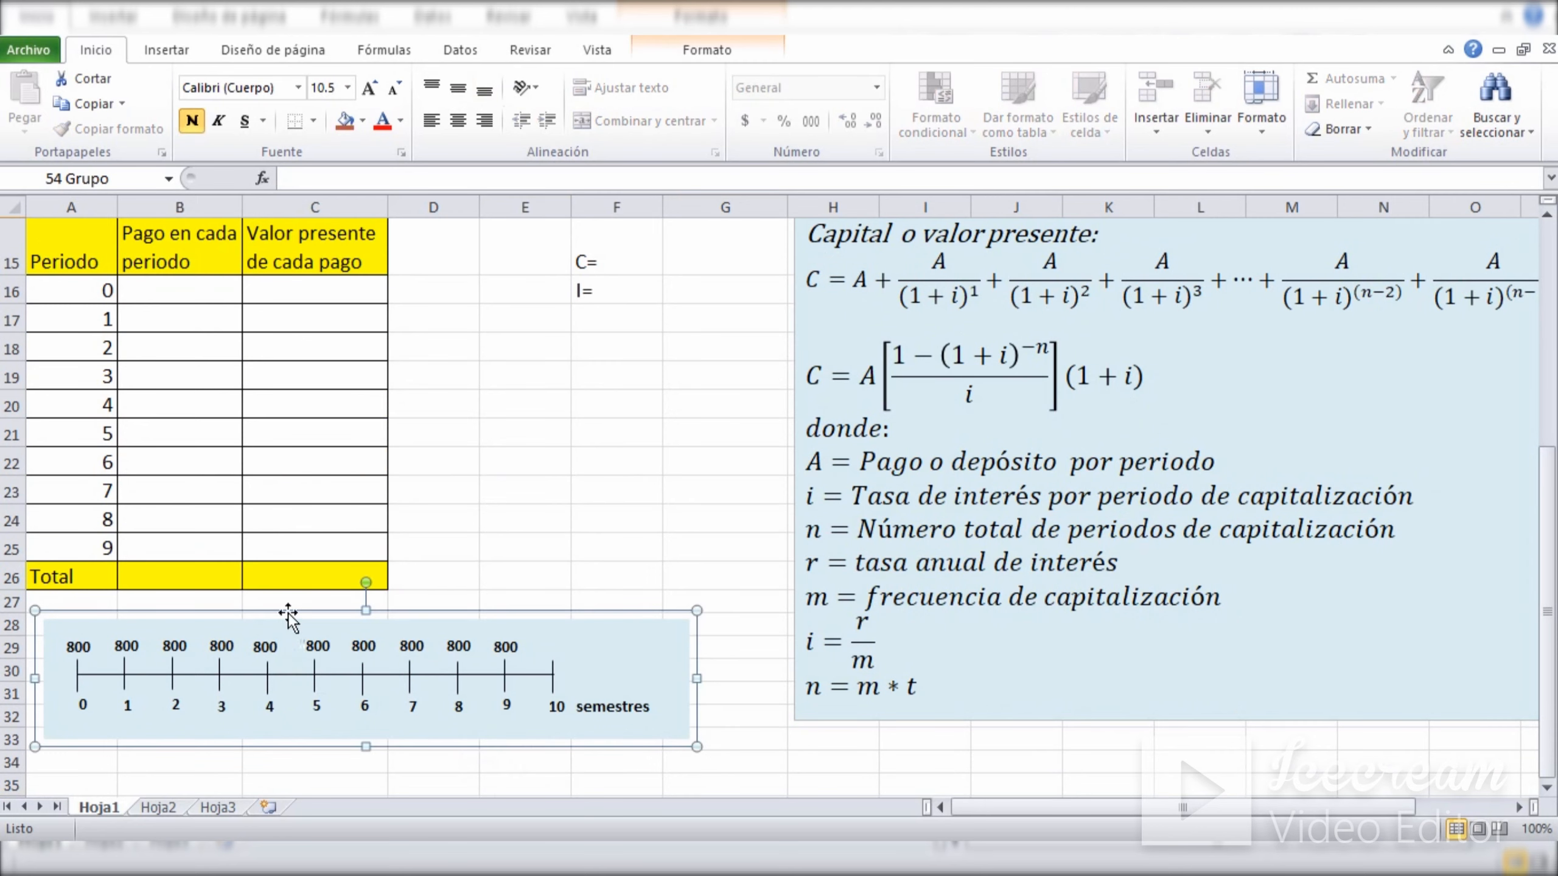
{"action": "left_click", "coordinate": [535, 580]}
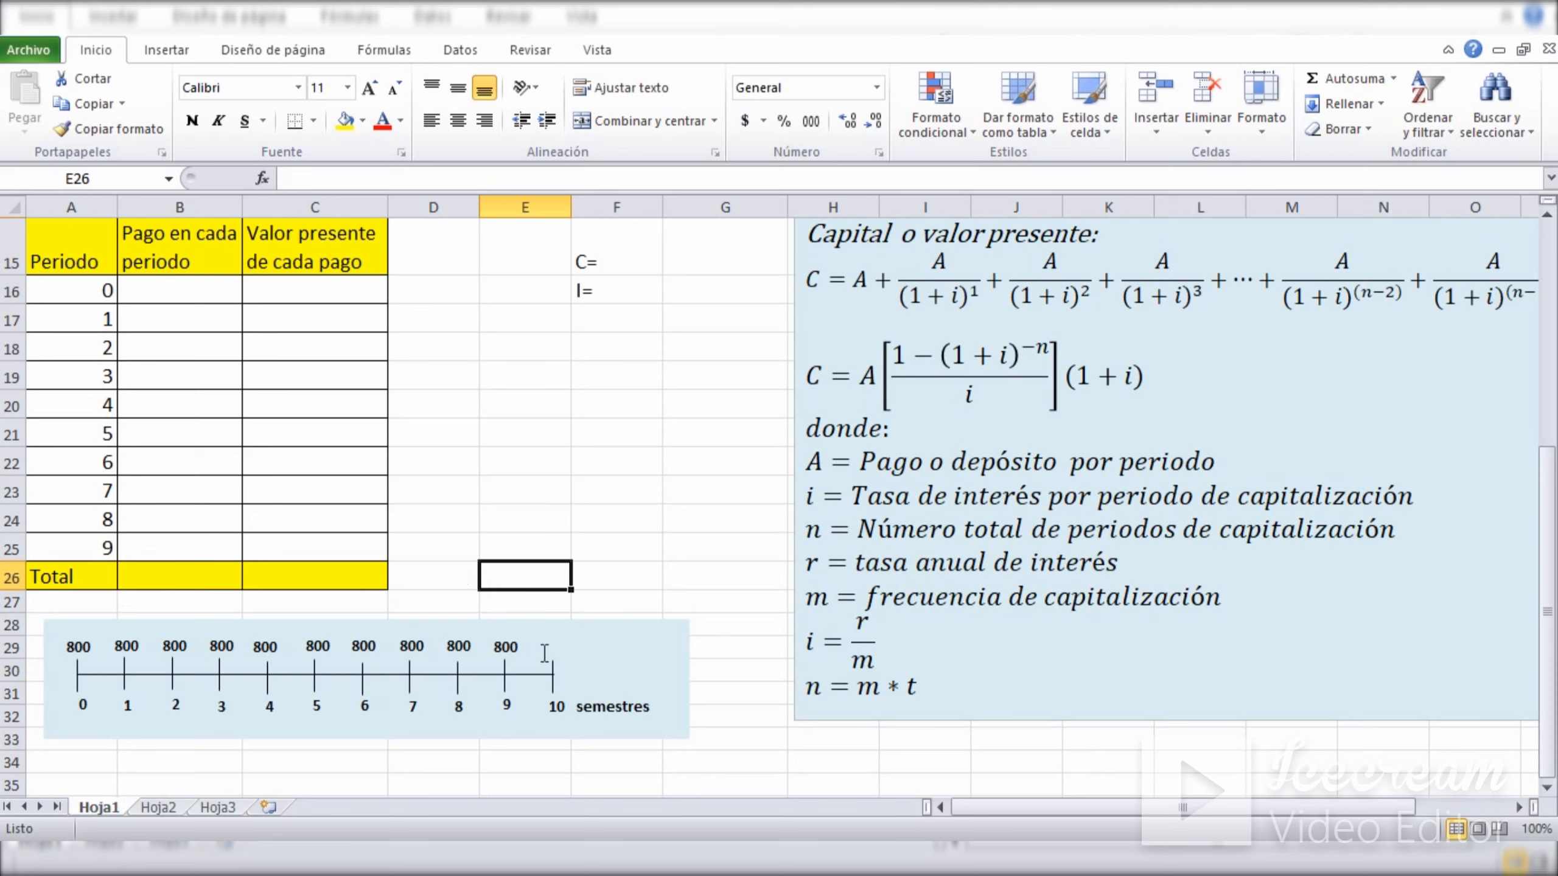
{"action": "left_click", "coordinate": [499, 517]}
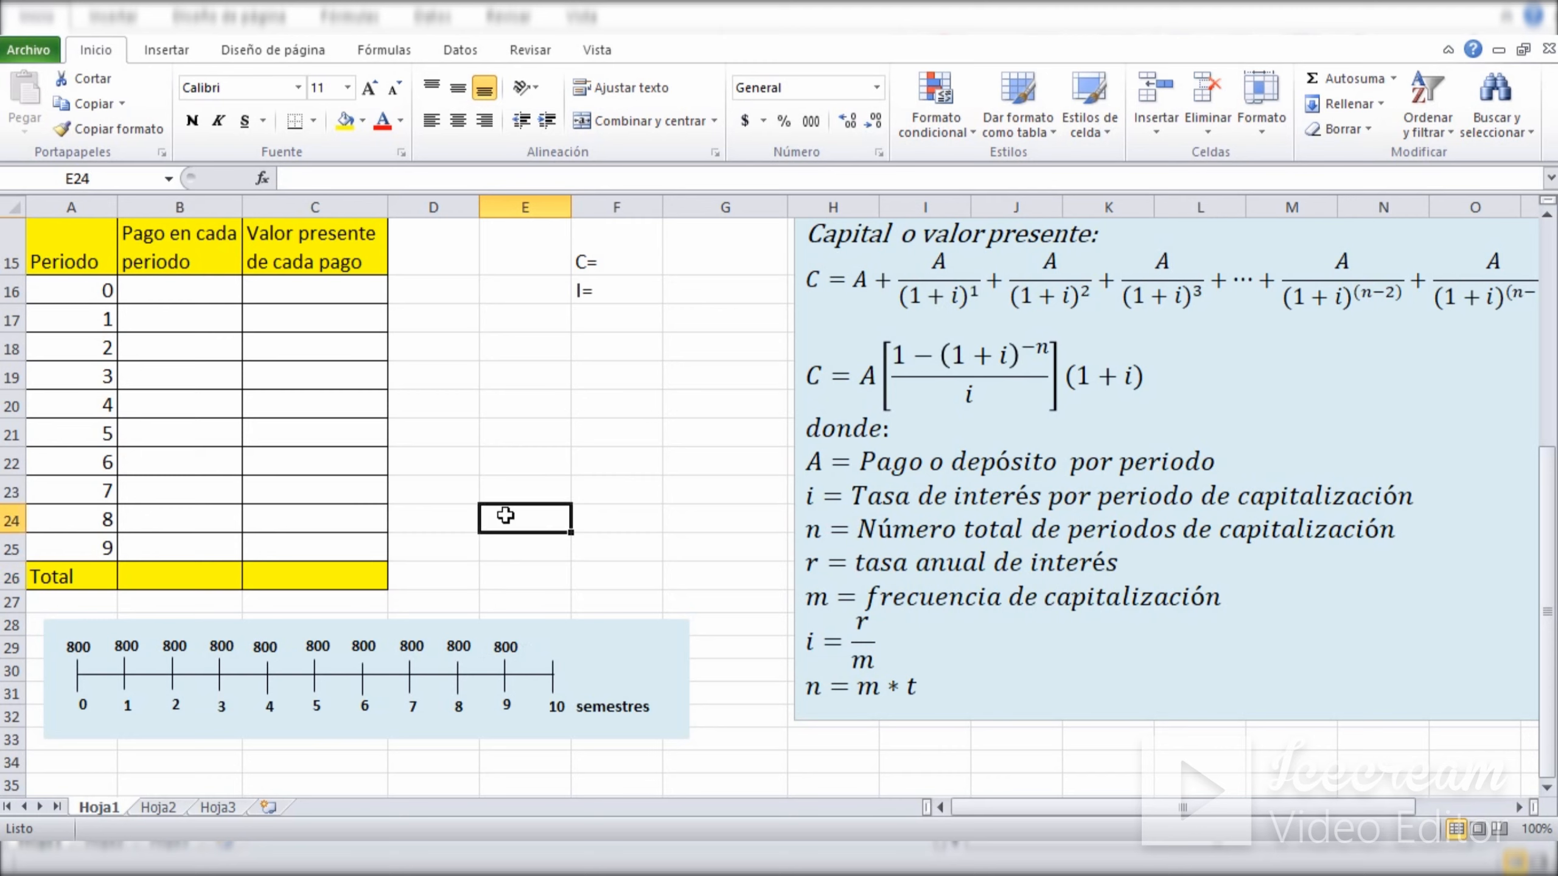
{"action": "left_click", "coordinate": [75, 646]}
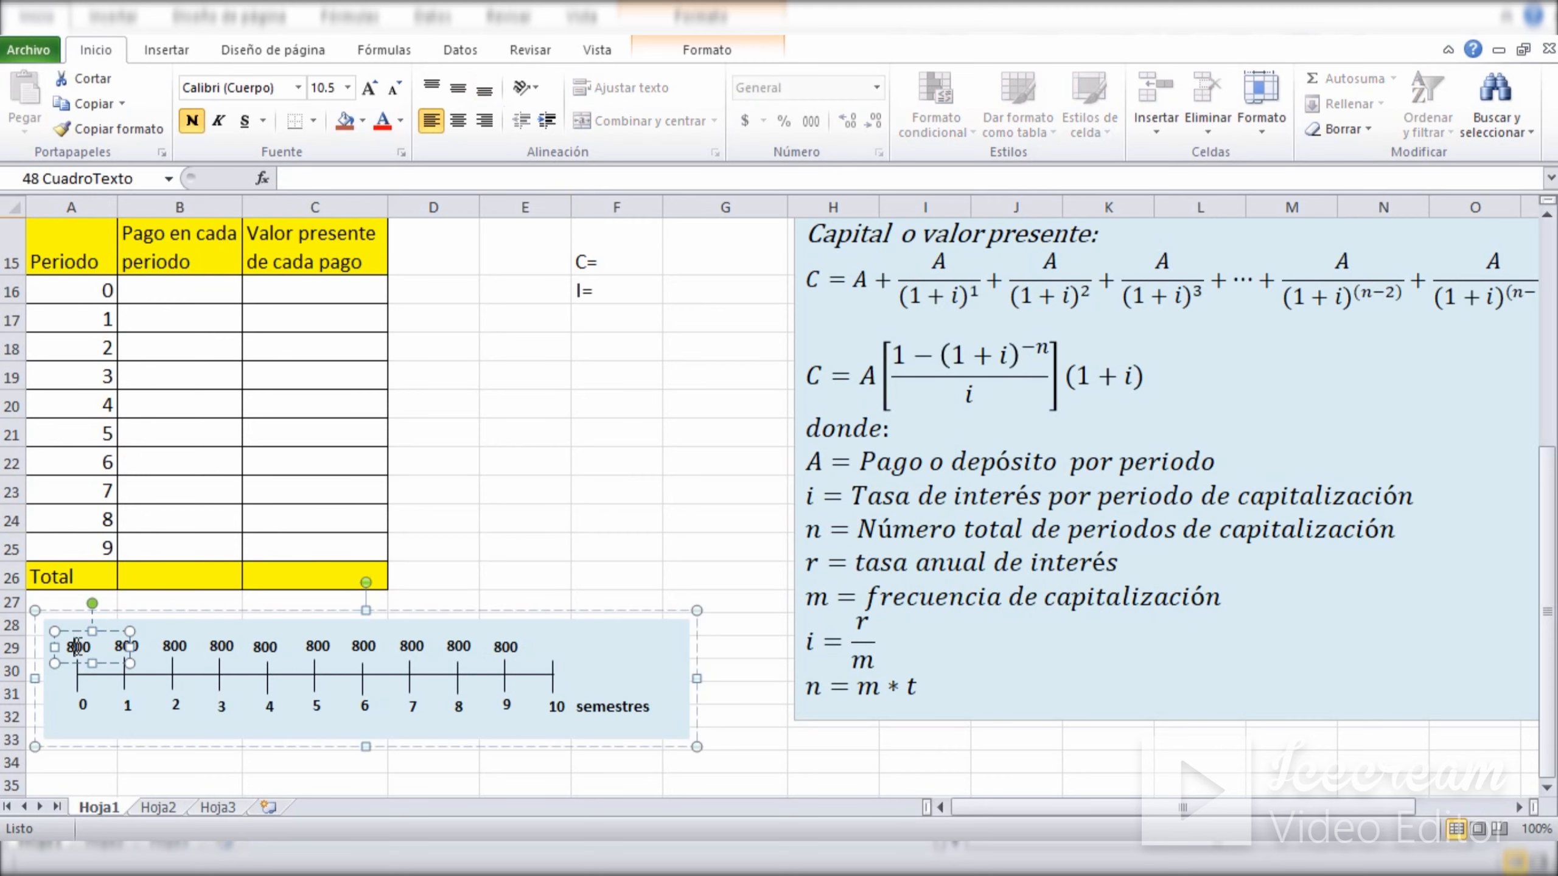
{"action": "left_click", "coordinate": [518, 648]}
{"action": "left_click", "coordinate": [519, 519]}
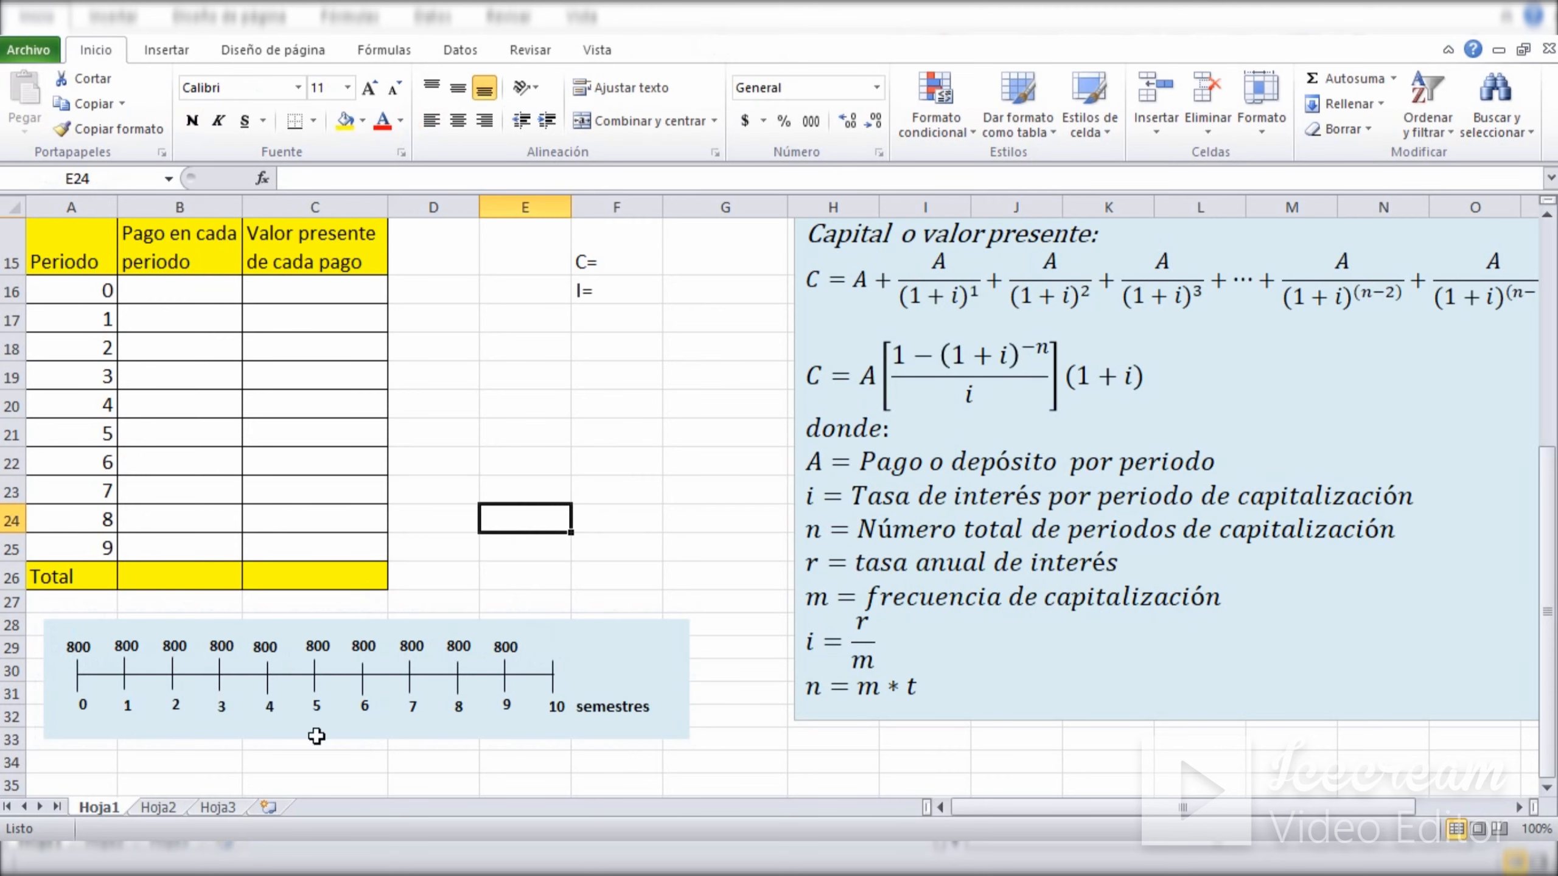
Enter 800 as the payment for period 0 in B16 and fill it down through period 9 in B25.
{"action": "left_click_drag", "start_coordinate": [1546, 598], "coordinate": [1546, 550]}
{"action": "left_click", "coordinate": [215, 389]}
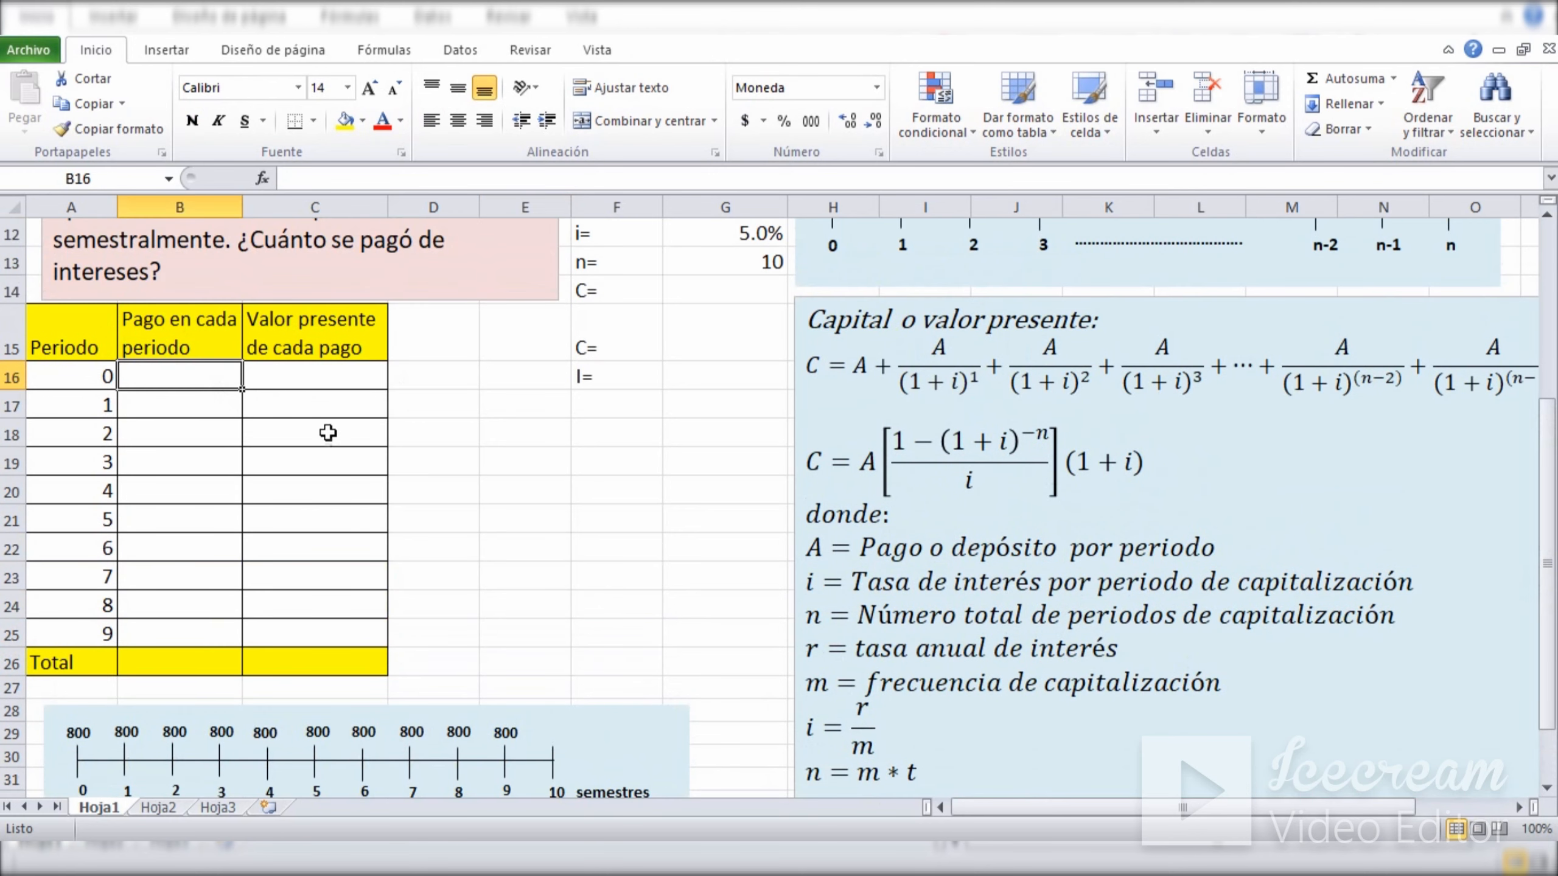
{"action": "type", "text": "800"}
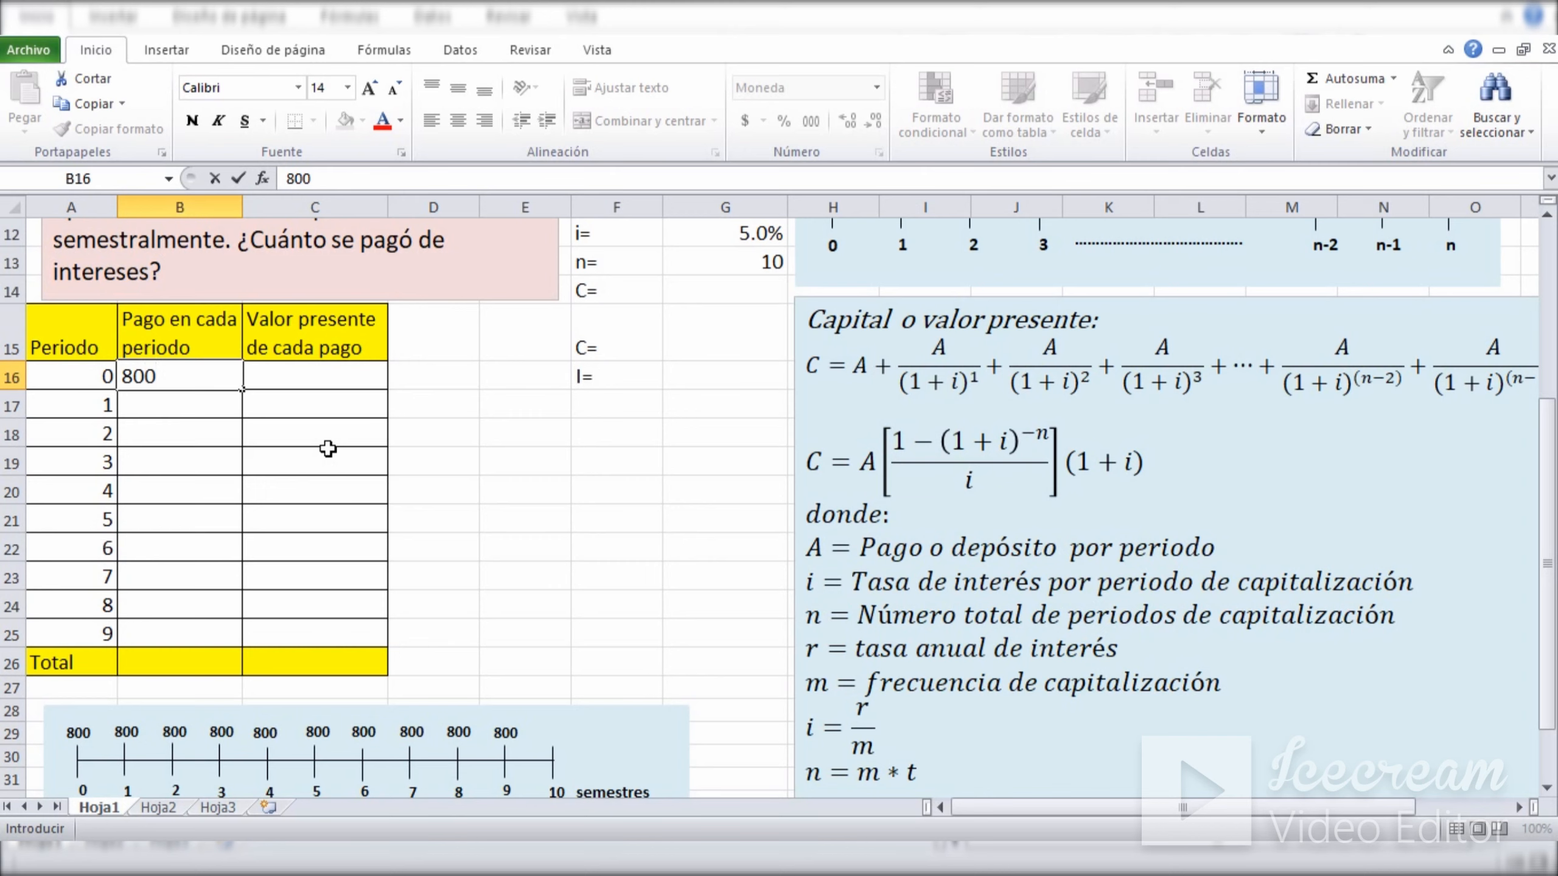
{"action": "key", "text": "Return"}
{"action": "left_click", "coordinate": [158, 375]}
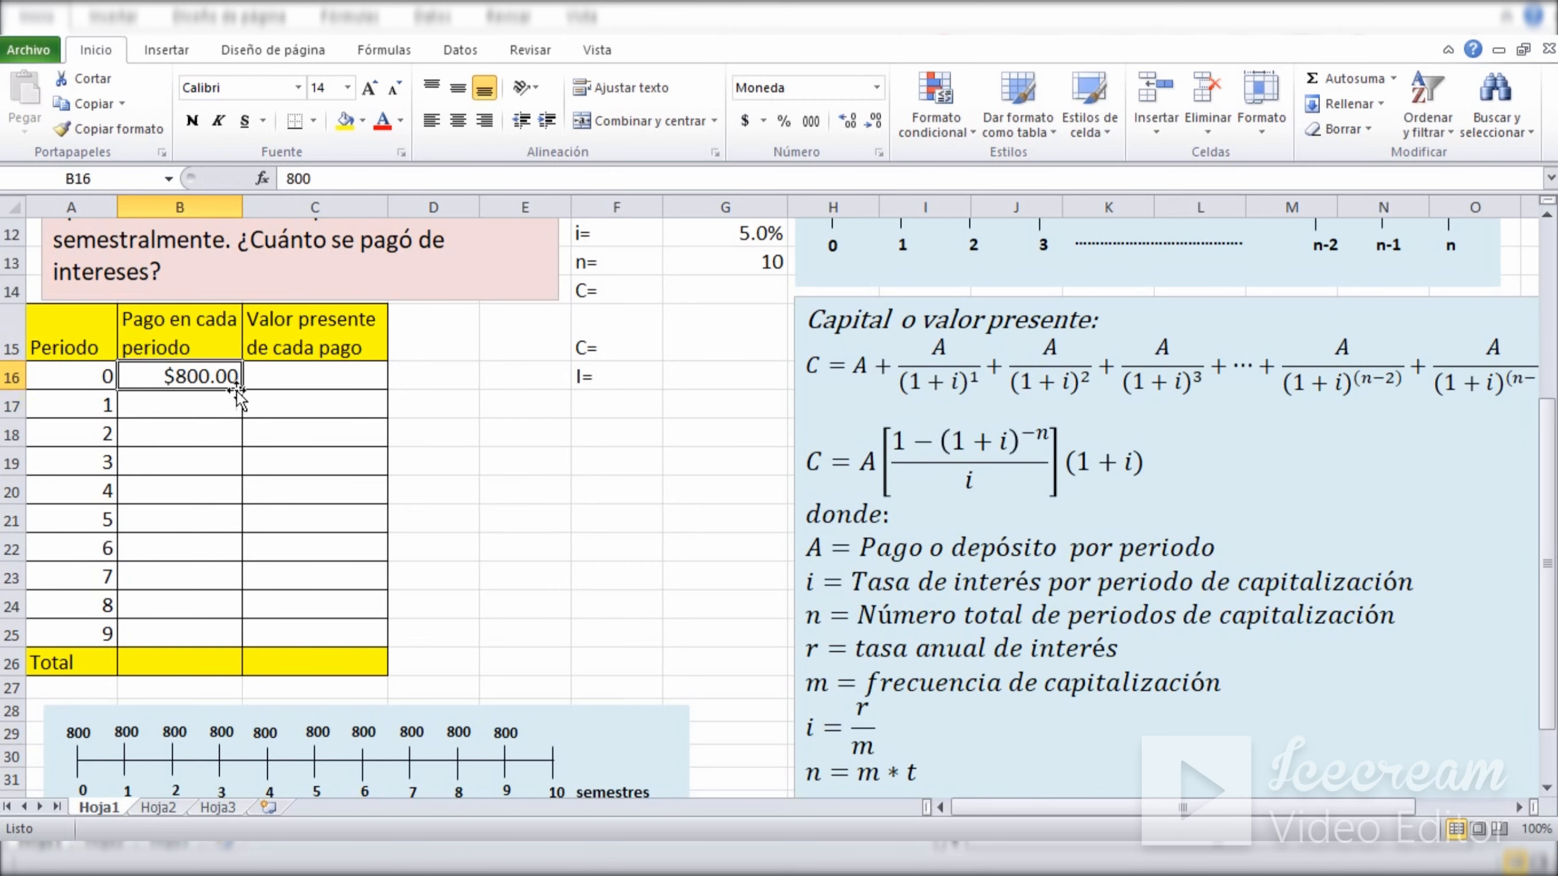
{"action": "left_click_drag", "start_coordinate": [242, 390], "coordinate": [209, 643]}
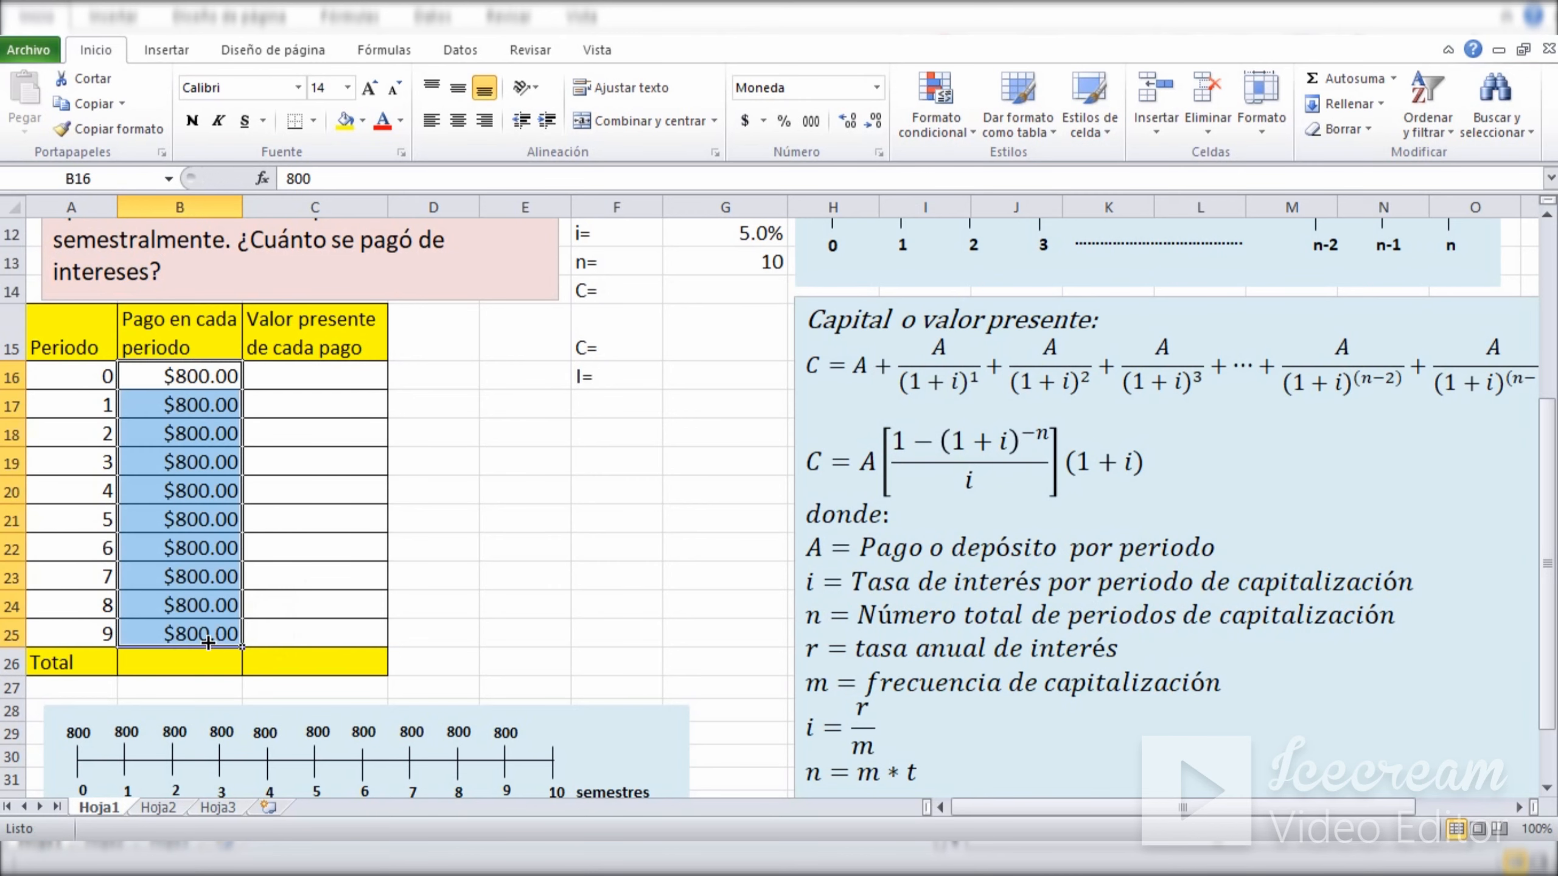
Total the payments per period in B26 with =SUMA(B16:B25).
{"action": "left_click", "coordinate": [172, 669]}
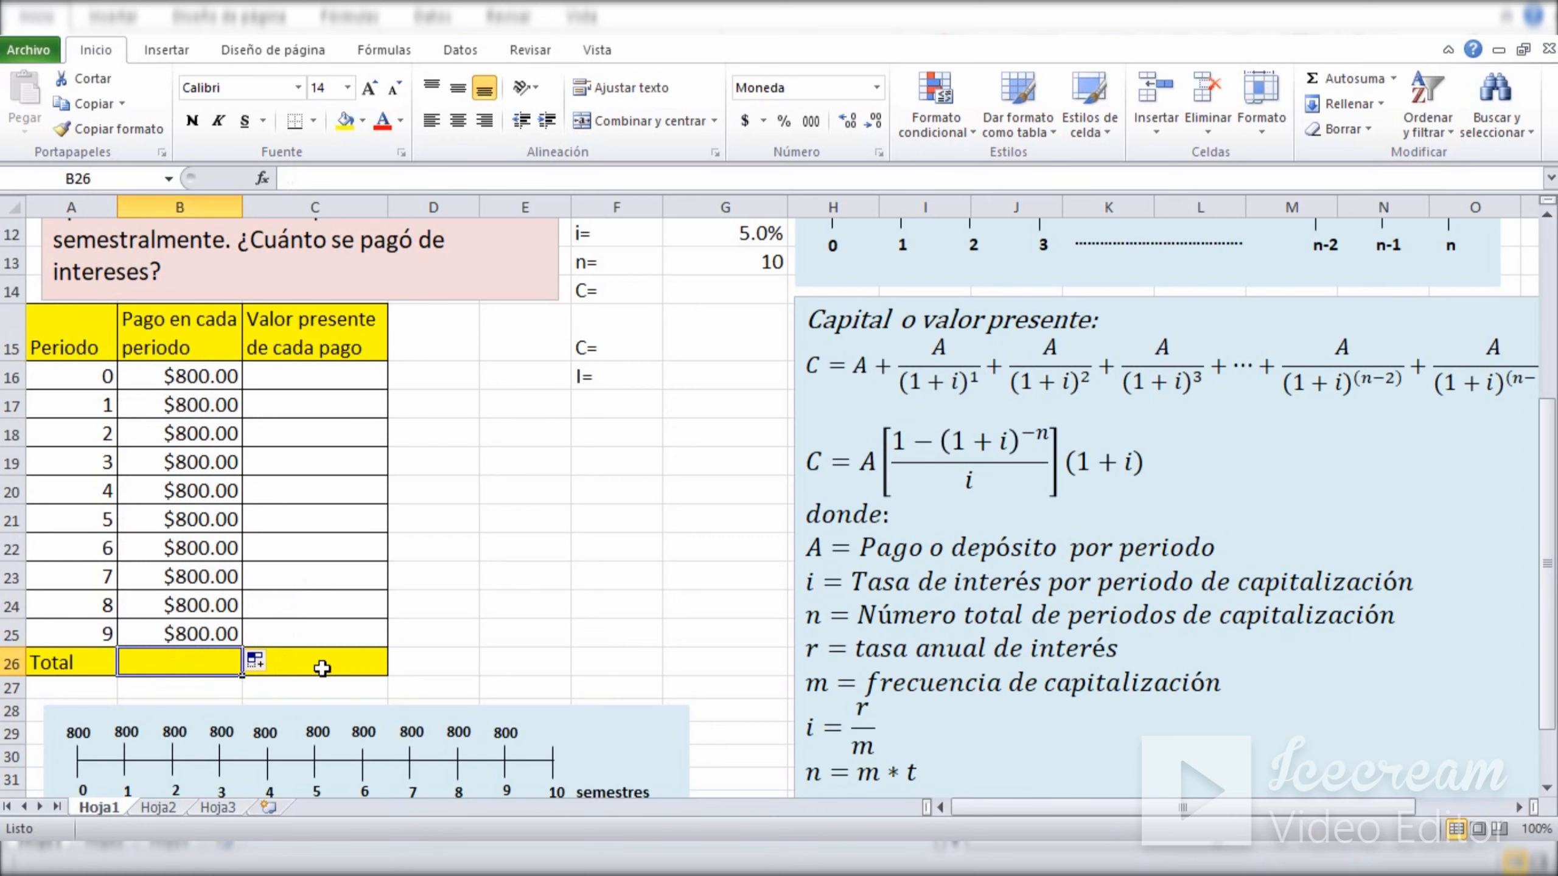
{"action": "type", "text": "=suma"}
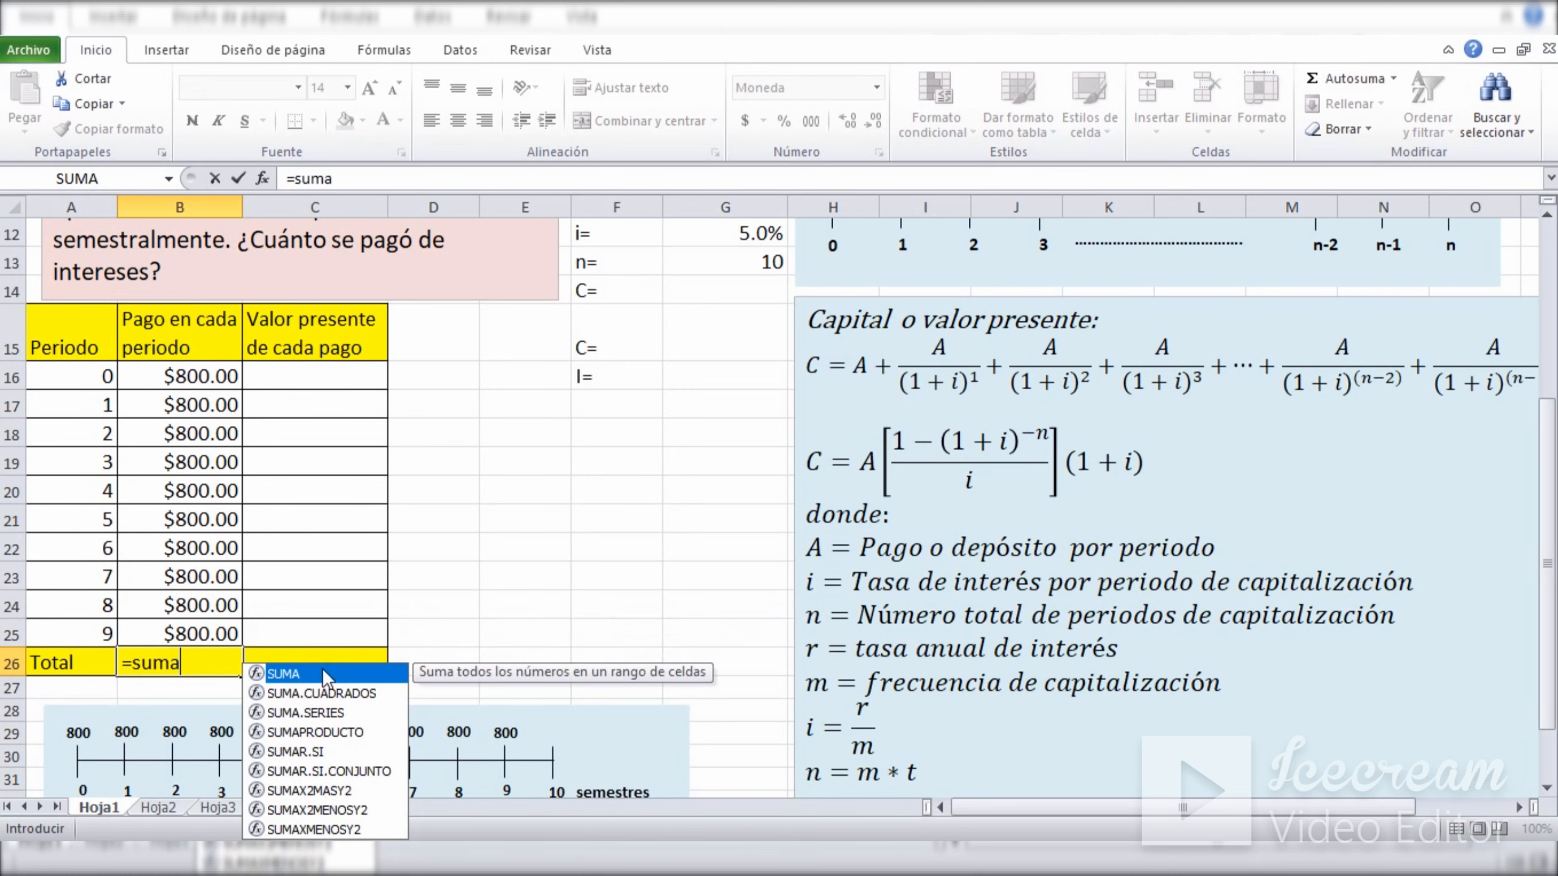
{"action": "double_click", "coordinate": [292, 675]}
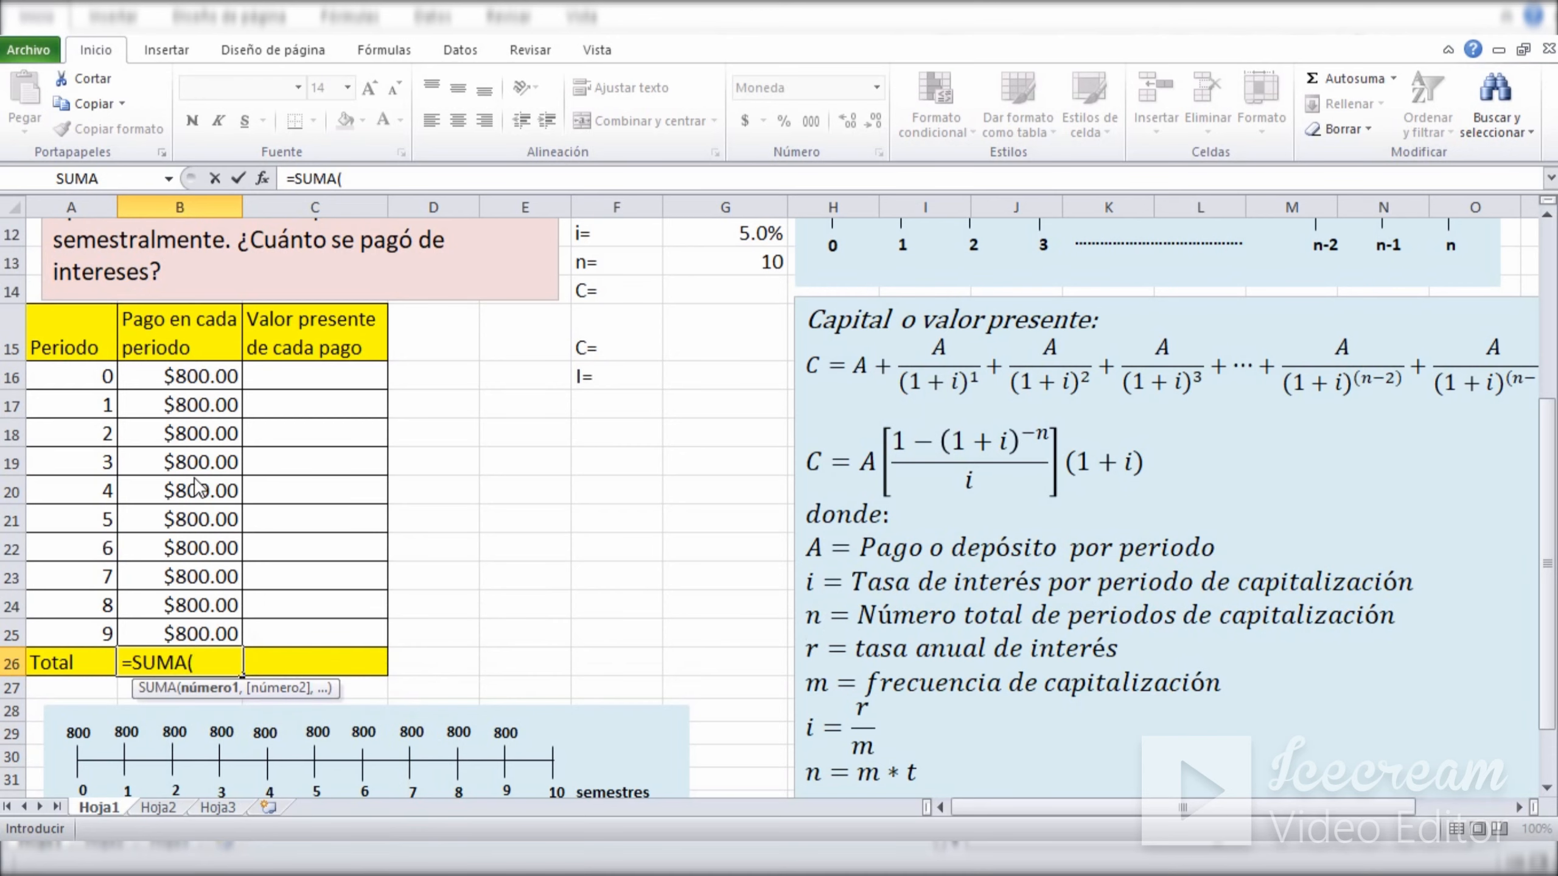
{"action": "left_click_drag", "start_coordinate": [170, 384], "coordinate": [175, 633]}
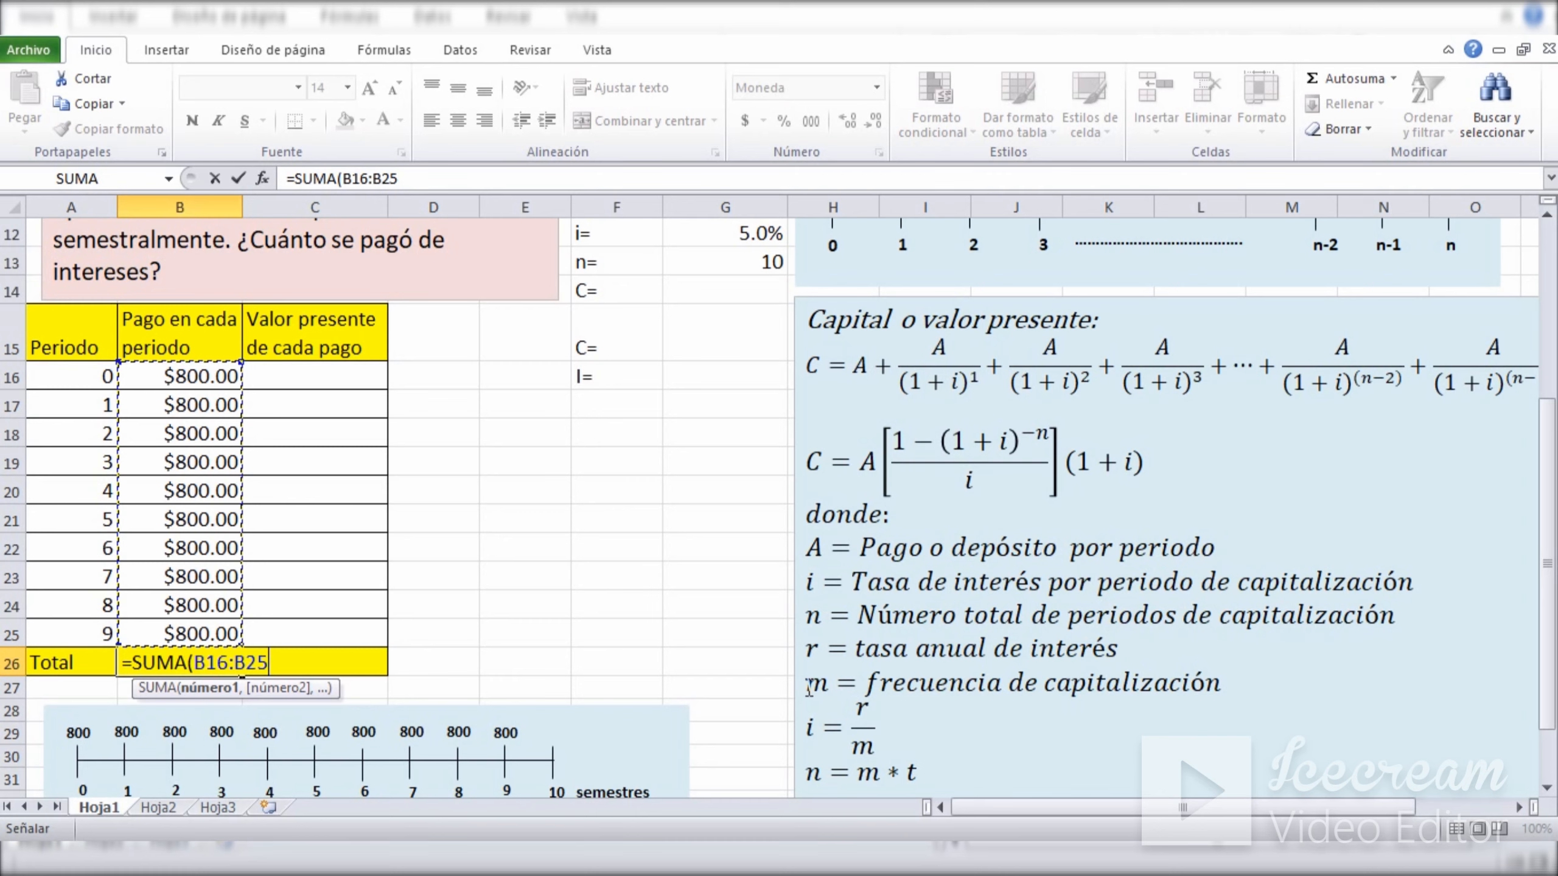
{"action": "type", "text": ")"}
{"action": "key", "text": "Return"}
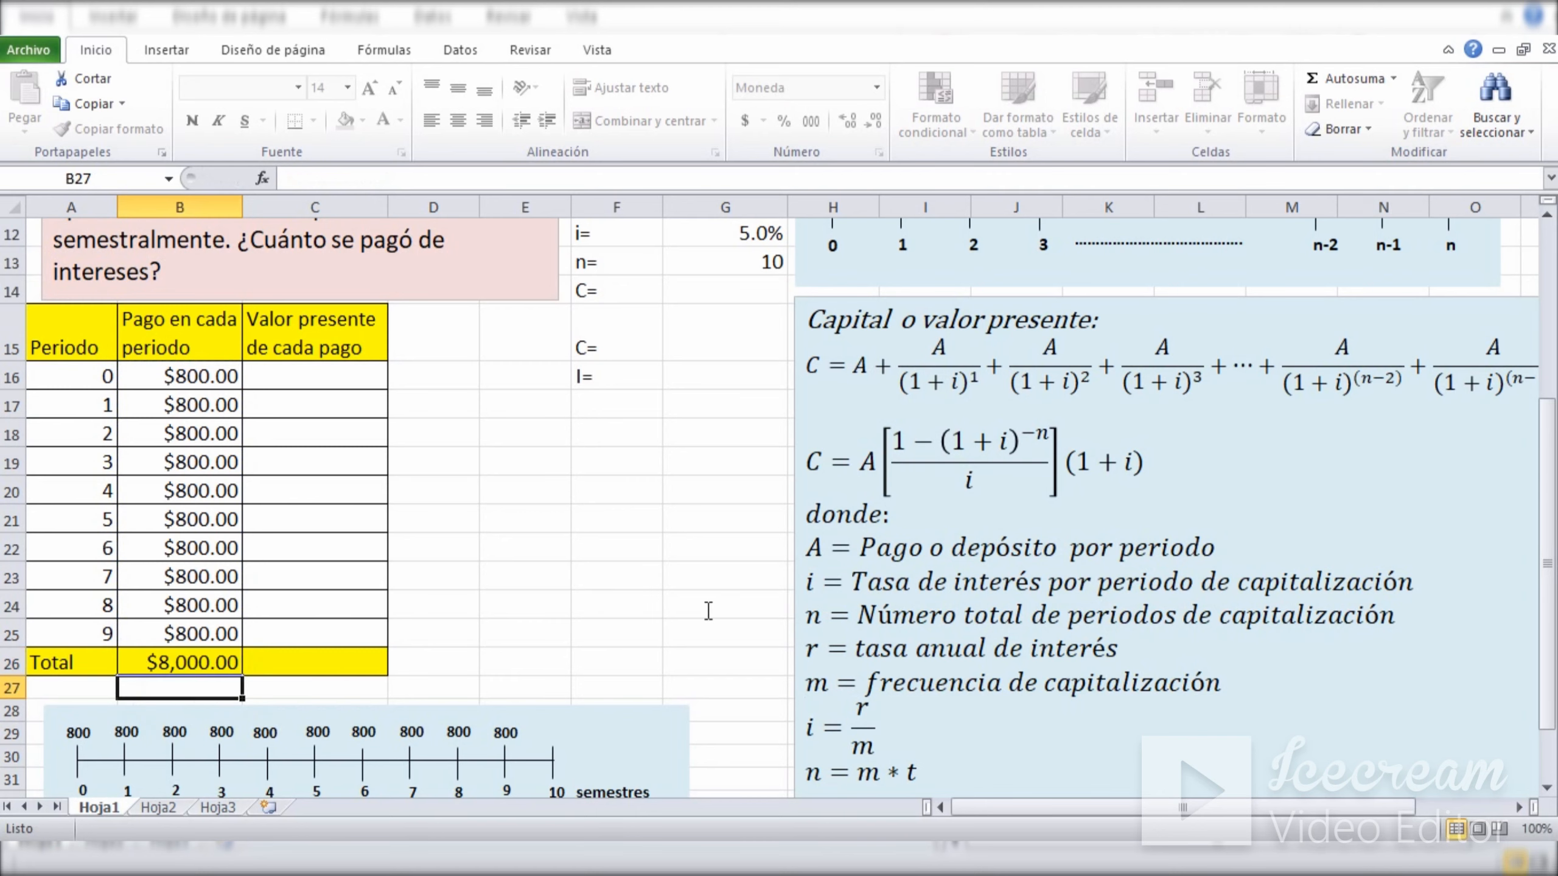
{"action": "left_click", "coordinate": [624, 580]}
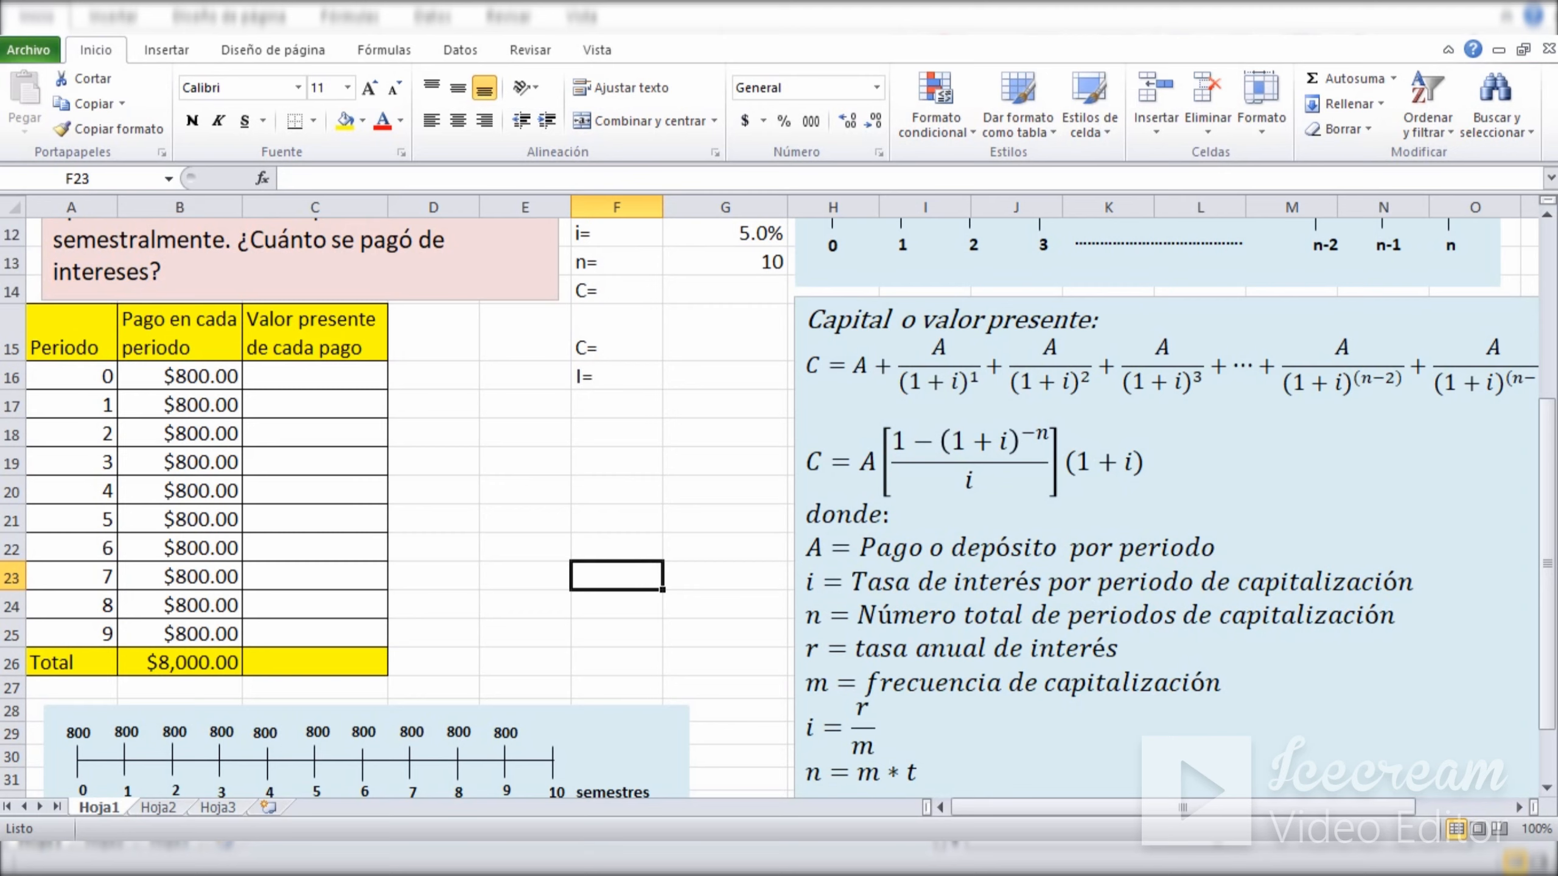
Enter 800 in C16 as the present value of the period 0 payment and review it against its period.
{"action": "left_click_drag", "start_coordinate": [1551, 524], "coordinate": [1550, 445]}
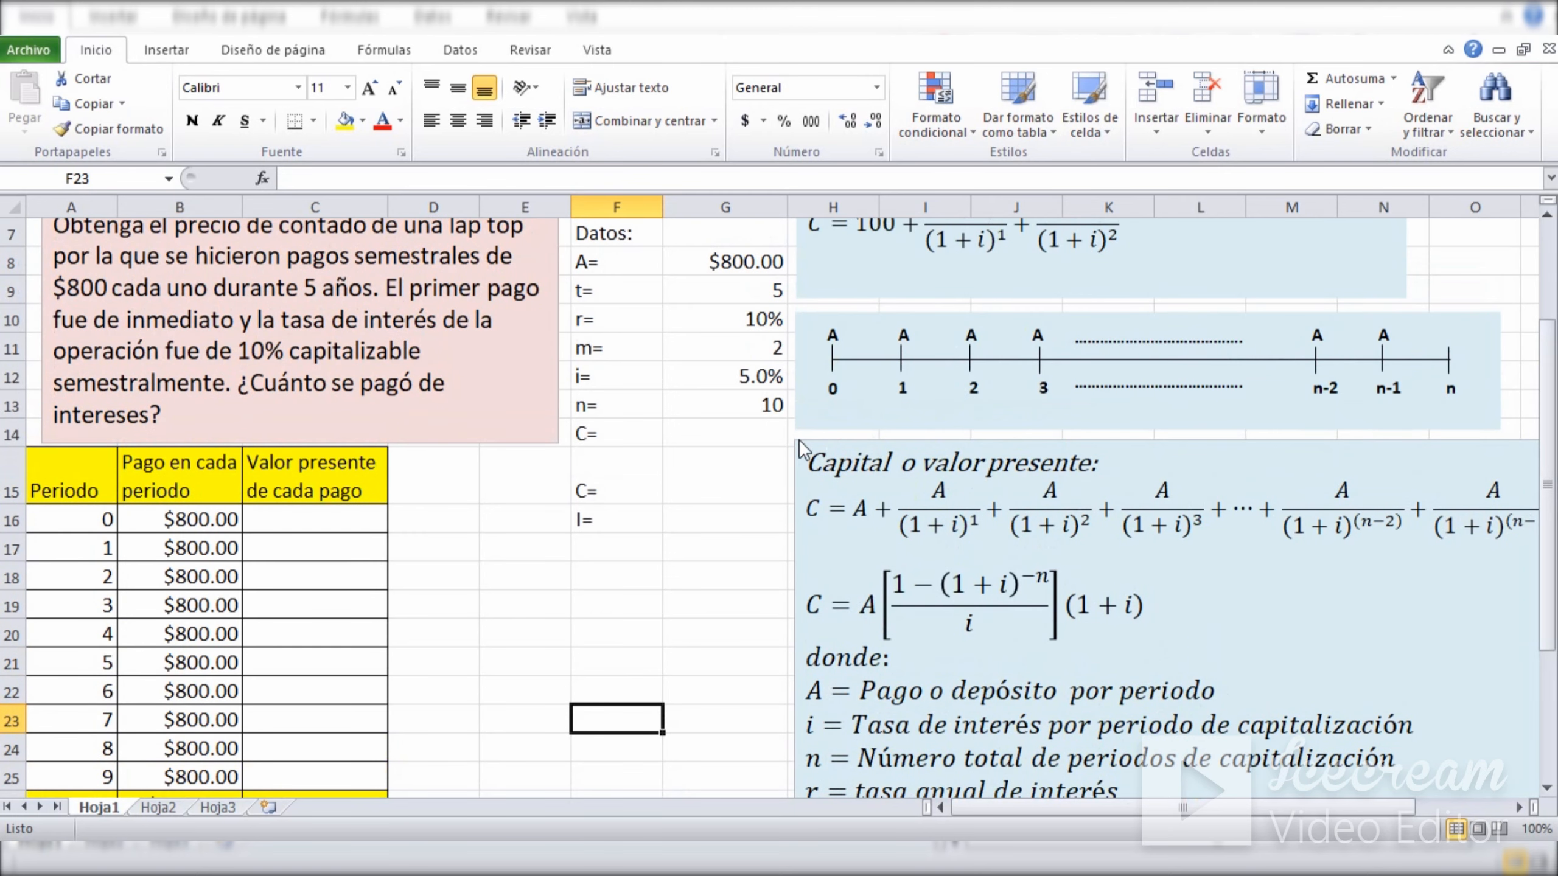
{"action": "left_click", "coordinate": [257, 514]}
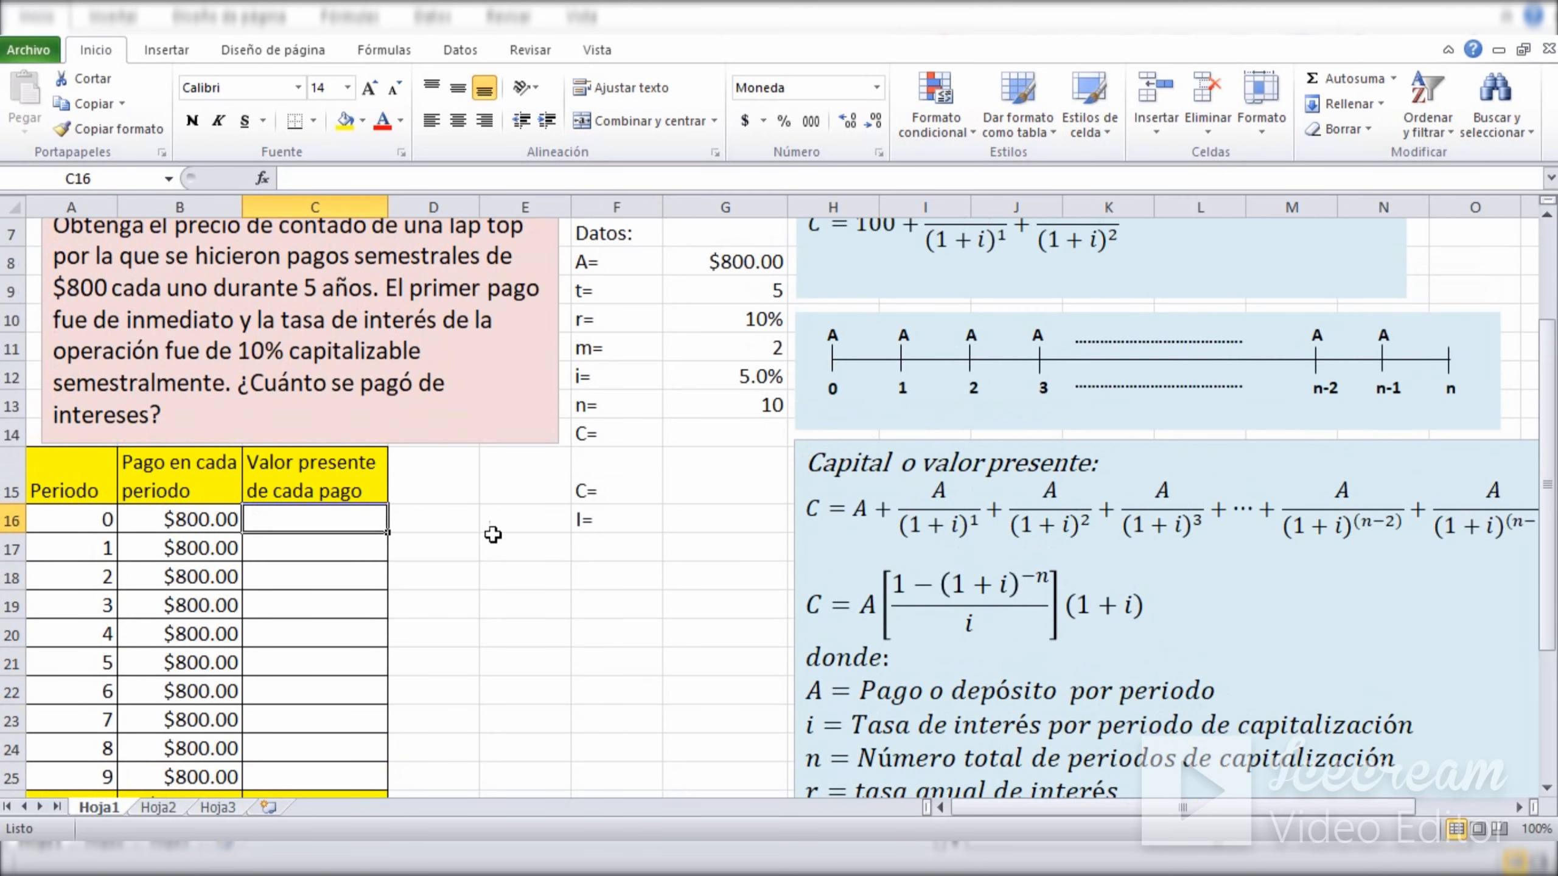
{"action": "type", "text": "800"}
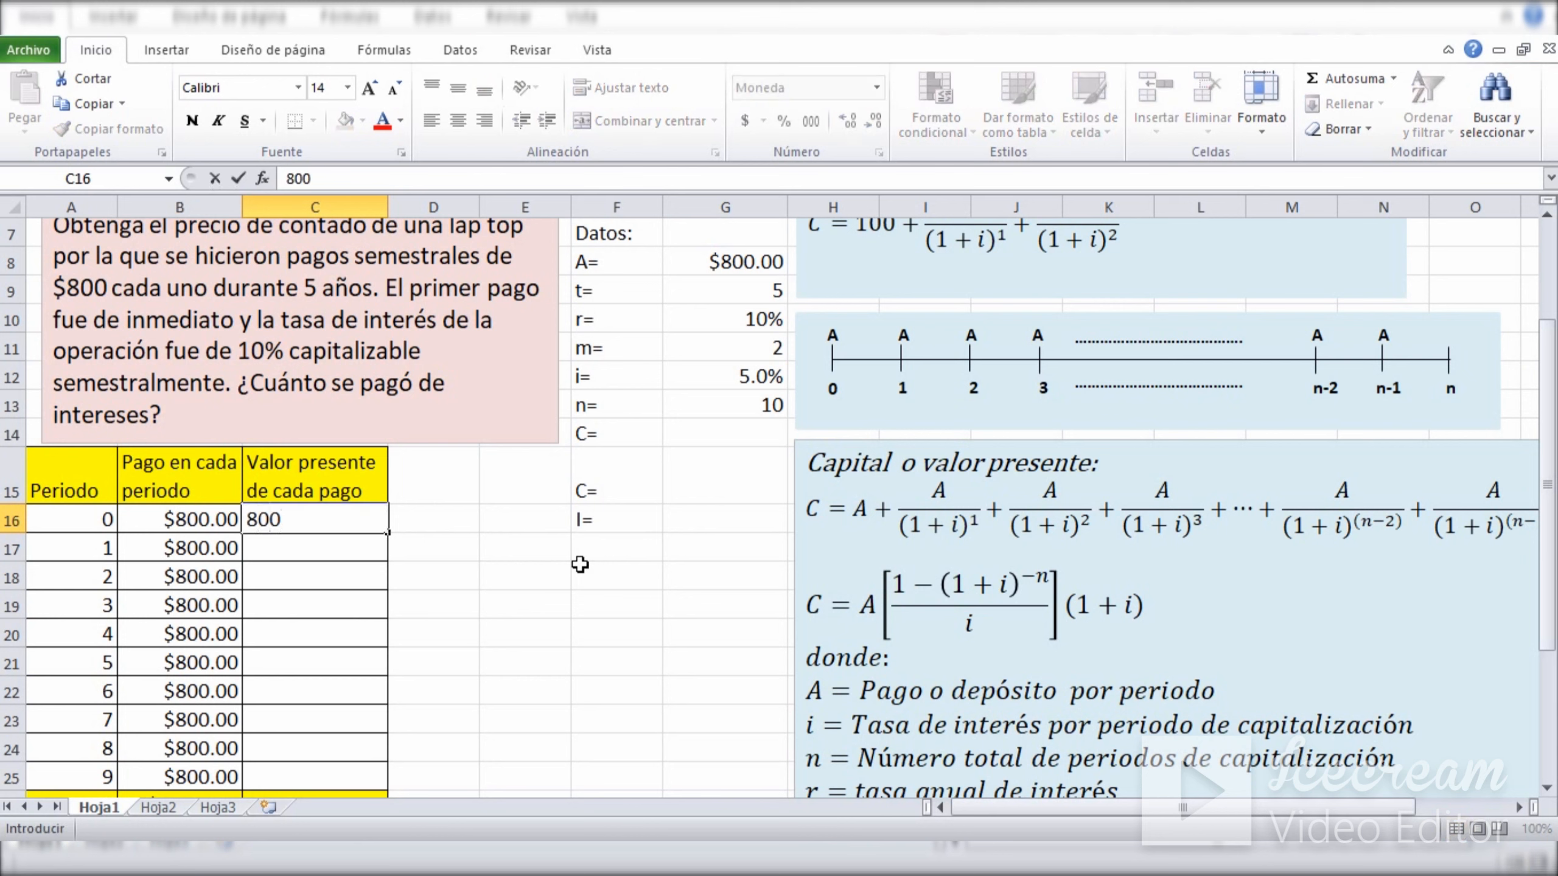
{"action": "key", "text": "Return"}
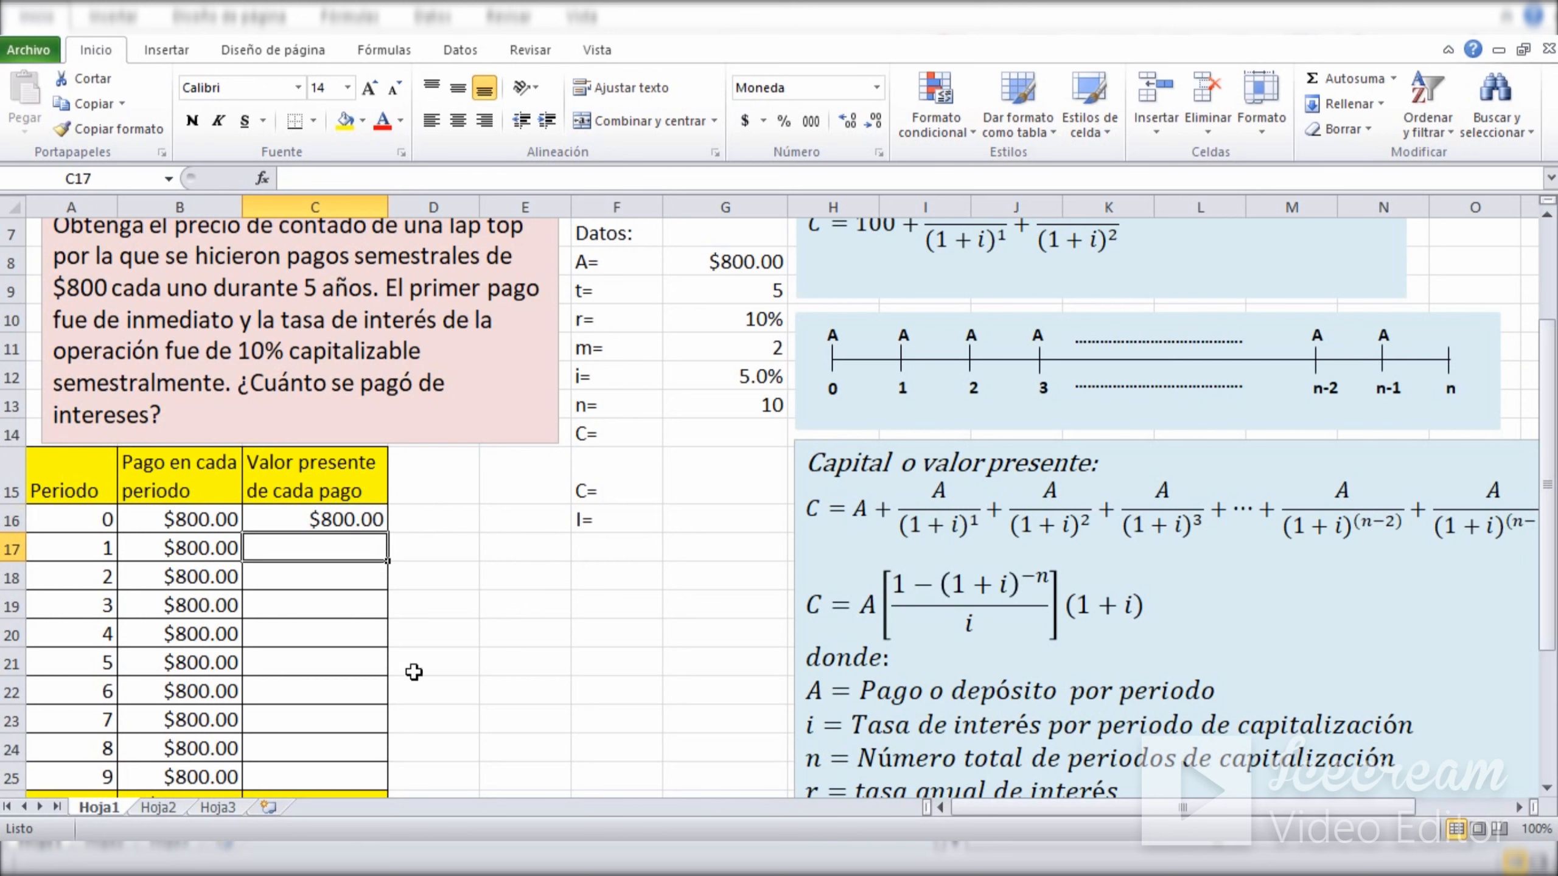
{"action": "left_click", "coordinate": [501, 623]}
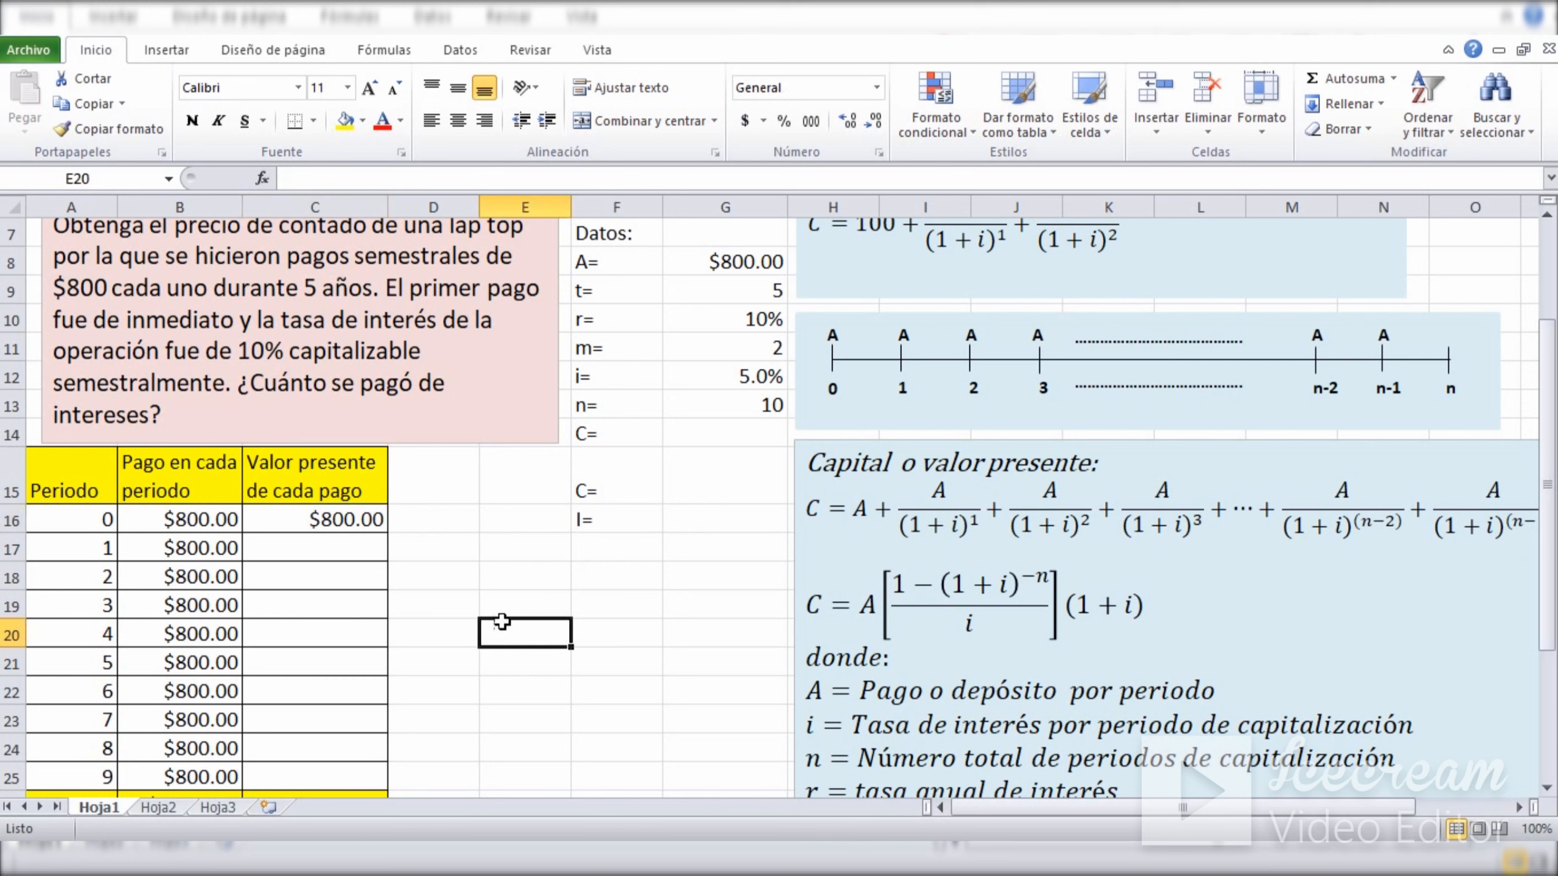
{"action": "left_click", "coordinate": [298, 521]}
{"action": "left_click", "coordinate": [98, 523]}
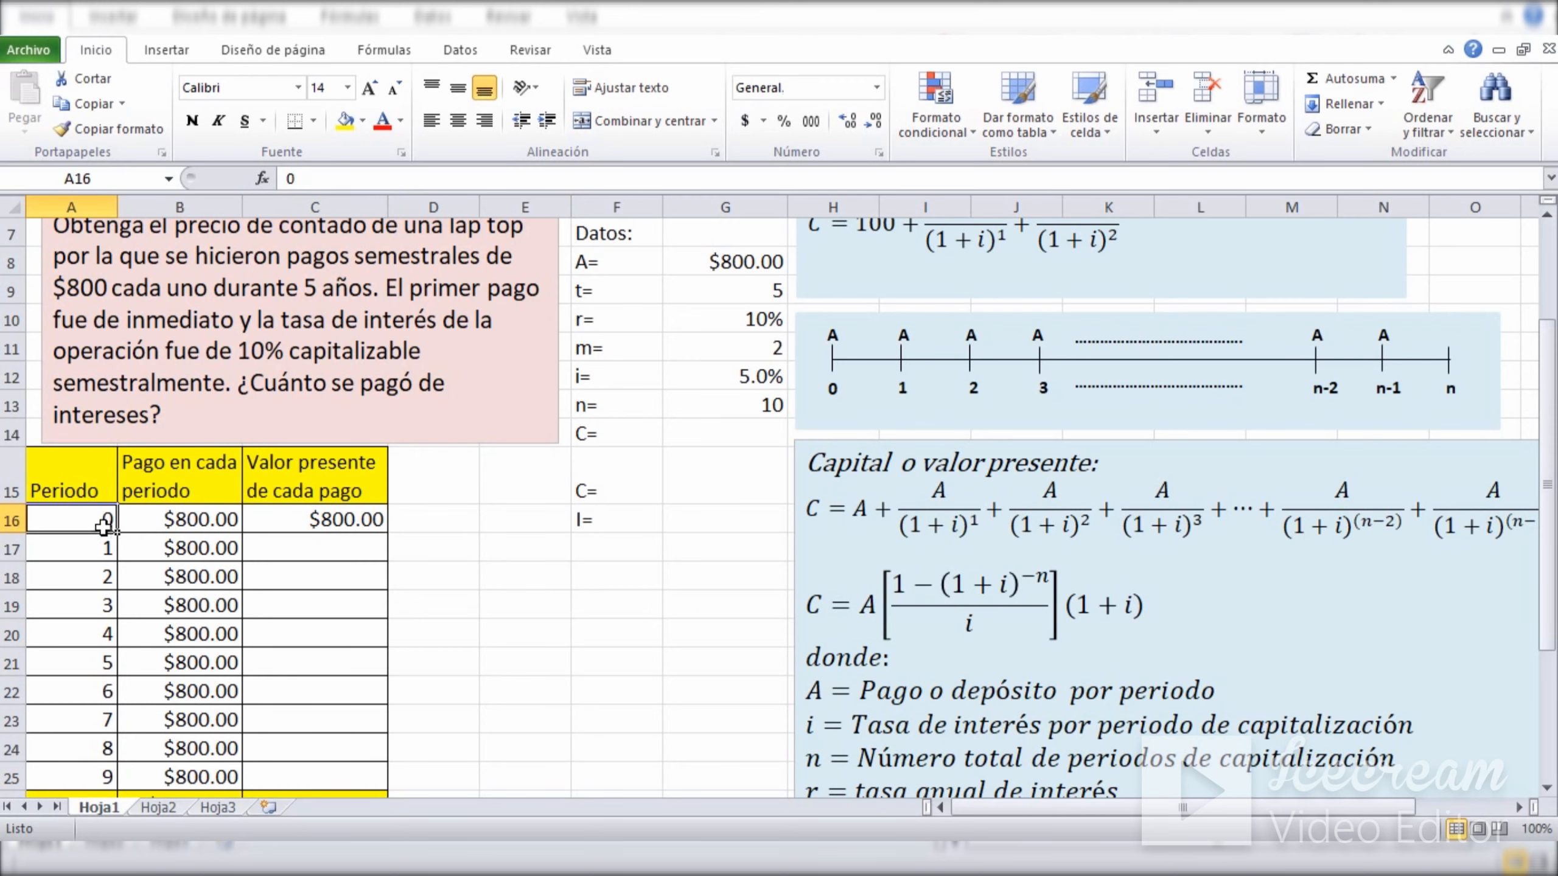
{"action": "left_click", "coordinate": [305, 521]}
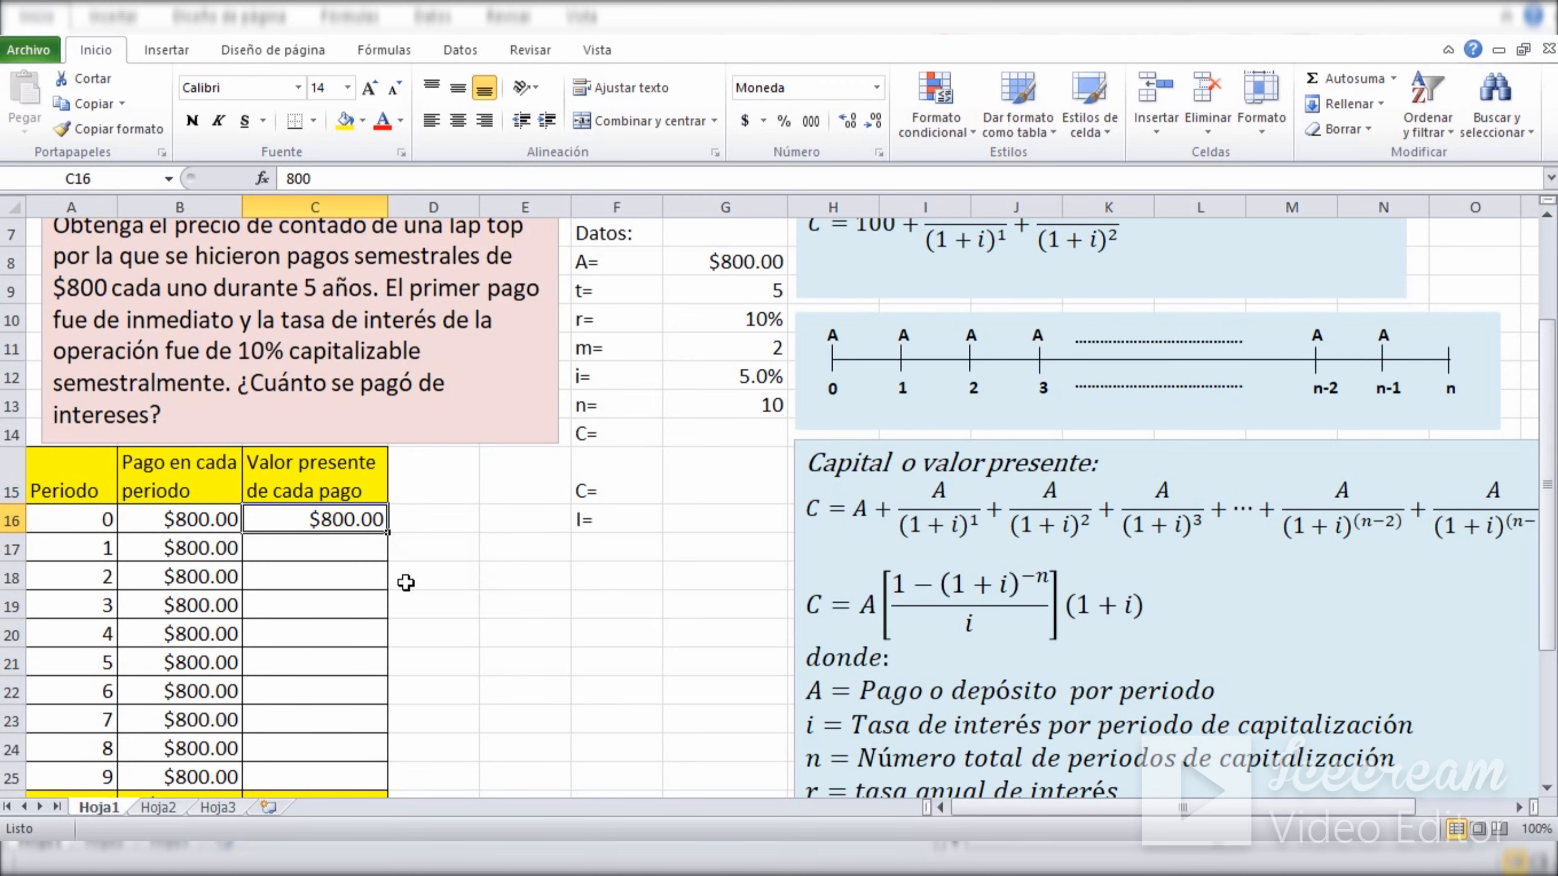
{"action": "left_click_drag", "start_coordinate": [1550, 531], "coordinate": [1550, 509]}
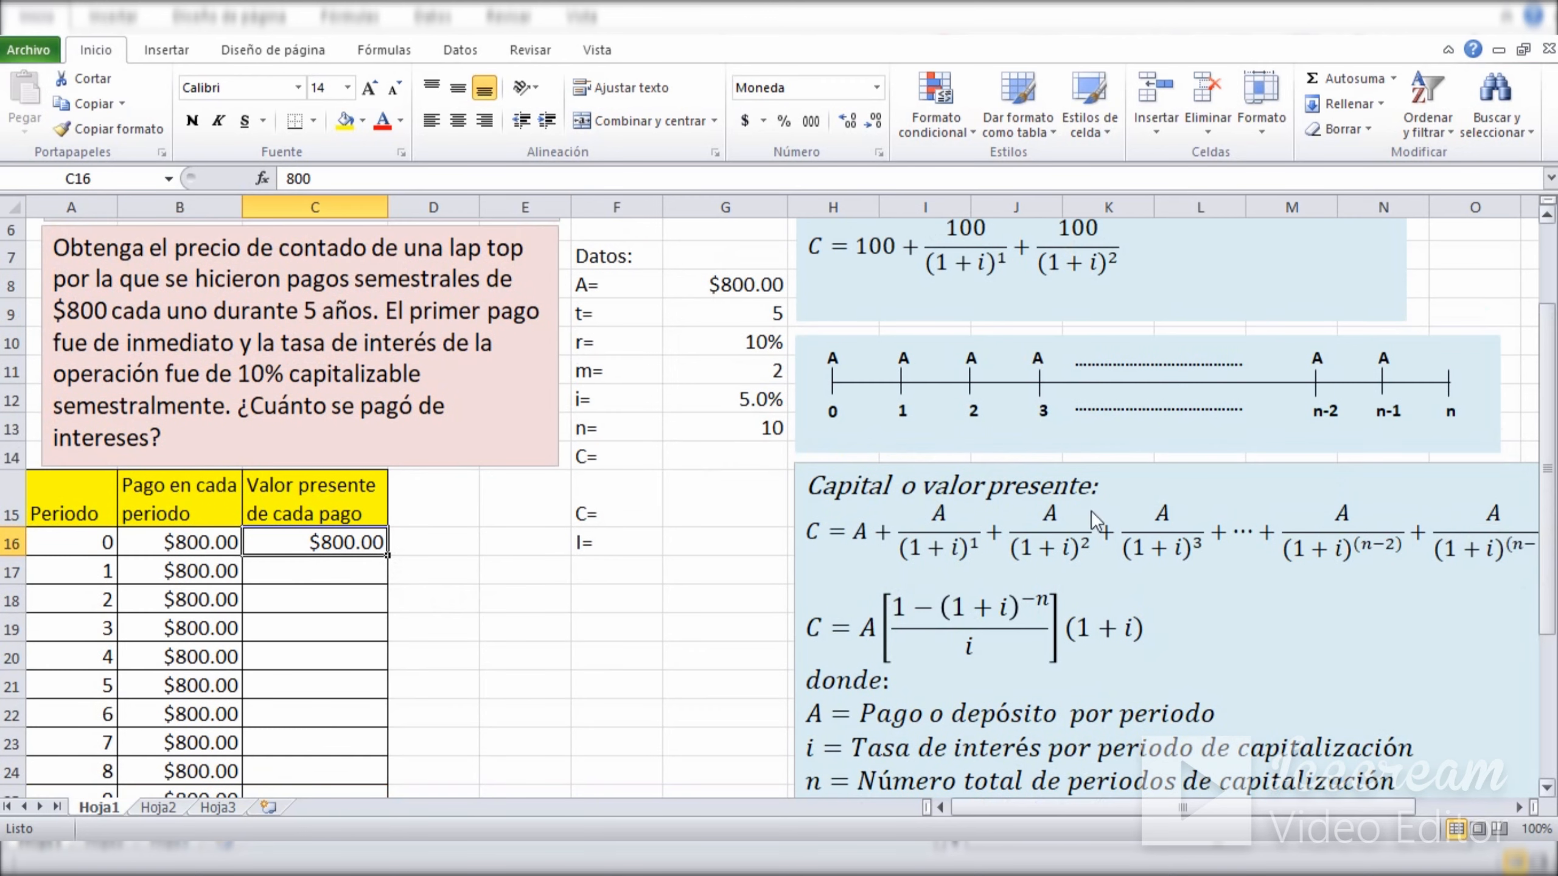
{"action": "left_click", "coordinate": [310, 575]}
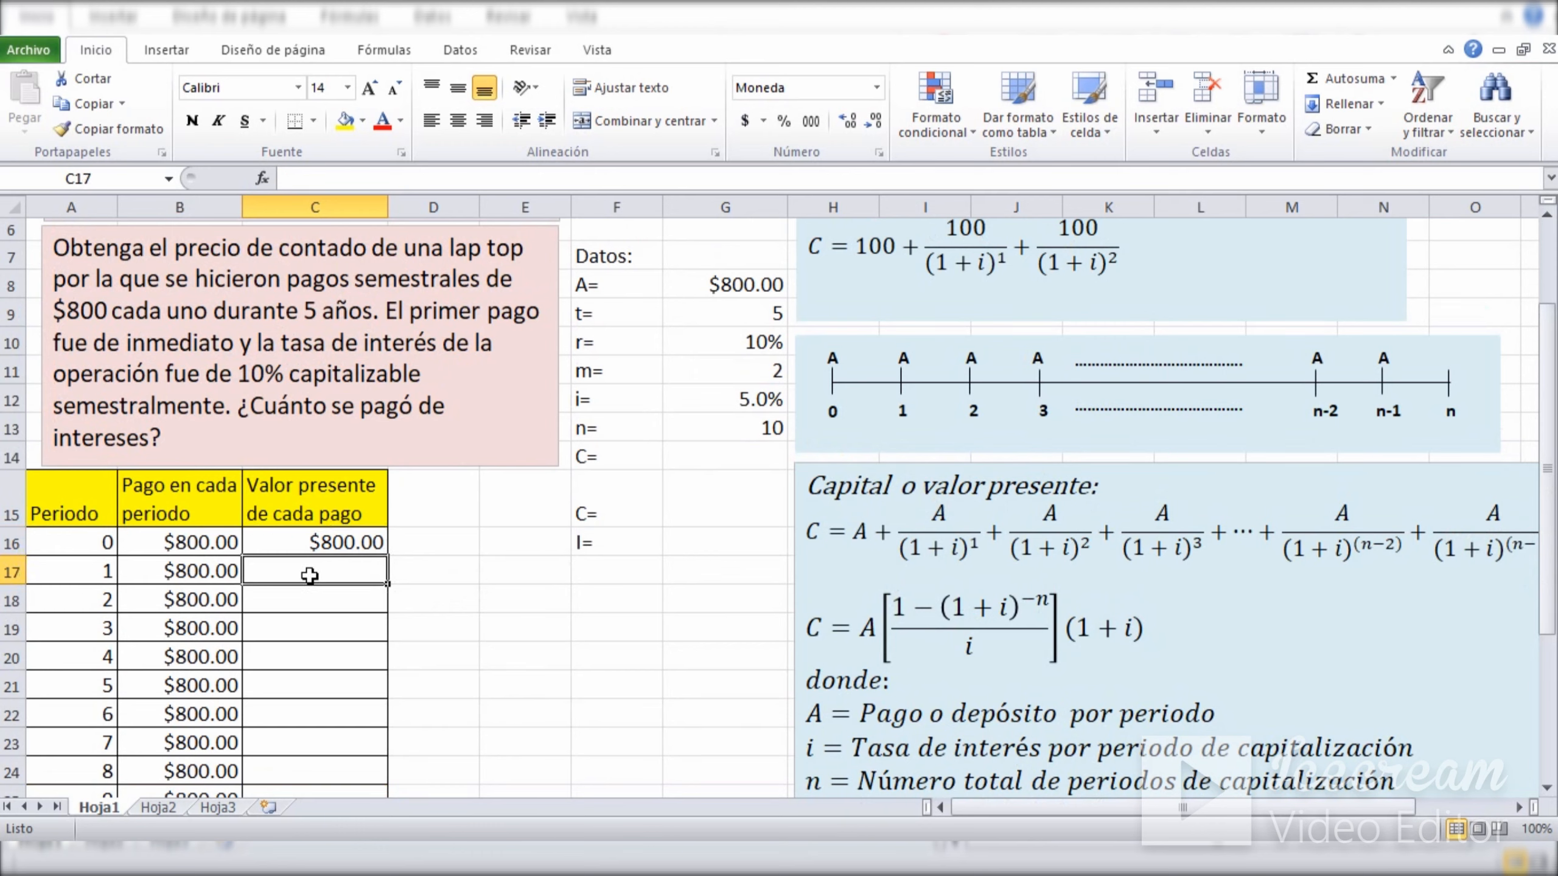
{"action": "type", "text": "="}
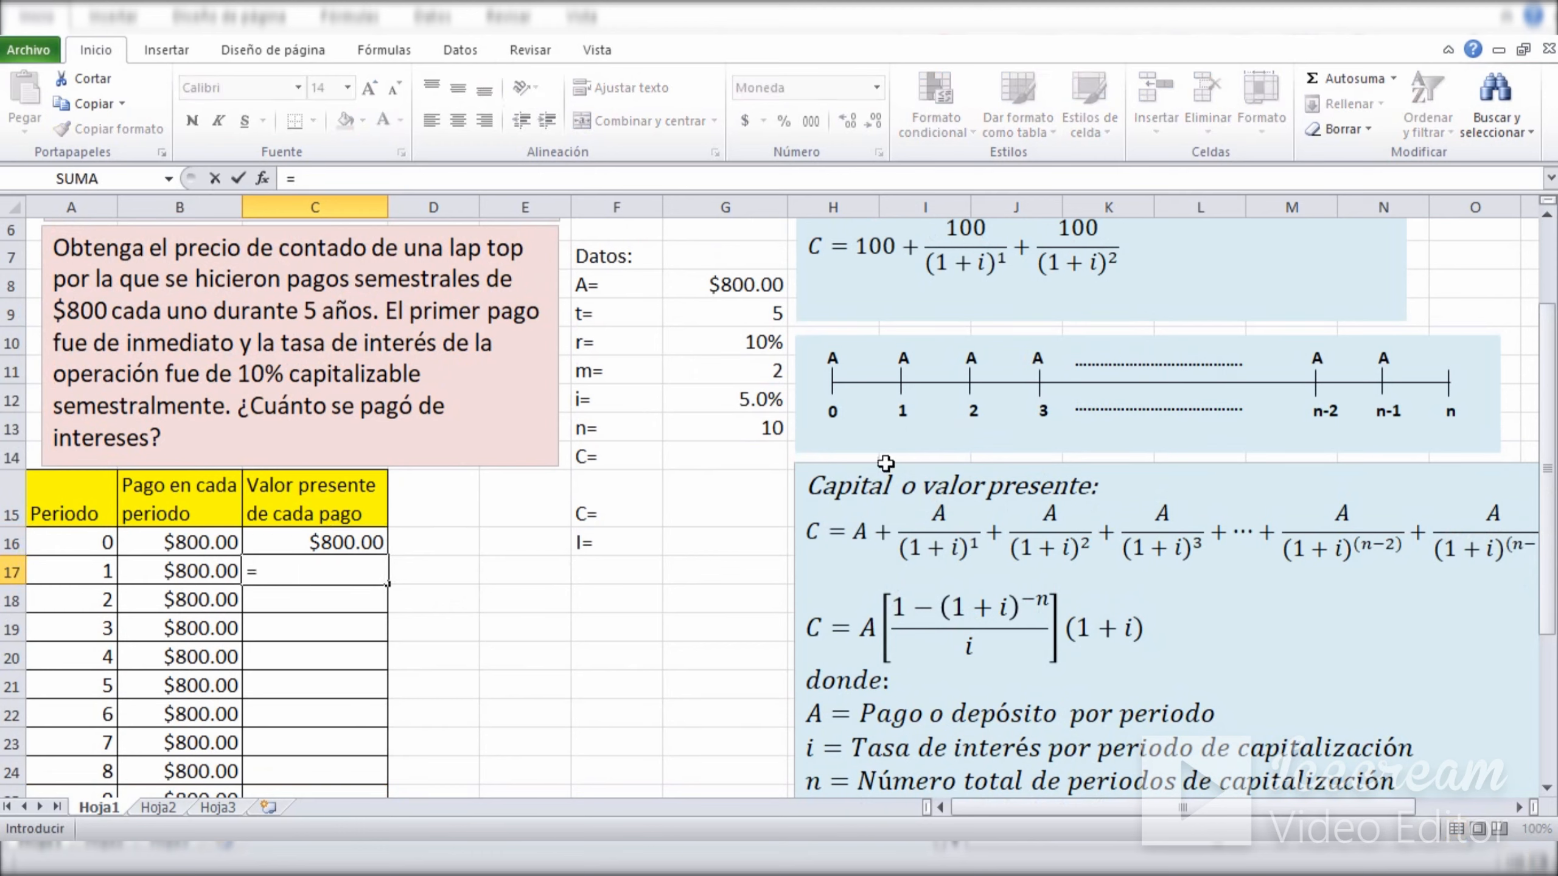
{"action": "key", "text": "Escape"}
{"action": "left_click", "coordinate": [650, 623]}
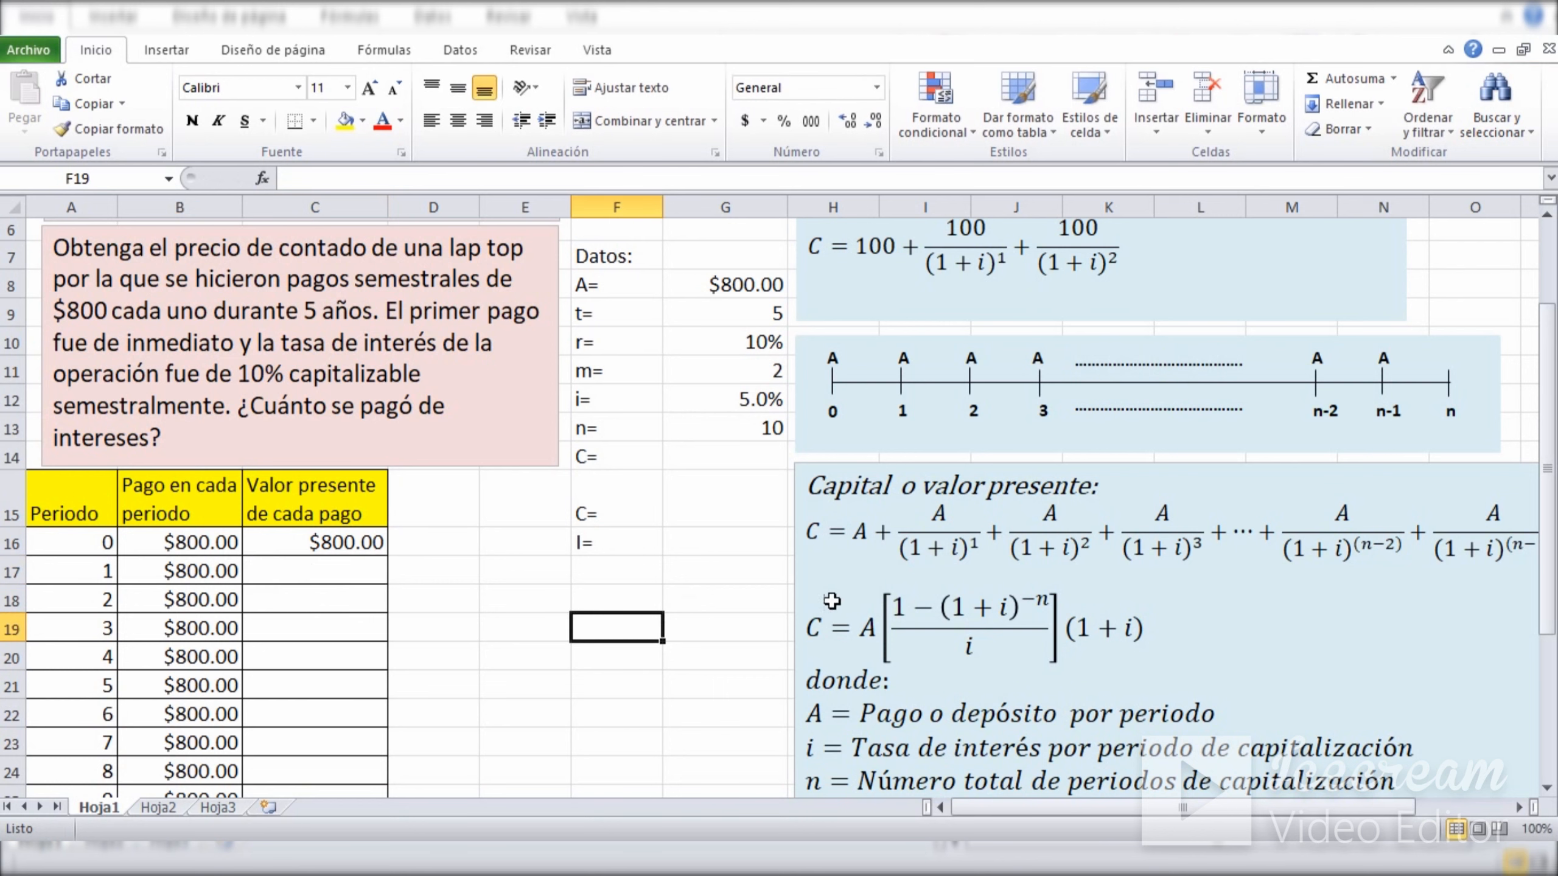
Calculate the present value of the period 1 payment in C17 with =B17/(1+G12)^A17.
{"action": "left_click", "coordinate": [984, 528]}
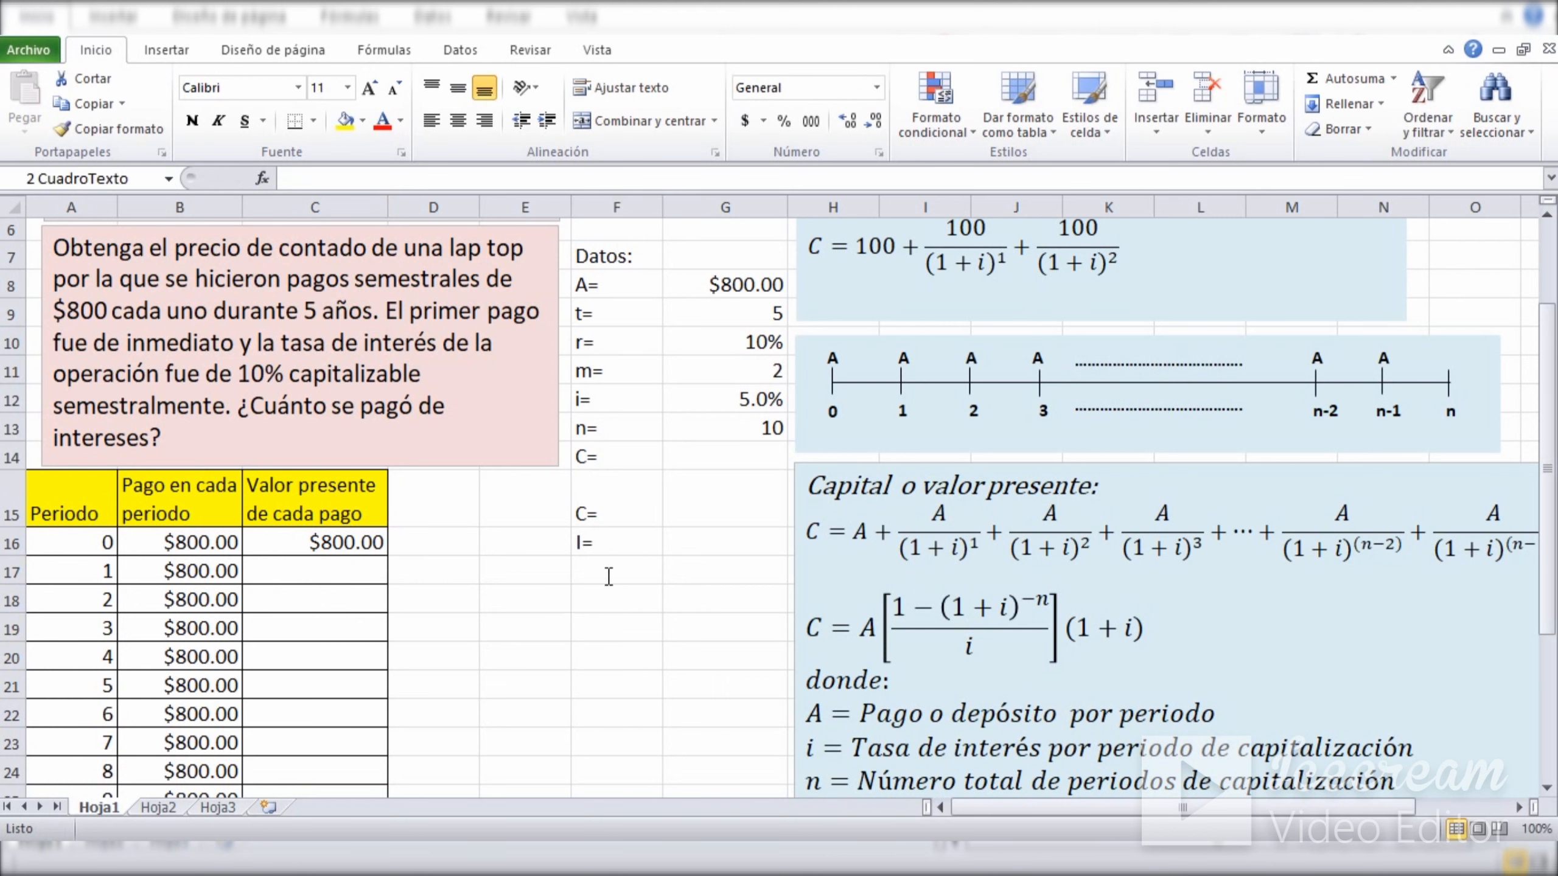
{"action": "left_click", "coordinate": [494, 574]}
{"action": "left_click", "coordinate": [286, 570]}
{"action": "type", "text": "="}
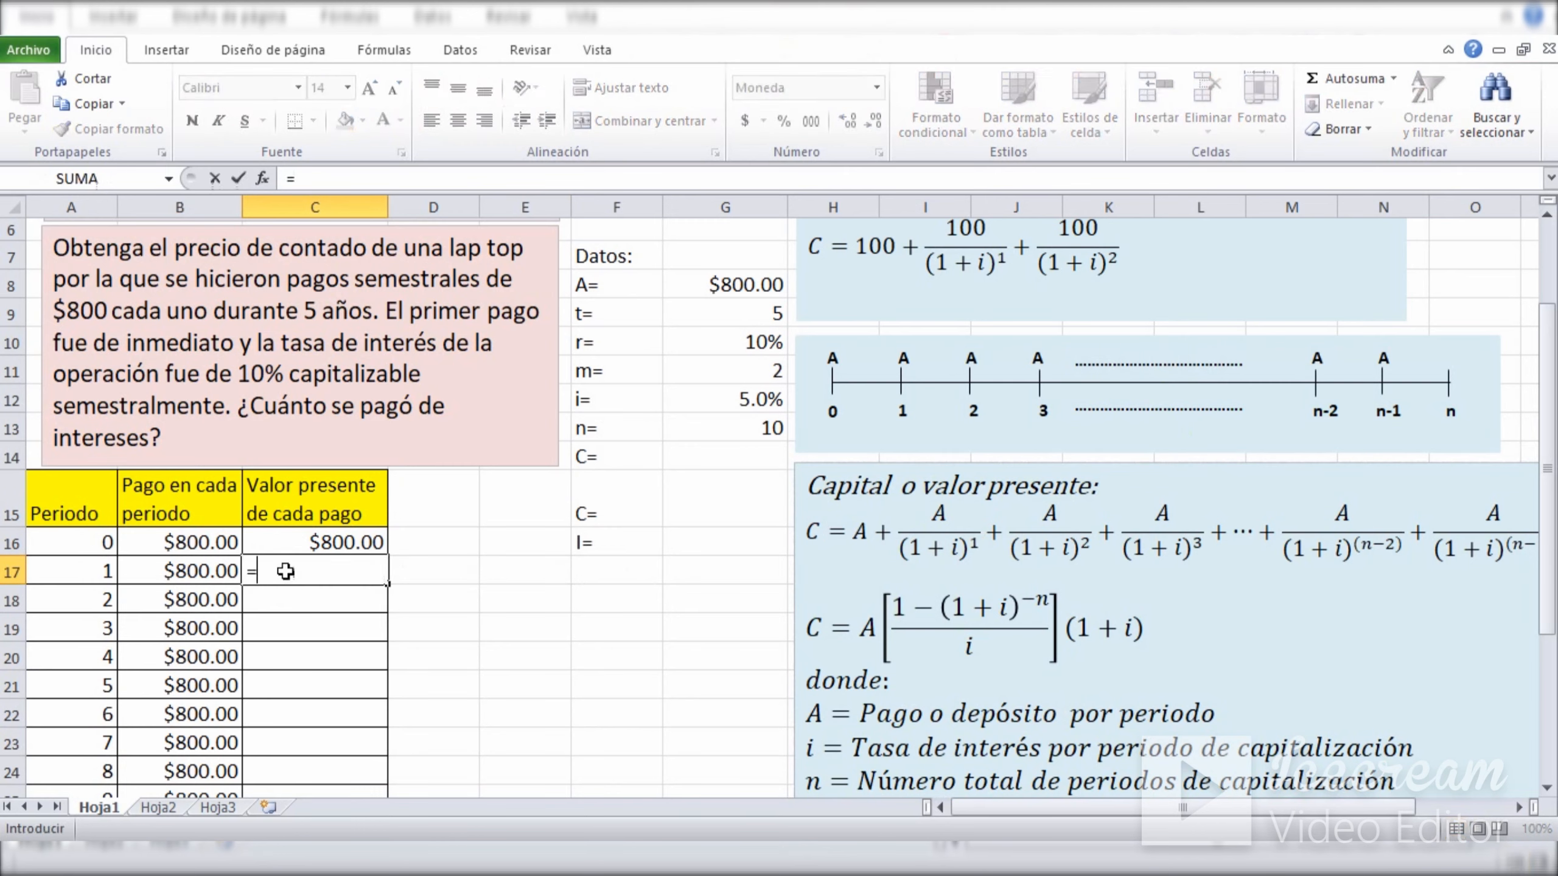
{"action": "left_click", "coordinate": [196, 574]}
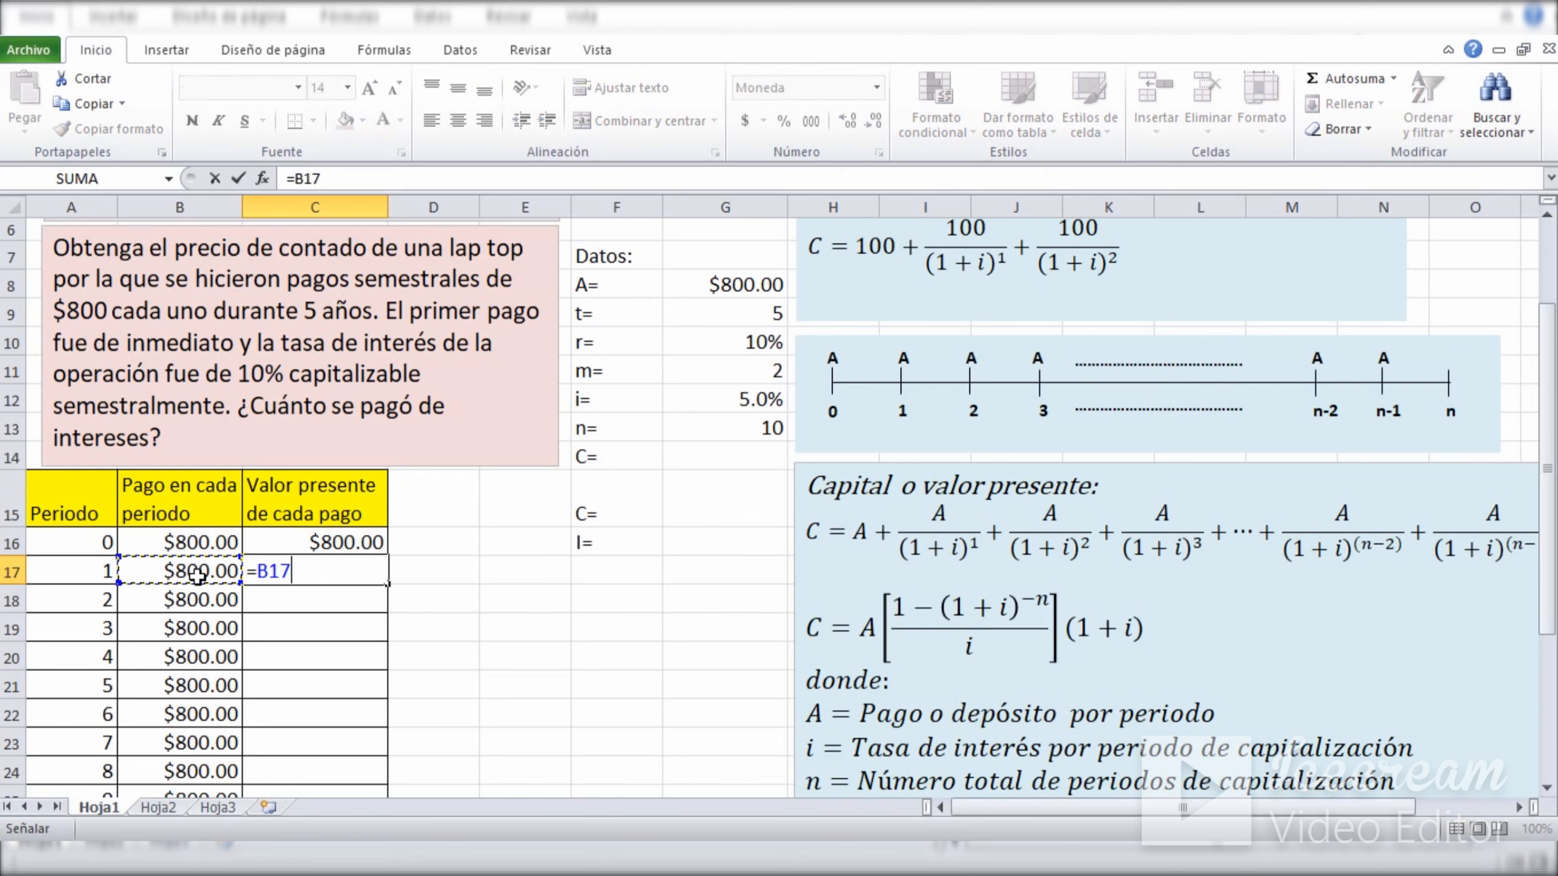
{"action": "type", "text": "/(1+"}
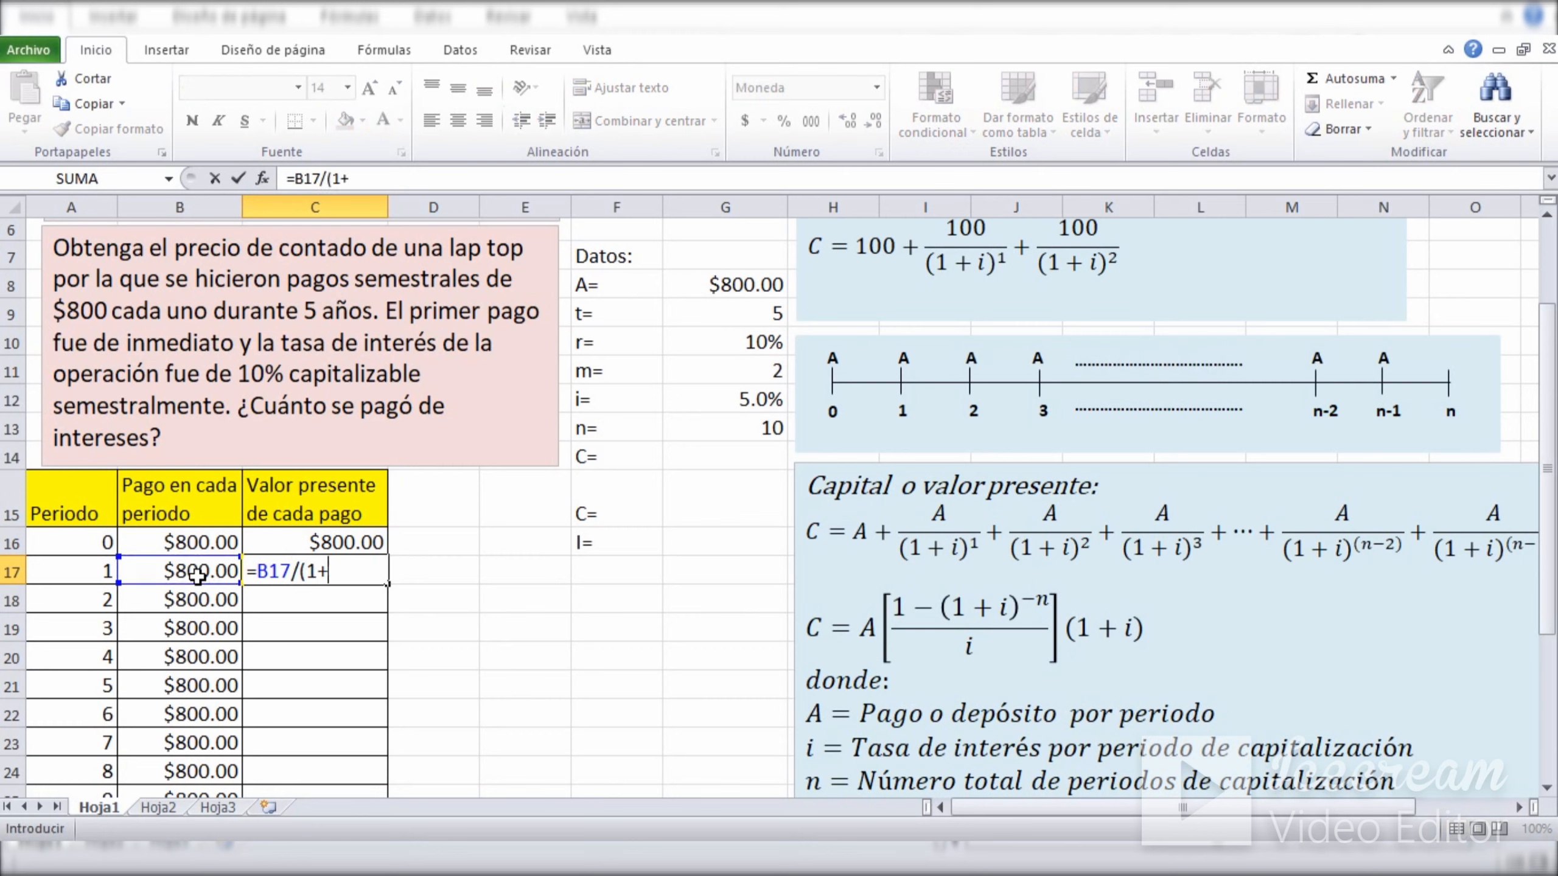
{"action": "left_click", "coordinate": [722, 396]}
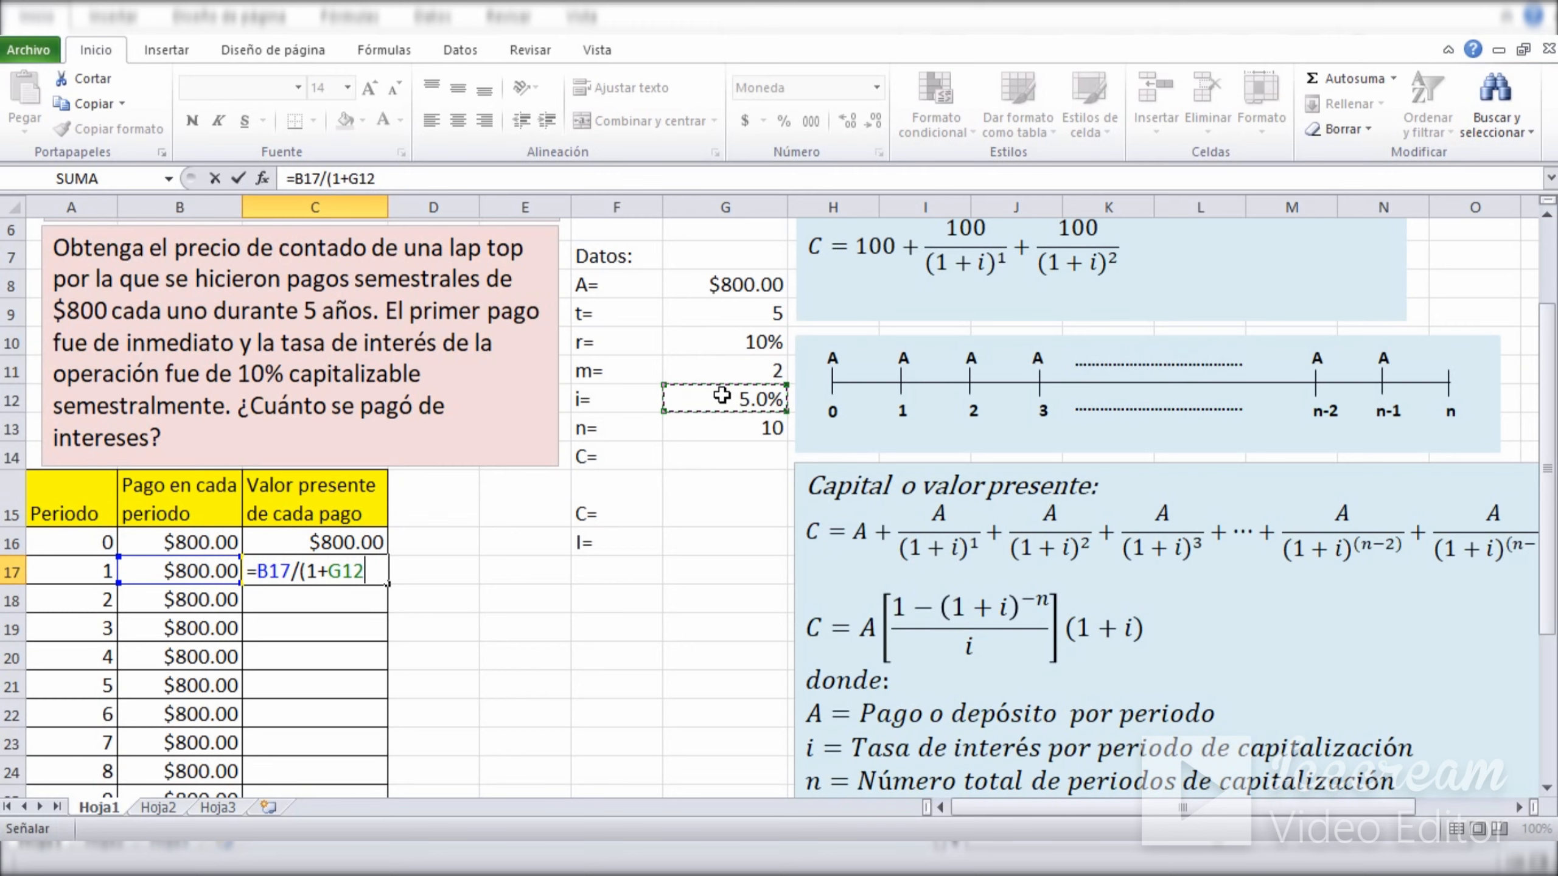
{"action": "type", "text": ")^"}
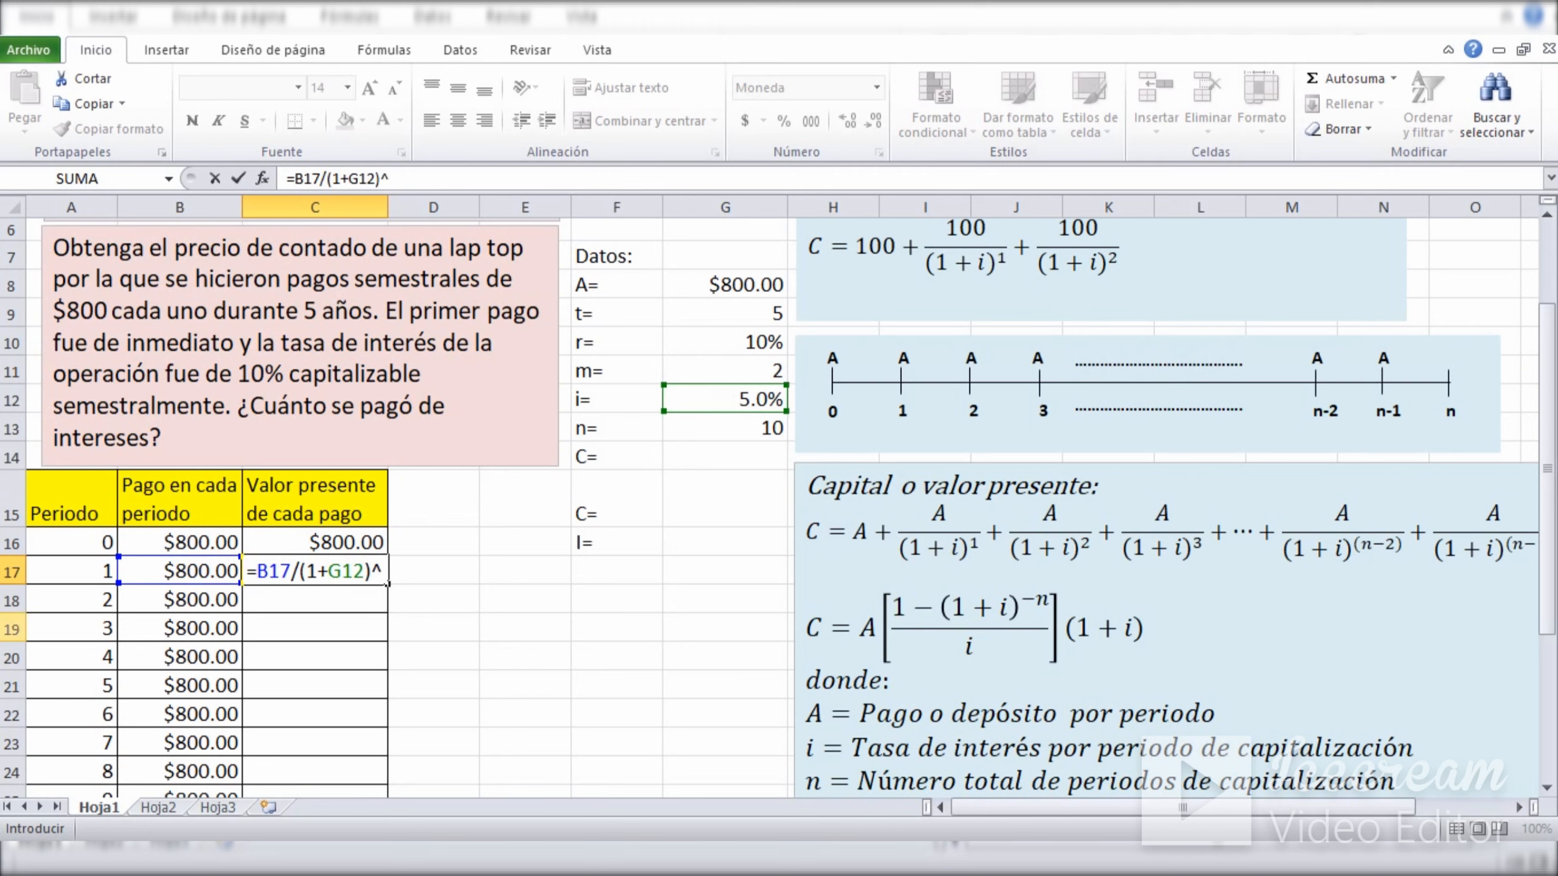
{"action": "left_click", "coordinate": [54, 568]}
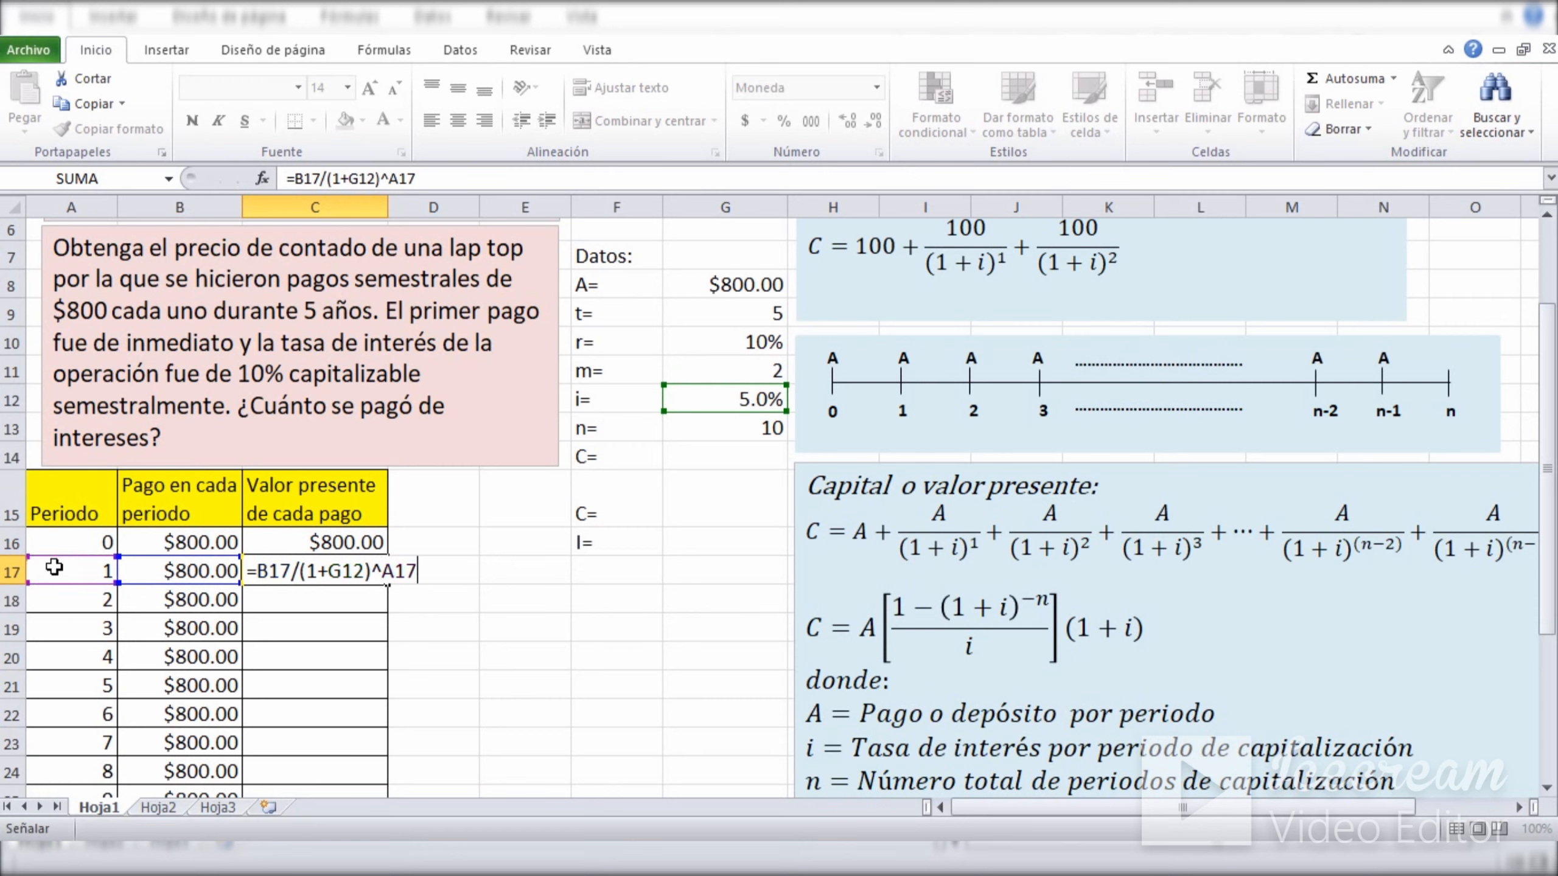
{"action": "key", "text": "Return"}
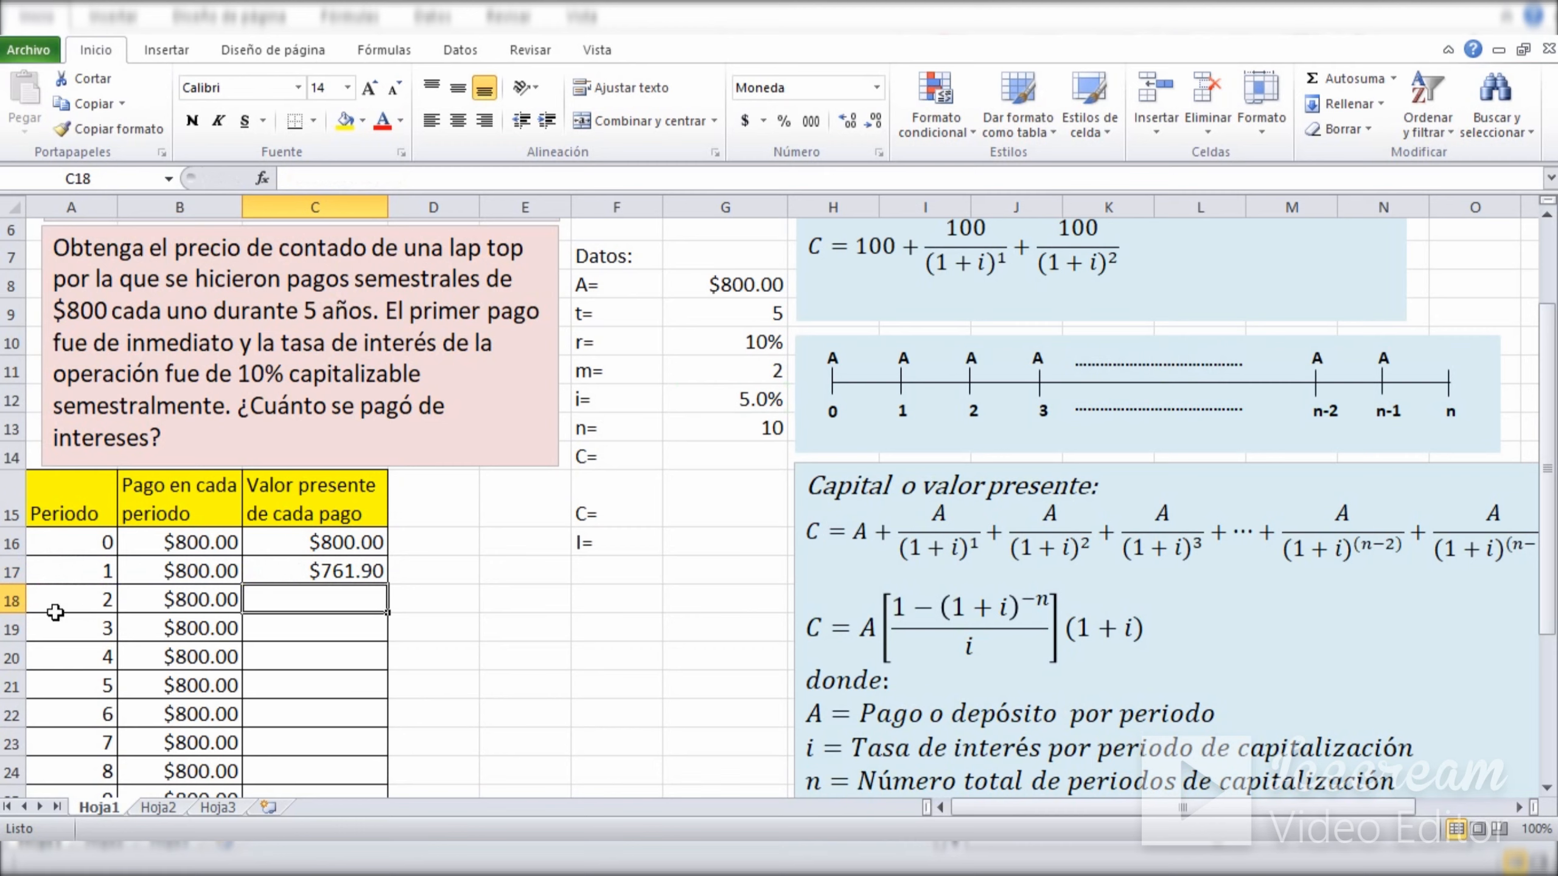
Calculate the present value of the period 2 payment in C18 with =B18/(1+G12)^A18.
{"action": "type", "text": "="}
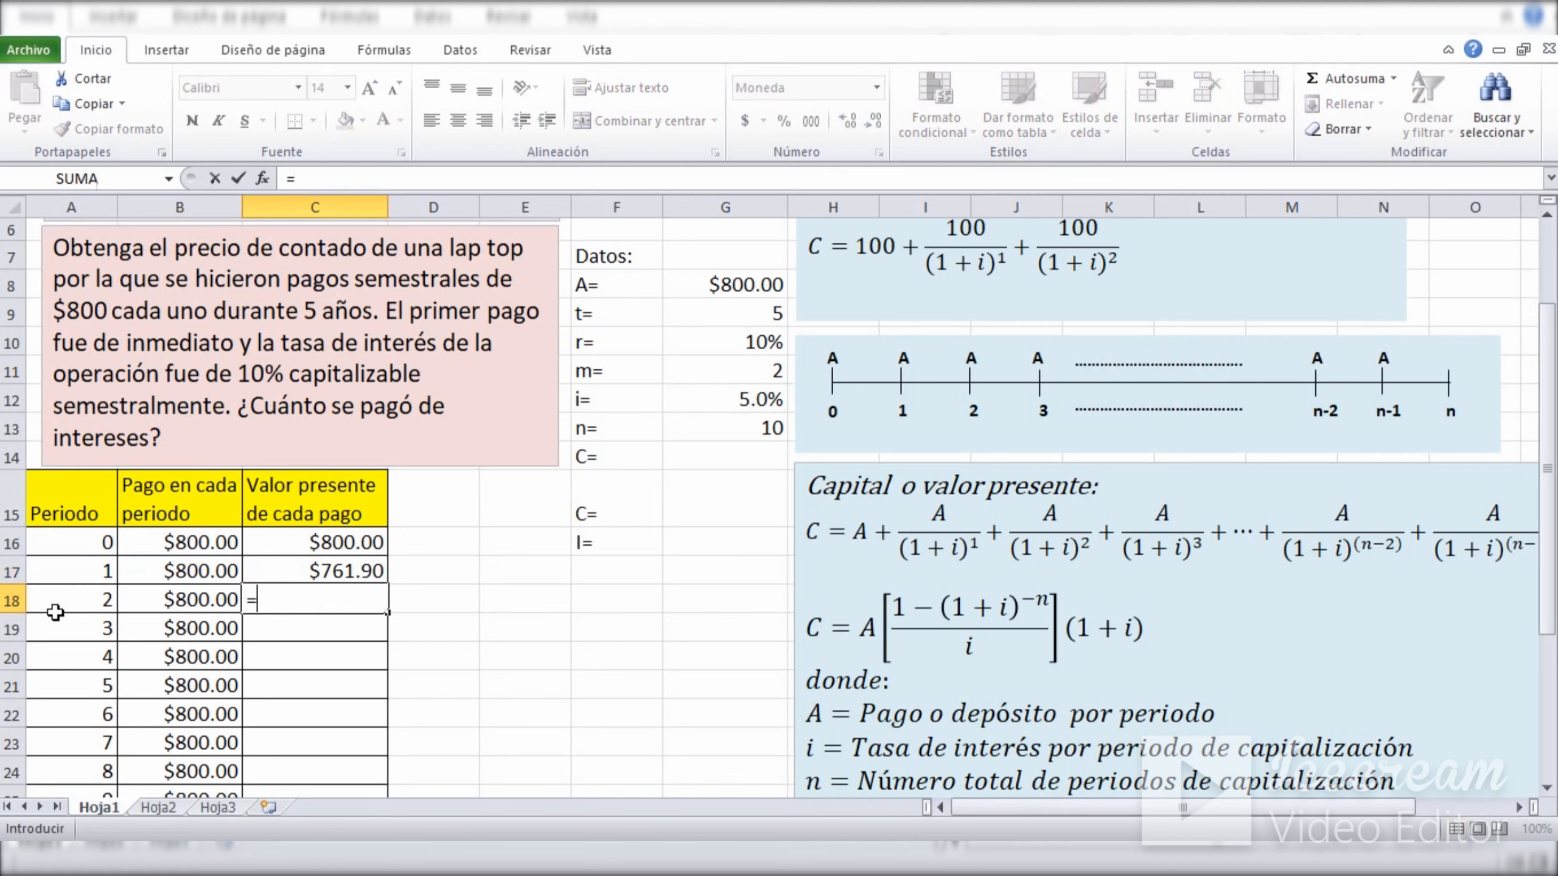
{"action": "left_click", "coordinate": [166, 605]}
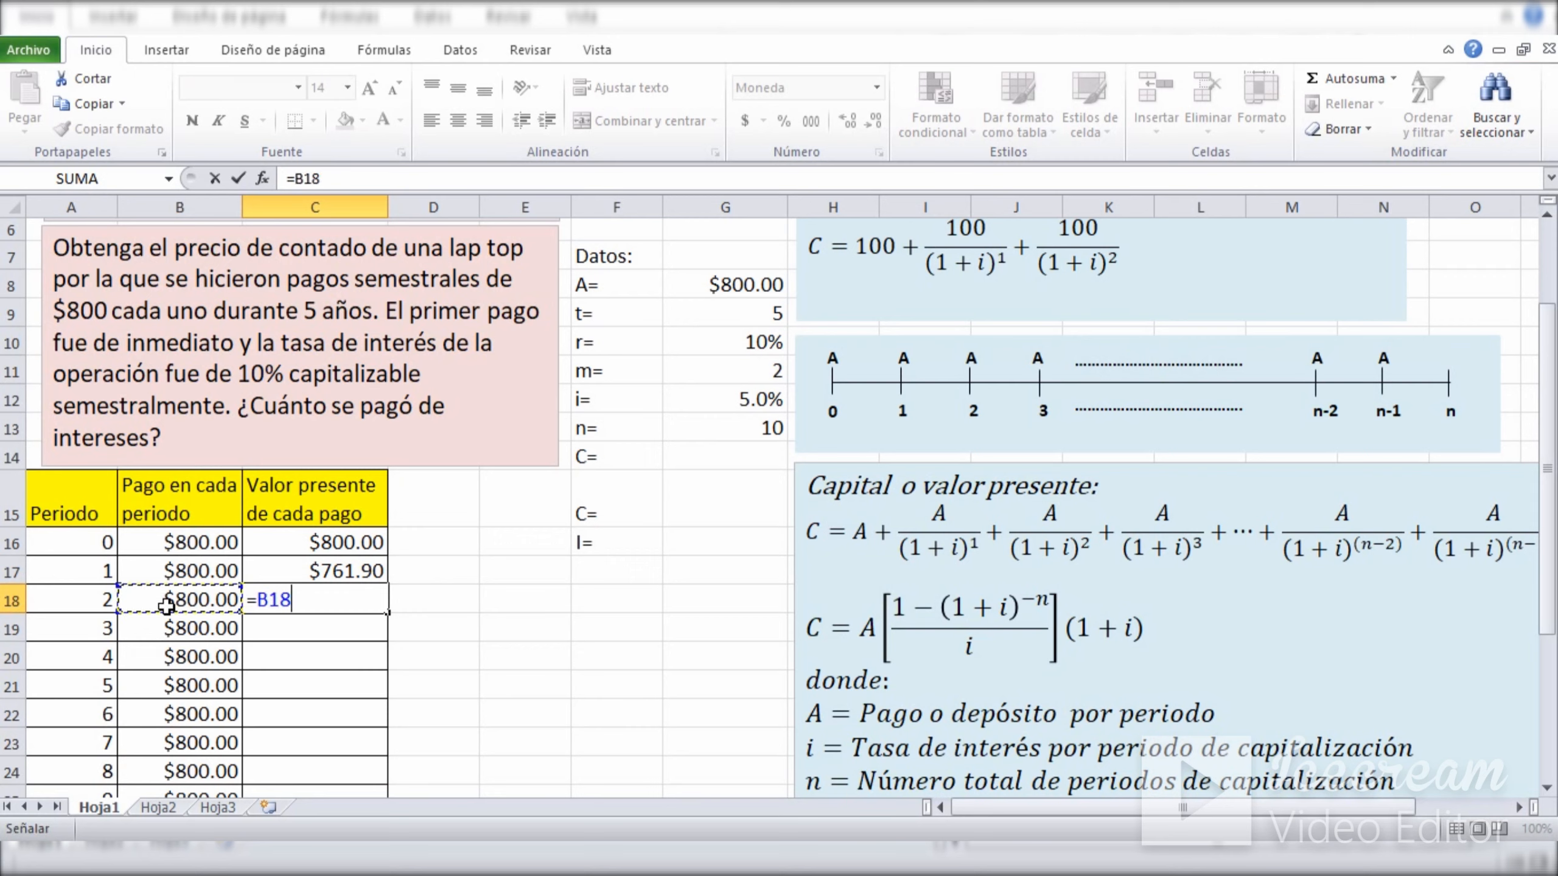
{"action": "type", "text": "/("}
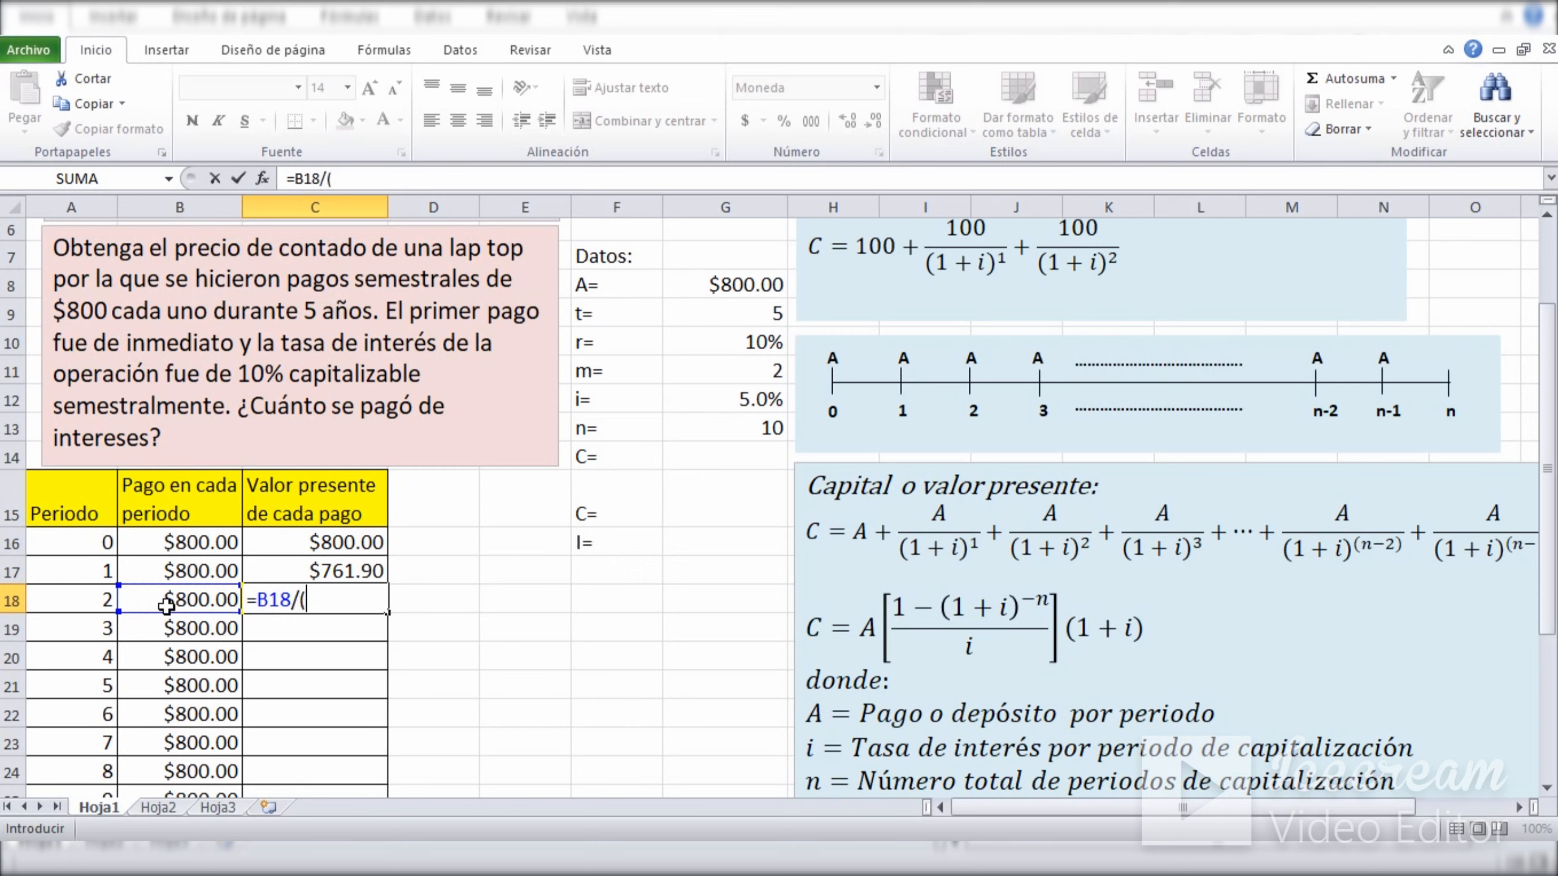
{"action": "type", "text": "1+"}
{"action": "left_click", "coordinate": [707, 407]}
{"action": "type", "text": ")"}
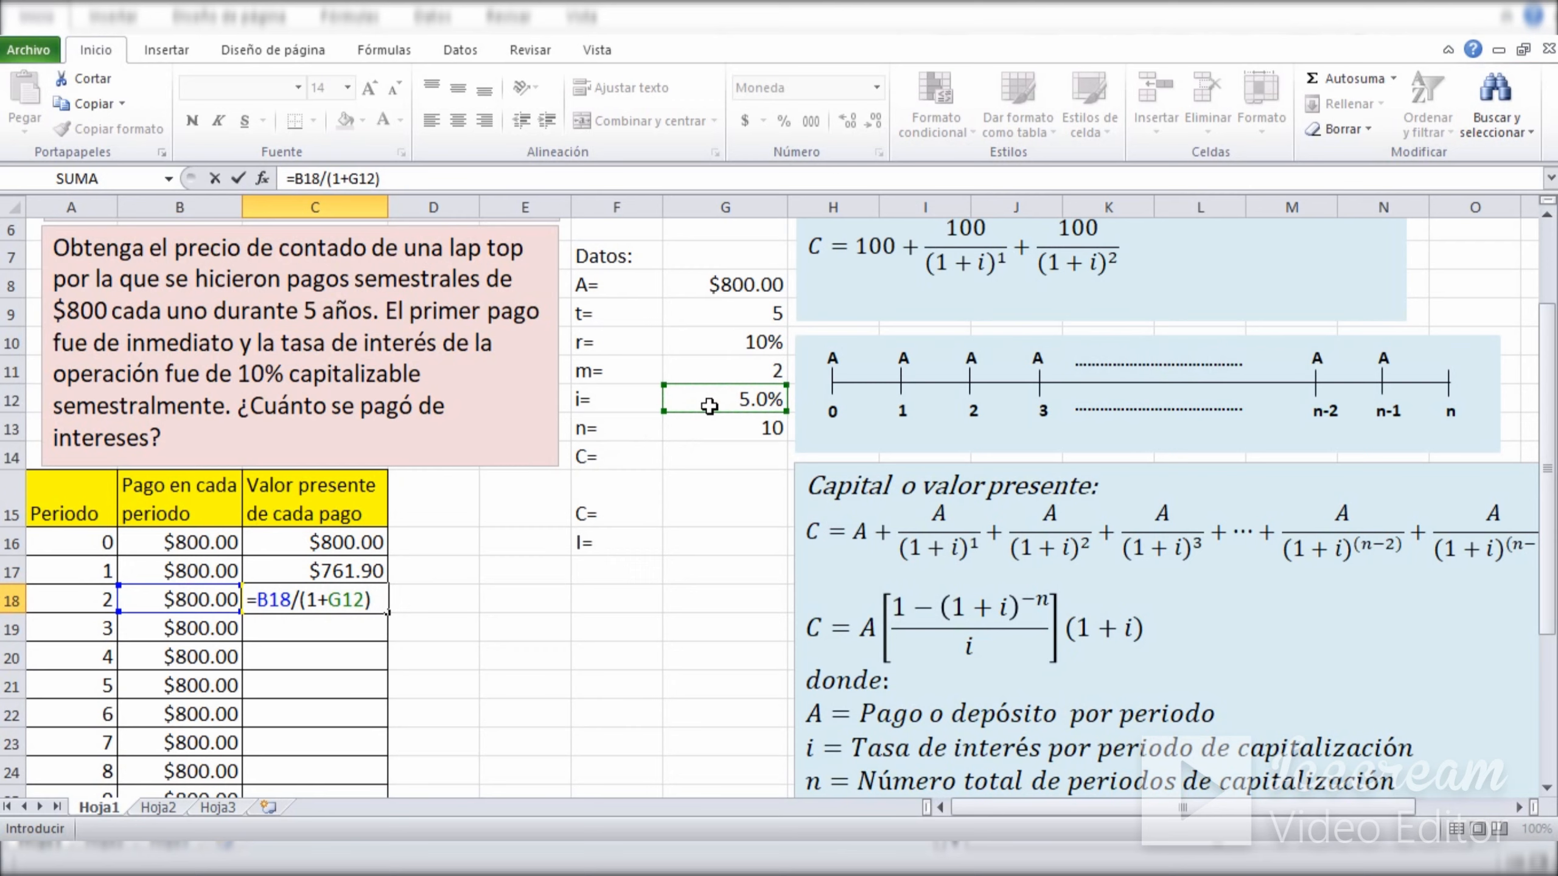
{"action": "type", "text": "^"}
{"action": "left_click", "coordinate": [100, 596]}
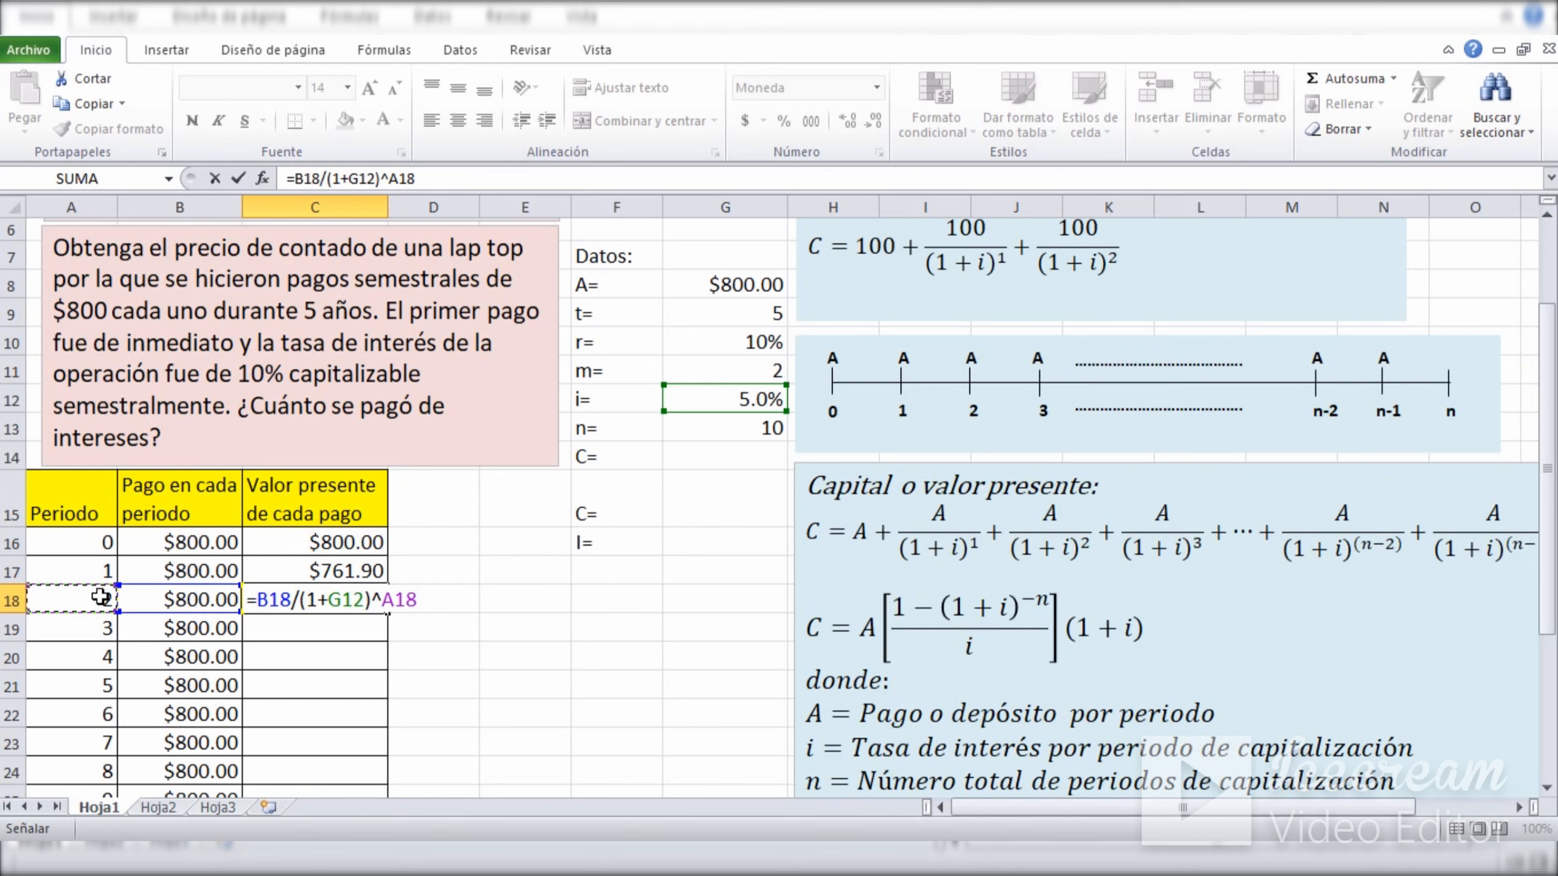
{"action": "key", "text": "Return"}
Make the interest rate reference absolute in C18 so the formula reads =B18/(1+$G$12)^A18.
{"action": "left_click", "coordinate": [358, 600]}
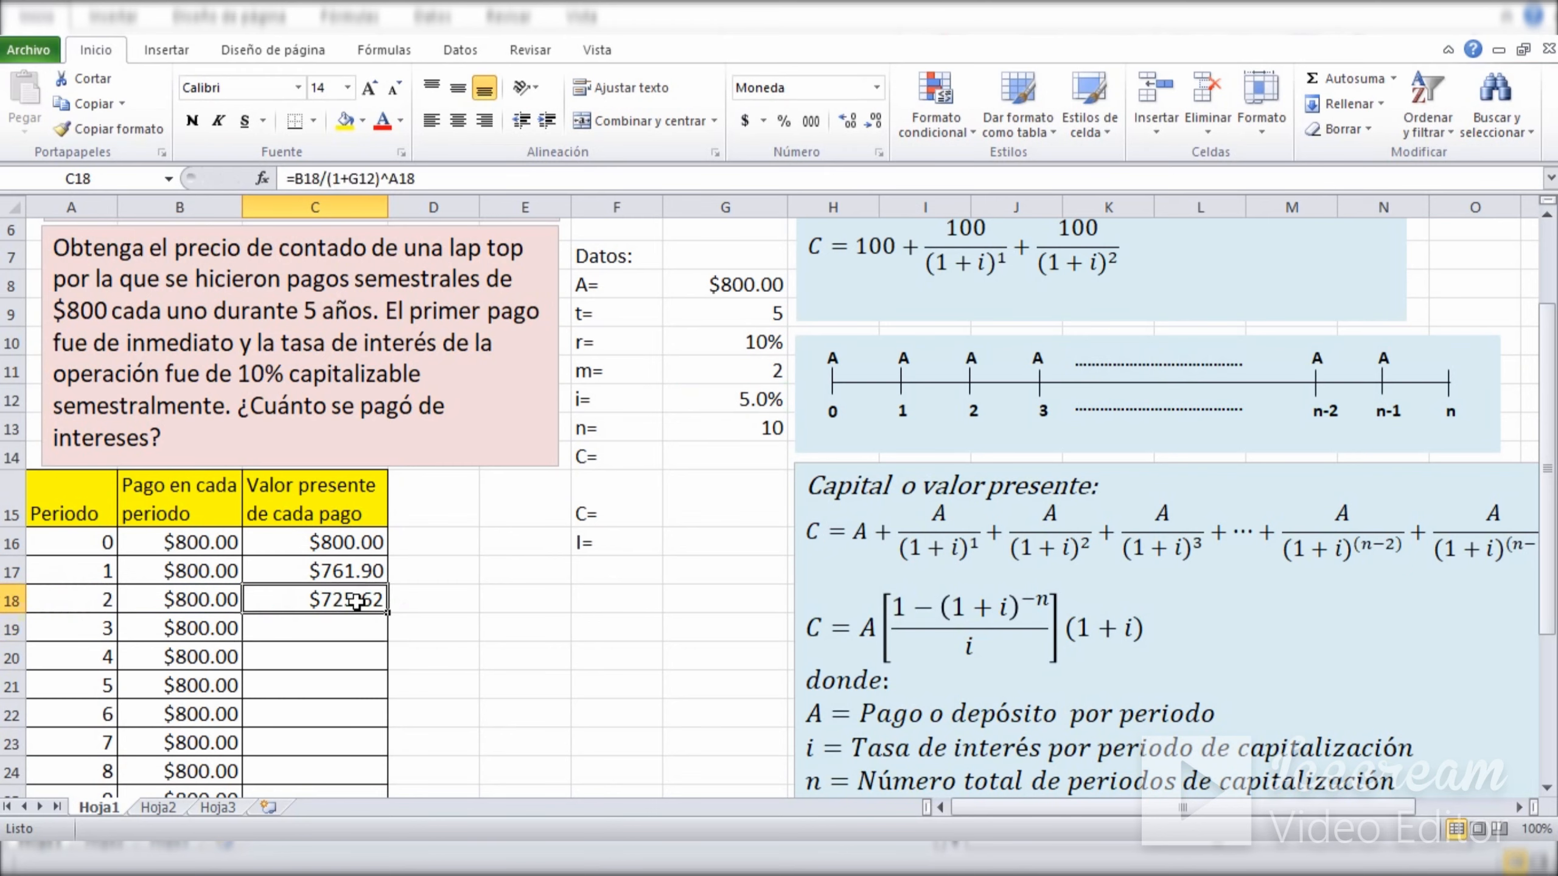
{"action": "left_click", "coordinate": [343, 178]}
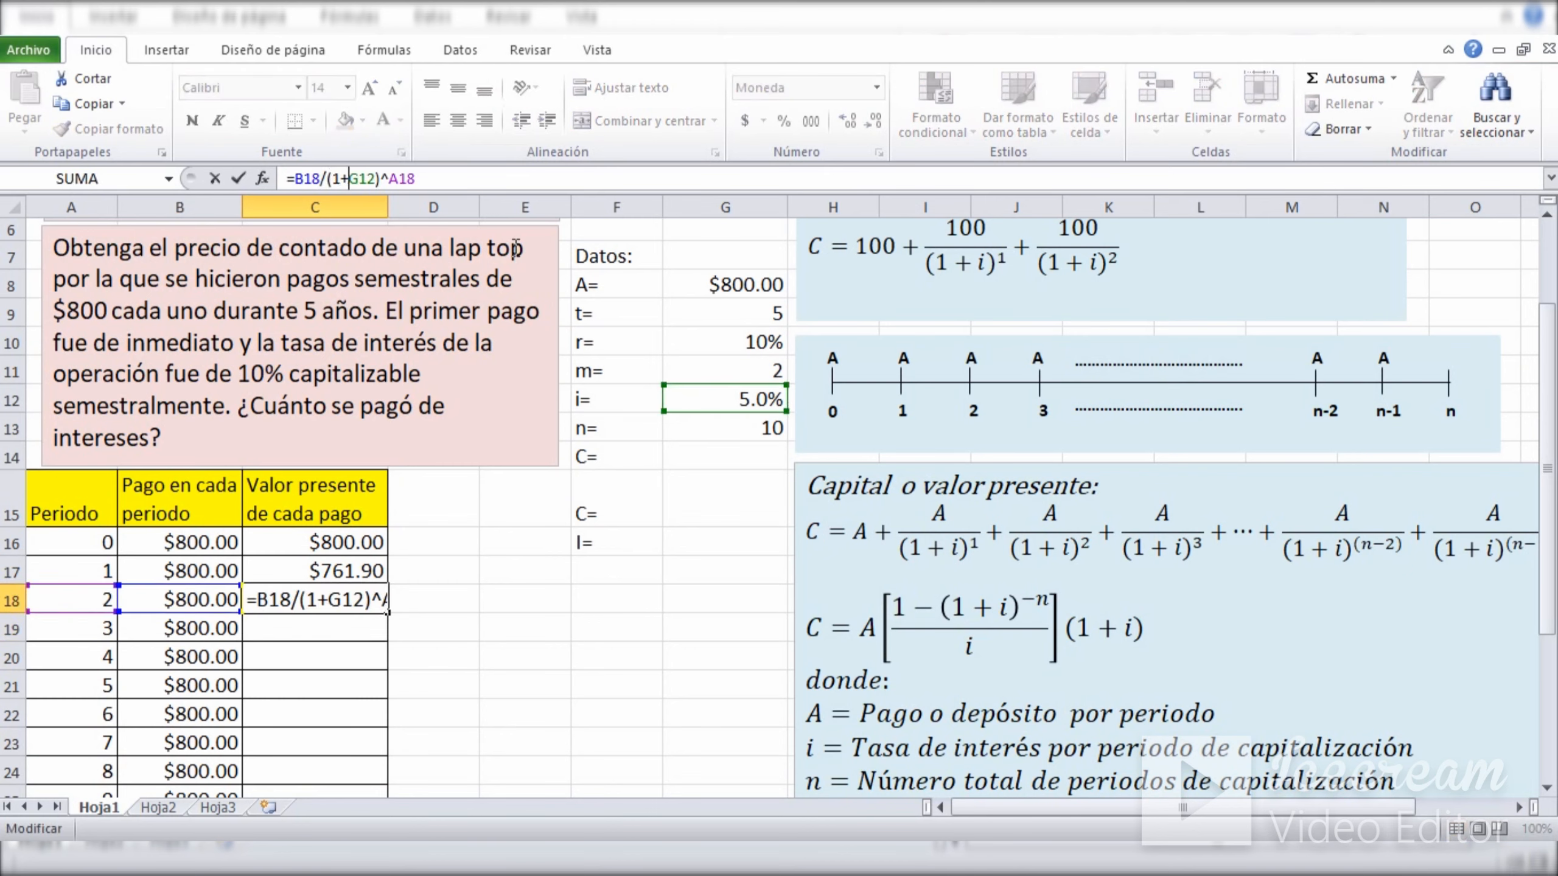
{"action": "type", "text": "$"}
{"action": "key", "text": "Right"}
{"action": "type", "text": "$"}
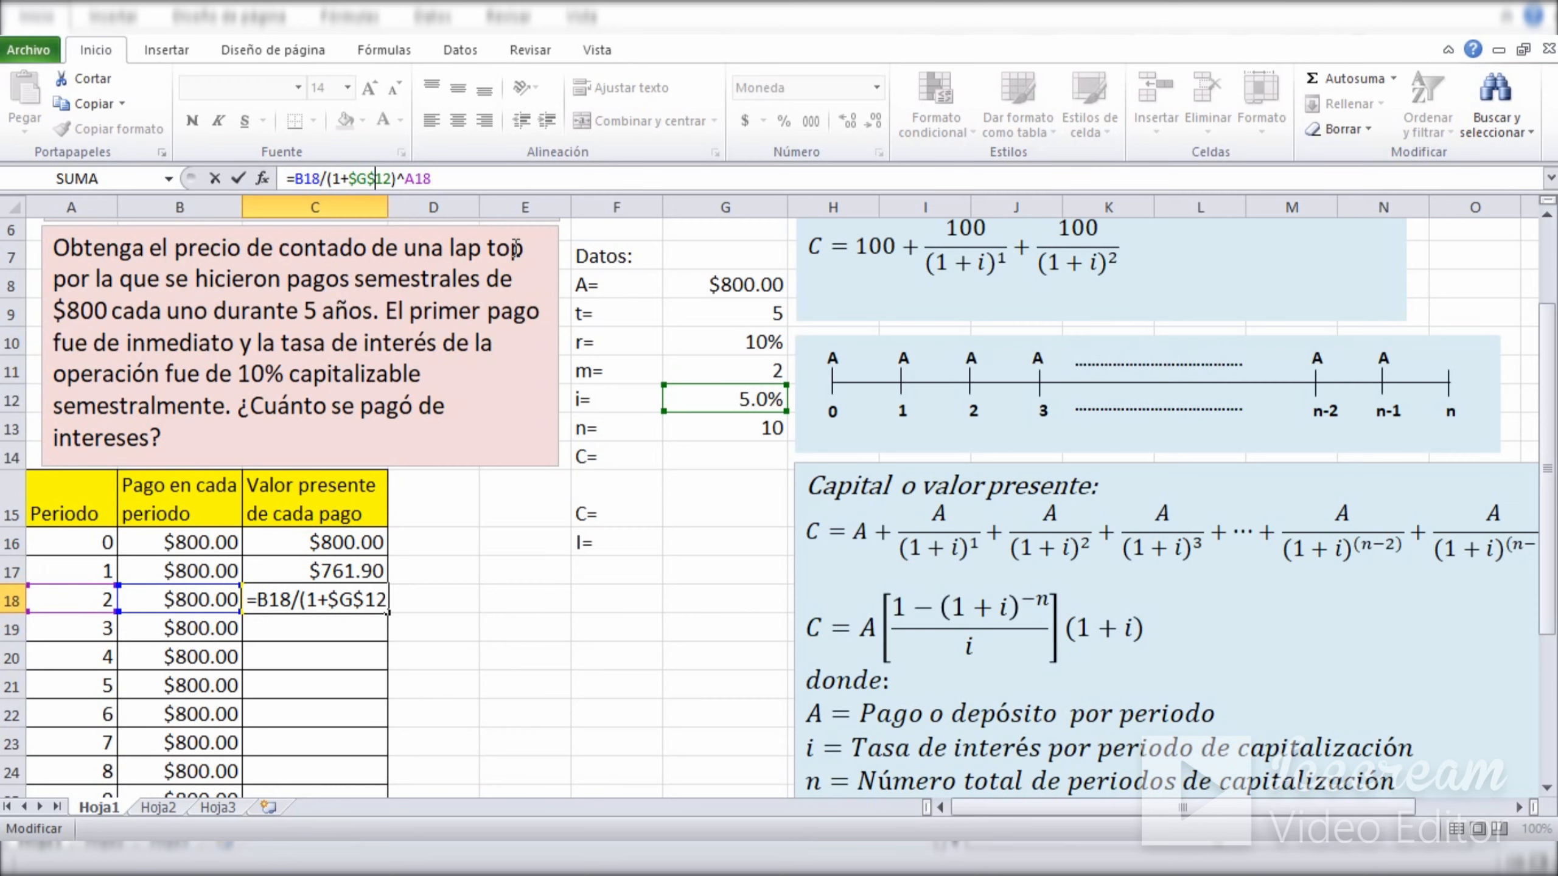
{"action": "key", "text": "Return"}
Fill the present value formula from C18 down through period 9 in C25.
{"action": "left_click_drag", "start_coordinate": [1542, 376], "coordinate": [1548, 456]}
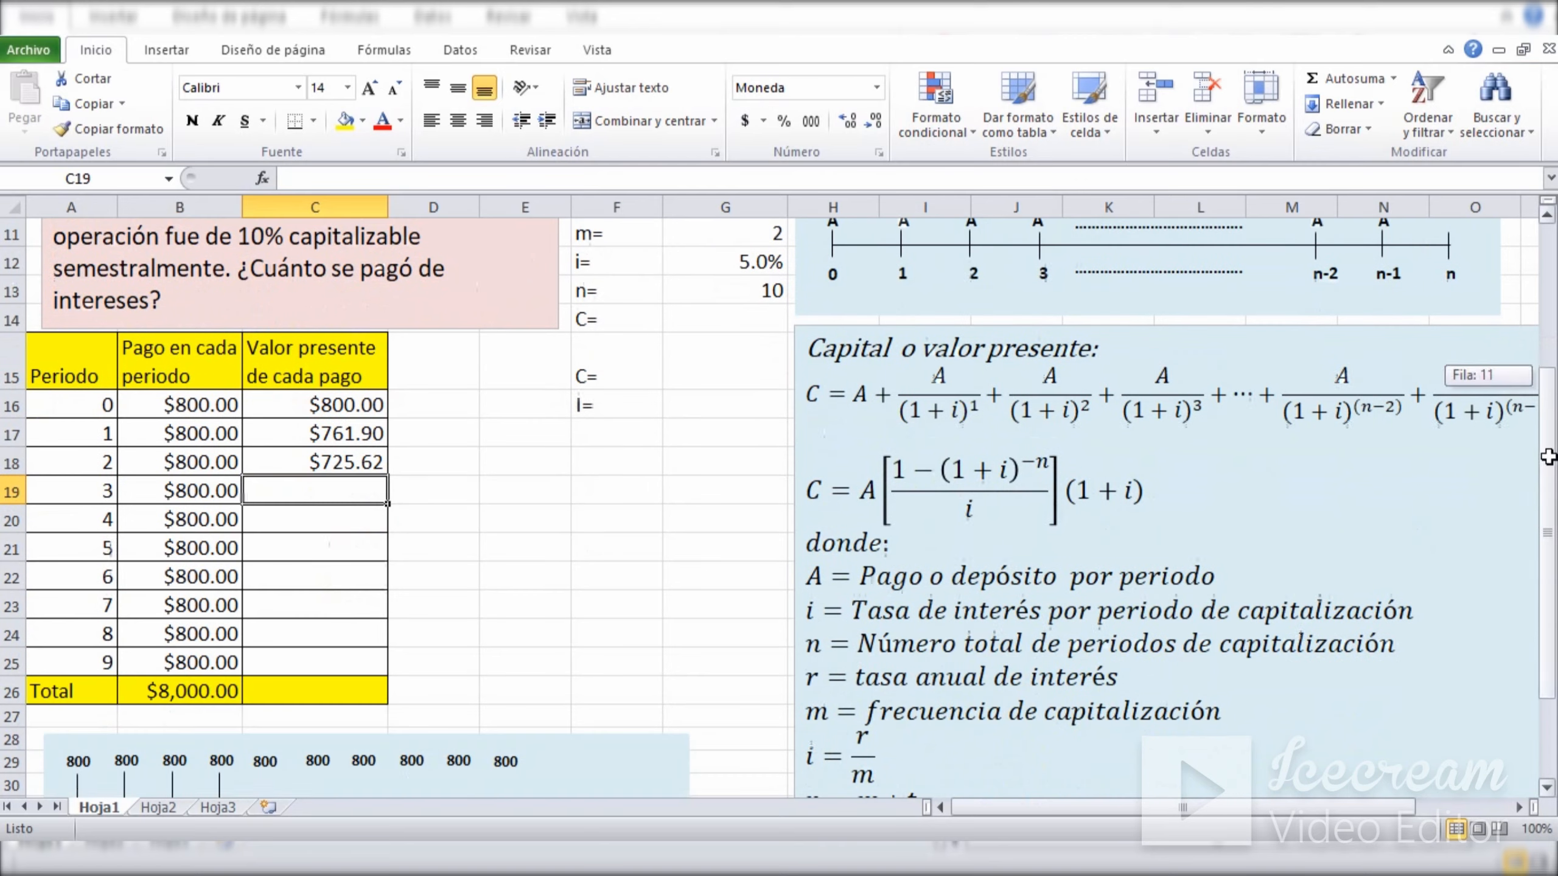
{"action": "left_click", "coordinate": [331, 465]}
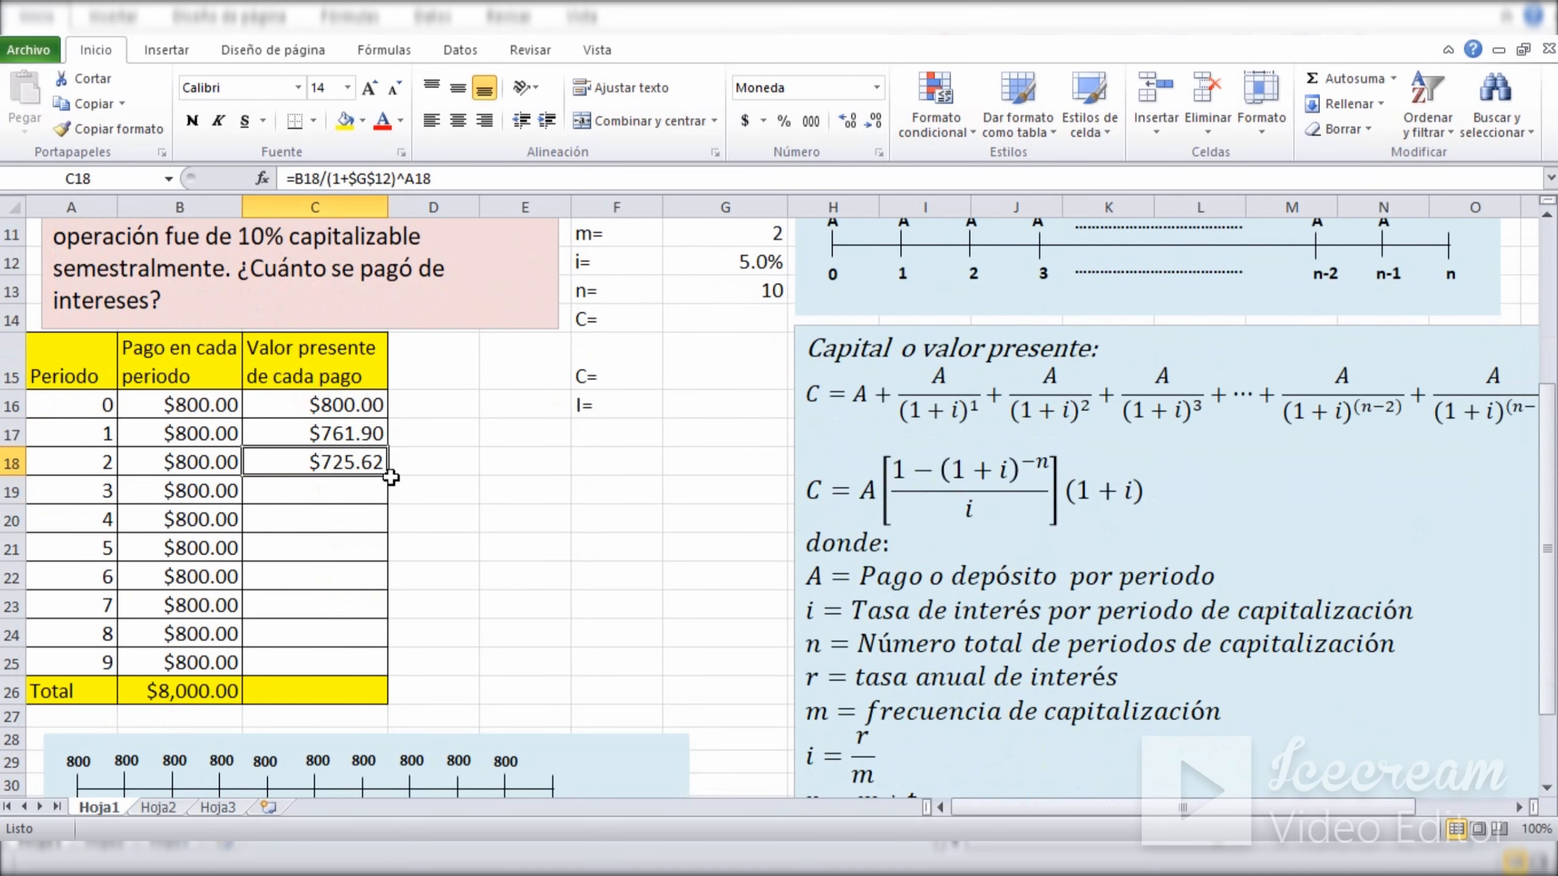
{"action": "left_click_drag", "start_coordinate": [390, 478], "coordinate": [336, 664]}
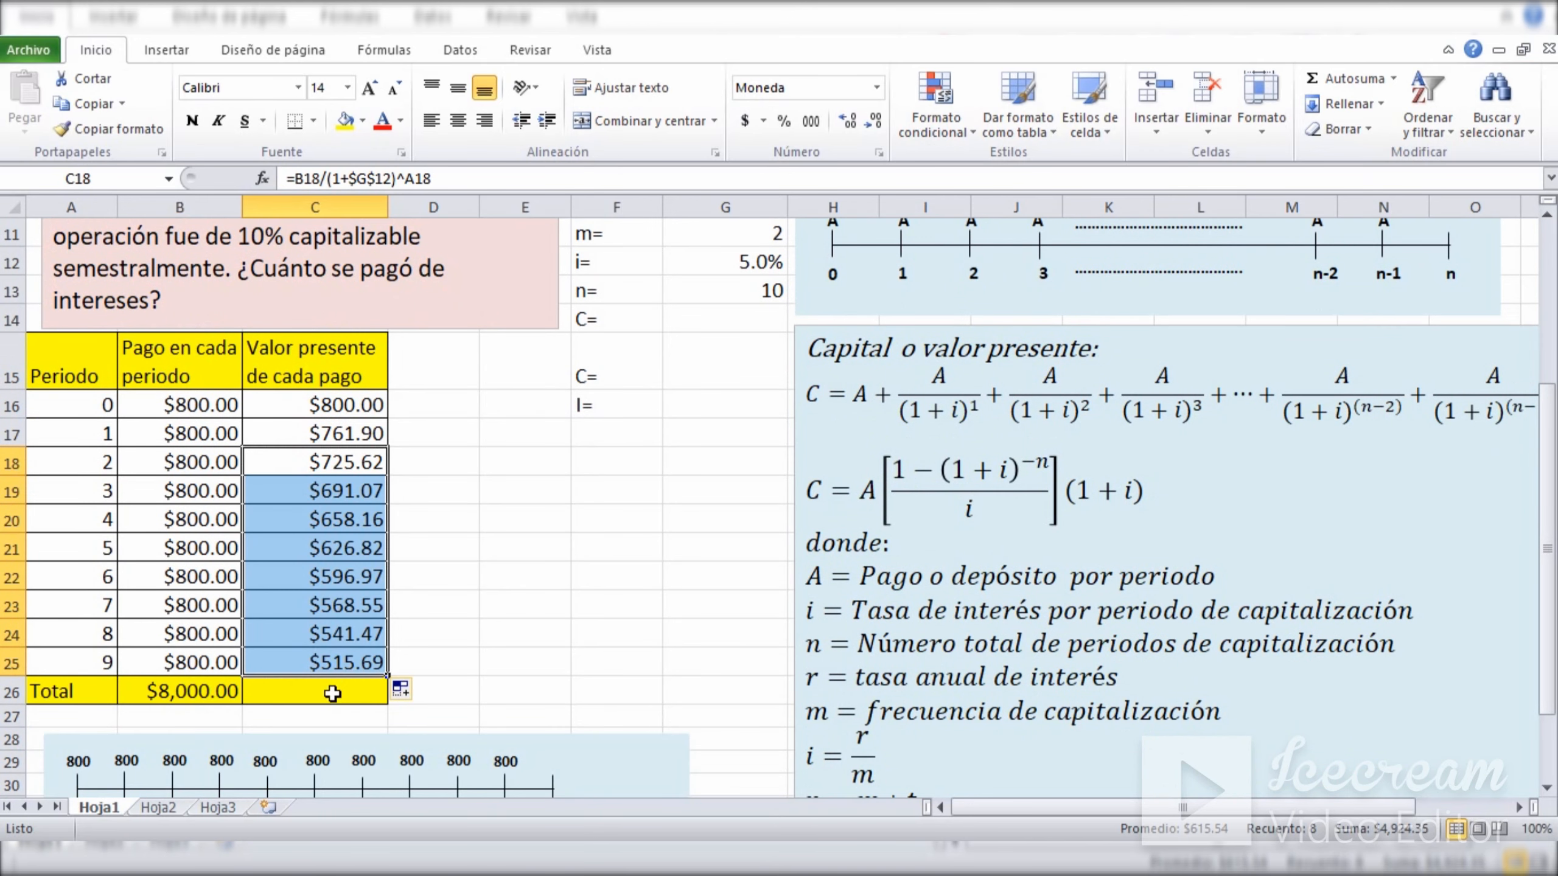
Total the present values of all payments in C26 with =SUMA(C16:C25).
{"action": "left_click", "coordinate": [332, 693]}
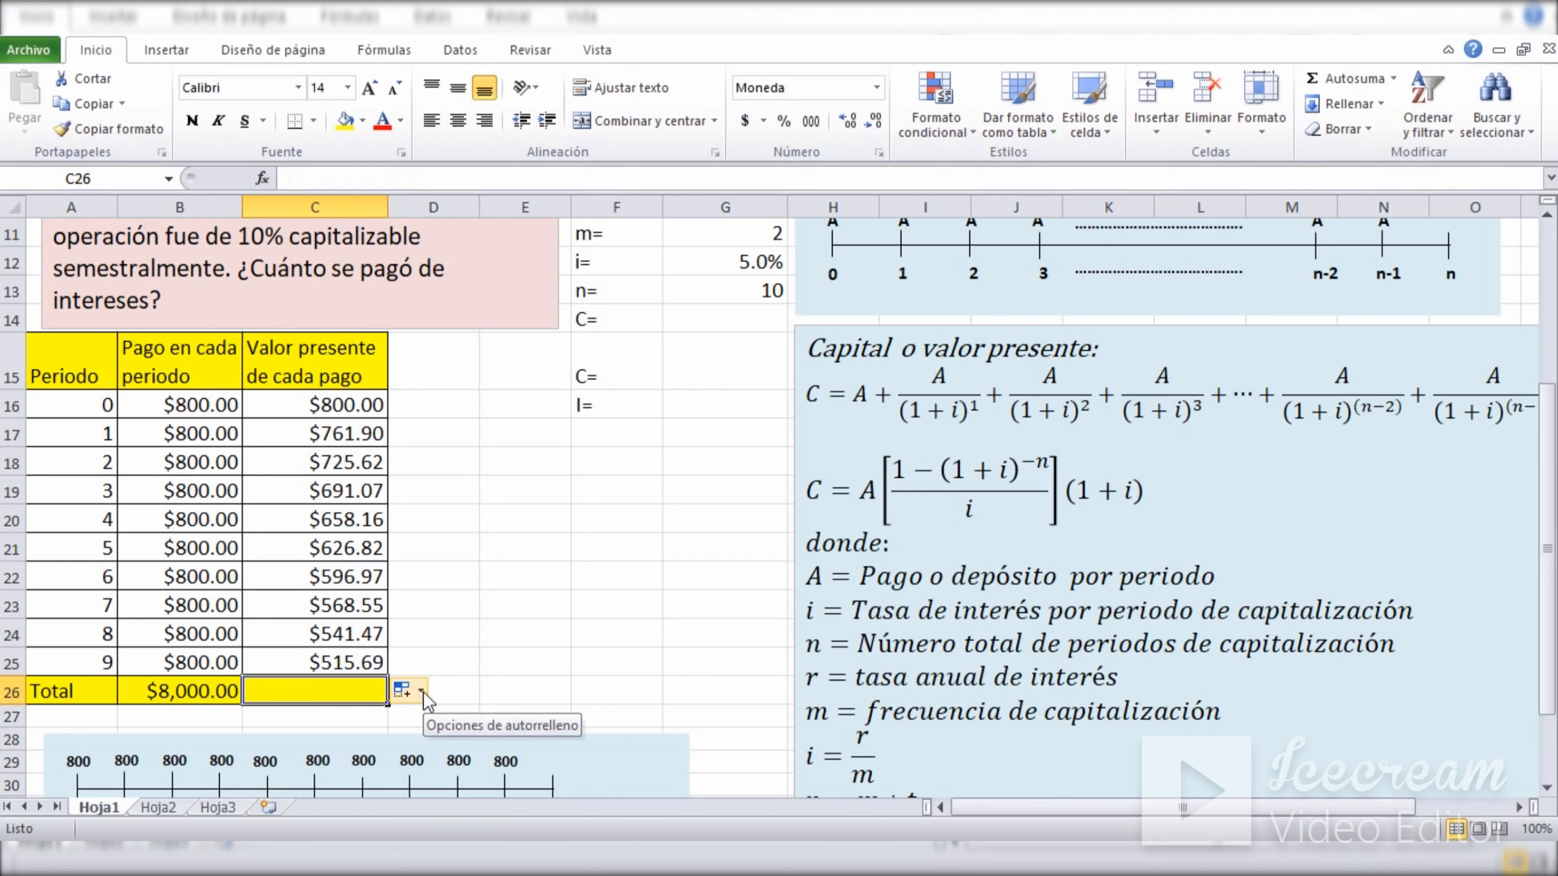
{"action": "type", "text": "=suma"}
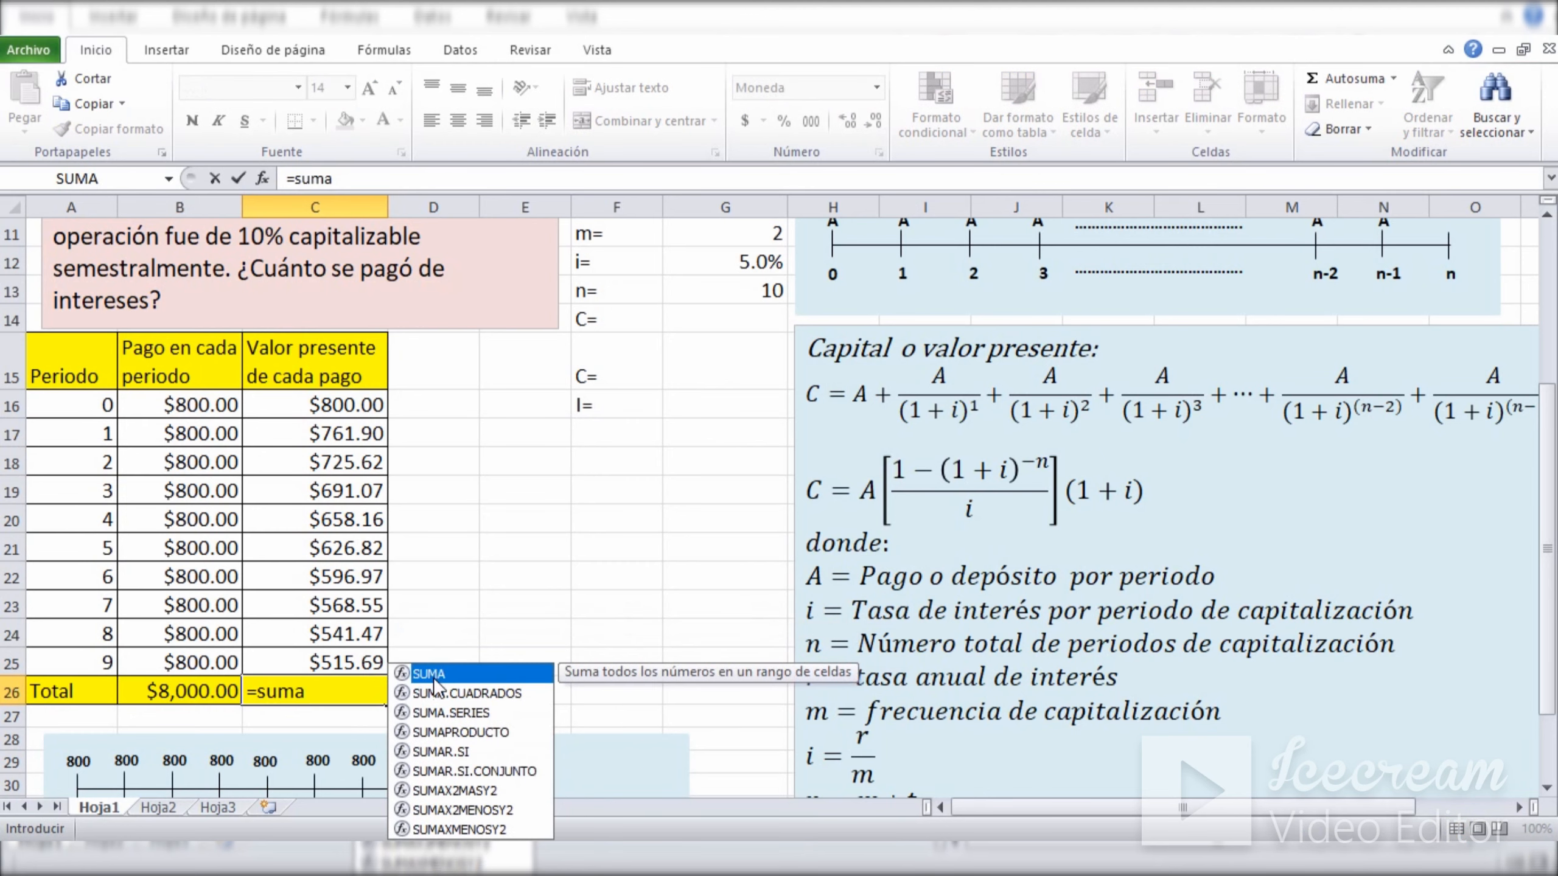
{"action": "double_click", "coordinate": [435, 678]}
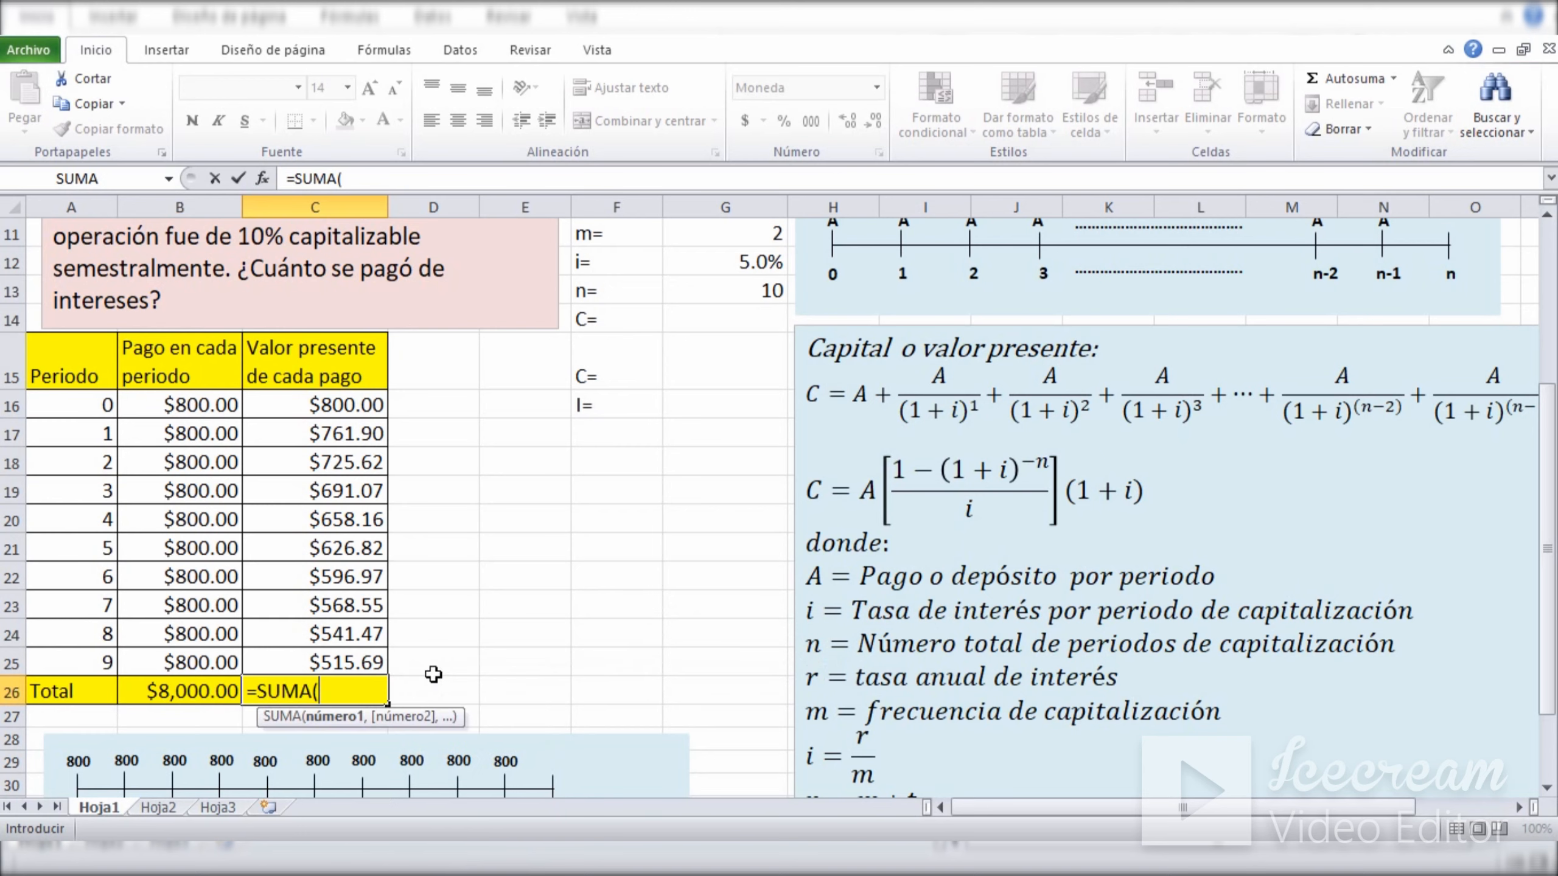
{"action": "left_click", "coordinate": [292, 408]}
{"action": "left_click_drag", "start_coordinate": [292, 408], "coordinate": [292, 651]}
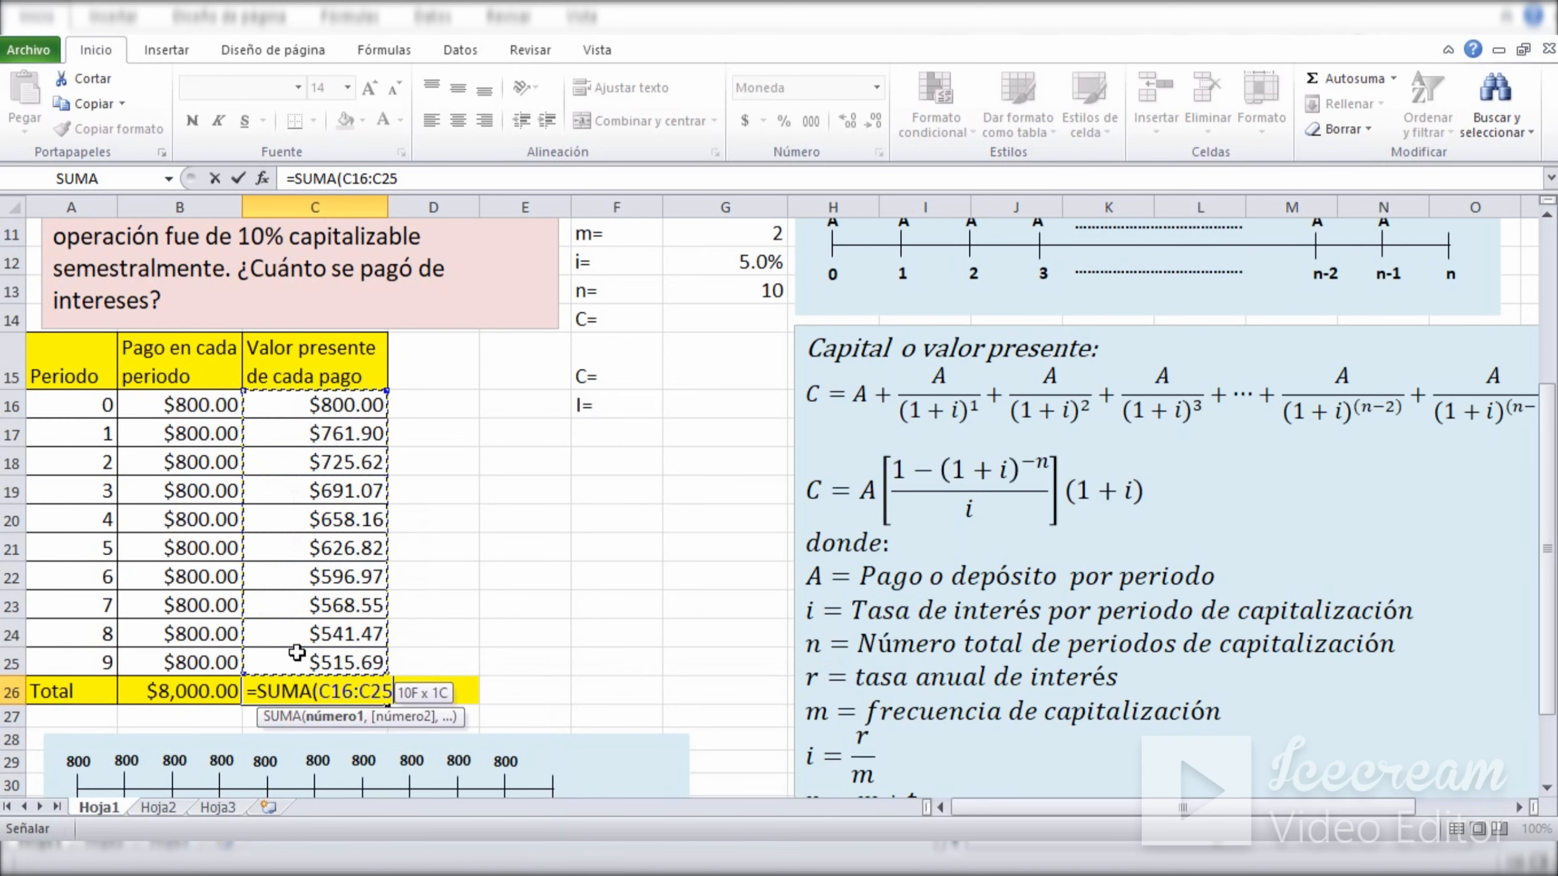
{"action": "type", "text": ")"}
{"action": "key", "text": "Return"}
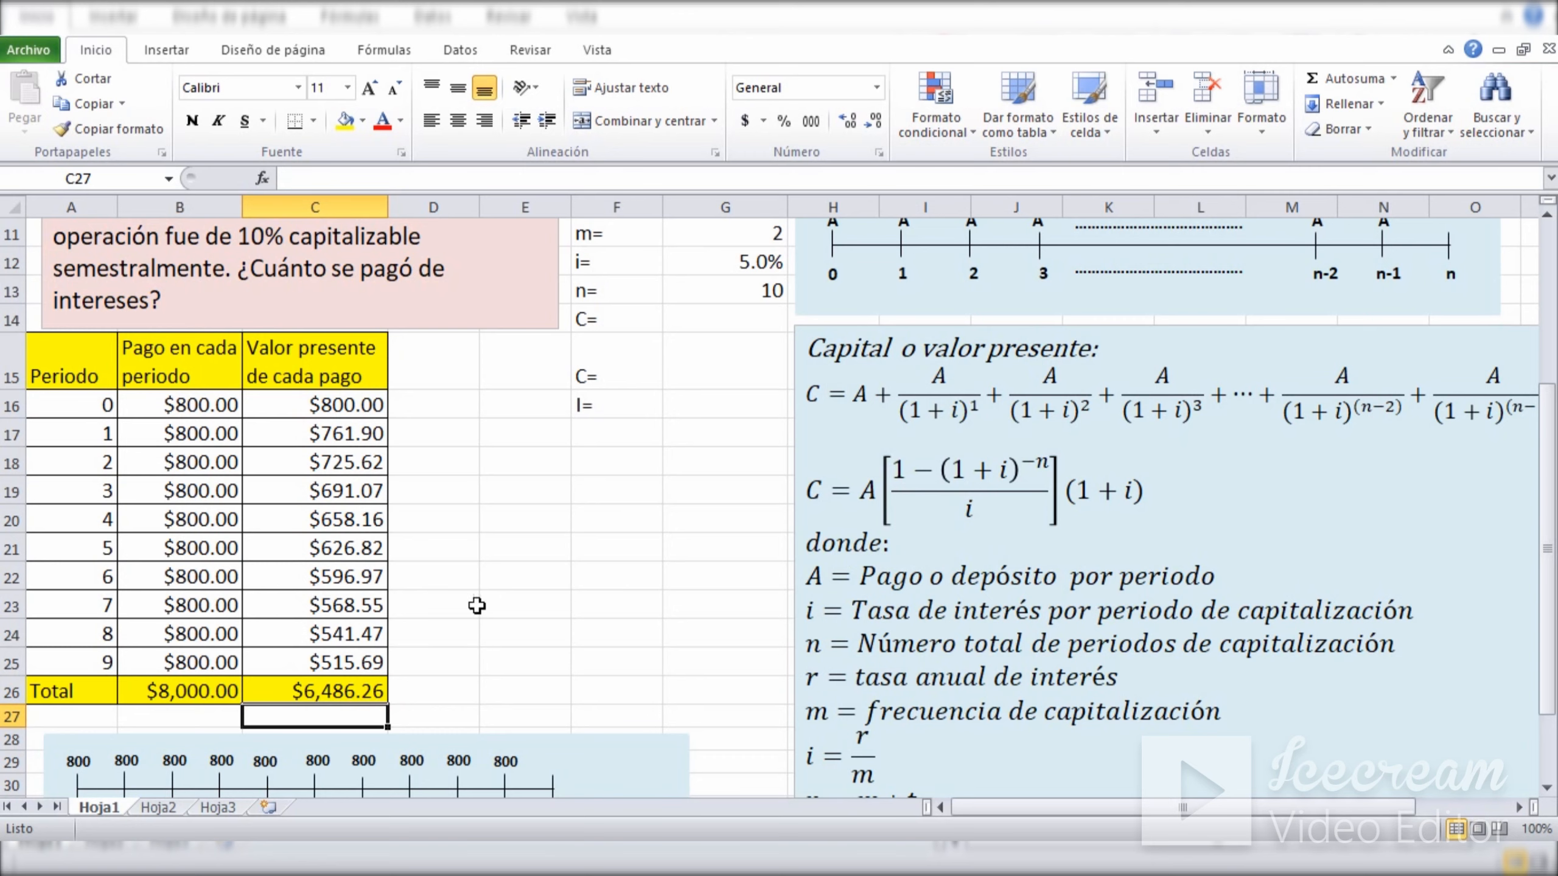
{"action": "left_click", "coordinate": [588, 568]}
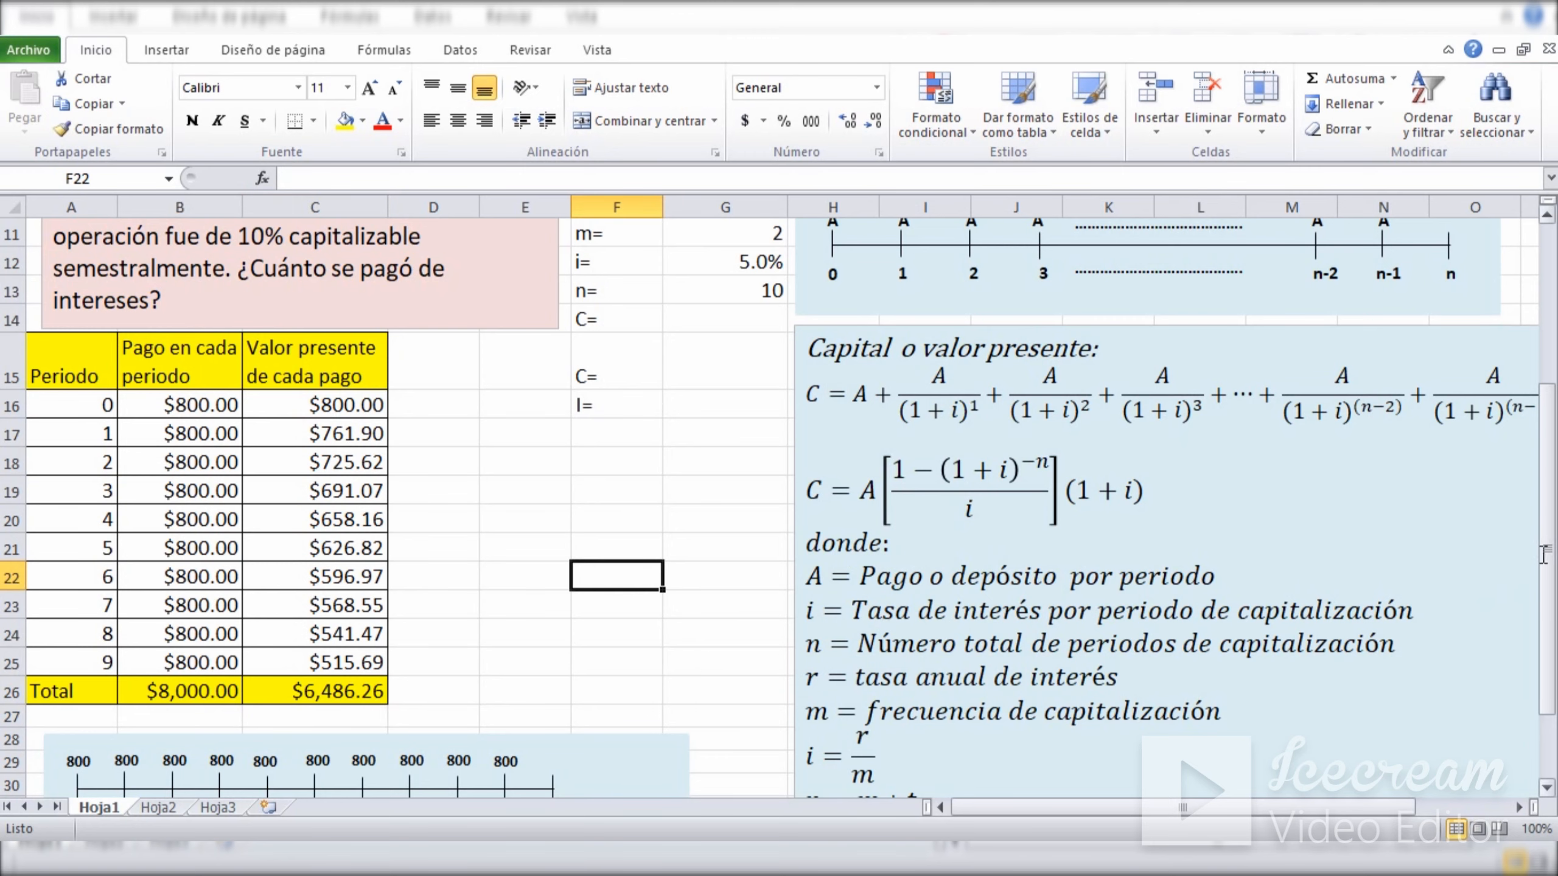
Calculate the cash price in G14 with =G8*(1-(1+G12)^-G13)/G12*(1+G12) and compare it with the present value total in C26.
{"action": "left_click_drag", "start_coordinate": [1544, 556], "coordinate": [1547, 513]}
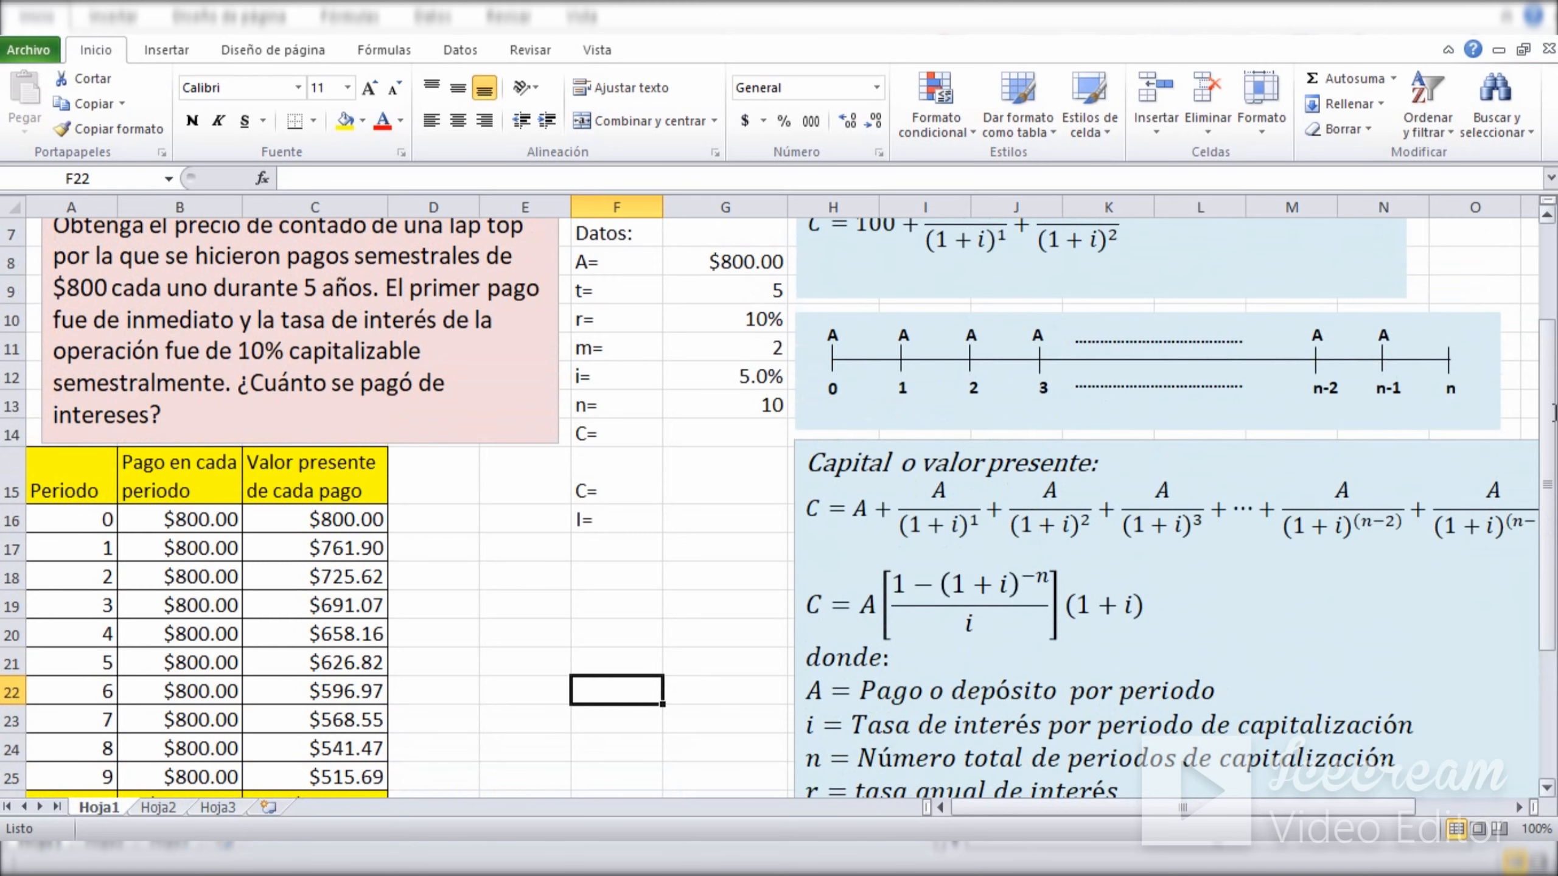
{"action": "mouse_move", "coordinate": [1553, 412]}
{"action": "left_mouse_down"}
{"action": "mouse_move", "coordinate": [1550, 457]}
{"action": "mouse_move", "coordinate": [1550, 424]}
{"action": "left_mouse_up"}
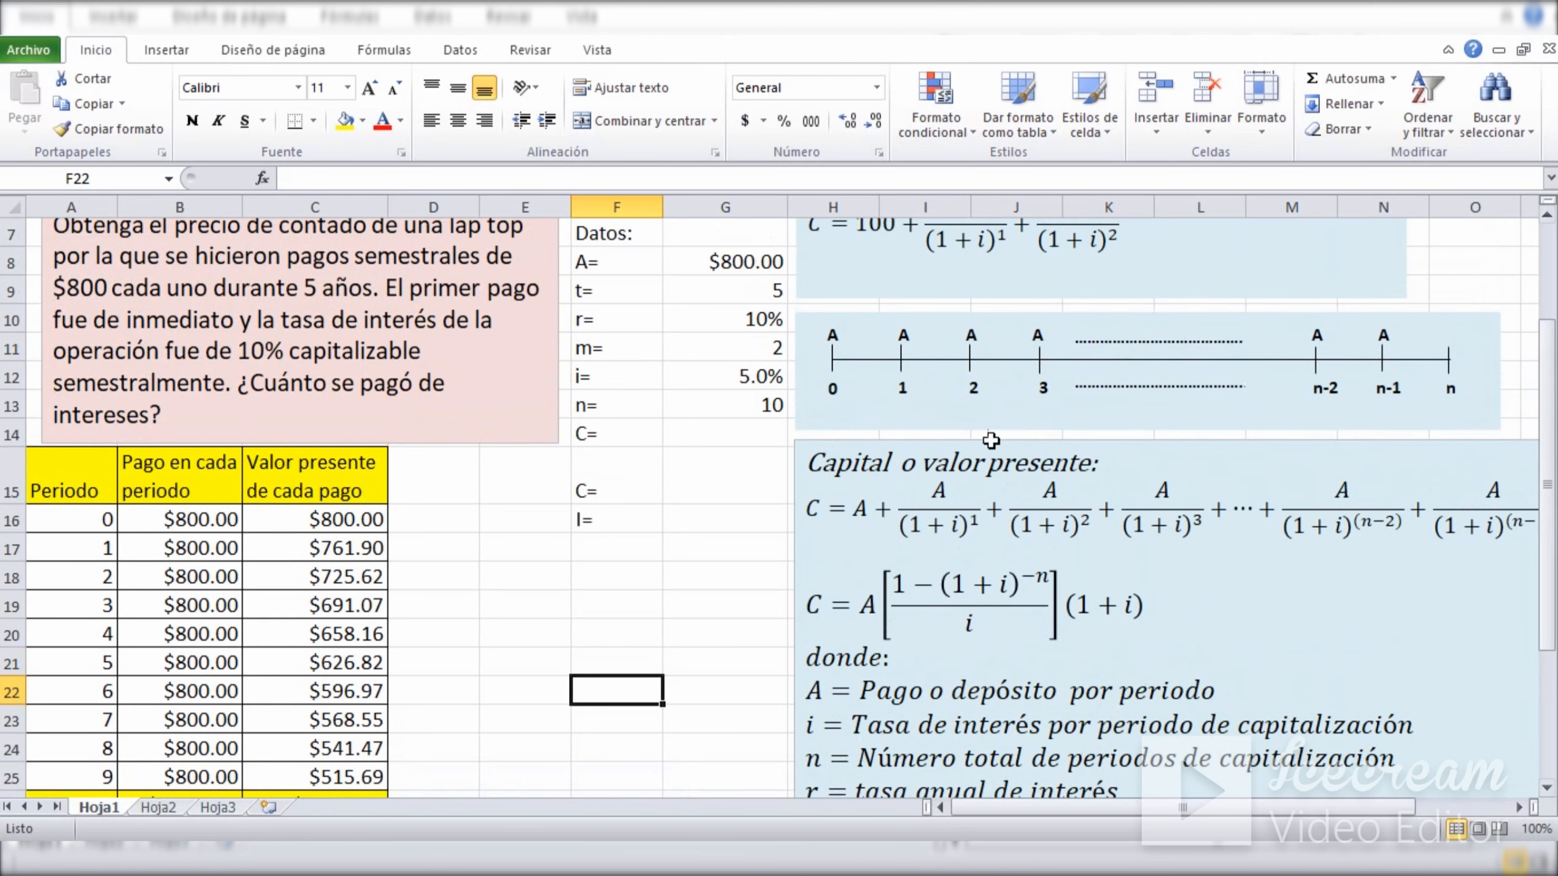
{"action": "left_click", "coordinate": [692, 444]}
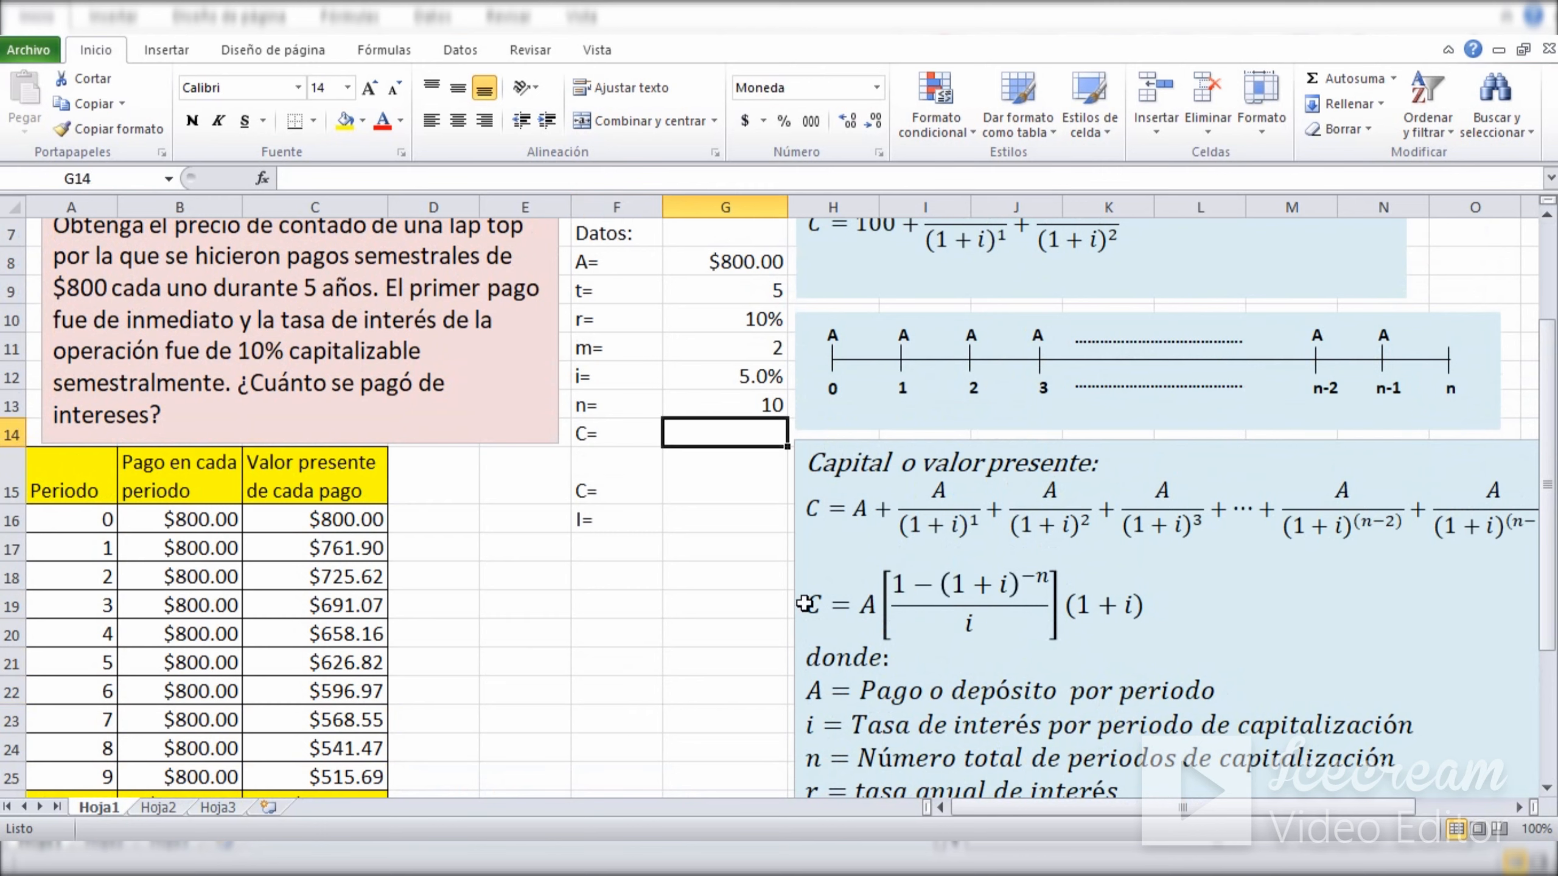
{"action": "left_click", "coordinate": [1182, 617]}
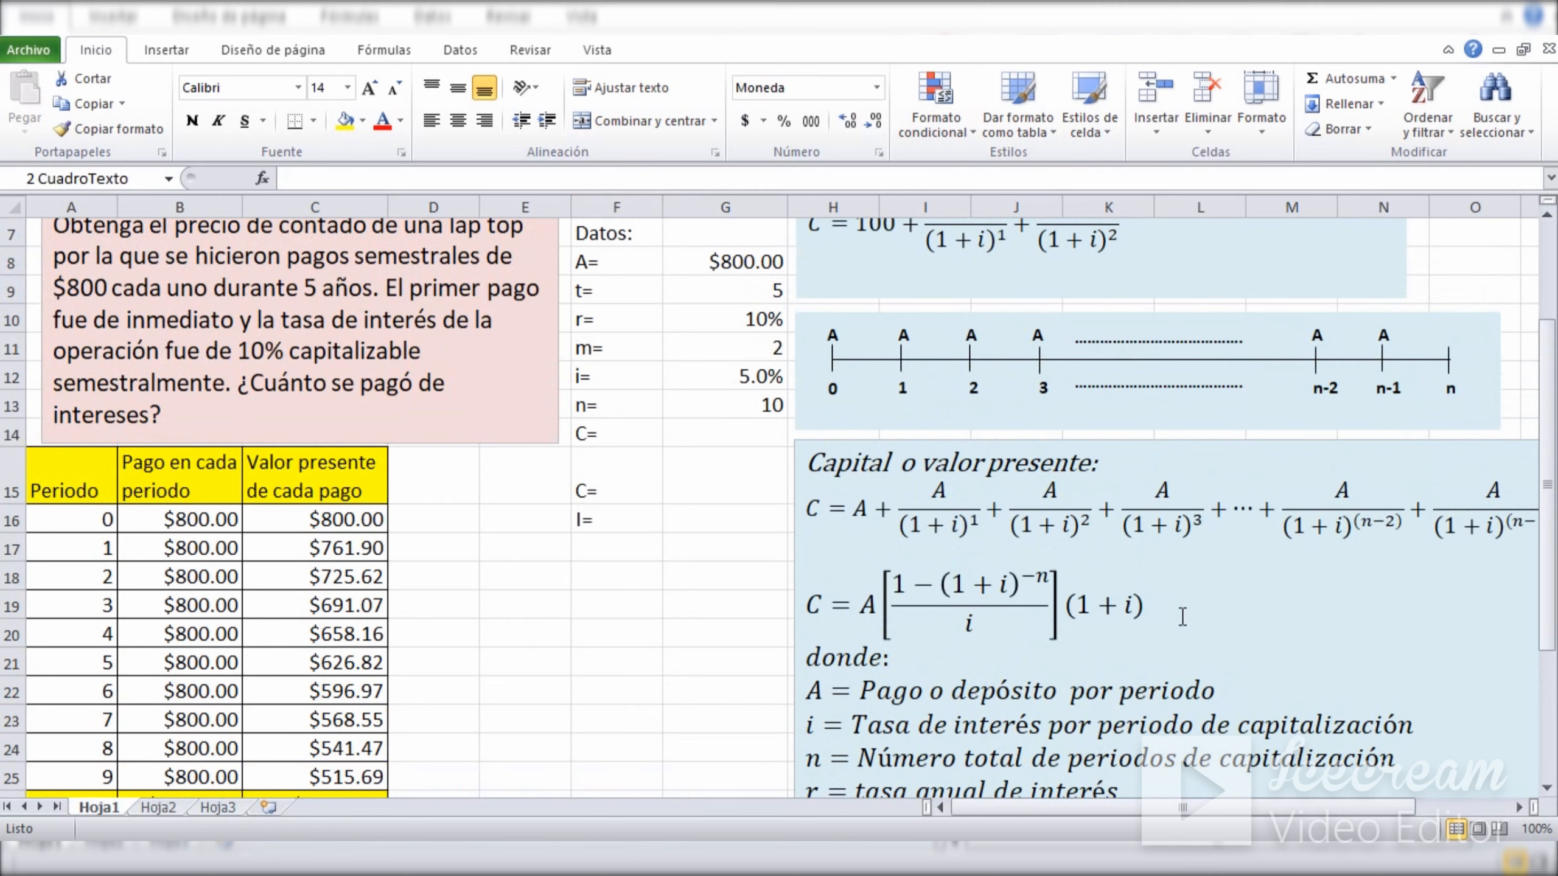
{"action": "double_click", "coordinate": [1183, 616]}
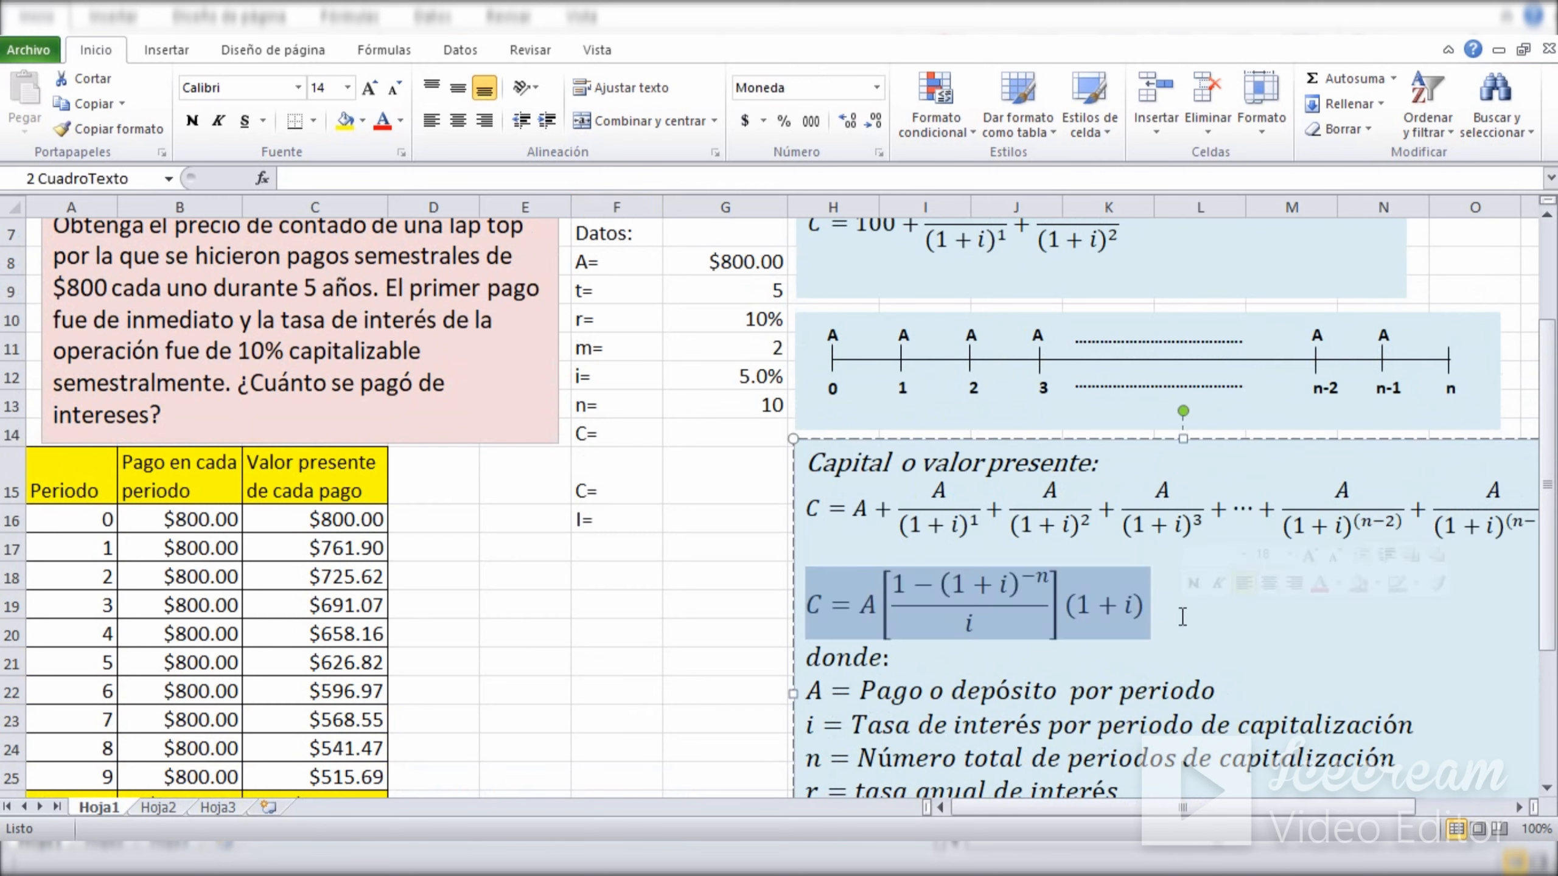
{"action": "left_click", "coordinate": [729, 434]}
{"action": "type", "text": "="}
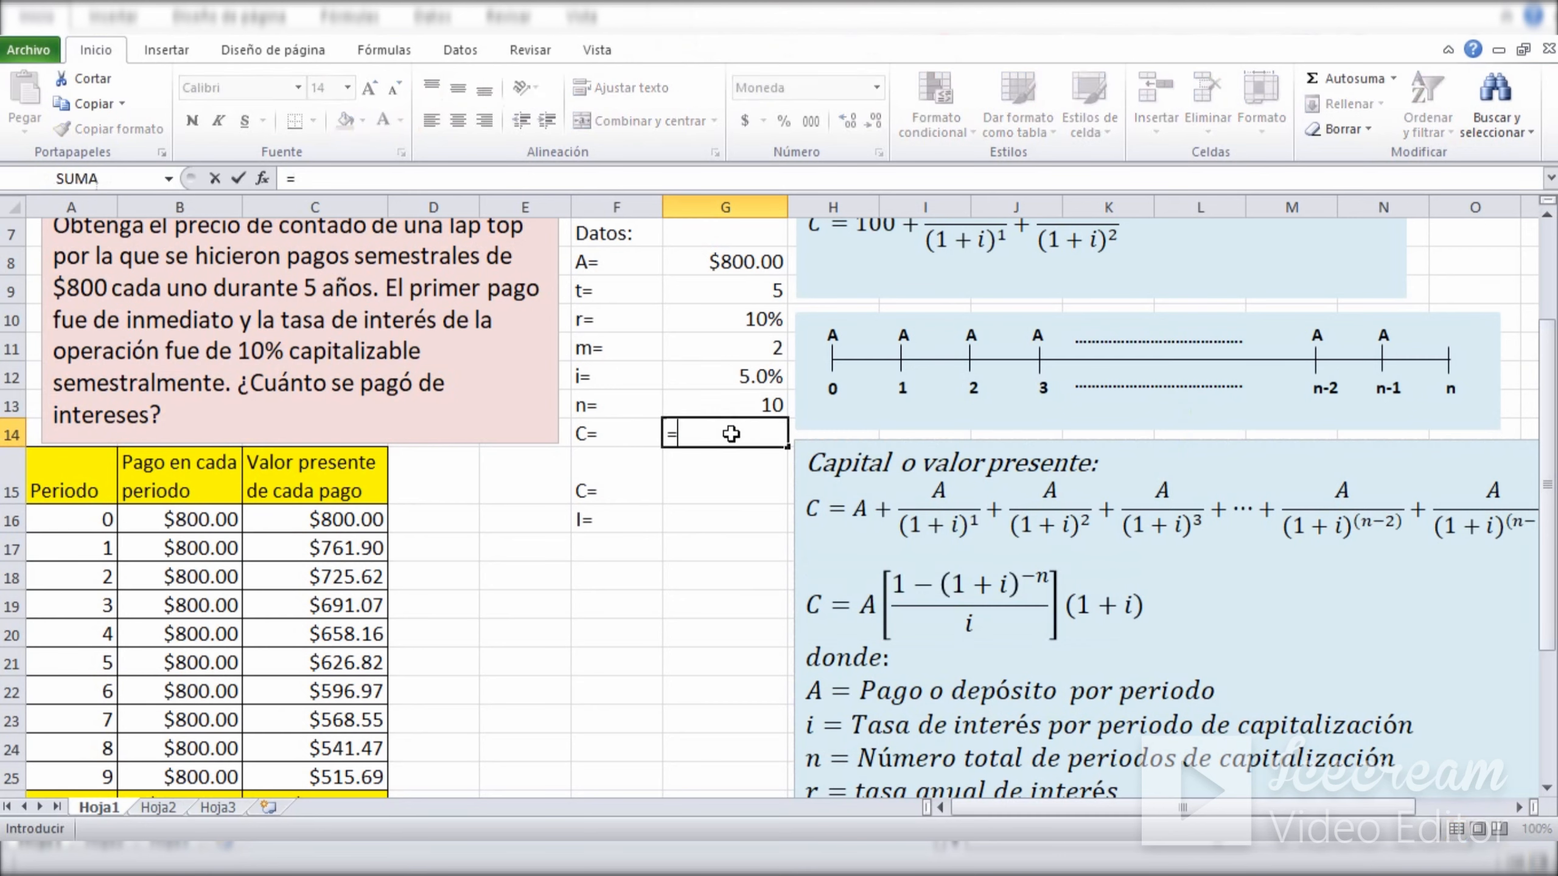
{"action": "left_click", "coordinate": [732, 262]}
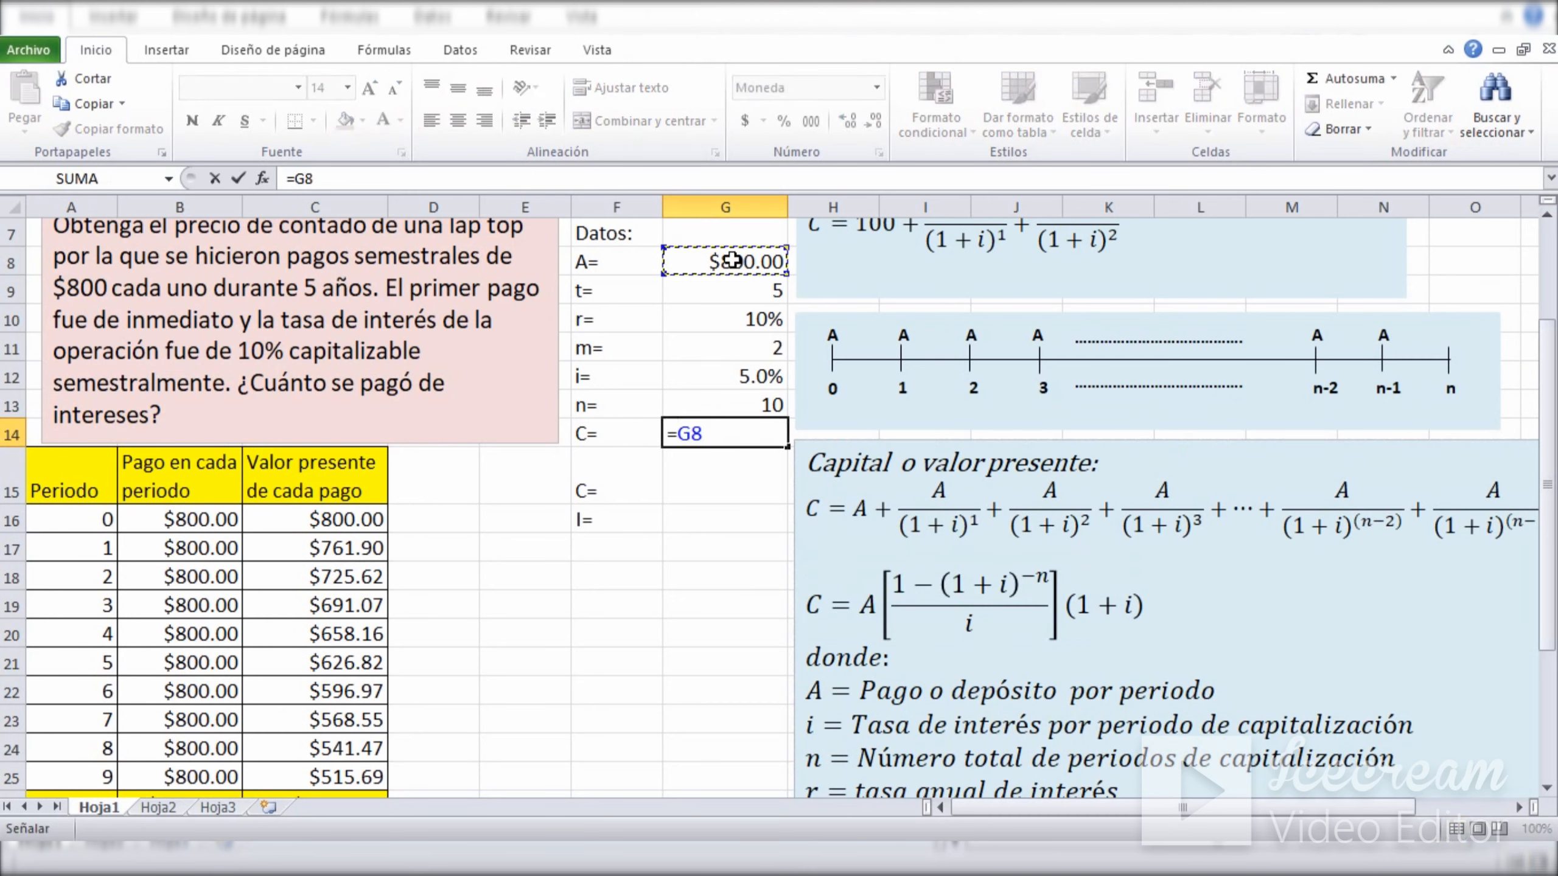
{"action": "type", "text": "*("}
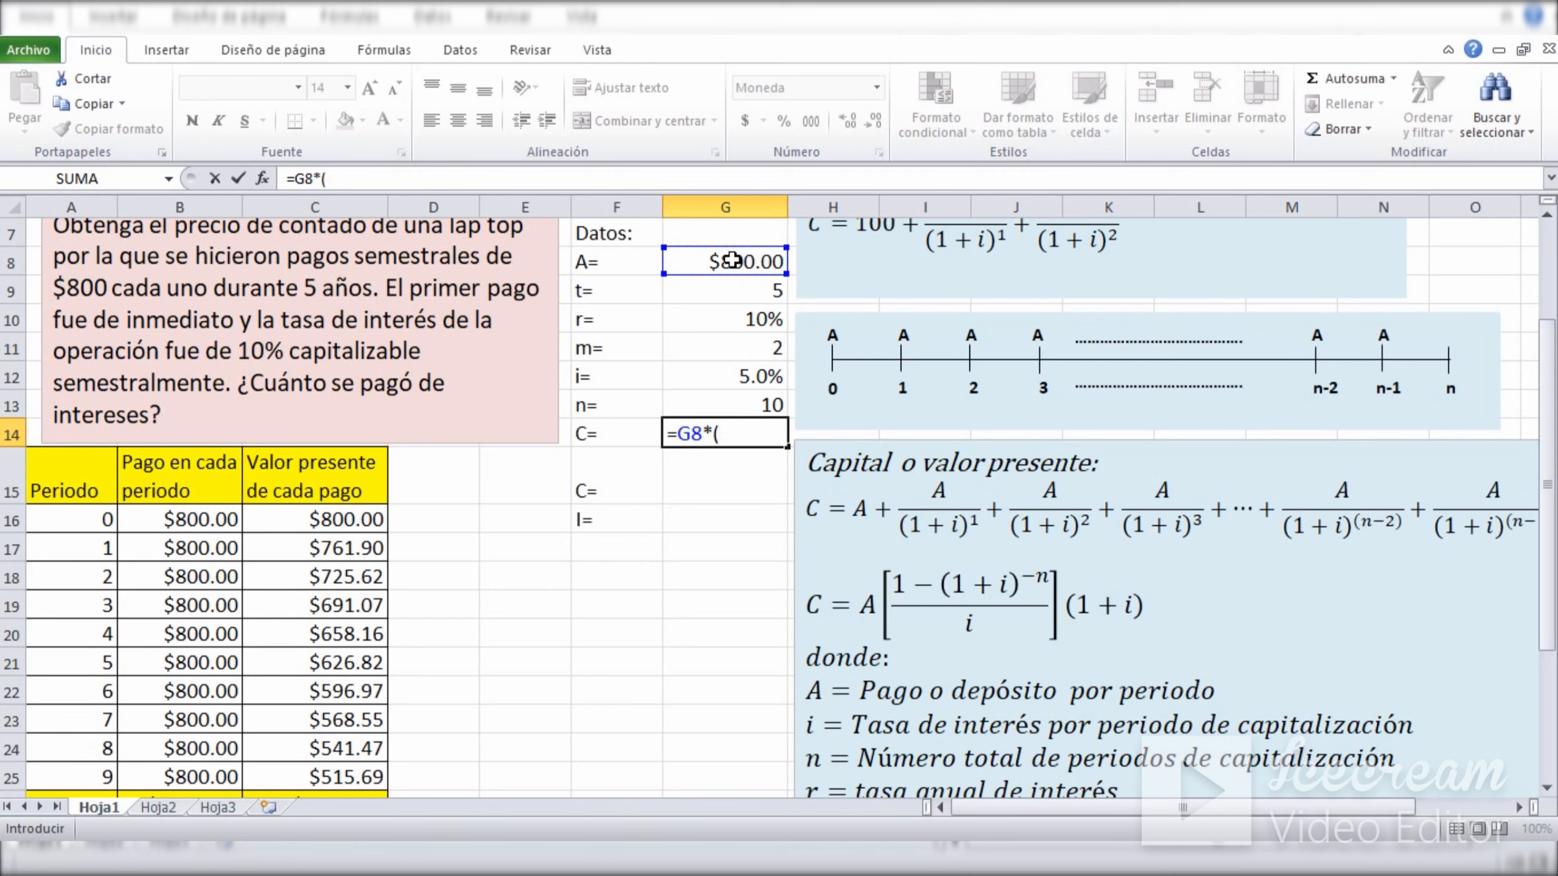
{"action": "type", "text": "1-(1+"}
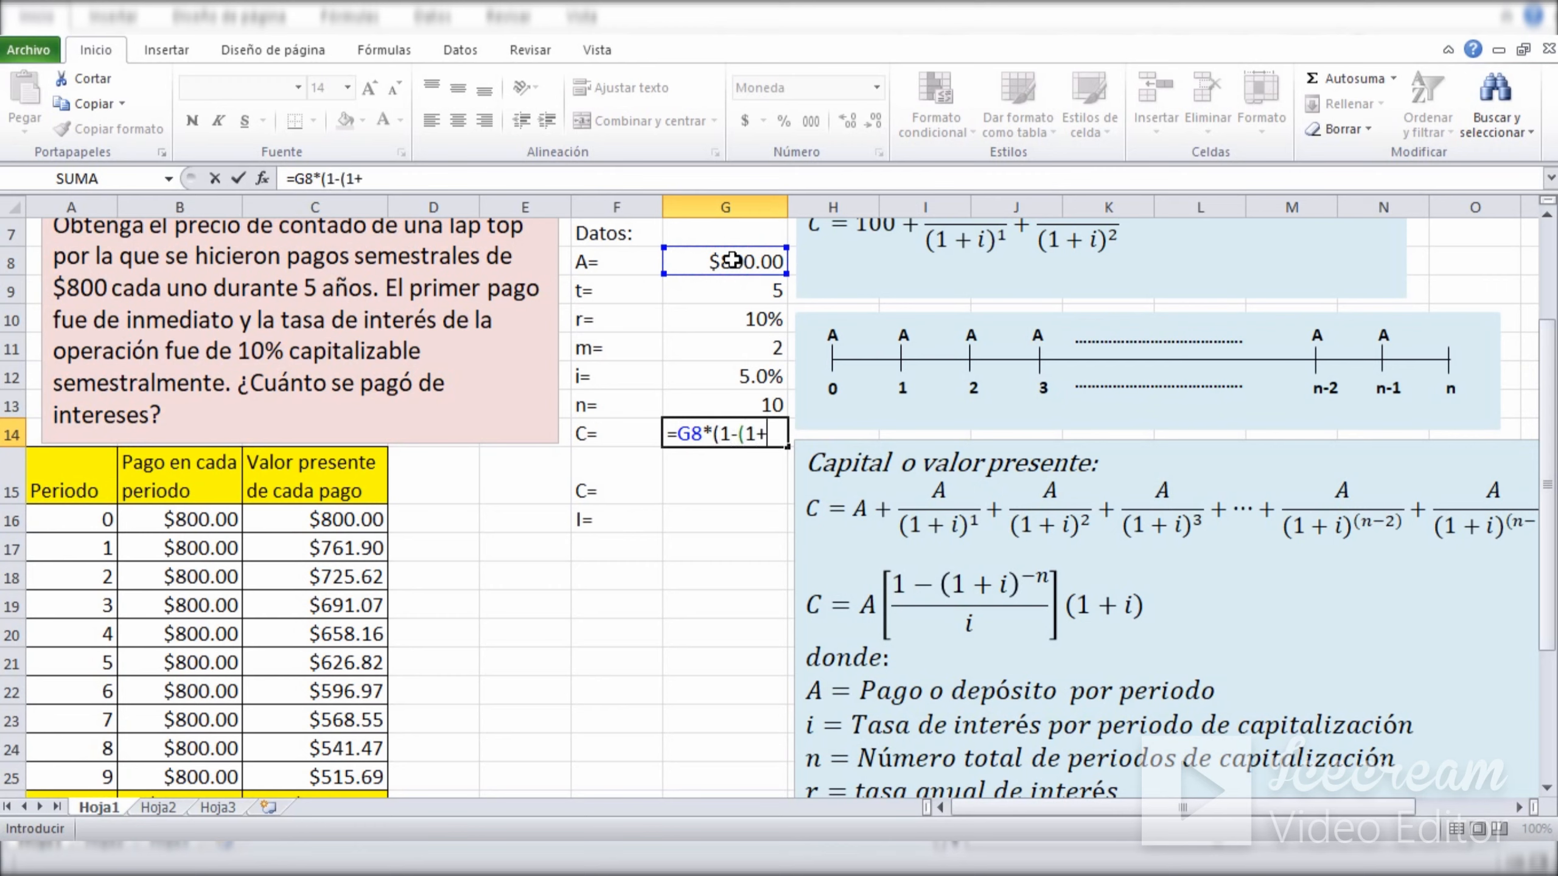
{"action": "left_click", "coordinate": [736, 382]}
{"action": "type", "text": ")"}
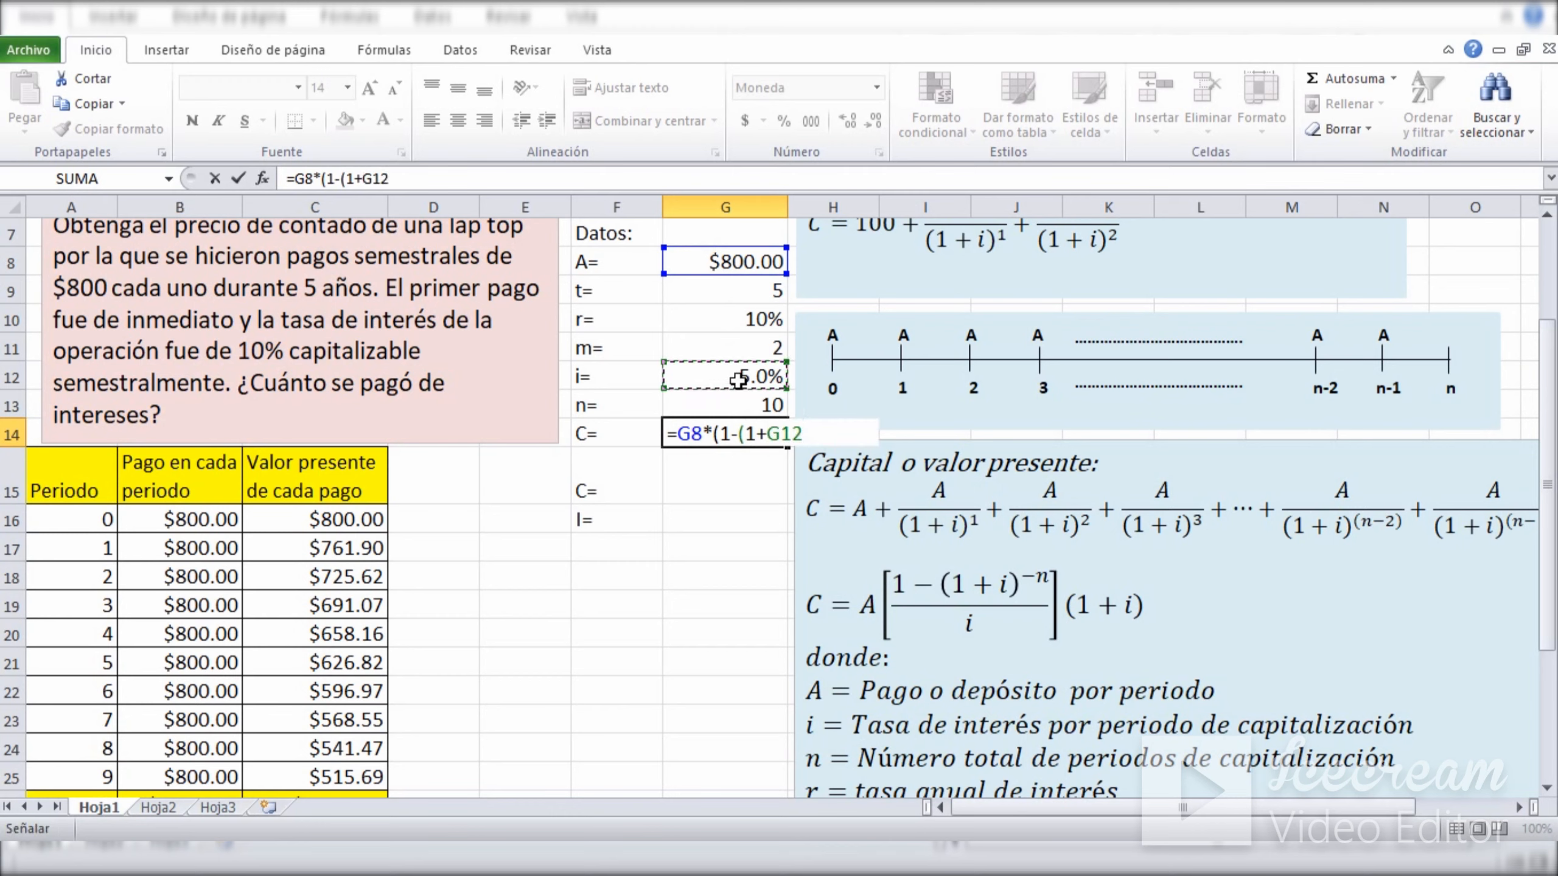
{"action": "type", "text": "^"}
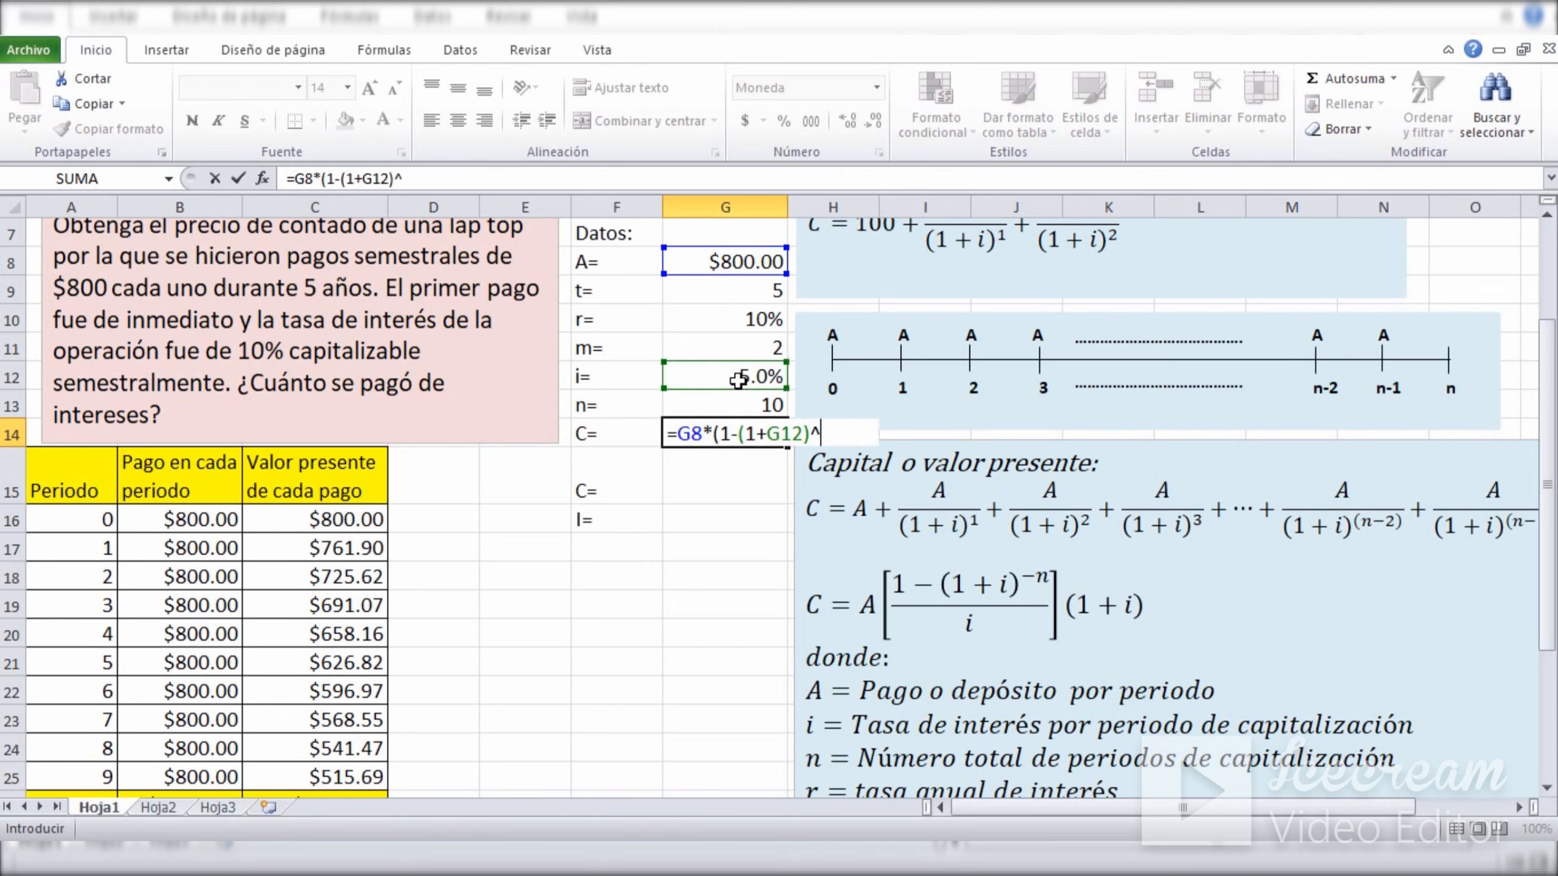
{"action": "type", "text": "-"}
{"action": "left_click", "coordinate": [734, 404]}
{"action": "type", "text": ")/"}
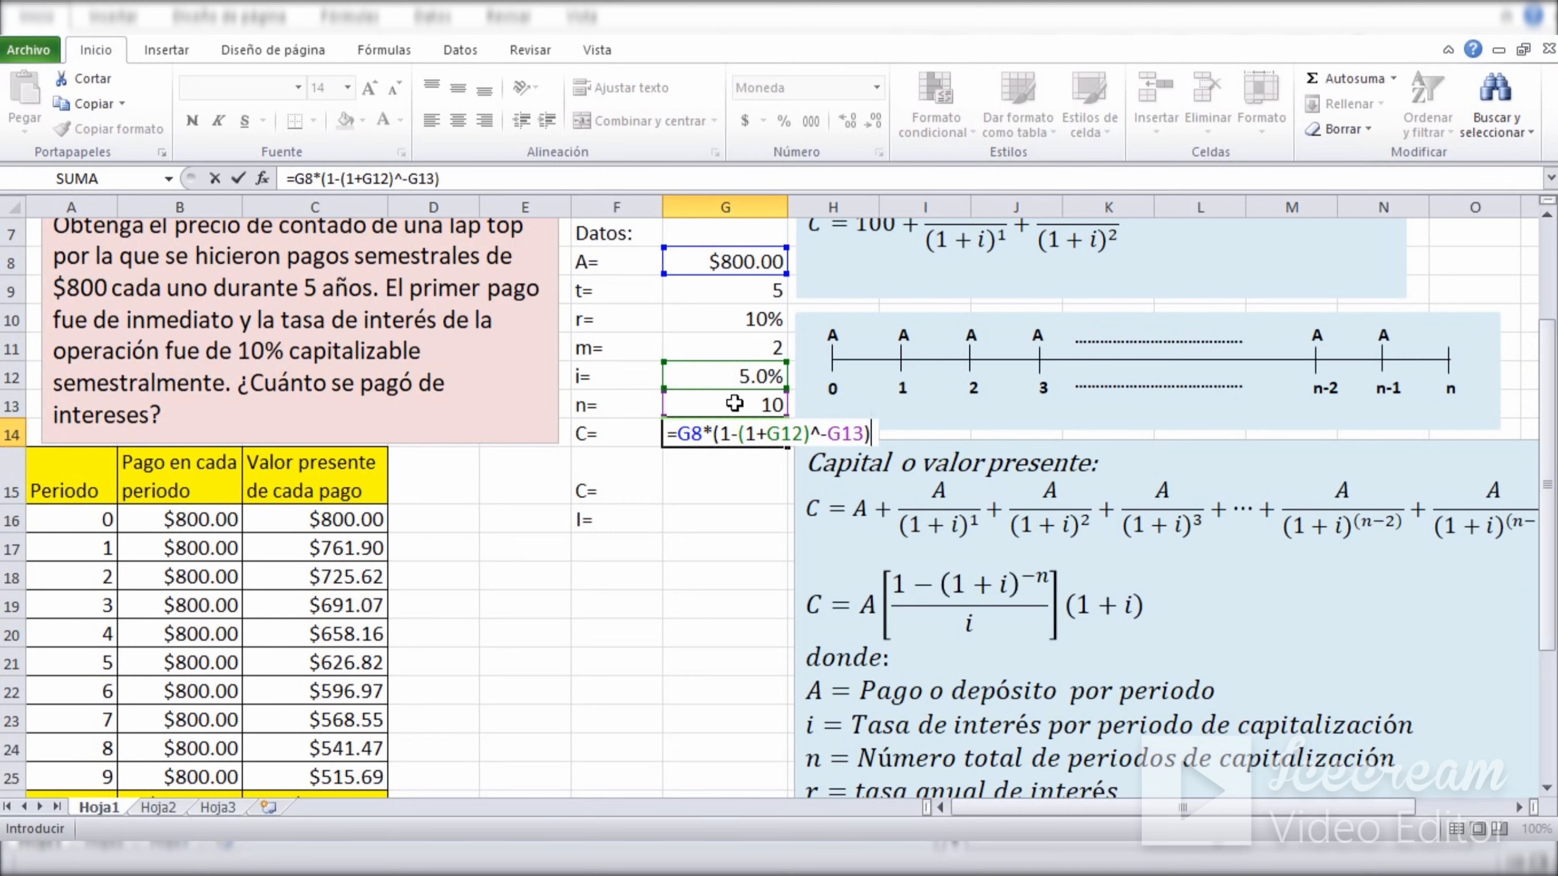
{"action": "left_click", "coordinate": [733, 374]}
{"action": "type", "text": "*("}
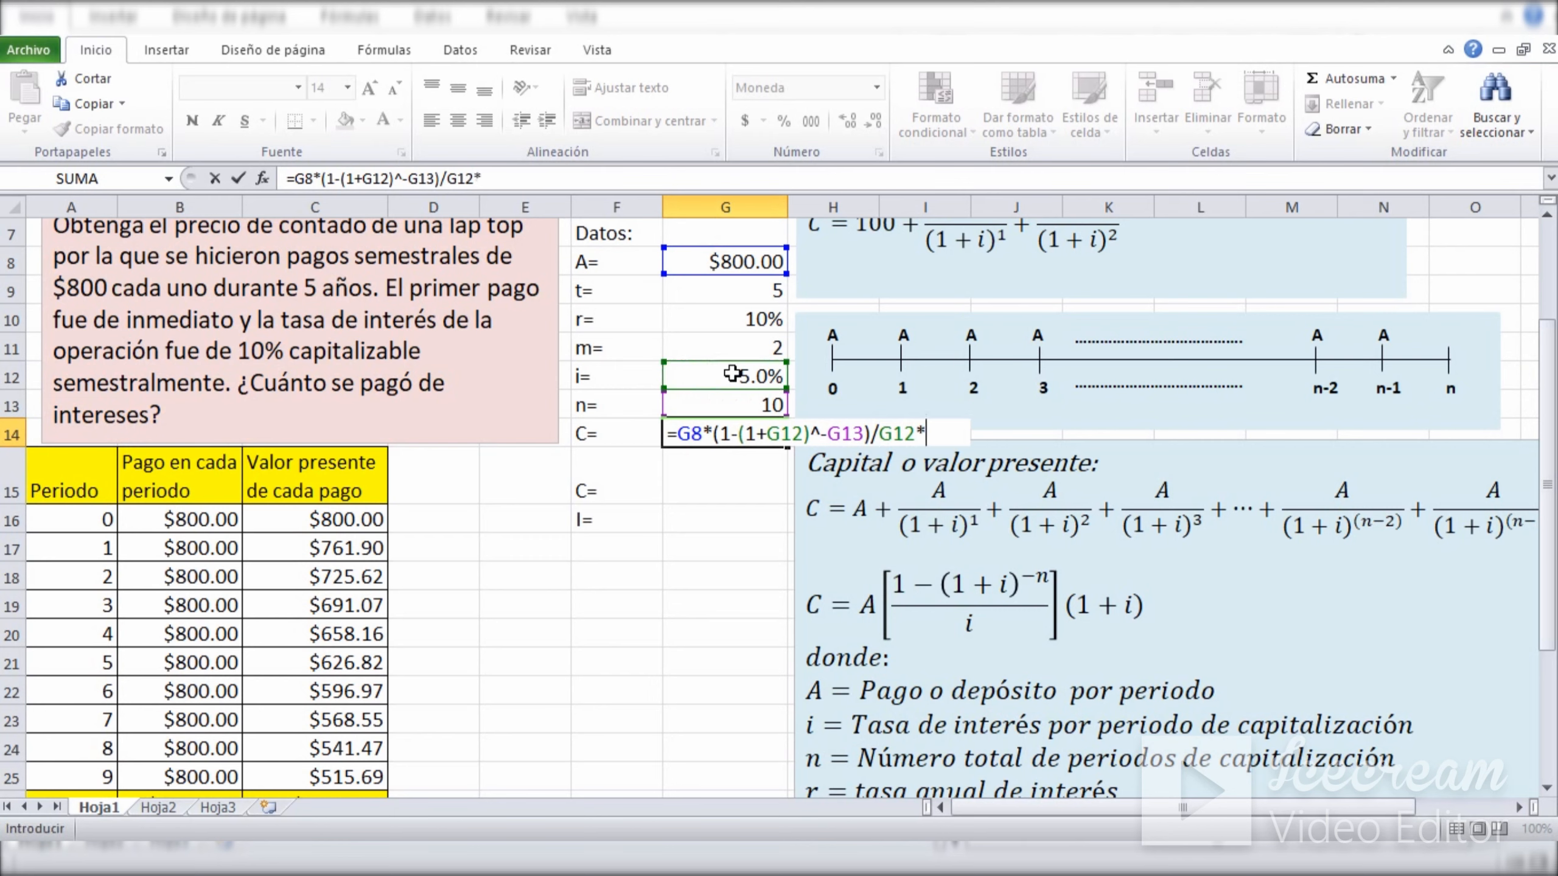
{"action": "type", "text": "1+"}
{"action": "left_click", "coordinate": [733, 374]}
{"action": "type", "text": ")"}
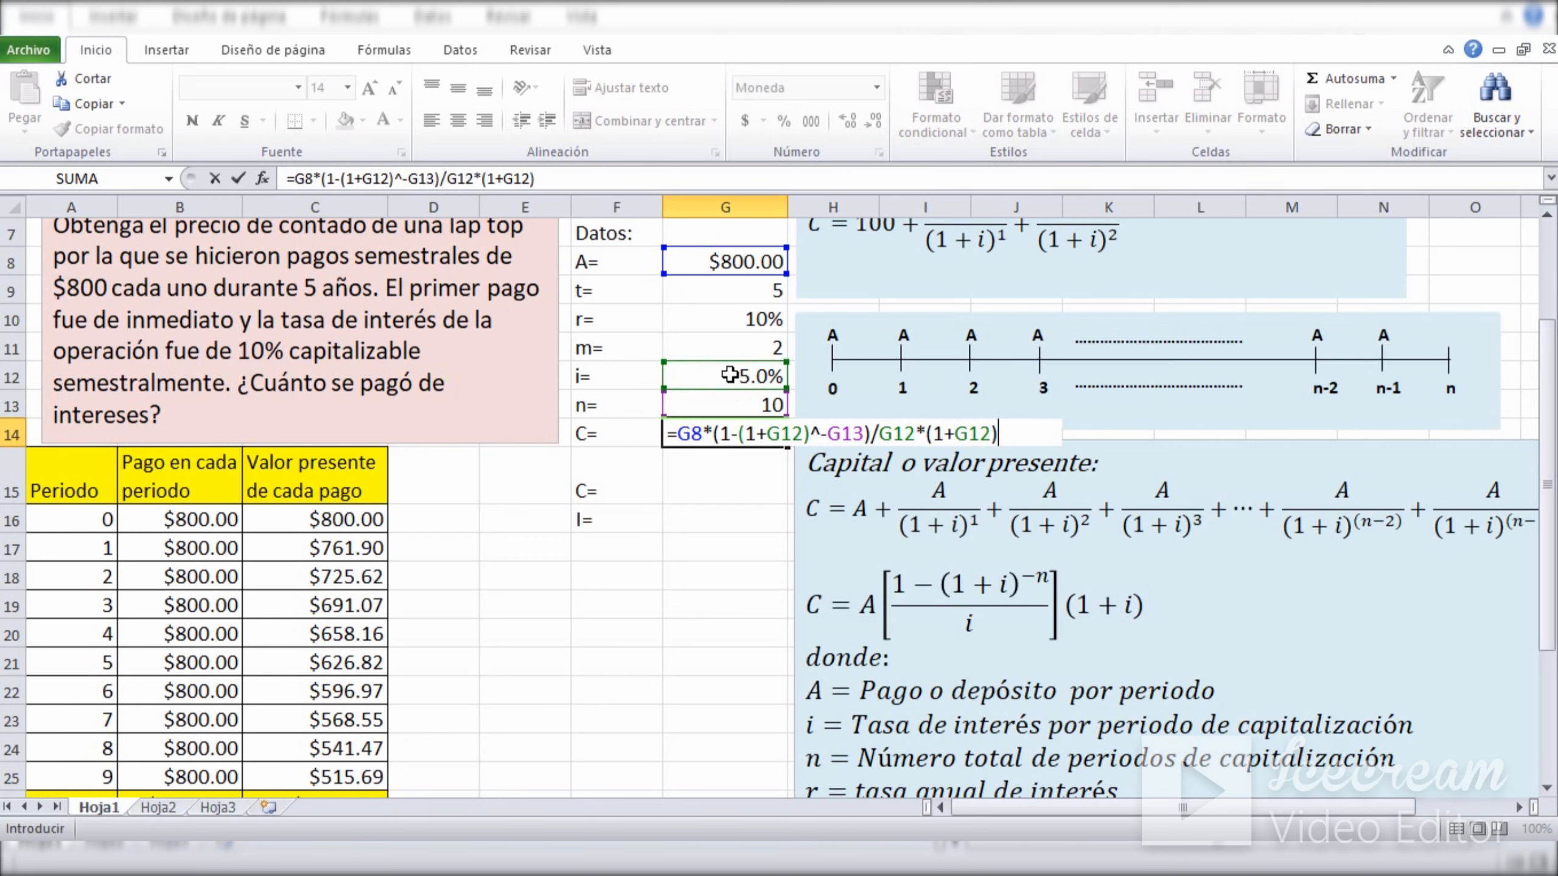
{"action": "key", "text": "Return"}
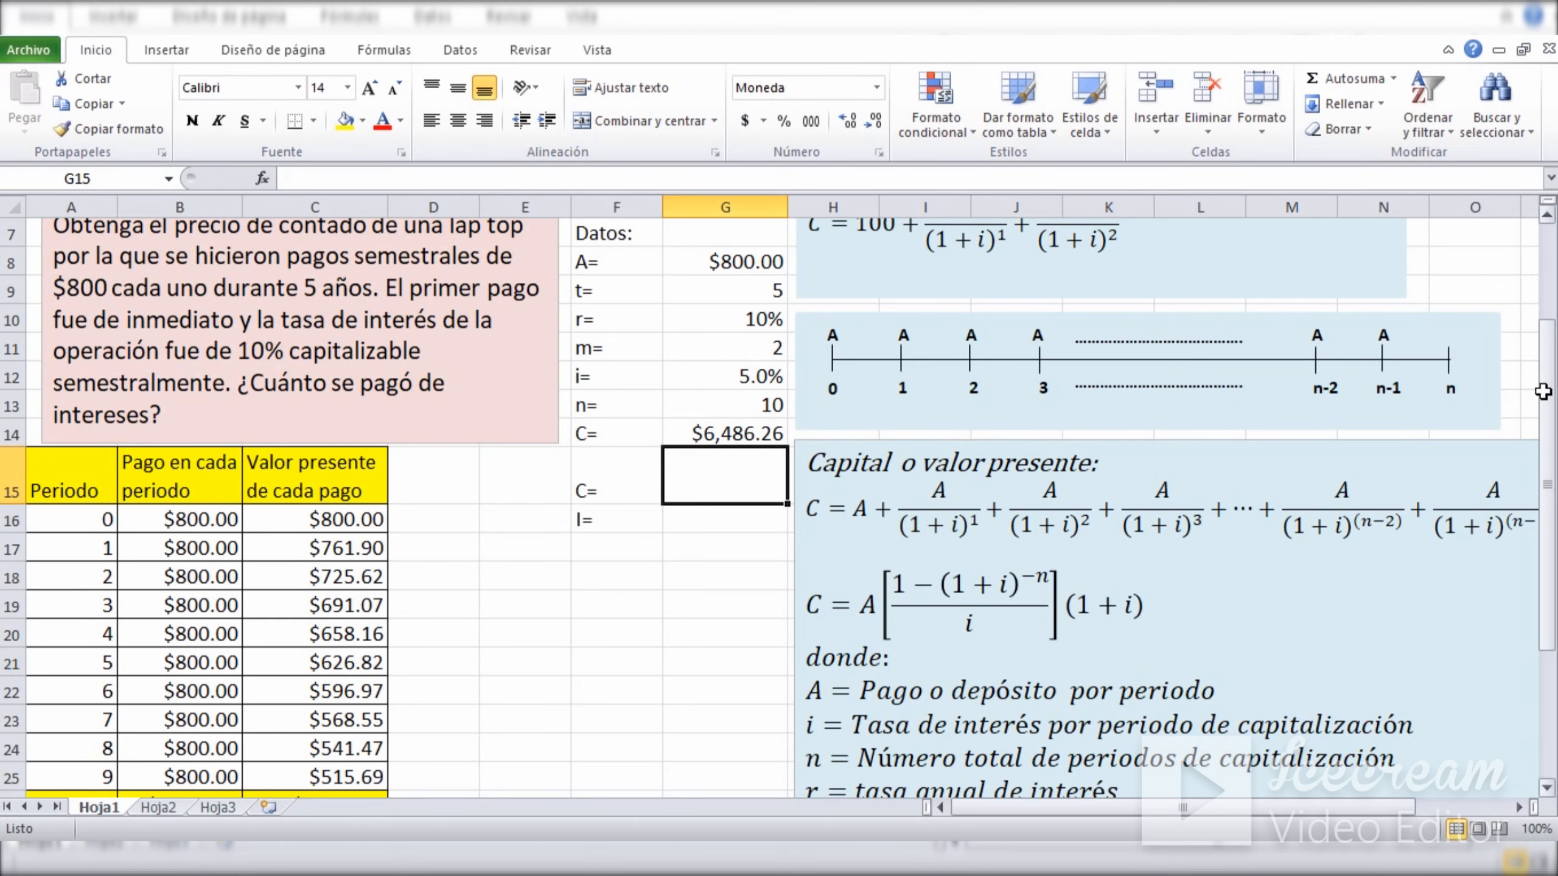
{"action": "left_click_drag", "start_coordinate": [1542, 392], "coordinate": [1544, 433]}
{"action": "left_click", "coordinate": [729, 371]}
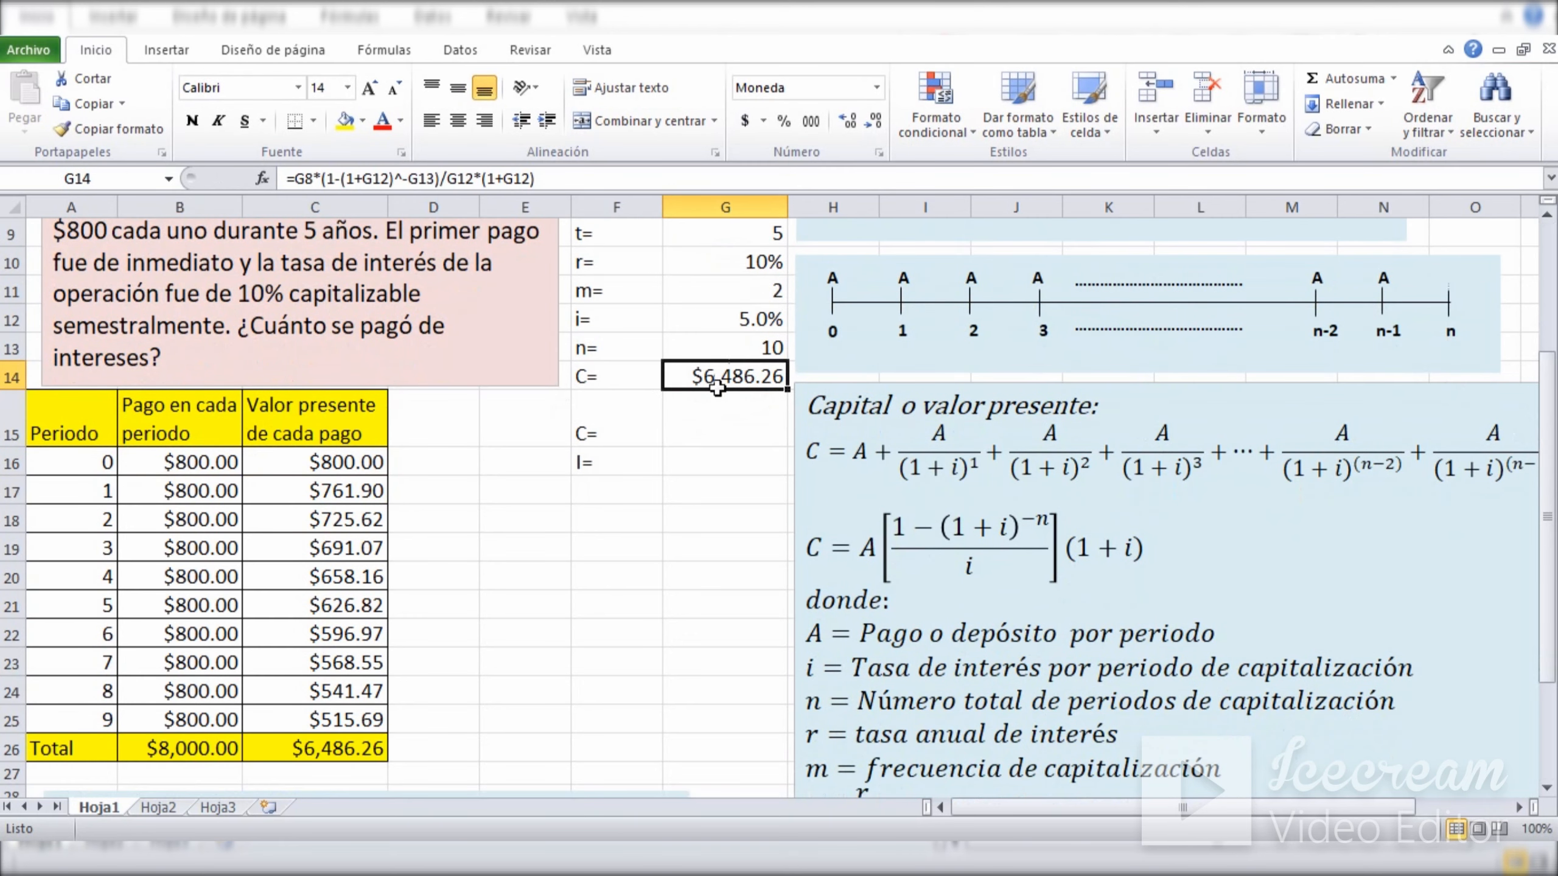
{"action": "left_click", "coordinate": [300, 750]}
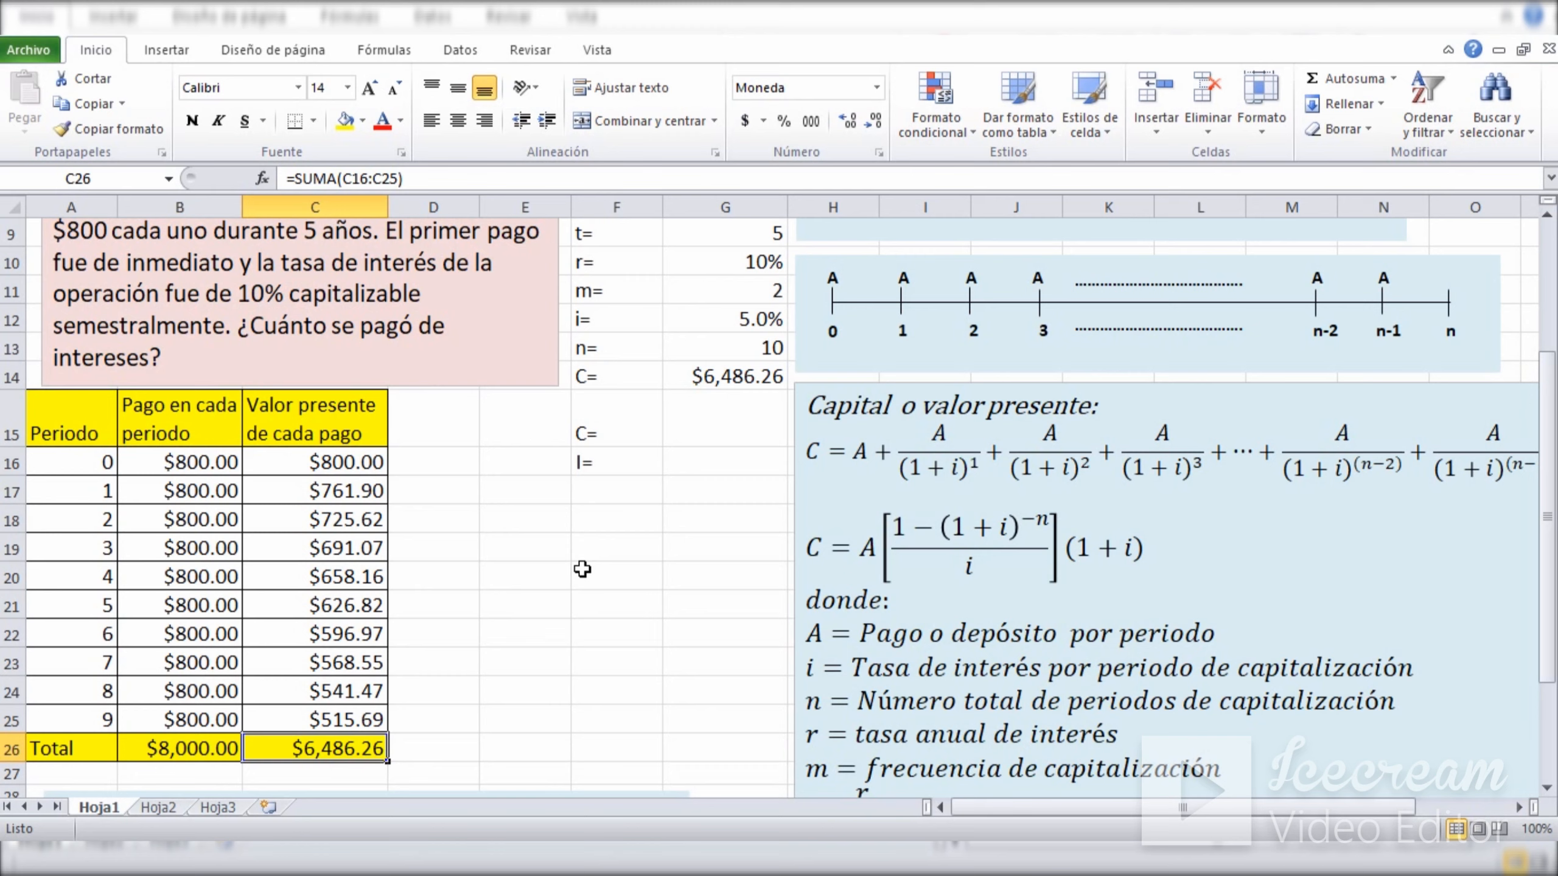
Calculate the cash price in G15 with the present value function as =VA(G12,G13,-G8,0,1).
{"action": "left_click", "coordinate": [700, 419]}
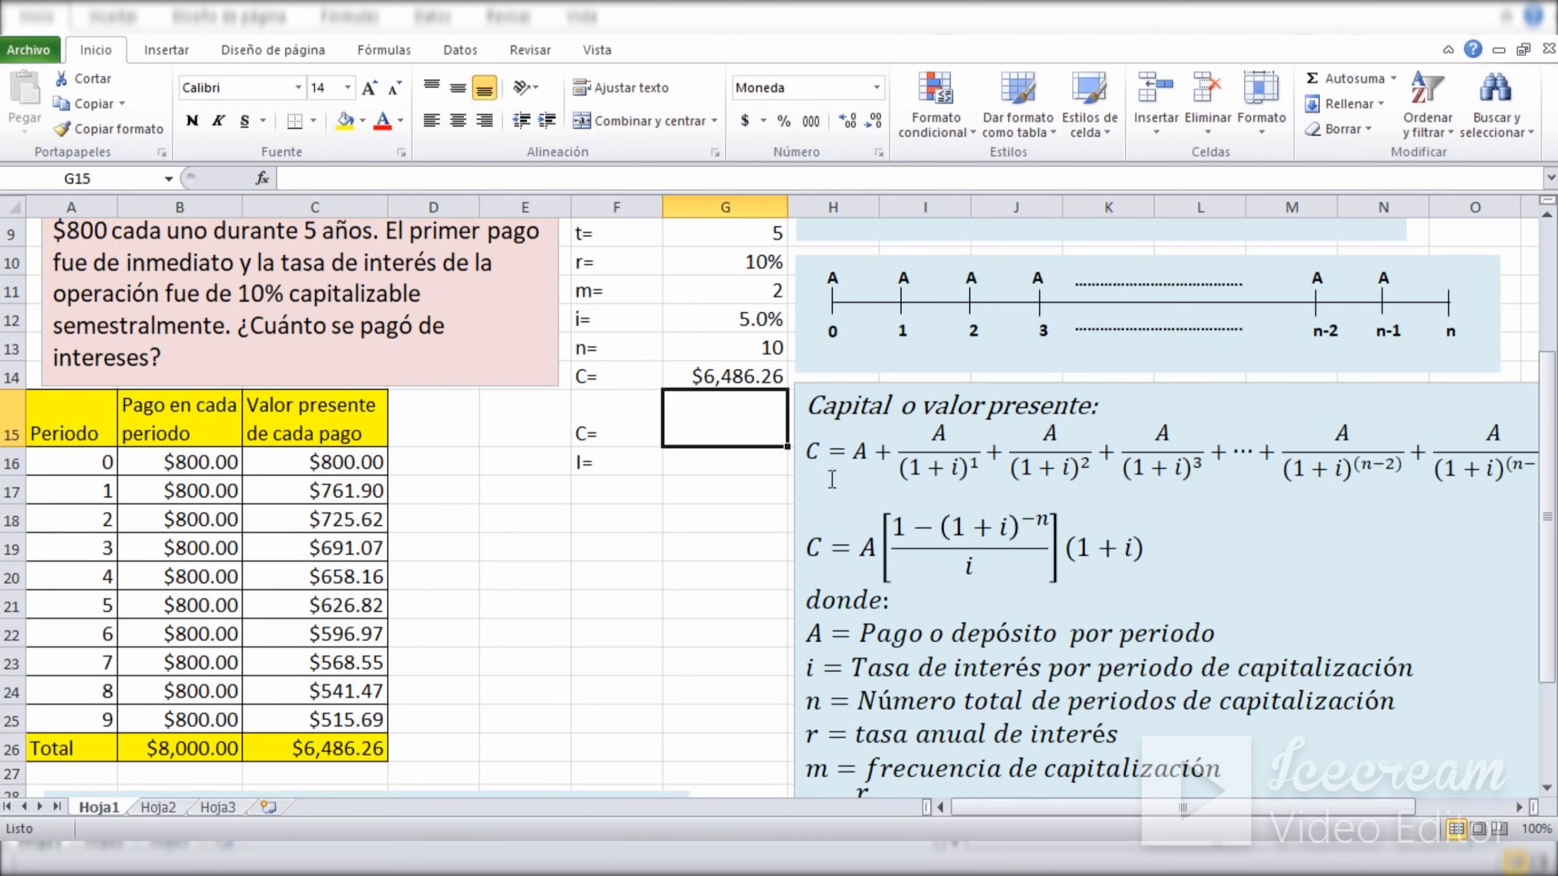
{"action": "type", "text": "0"}
{"action": "key", "text": "BackSpace"}
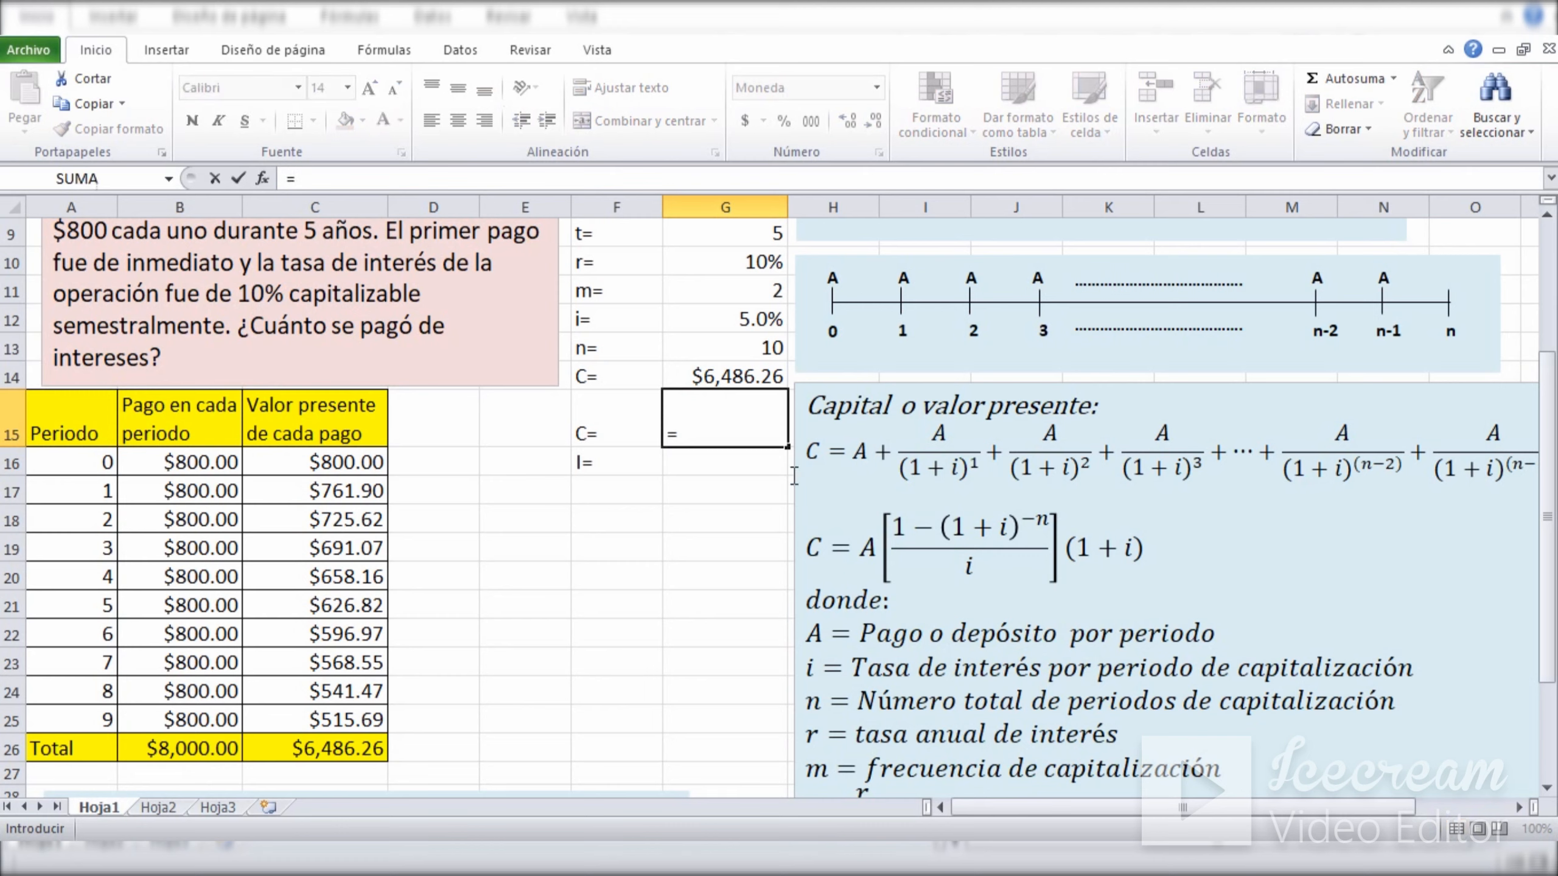
{"action": "type", "text": "=va"}
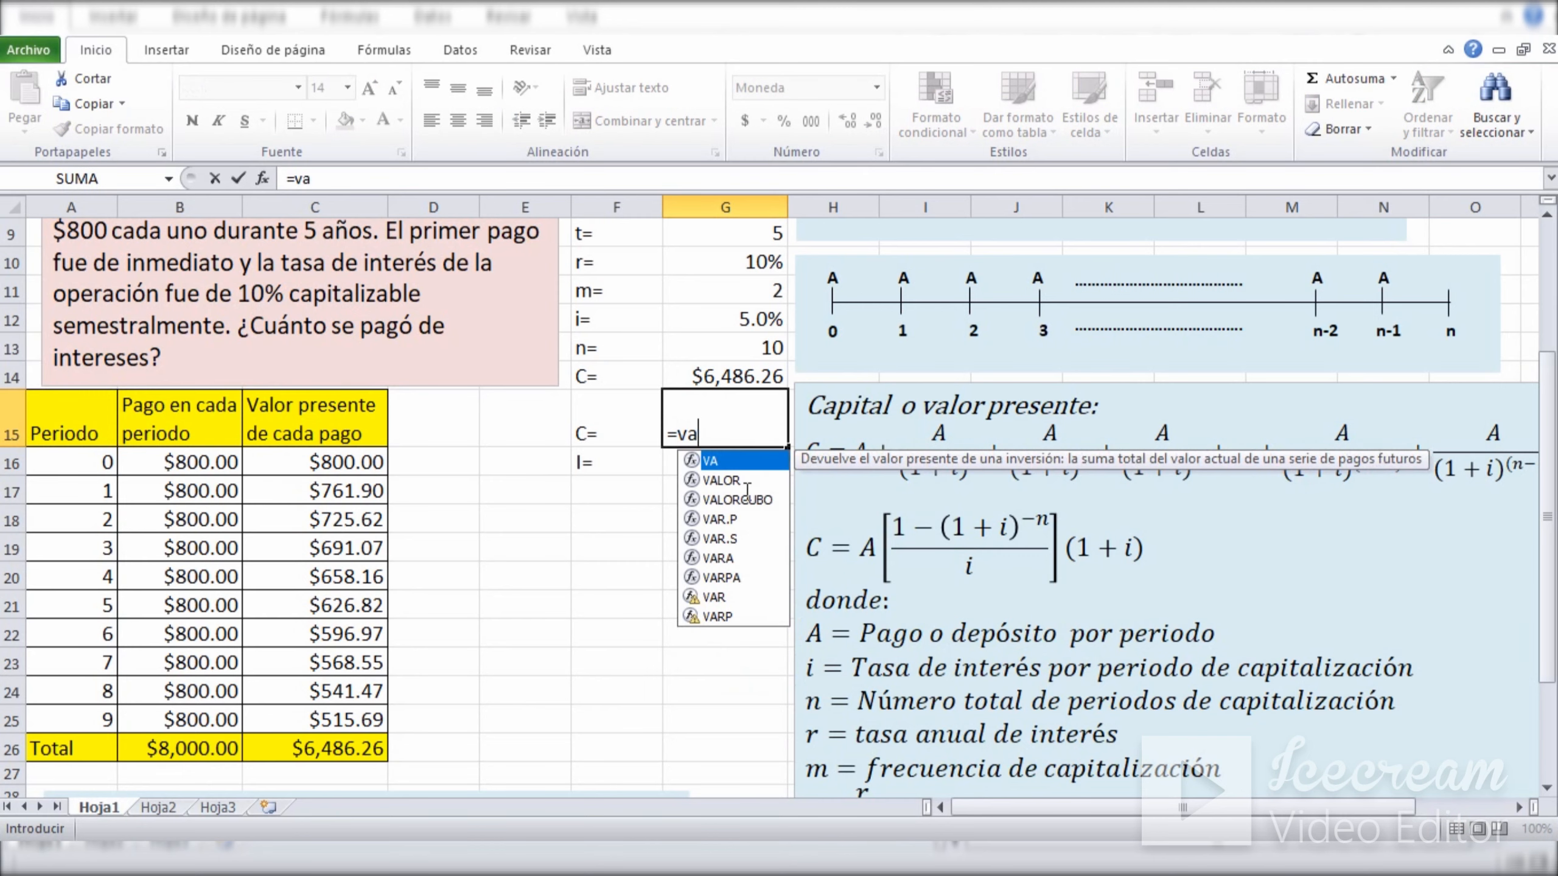
{"action": "double_click", "coordinate": [714, 464]}
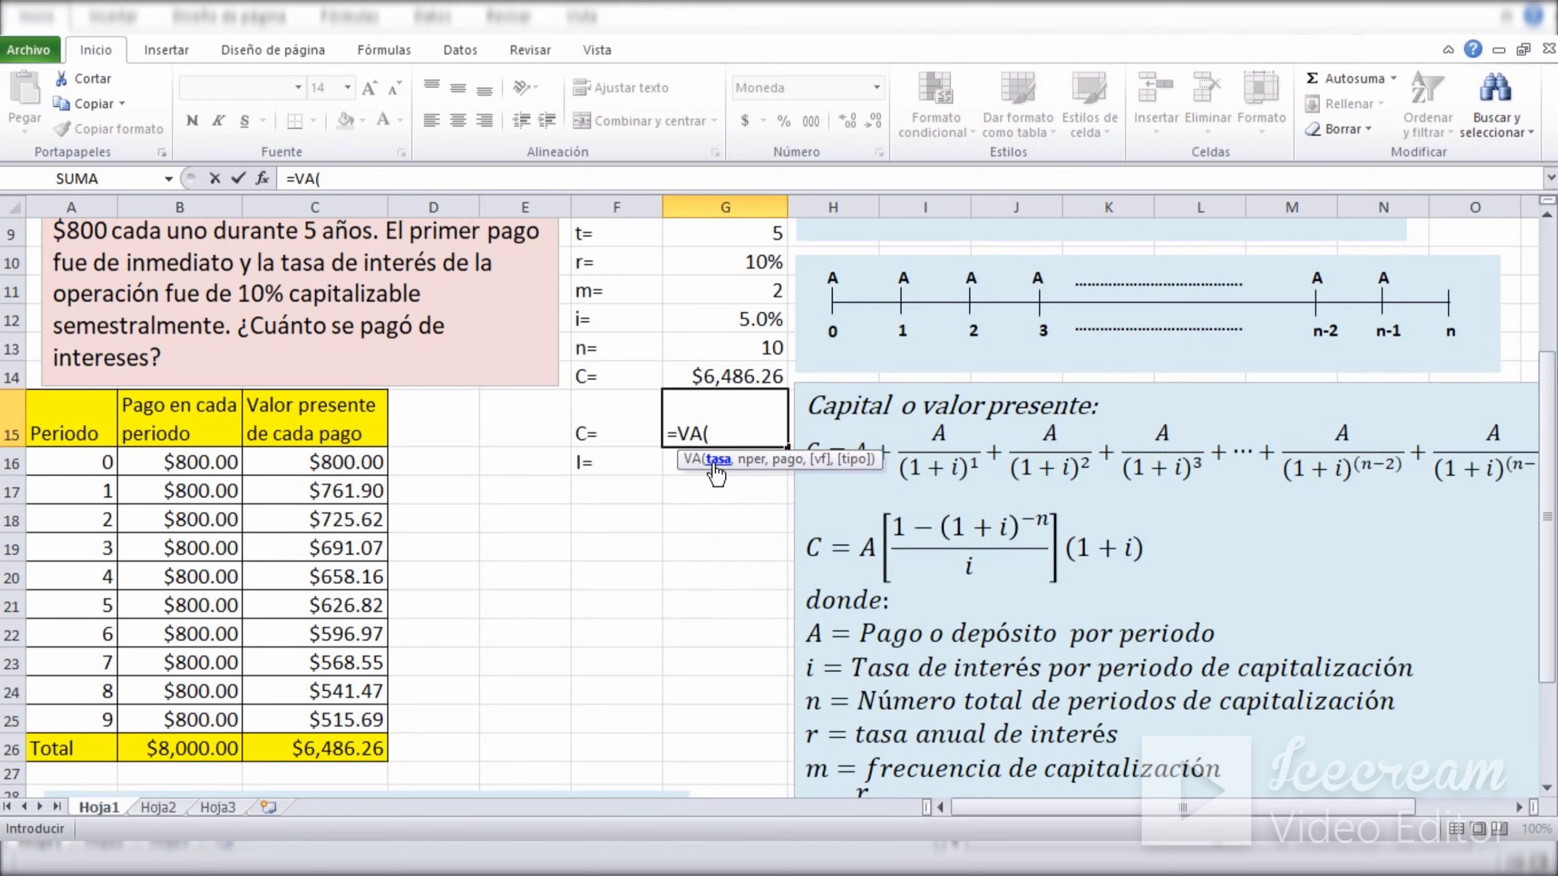
{"action": "left_click", "coordinate": [718, 319]}
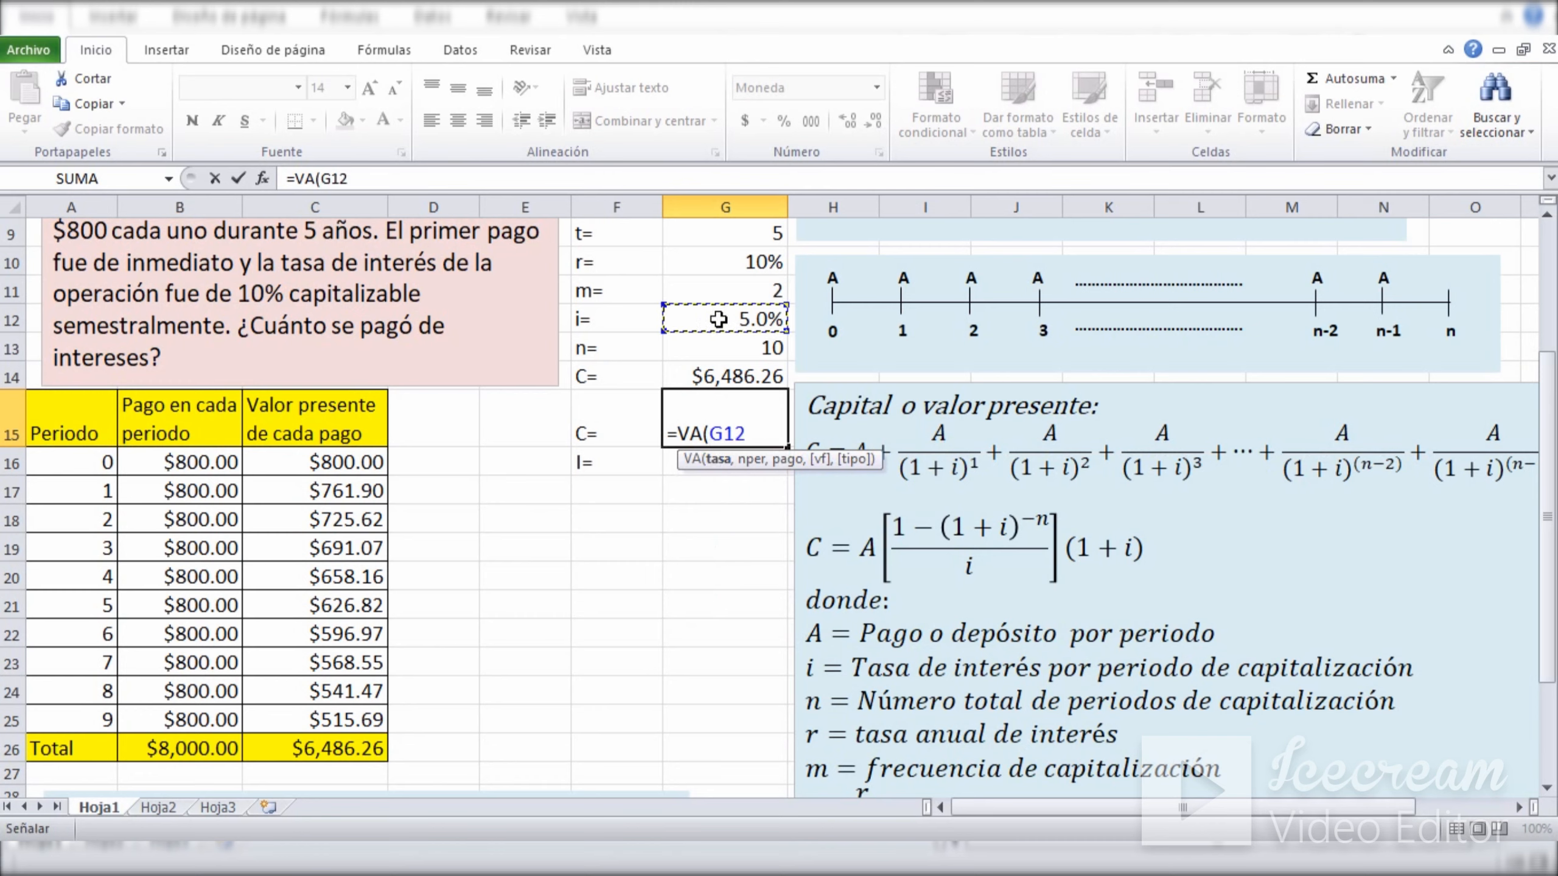
{"action": "type", "text": ","}
{"action": "left_click_drag", "start_coordinate": [1550, 451], "coordinate": [1550, 437]}
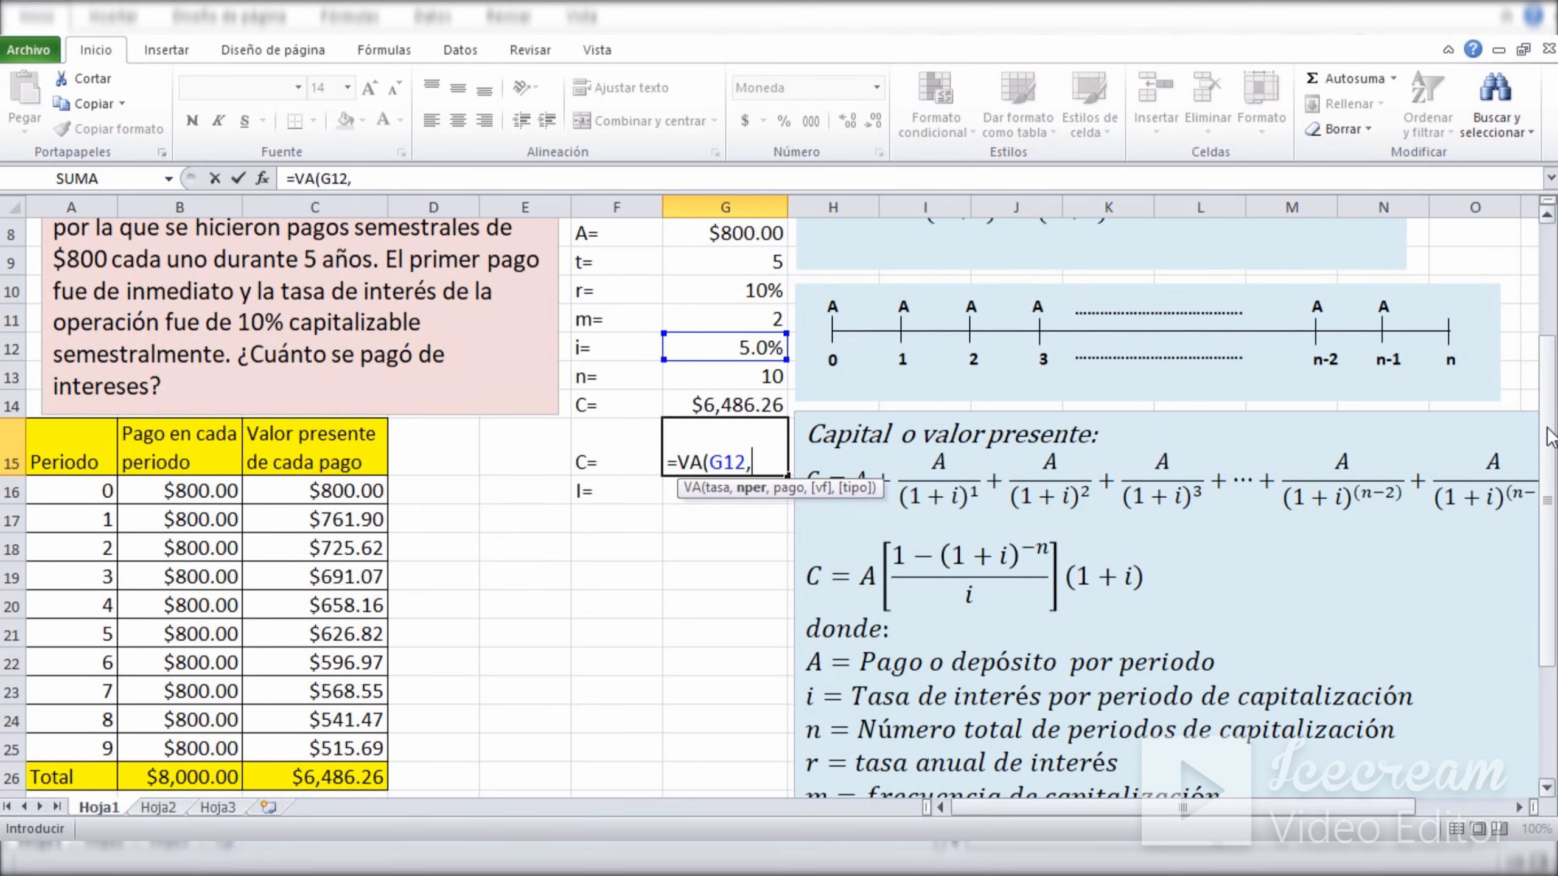
{"action": "left_click", "coordinate": [713, 381]}
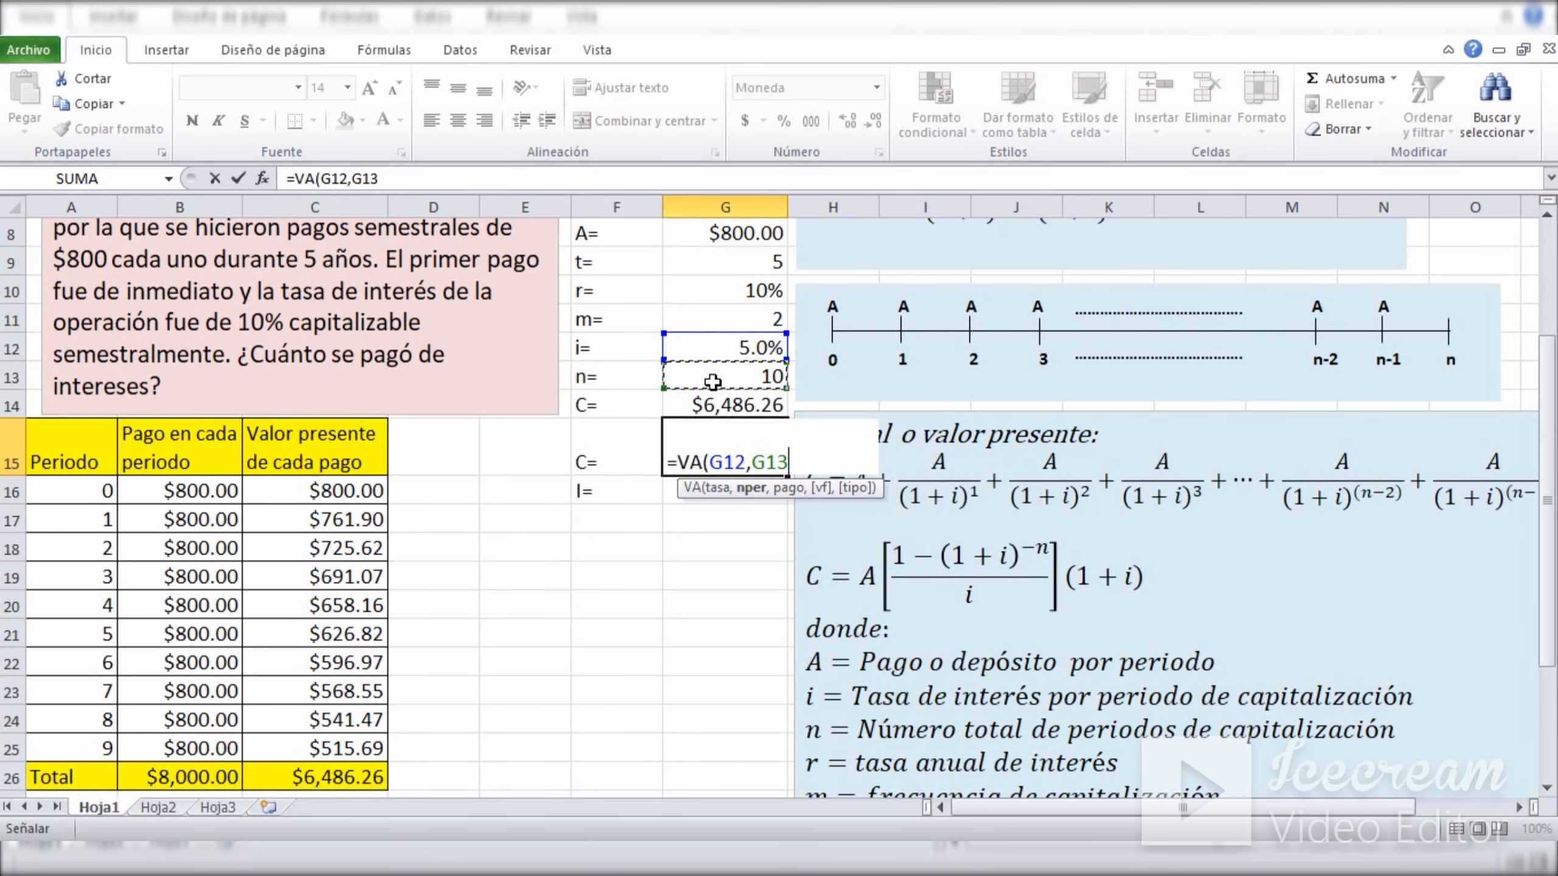
{"action": "type", "text": ","}
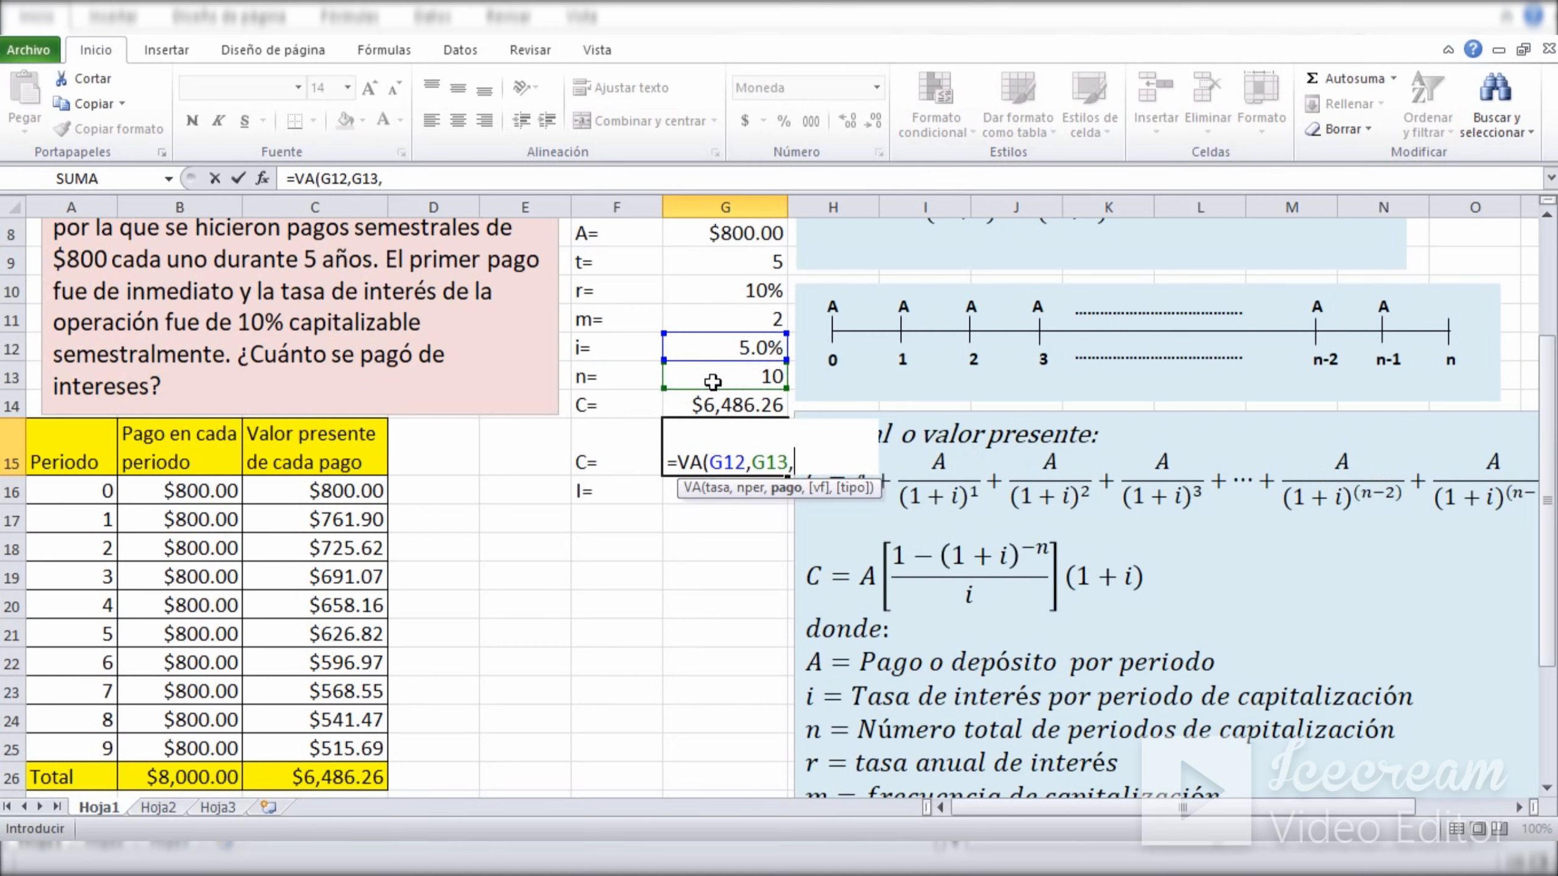
{"action": "type", "text": "-"}
{"action": "left_click", "coordinate": [712, 235]}
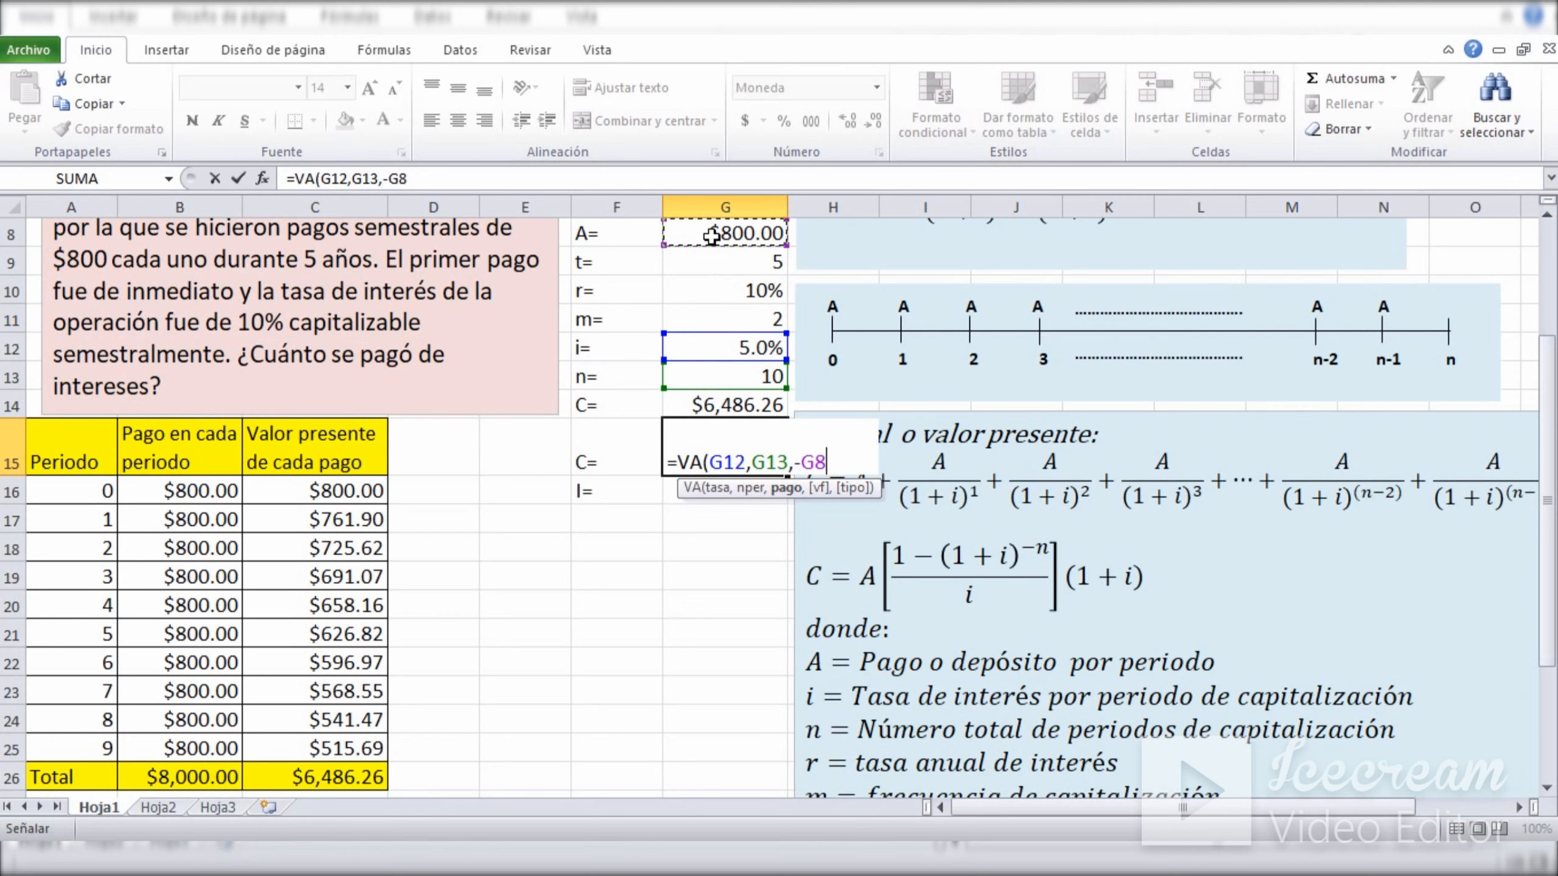
{"action": "type", "text": ","}
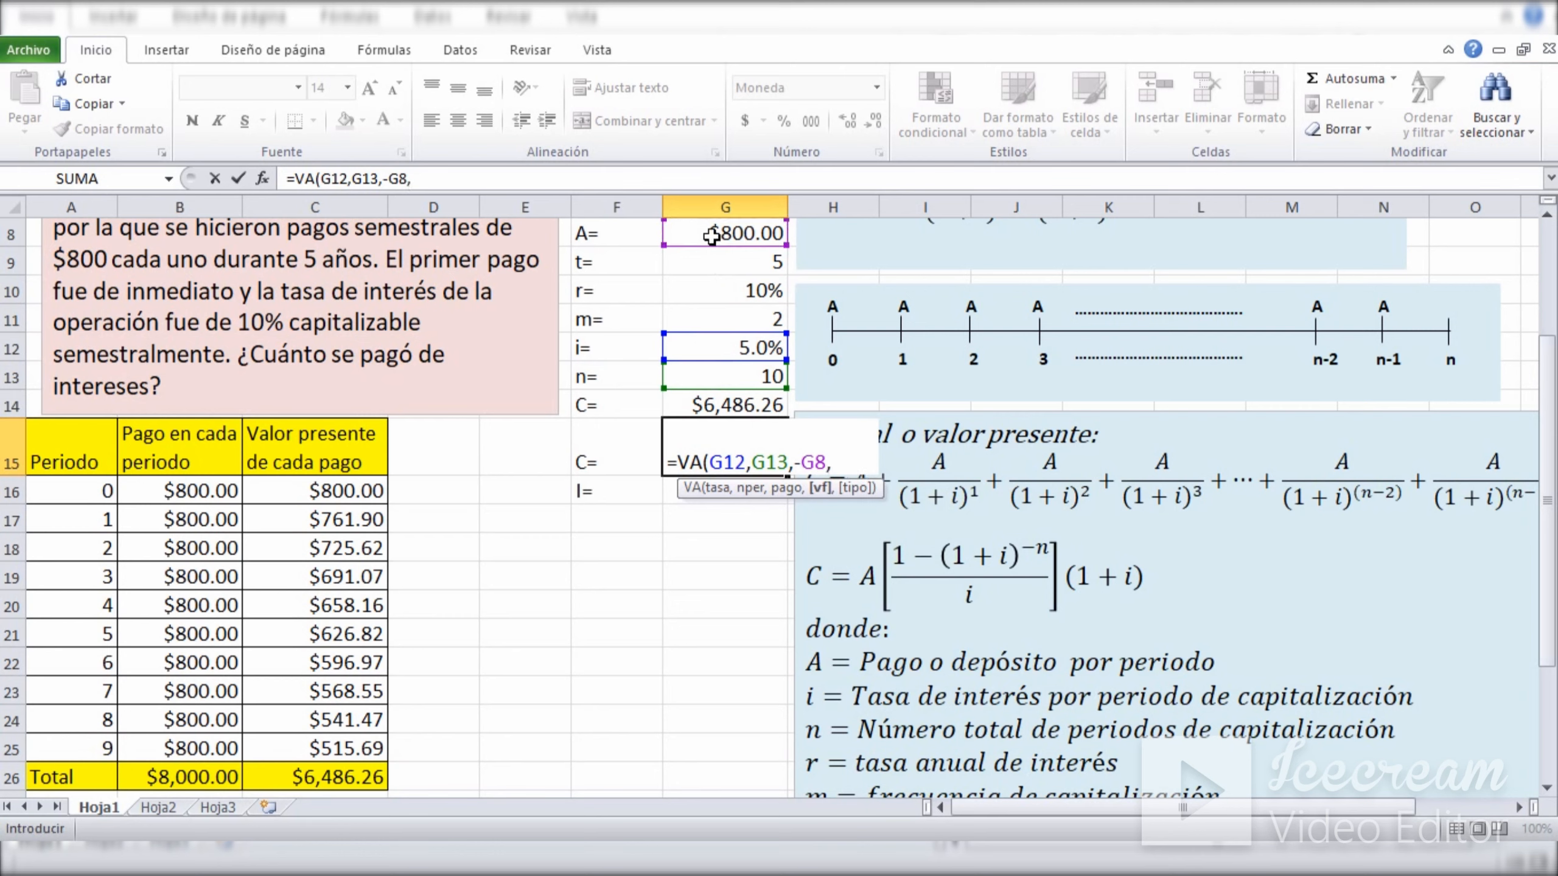
{"action": "type", "text": "0,"}
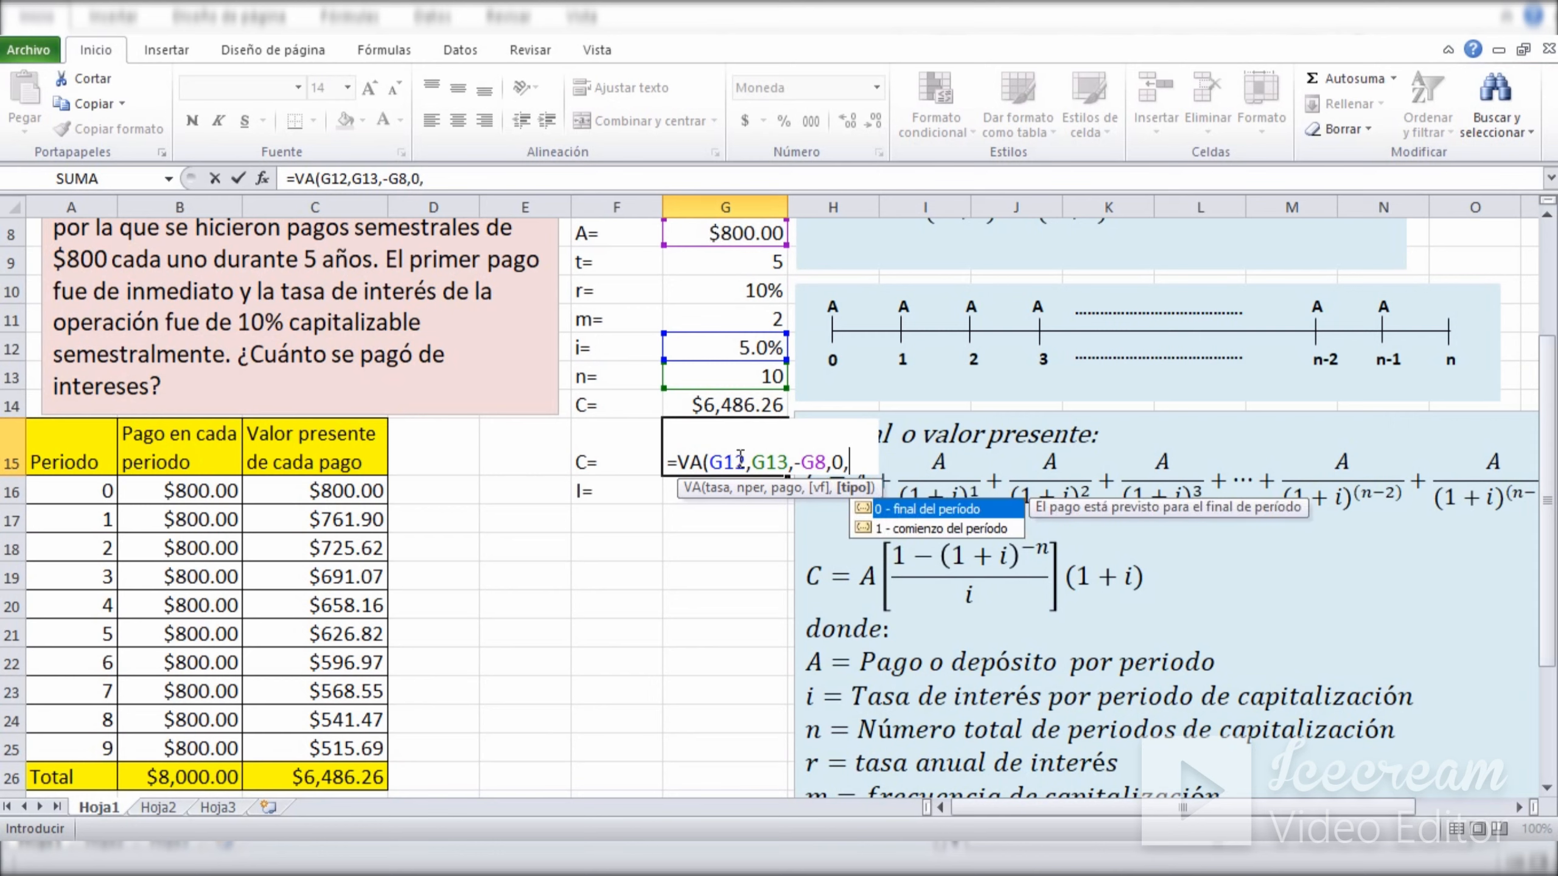
{"action": "type", "text": "1)"}
{"action": "key", "text": "Return"}
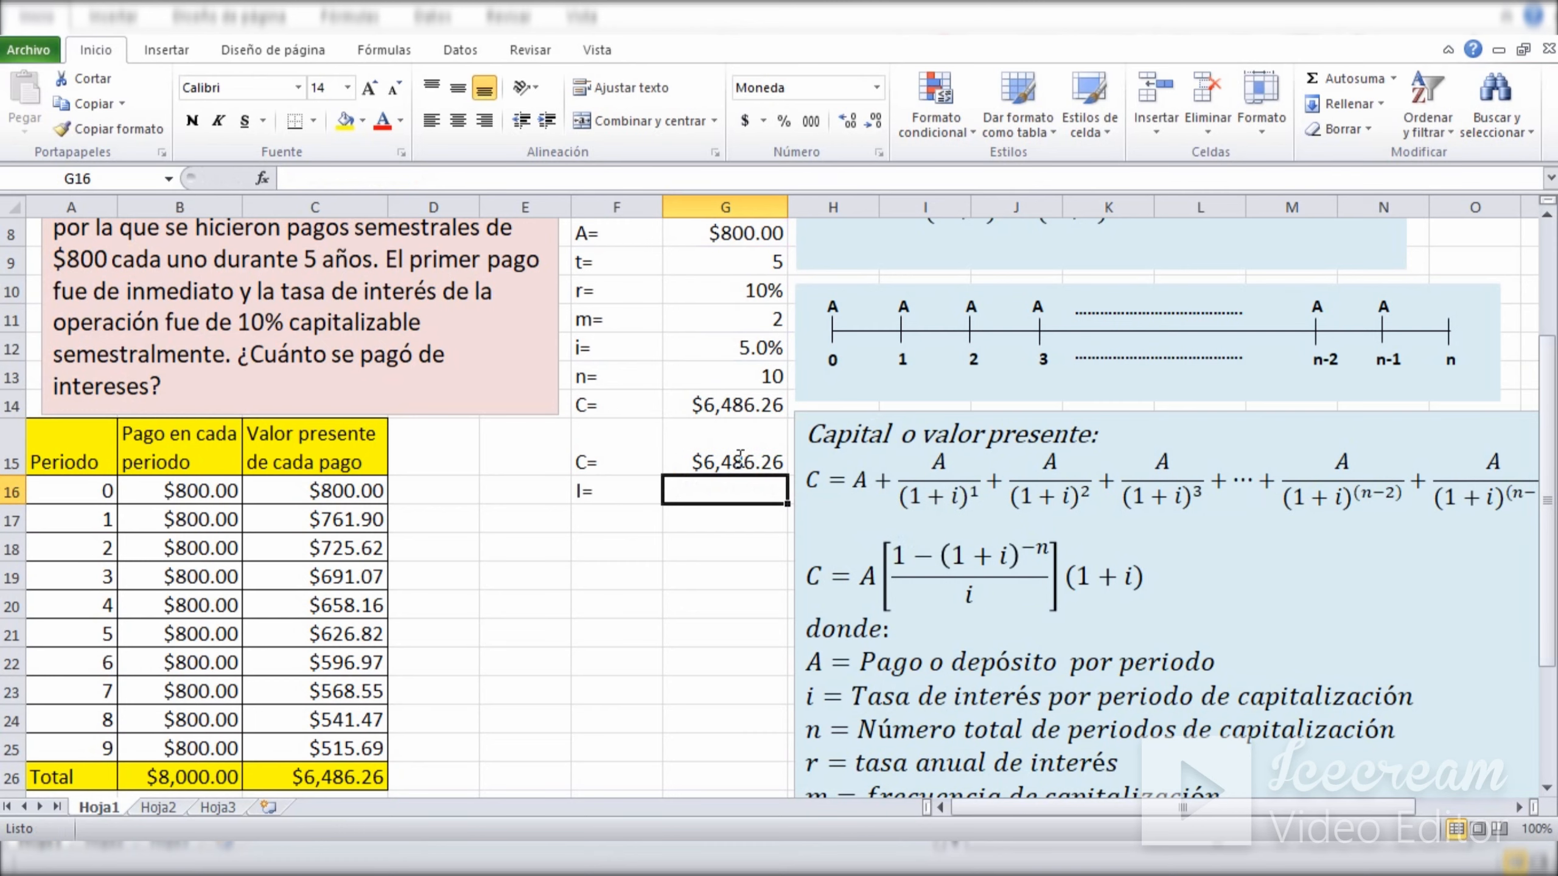
Calculate the interest paid in G16 by subtracting the present value total from the payments total with =B26-C26.
{"action": "left_click", "coordinate": [721, 571]}
{"action": "left_click", "coordinate": [713, 499]}
{"action": "type", "text": "="}
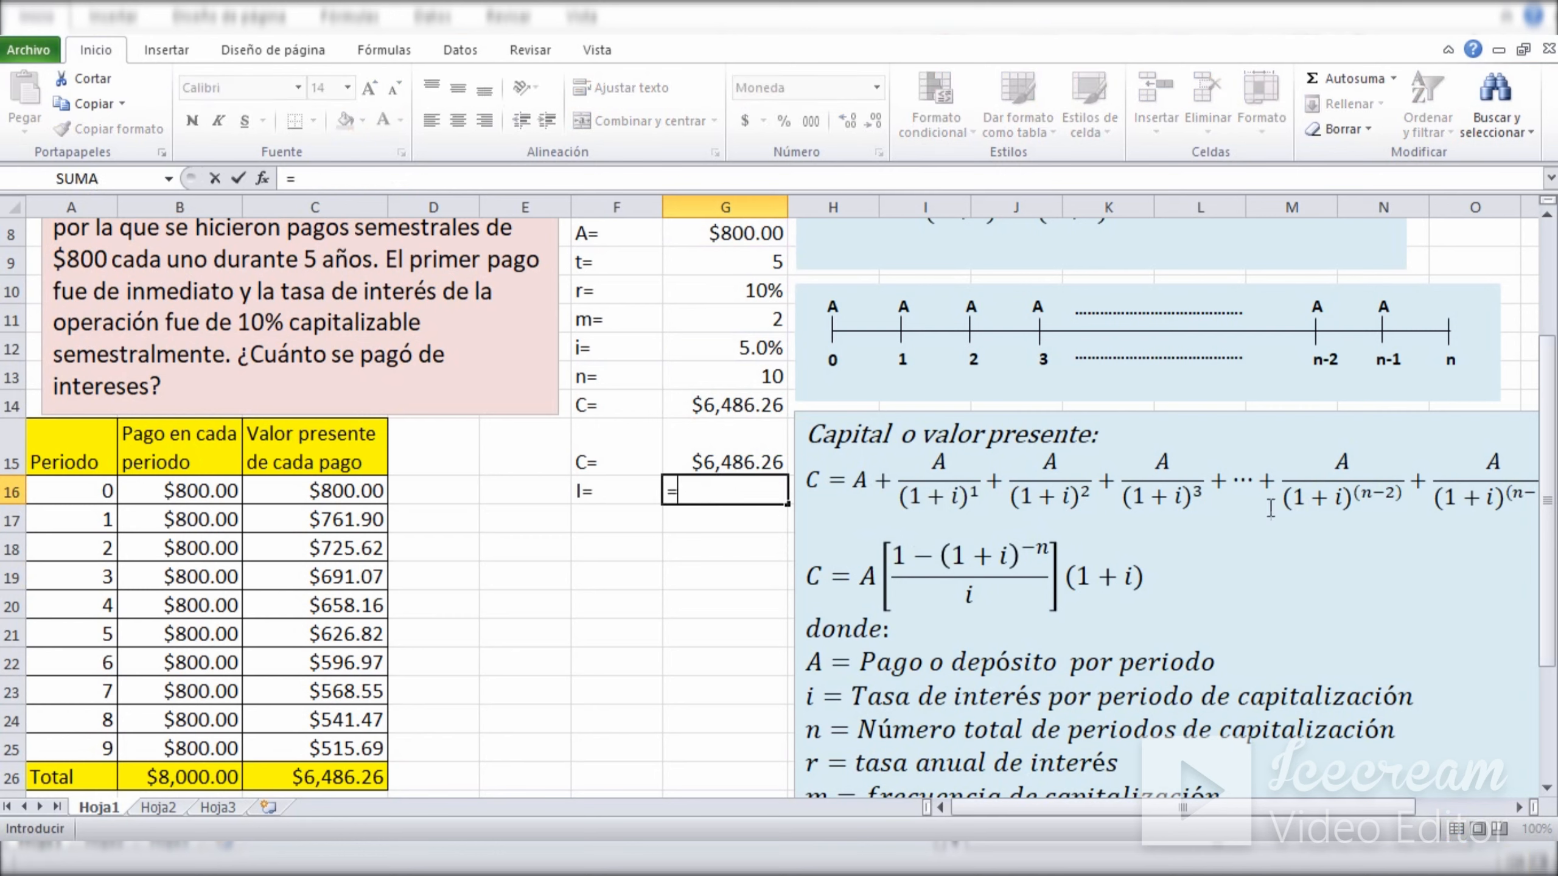
{"action": "left_click_drag", "start_coordinate": [1549, 465], "coordinate": [1549, 483]}
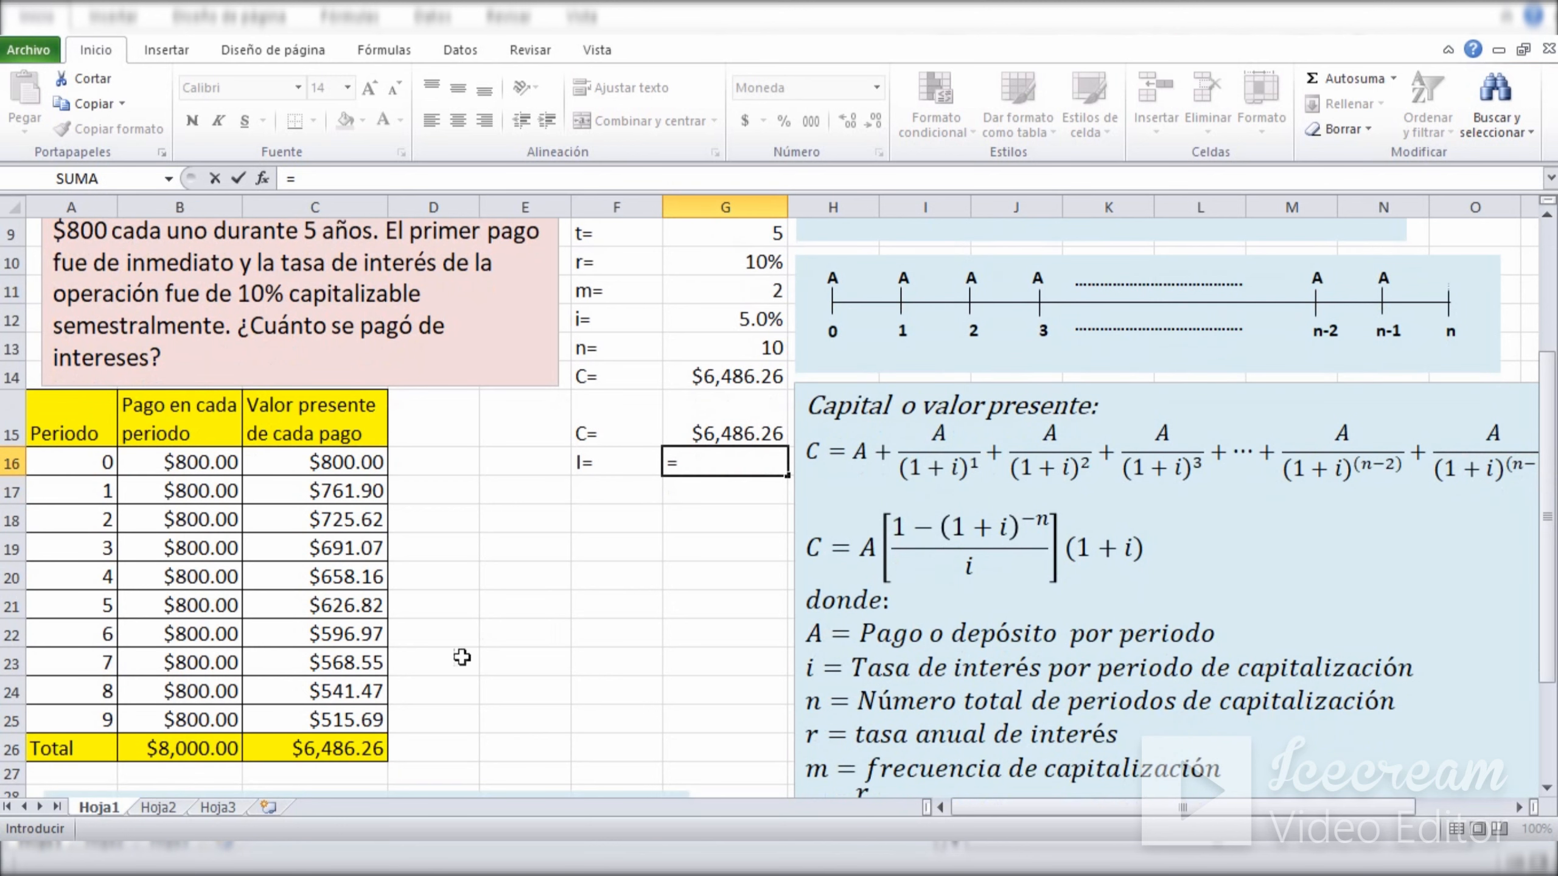
{"action": "left_click", "coordinate": [161, 749]}
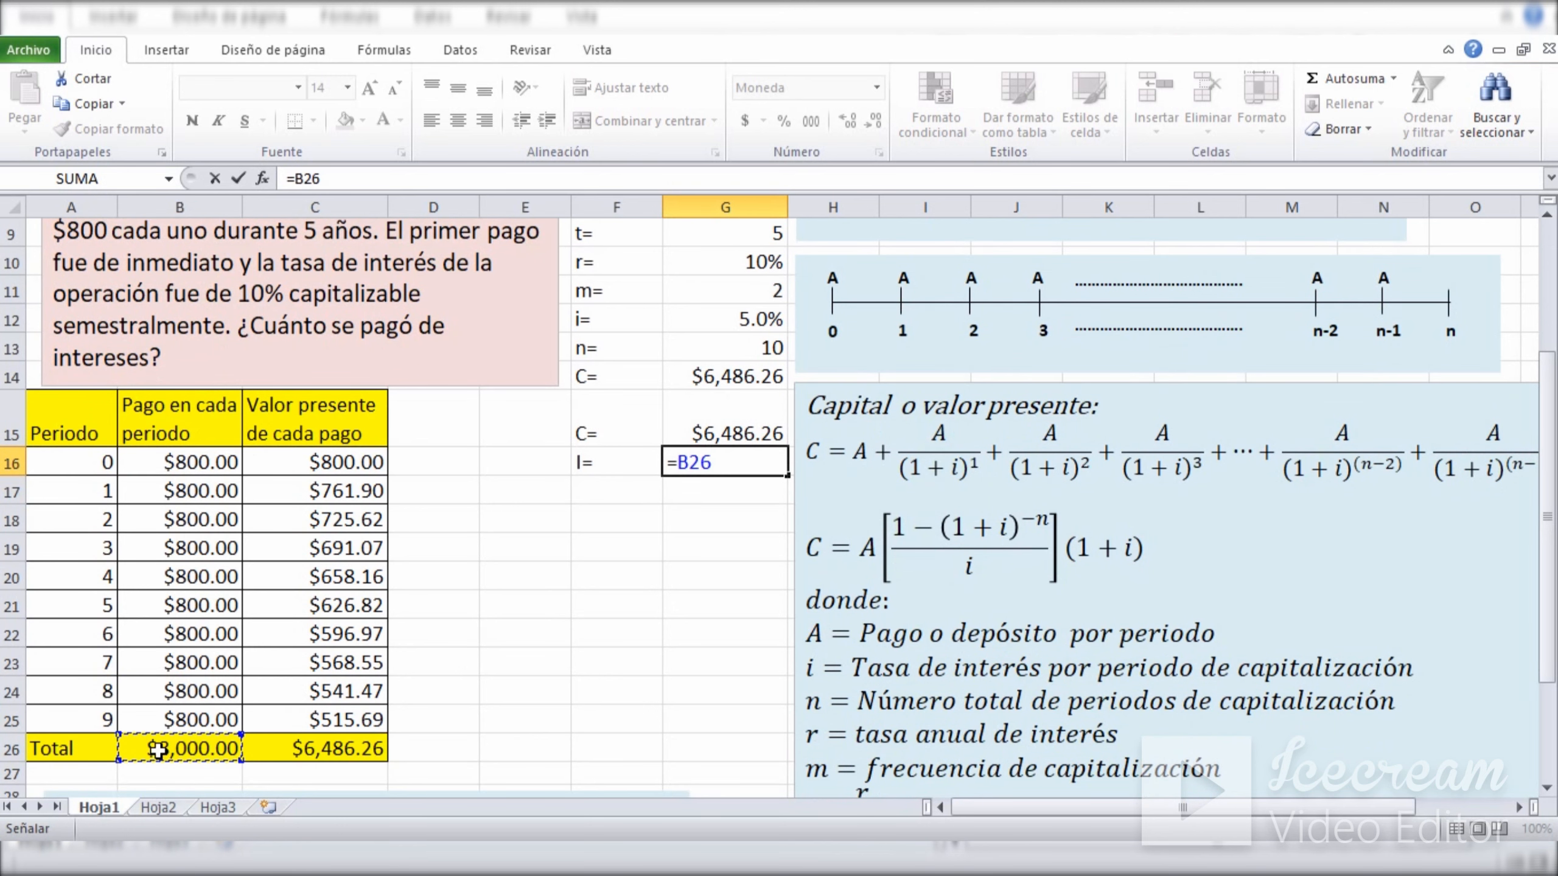
{"action": "type", "text": "-"}
{"action": "left_click", "coordinate": [312, 750]}
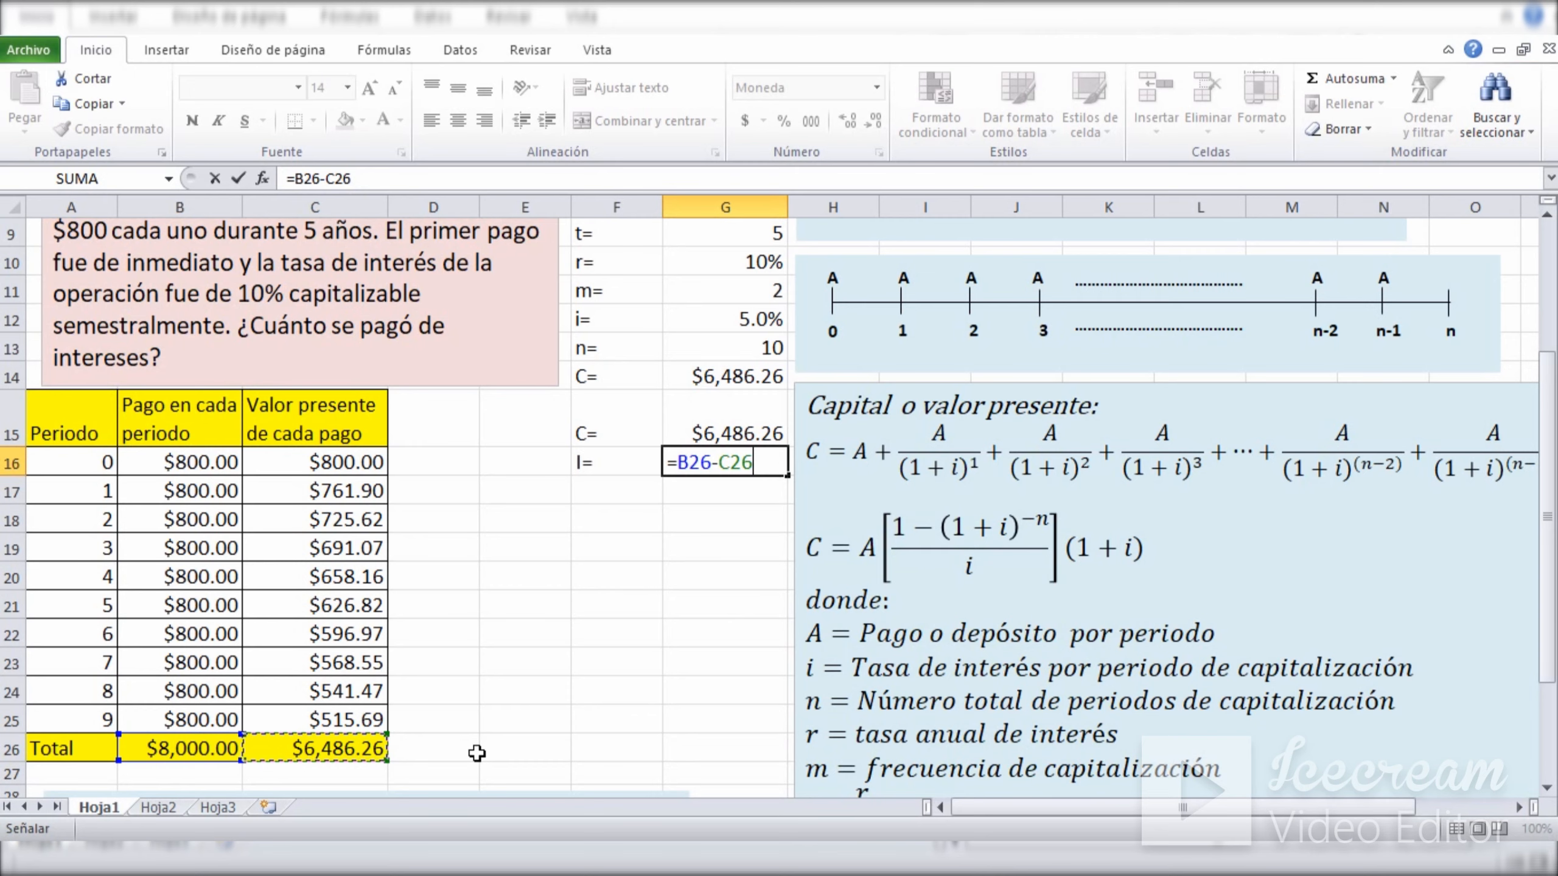
{"action": "key", "text": "Return"}
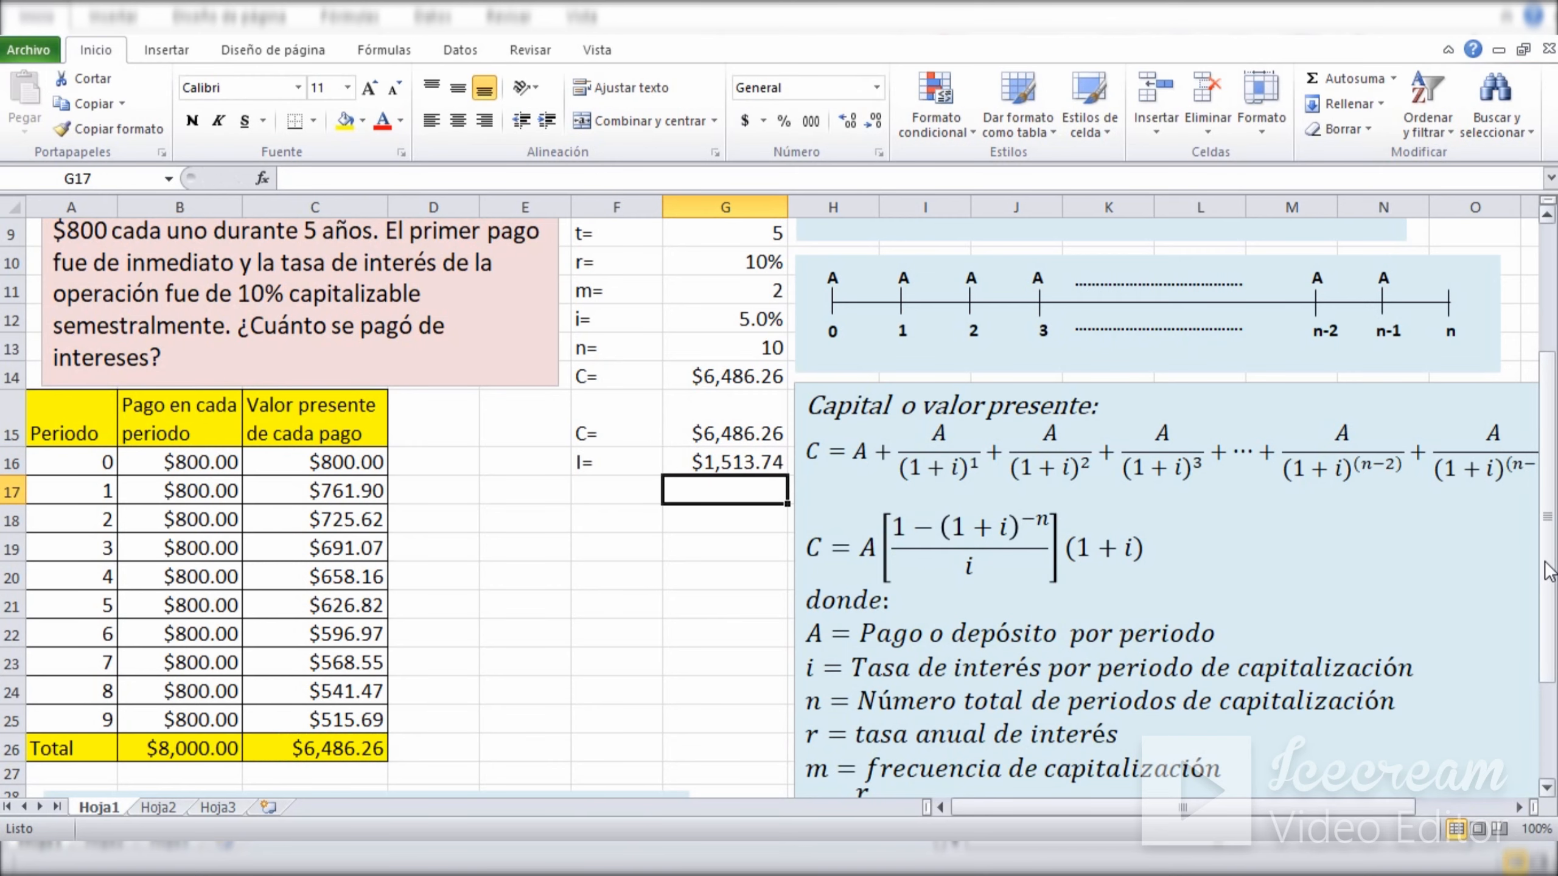
{"action": "left_click_drag", "start_coordinate": [1547, 571], "coordinate": [1544, 508]}
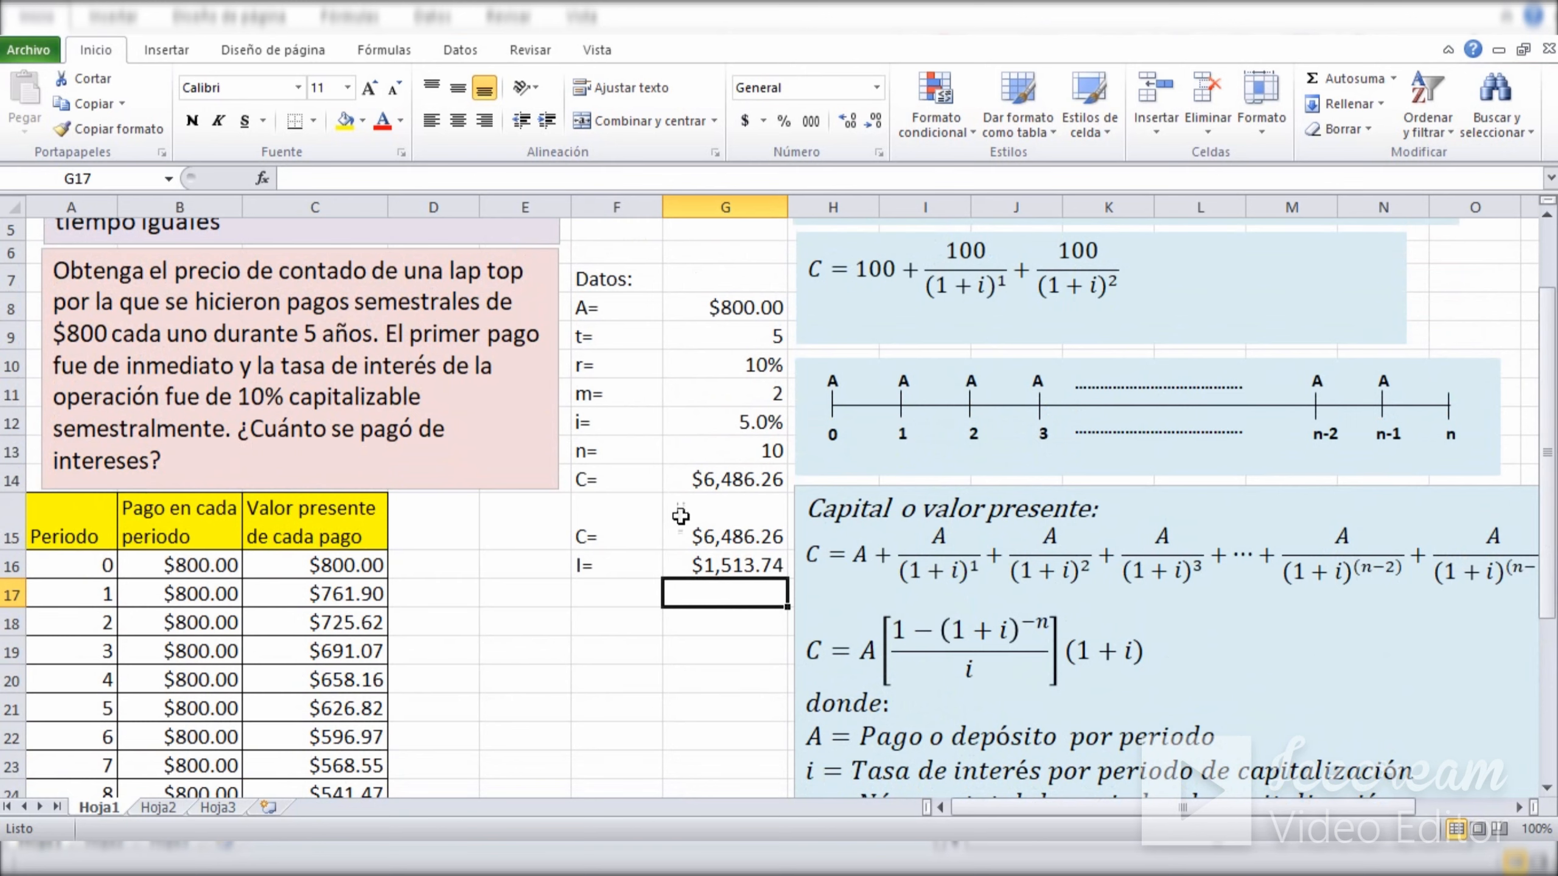
{"action": "left_click", "coordinate": [702, 480]}
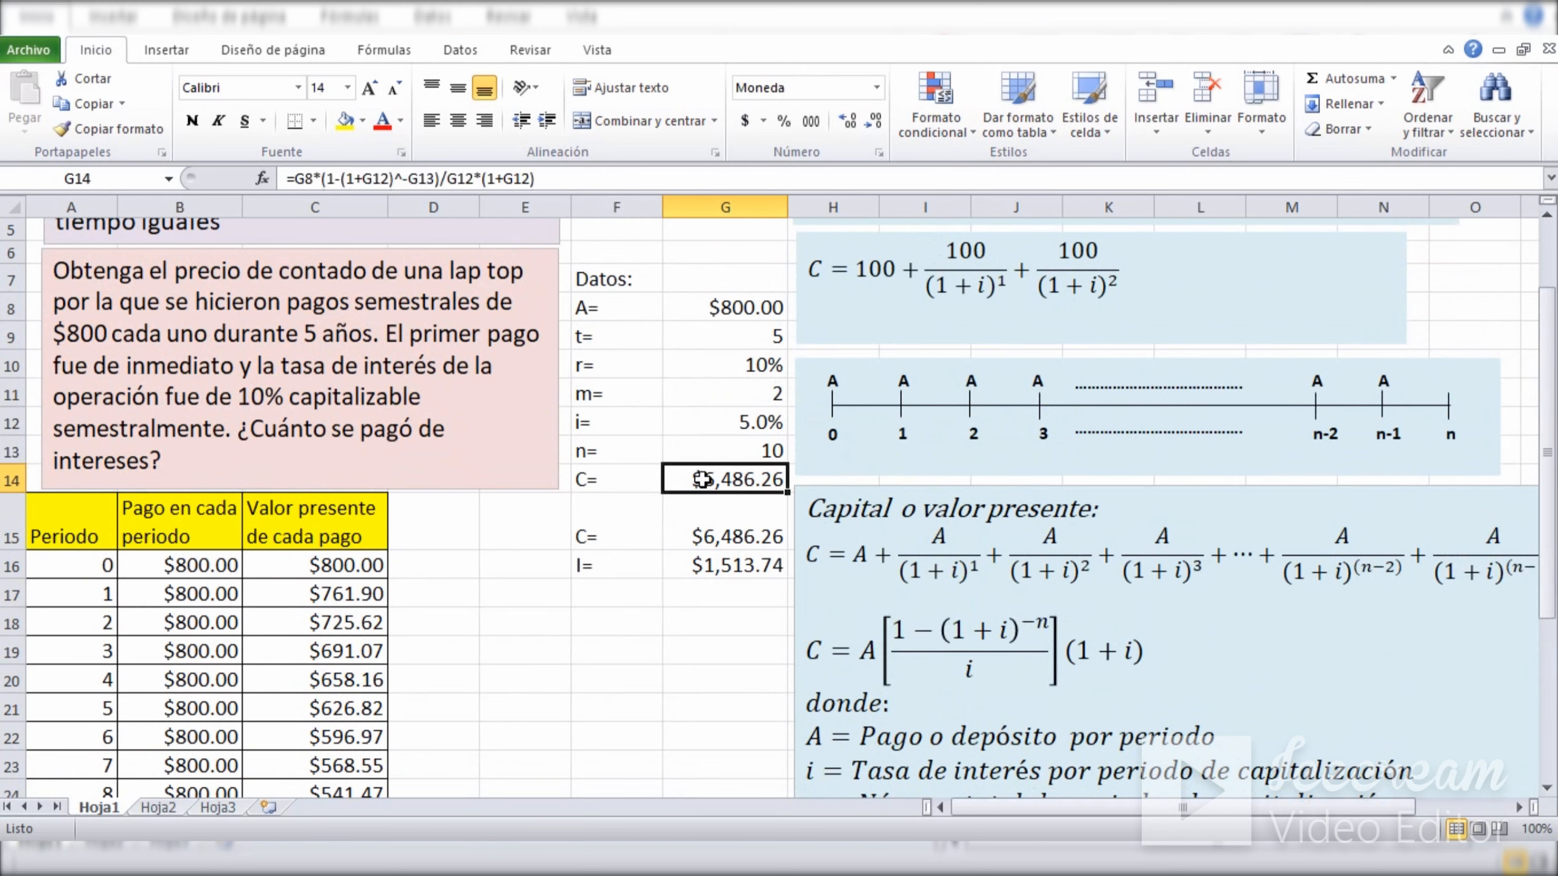
Review the laptop exercise's interest in G16, the present value in G15 and the payments total in B26 against the payment table.
{"action": "left_click", "coordinate": [687, 640]}
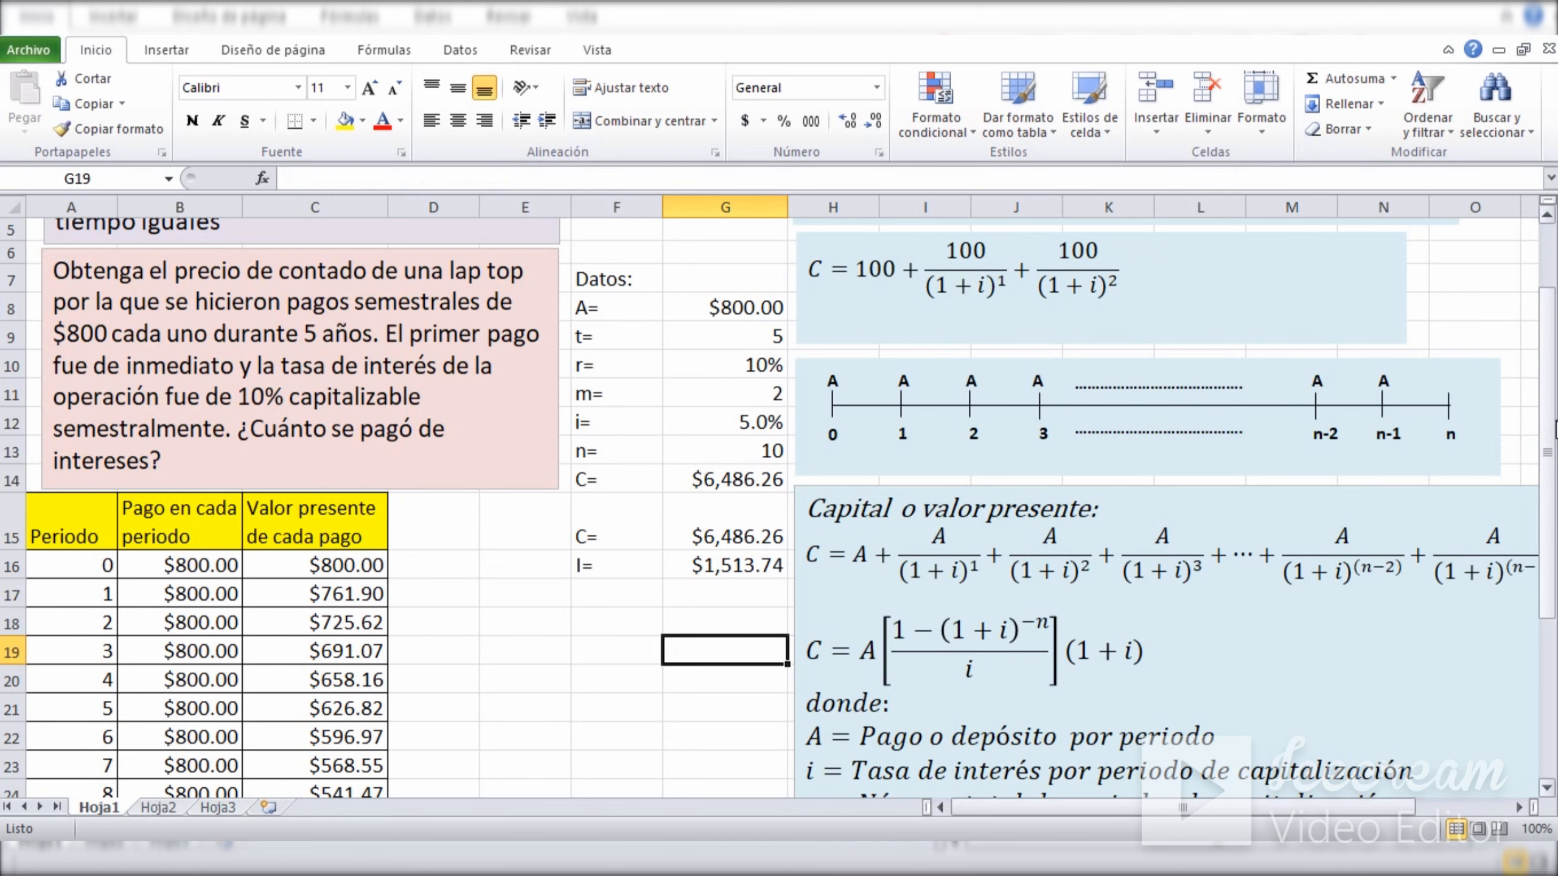
{"action": "left_click_drag", "start_coordinate": [1555, 429], "coordinate": [1555, 460]}
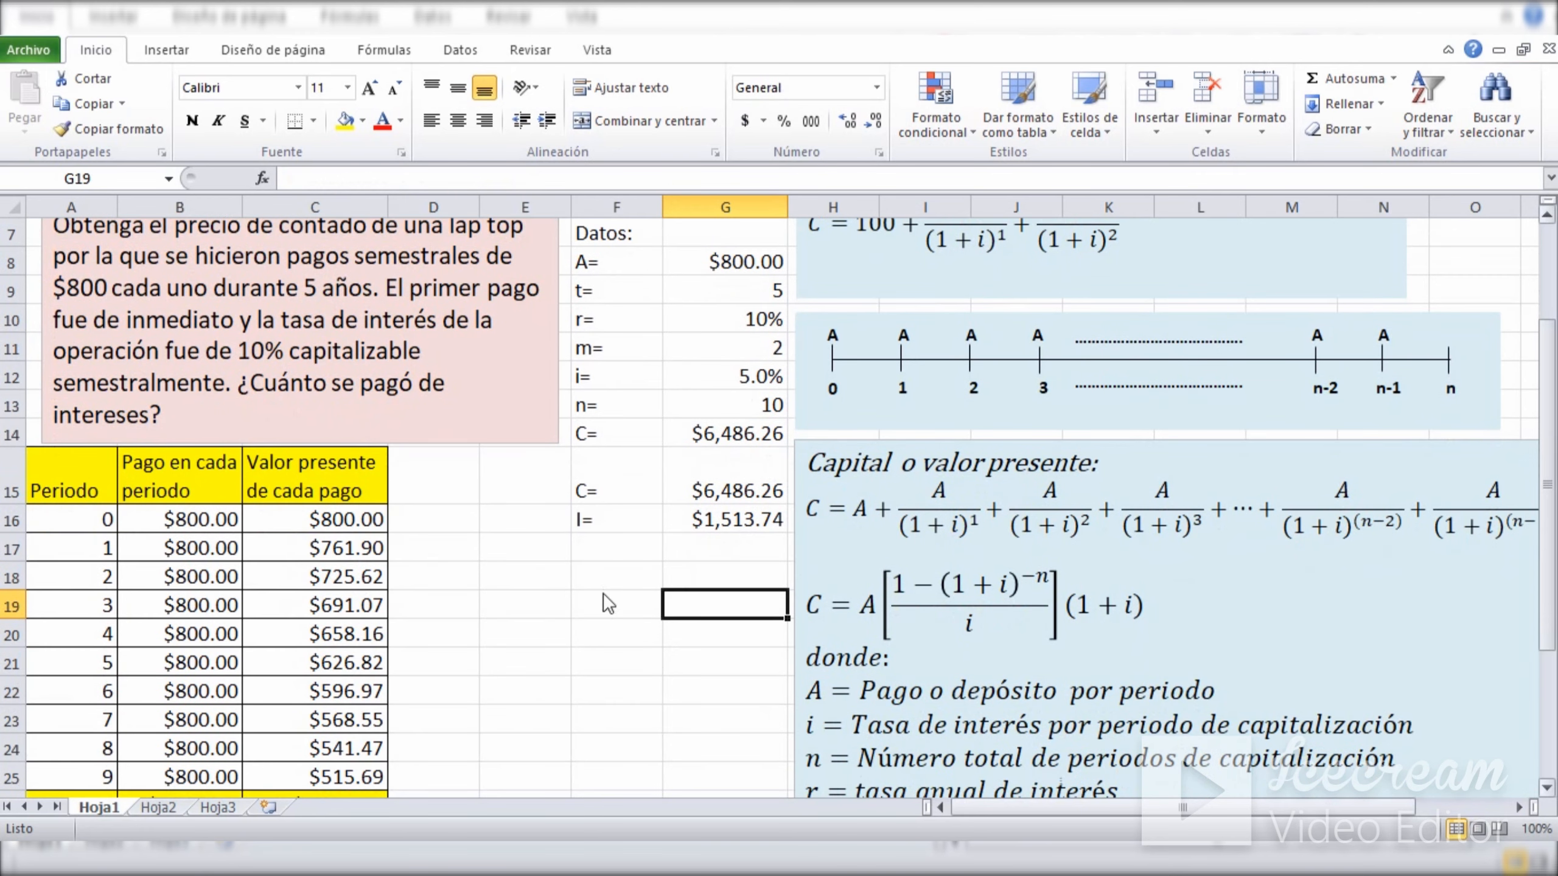
{"action": "left_click", "coordinate": [727, 524]}
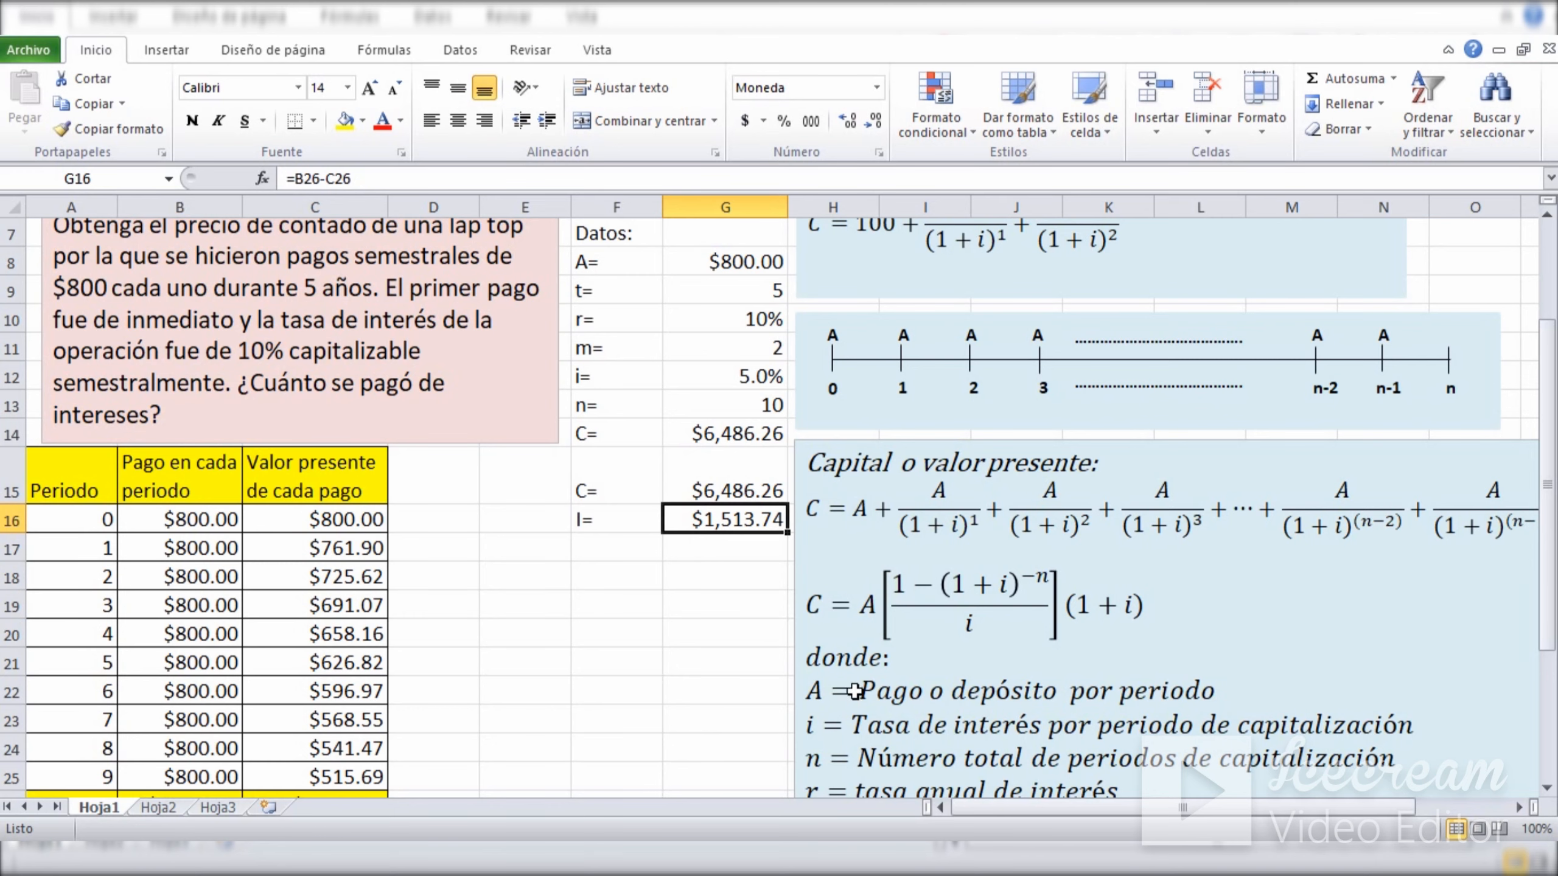
{"action": "left_click_drag", "start_coordinate": [1553, 415], "coordinate": [1553, 436]}
{"action": "left_click", "coordinate": [684, 372]}
{"action": "left_click_drag", "start_coordinate": [685, 372], "coordinate": [684, 406]}
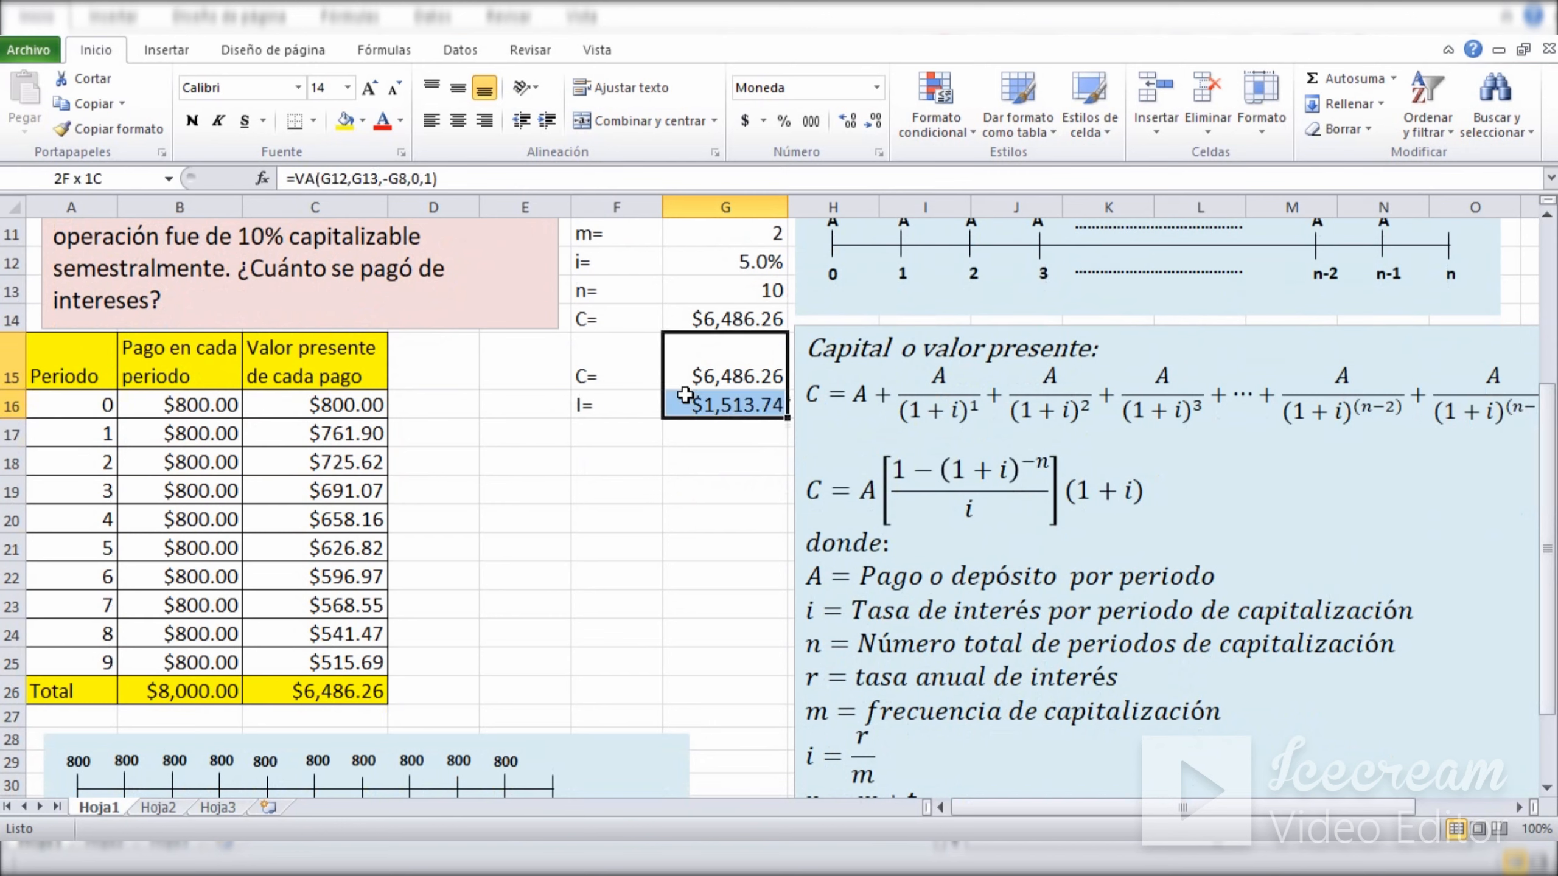
{"action": "left_click", "coordinate": [158, 696]}
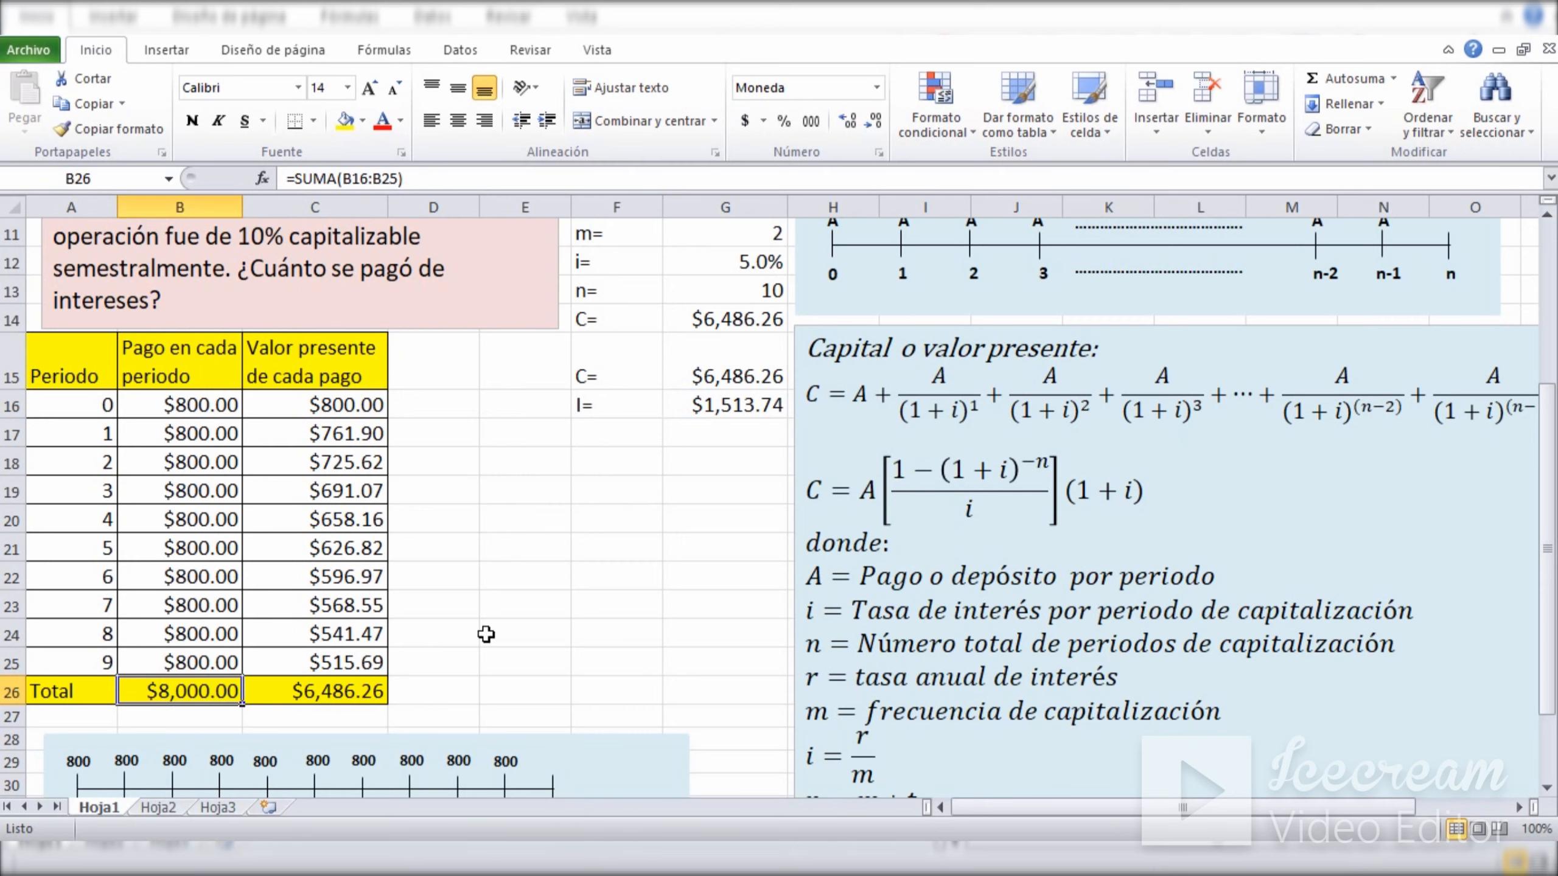
{"action": "left_click", "coordinate": [573, 577]}
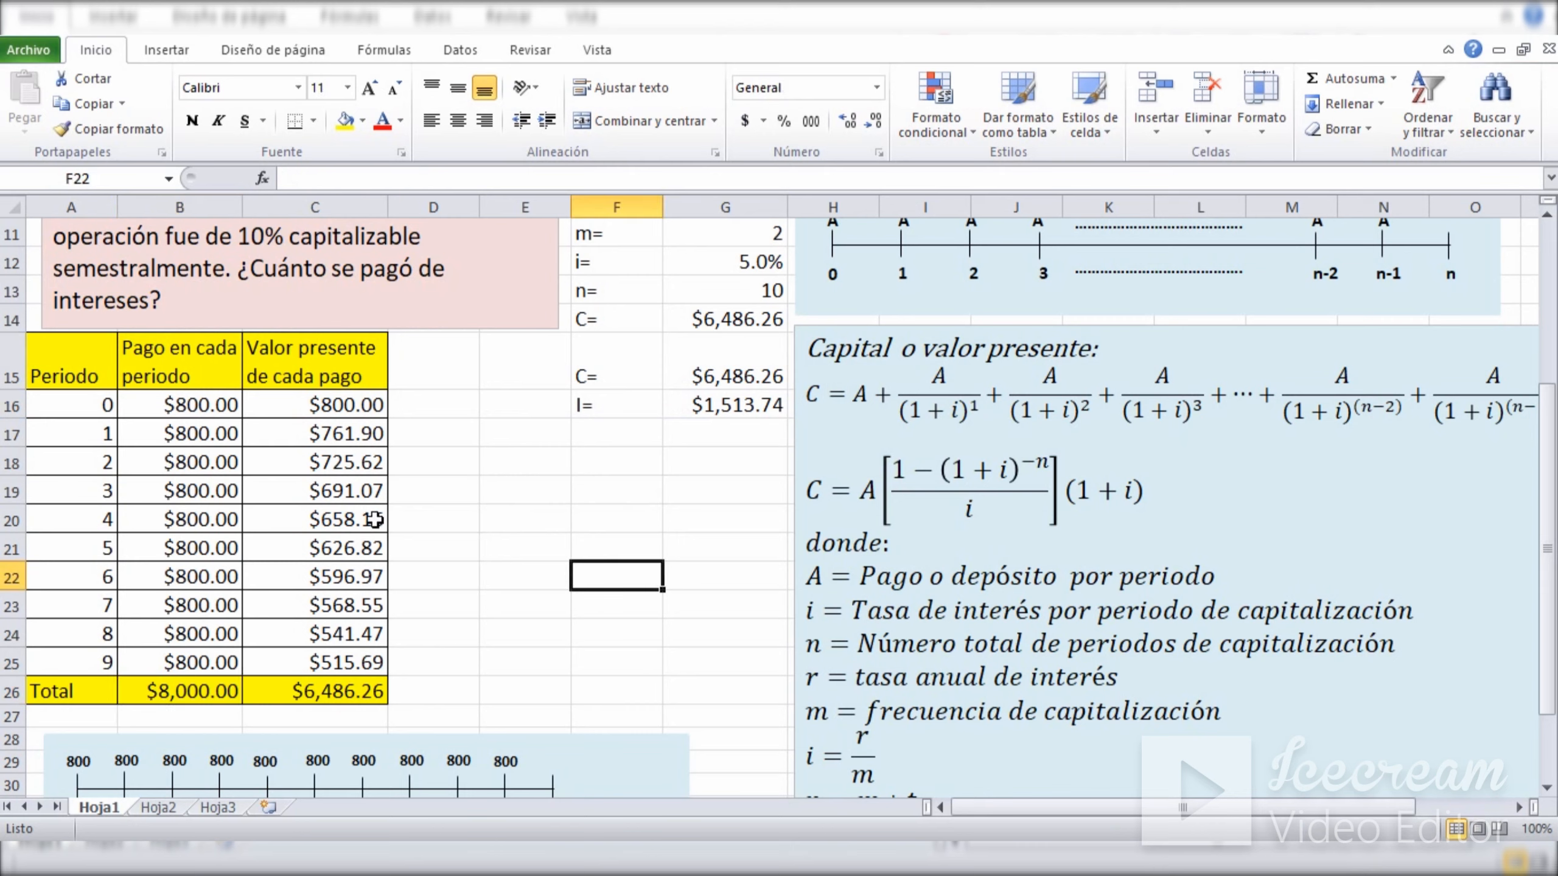
{"action": "left_click", "coordinate": [199, 434]}
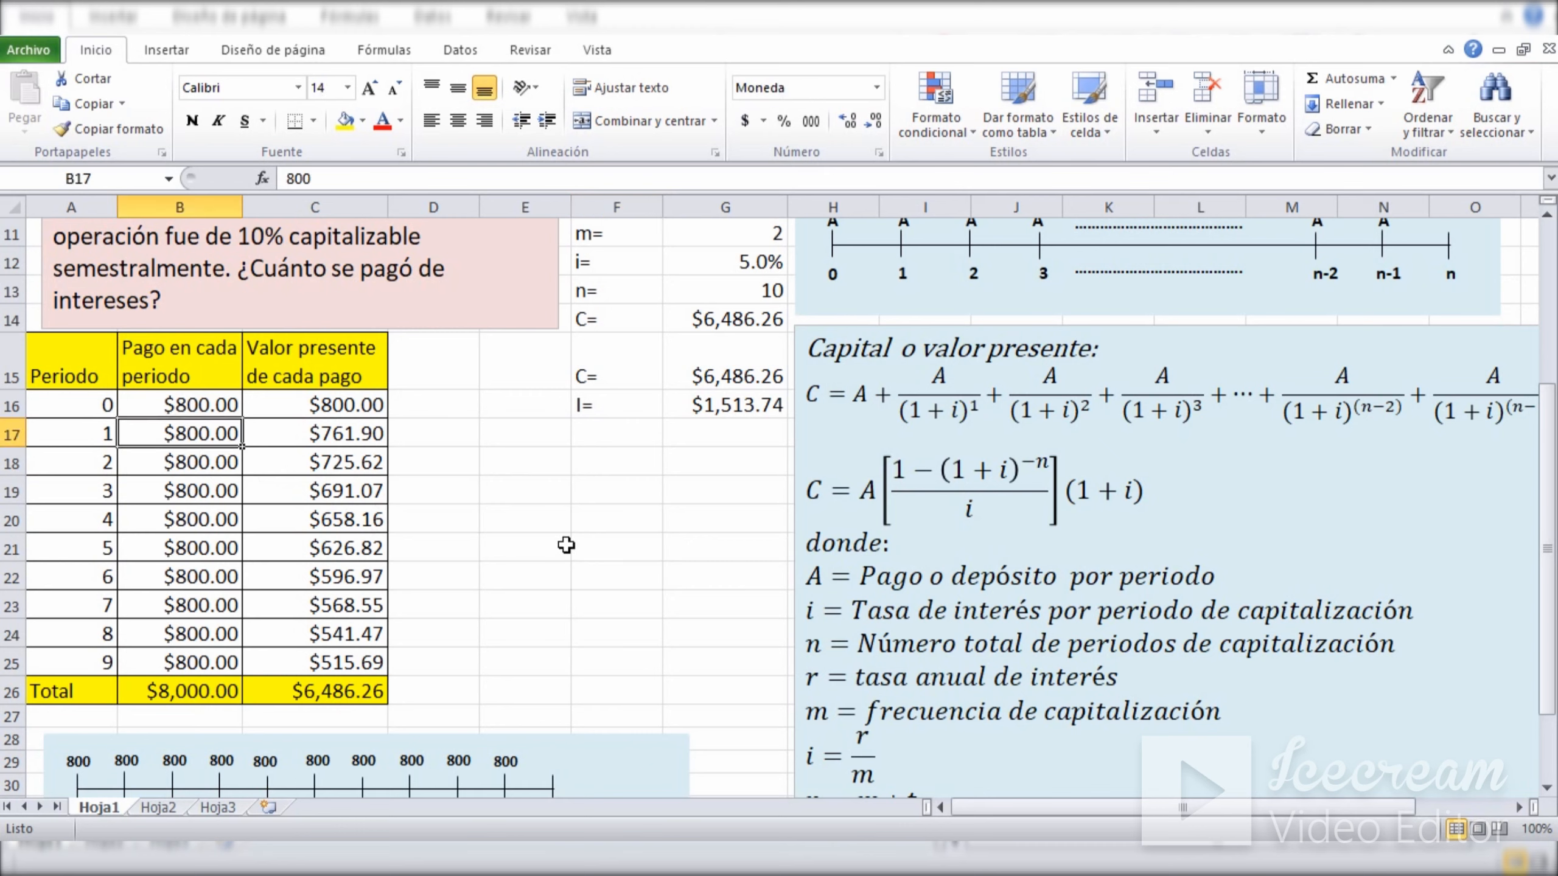
{"action": "left_click", "coordinate": [586, 541]}
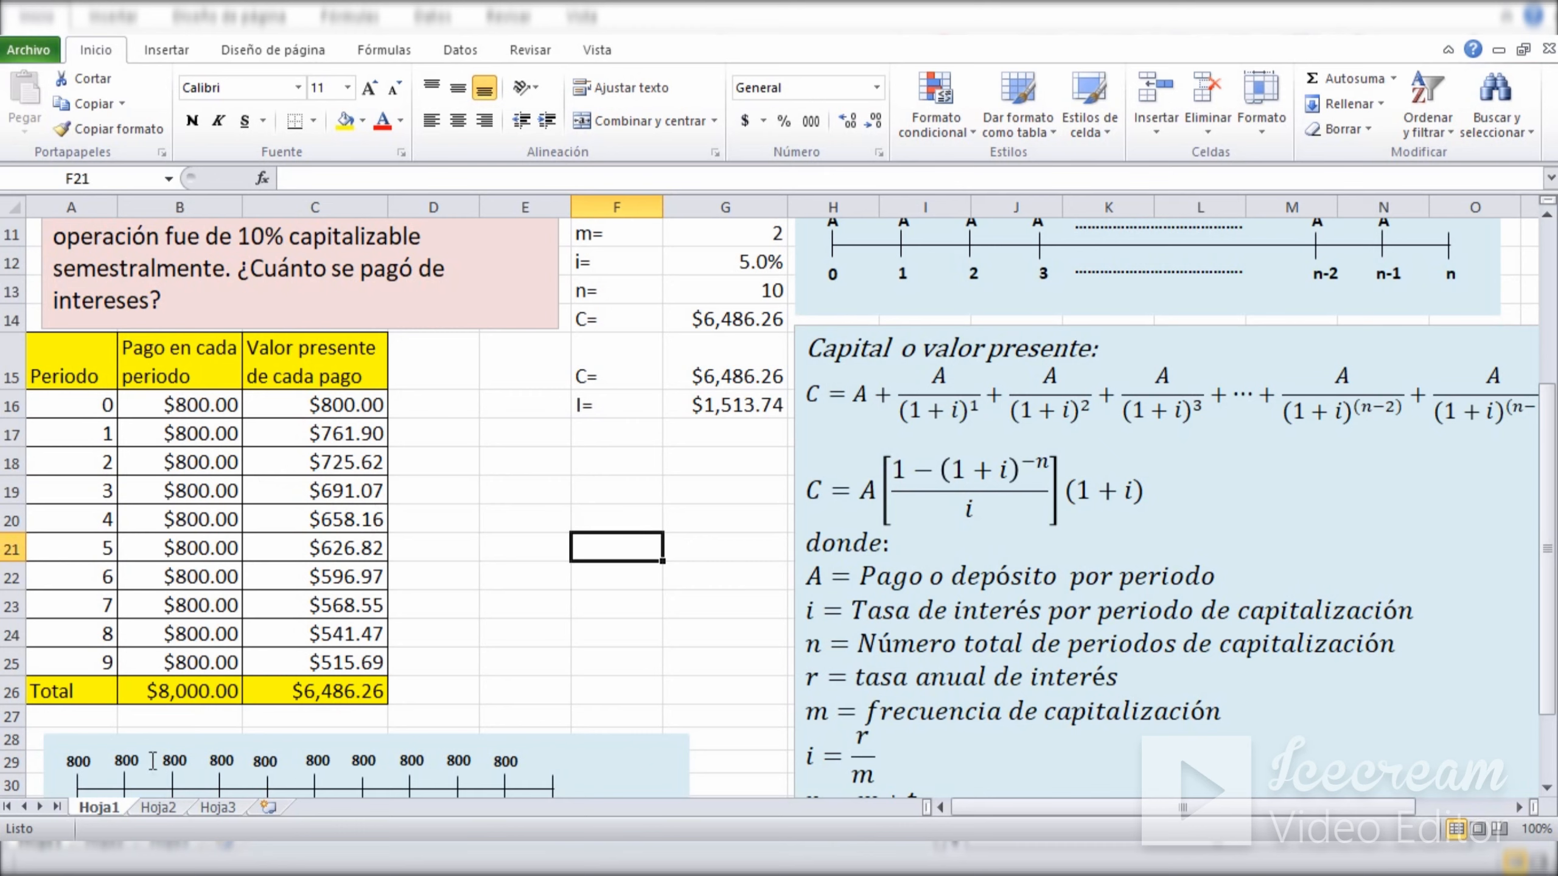
Switch to the automobile exercise on sheet Hoja2 and enter the monthly payment in C12 as =5000.
{"action": "left_click", "coordinate": [159, 807]}
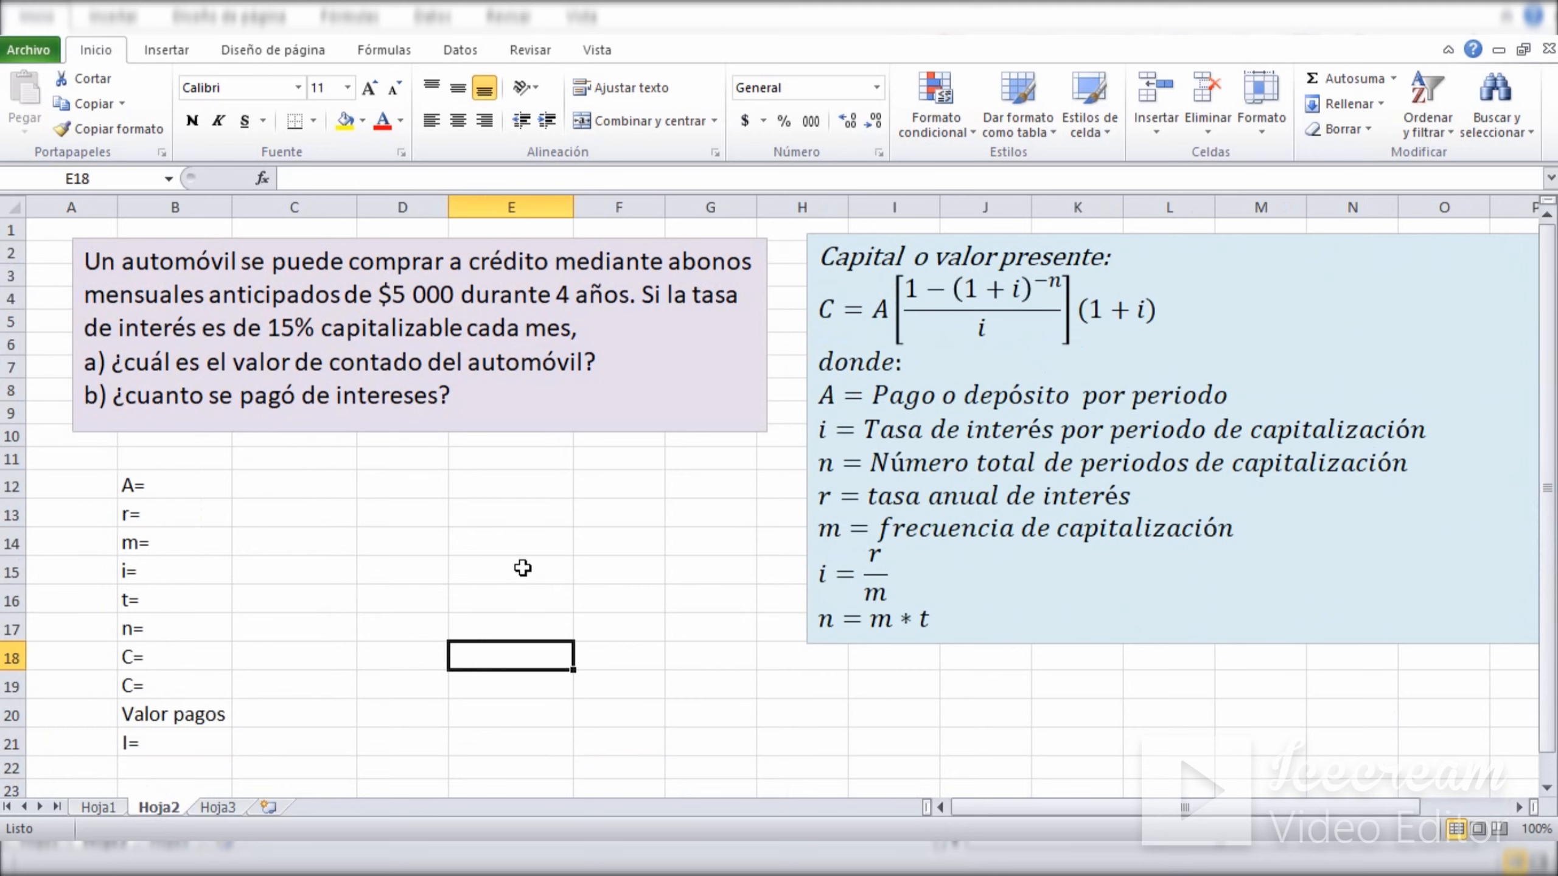
{"action": "left_click", "coordinate": [288, 488]}
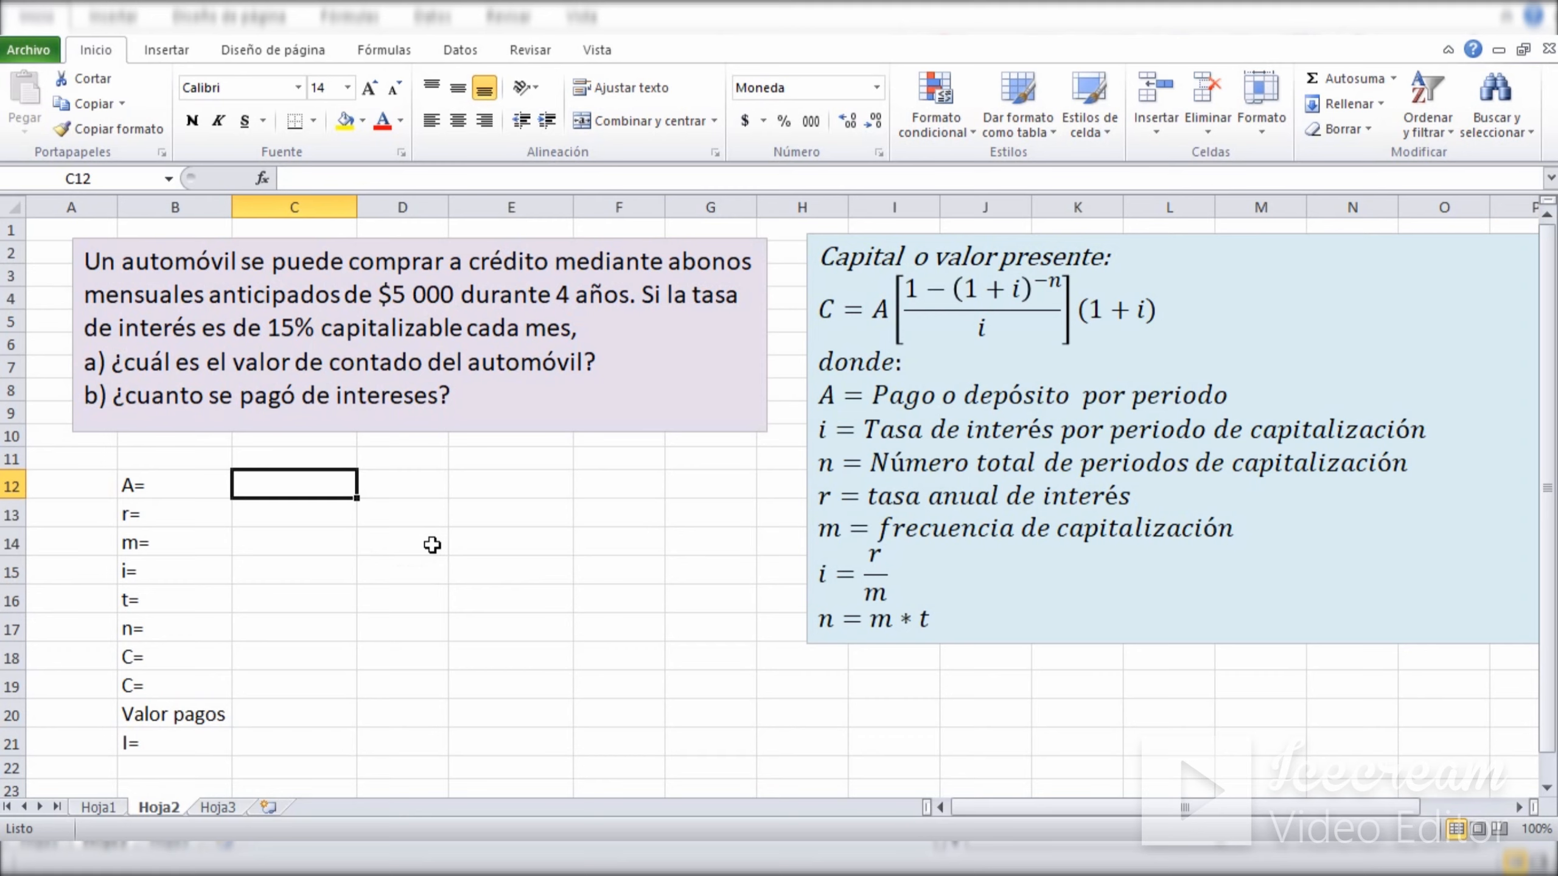
{"action": "type", "text": "=5000"}
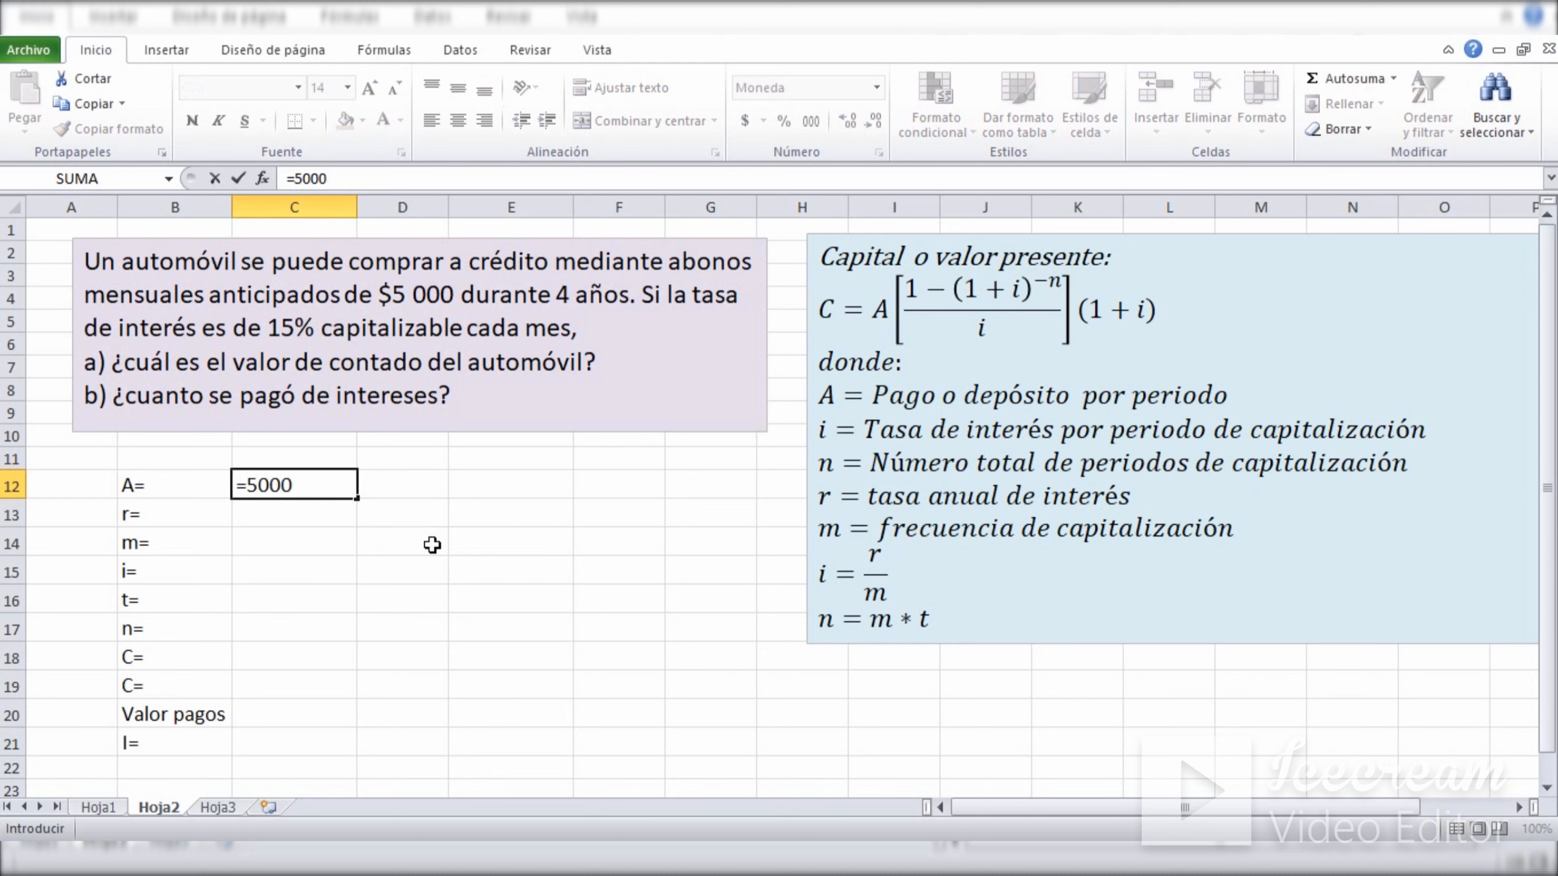
{"action": "key", "text": "Return"}
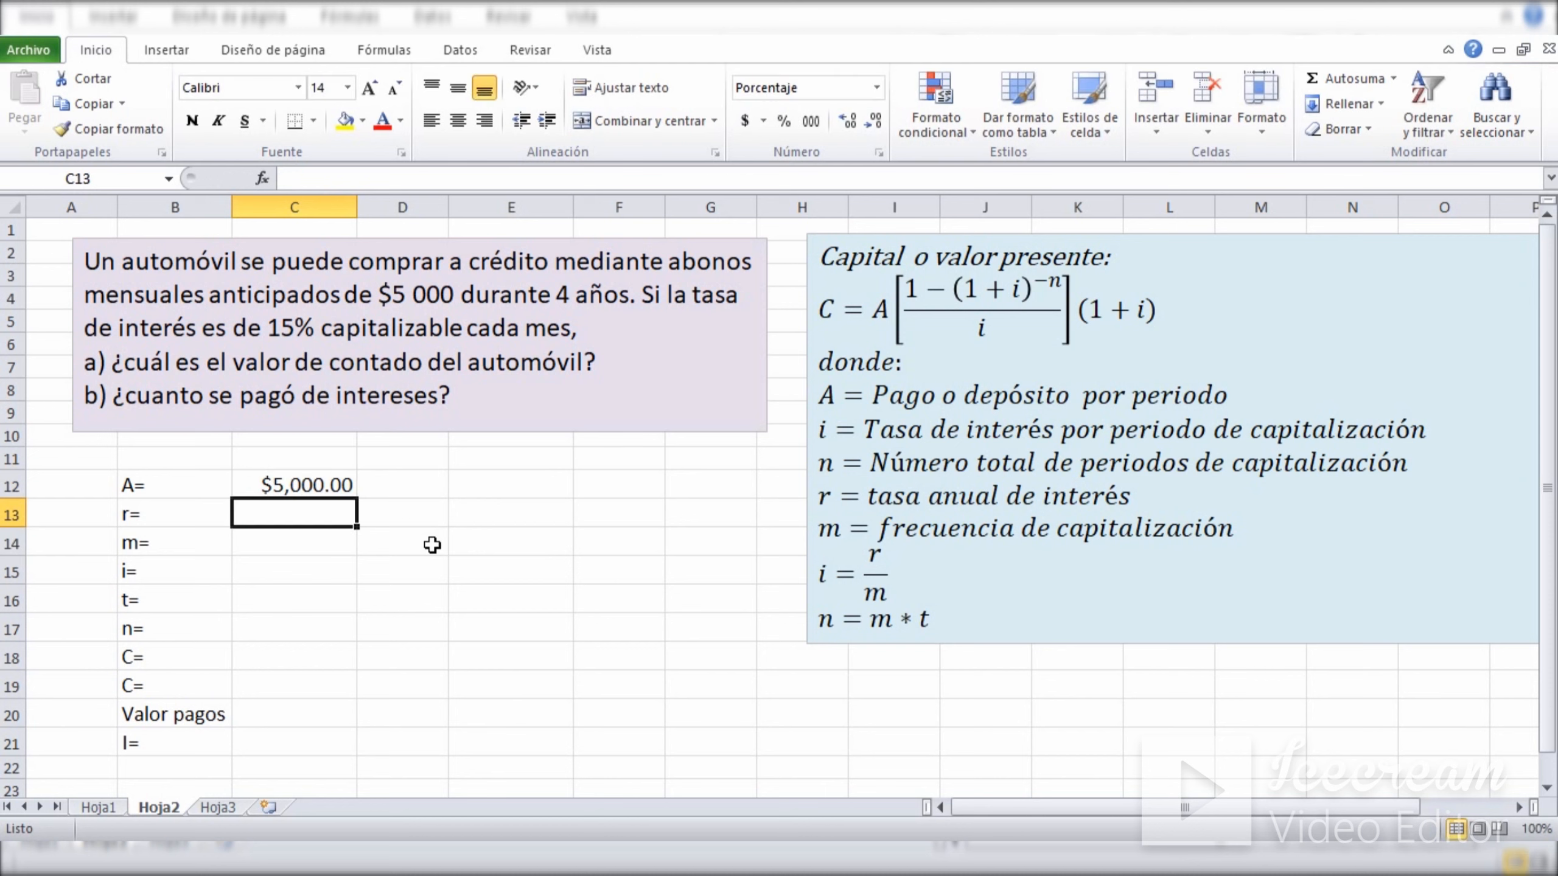
{"action": "left_click", "coordinate": [286, 485]}
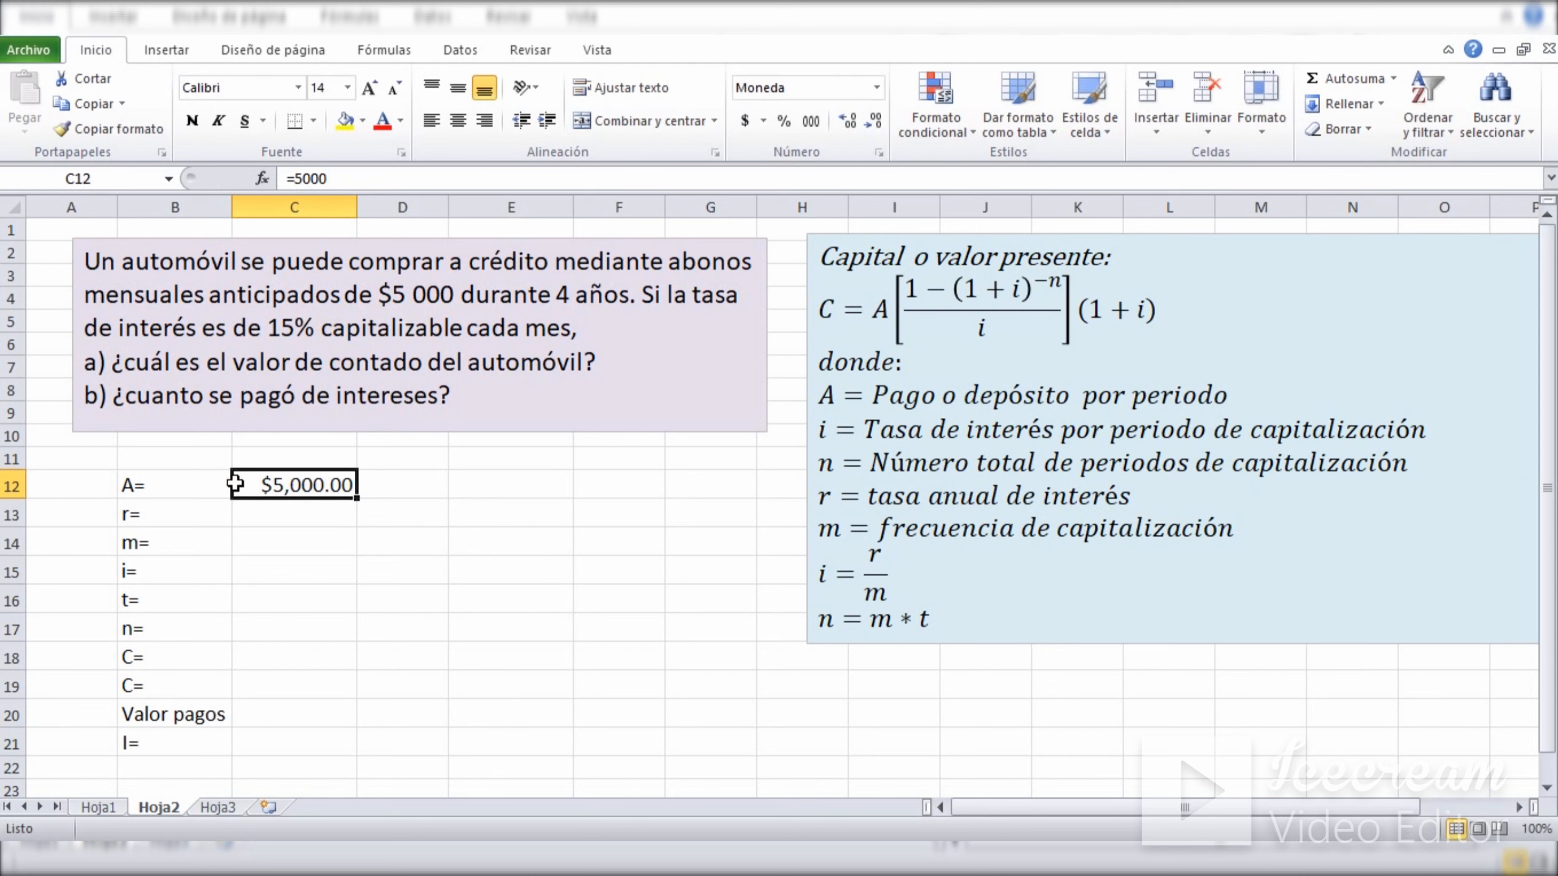
{"action": "left_click", "coordinate": [184, 488]}
Enter the annual interest rate of 15% in C13 and the term of 4 years in C16.
{"action": "left_click", "coordinate": [277, 517]}
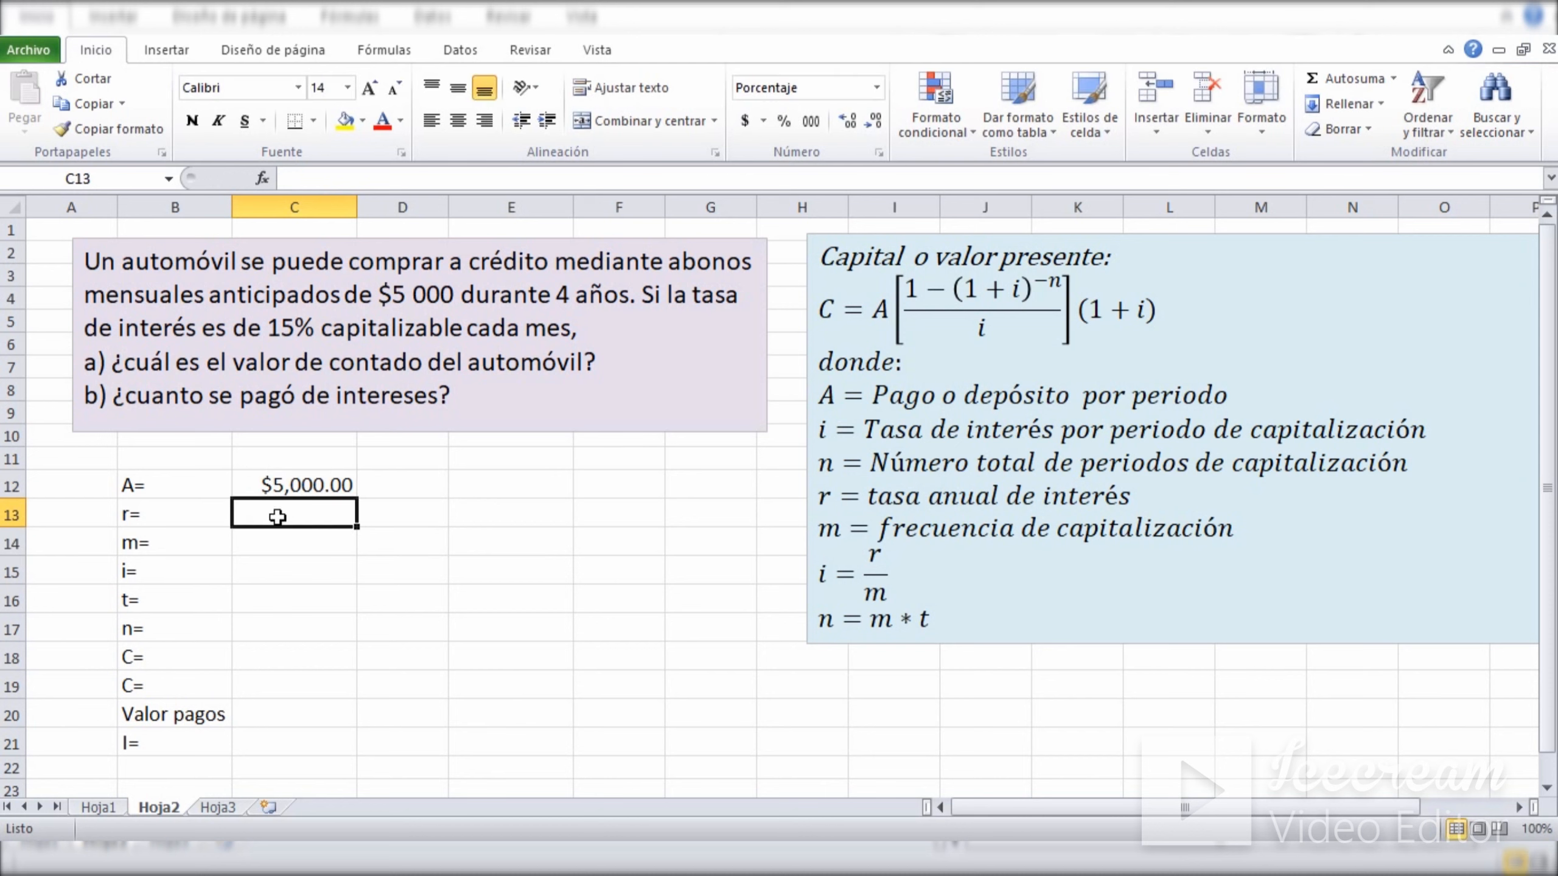
{"action": "type", "text": "15"}
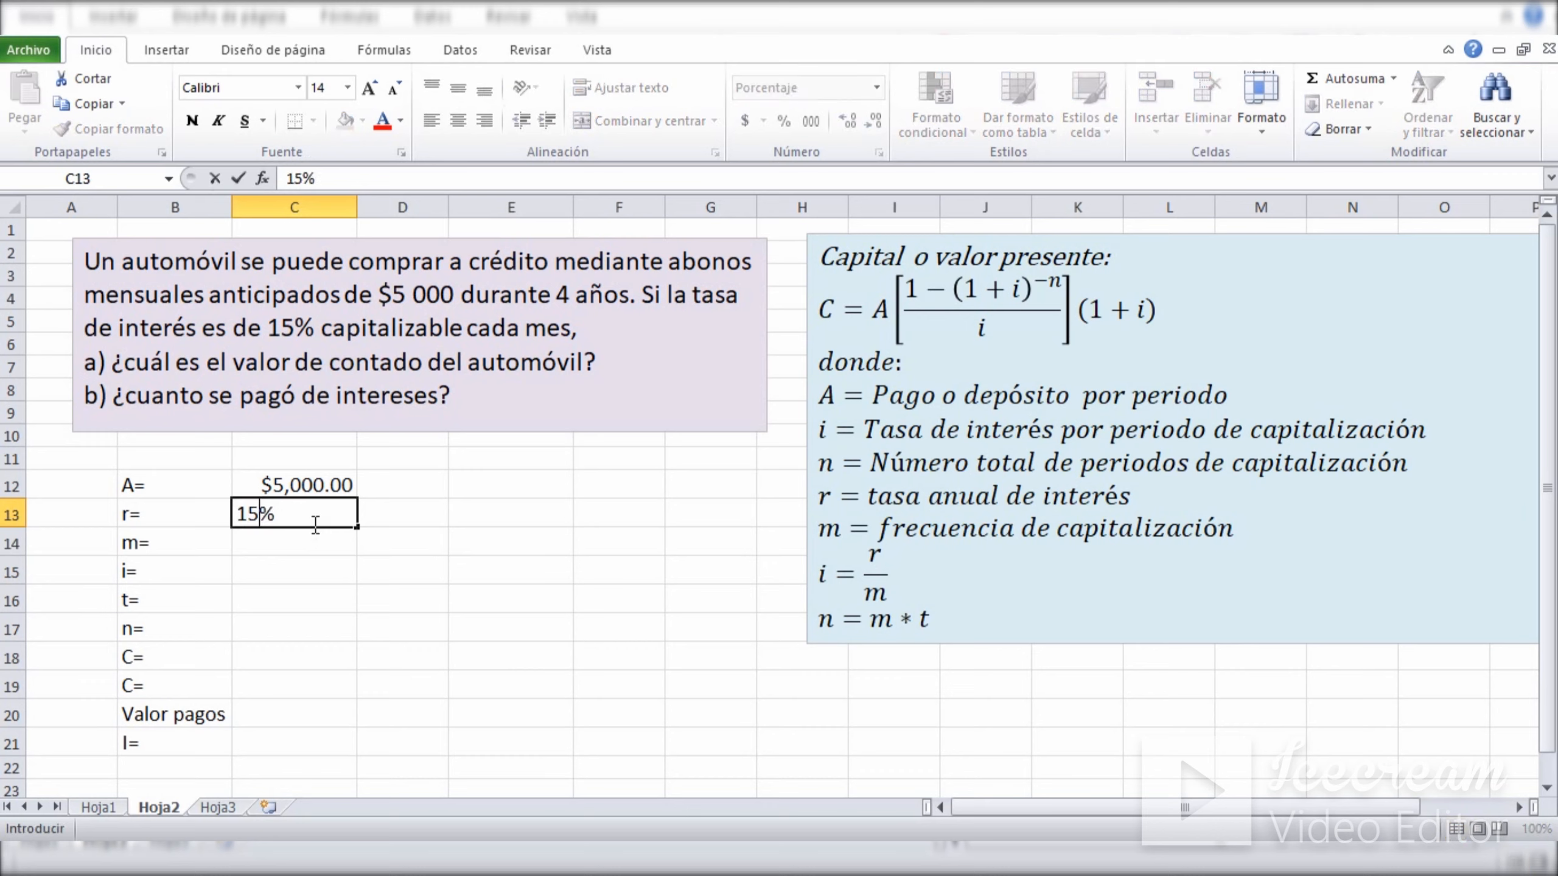
{"action": "key", "text": "Return"}
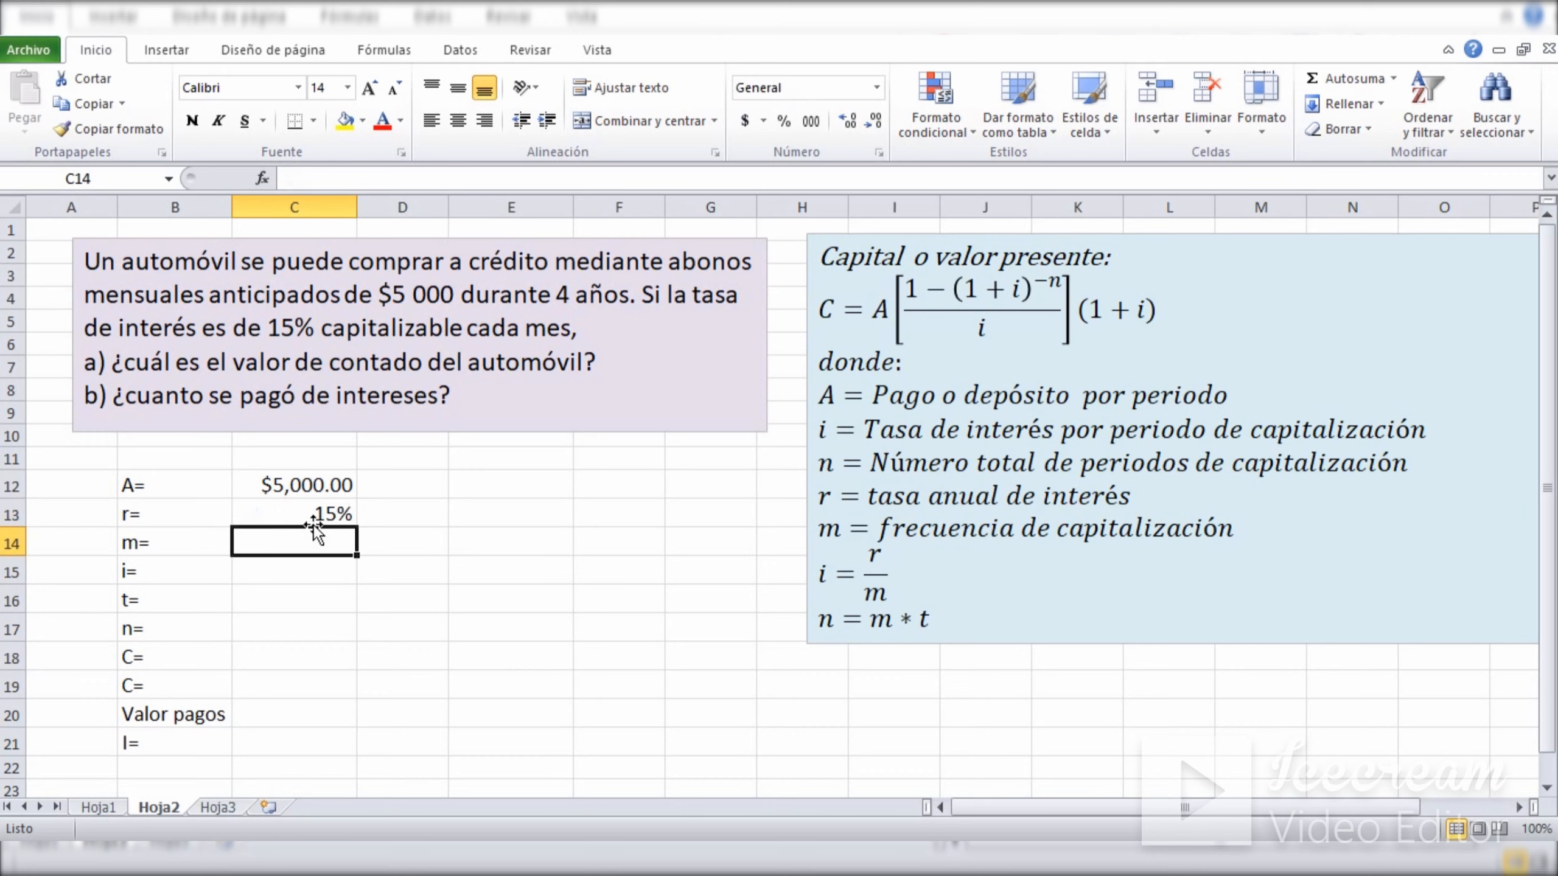
{"action": "key", "text": "Down"}
{"action": "key", "text": "Down"}
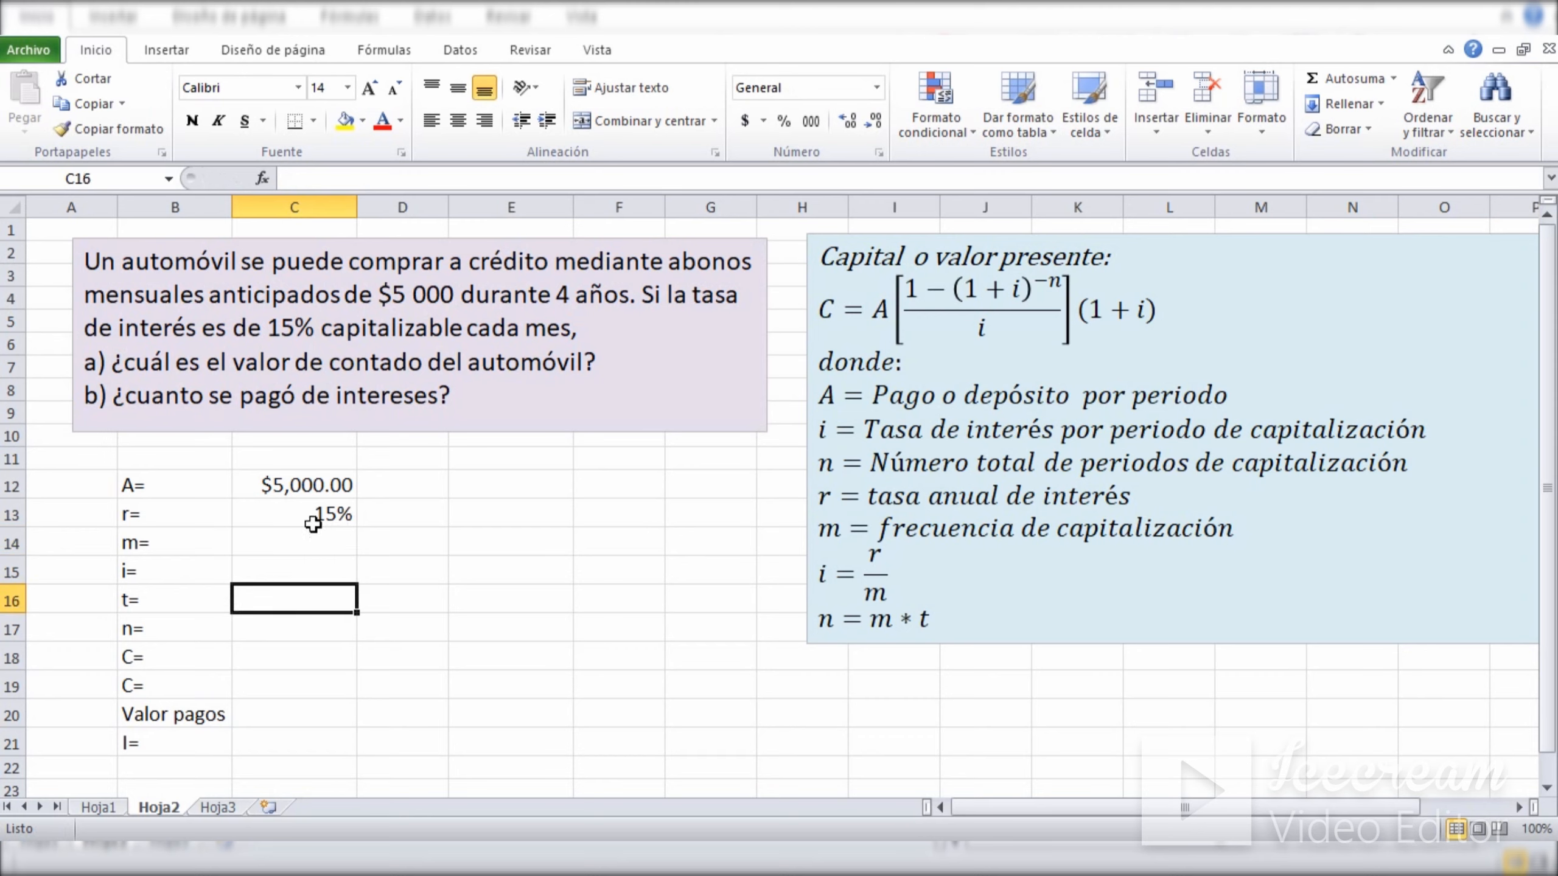
{"action": "type", "text": "4"}
{"action": "key", "text": "Return"}
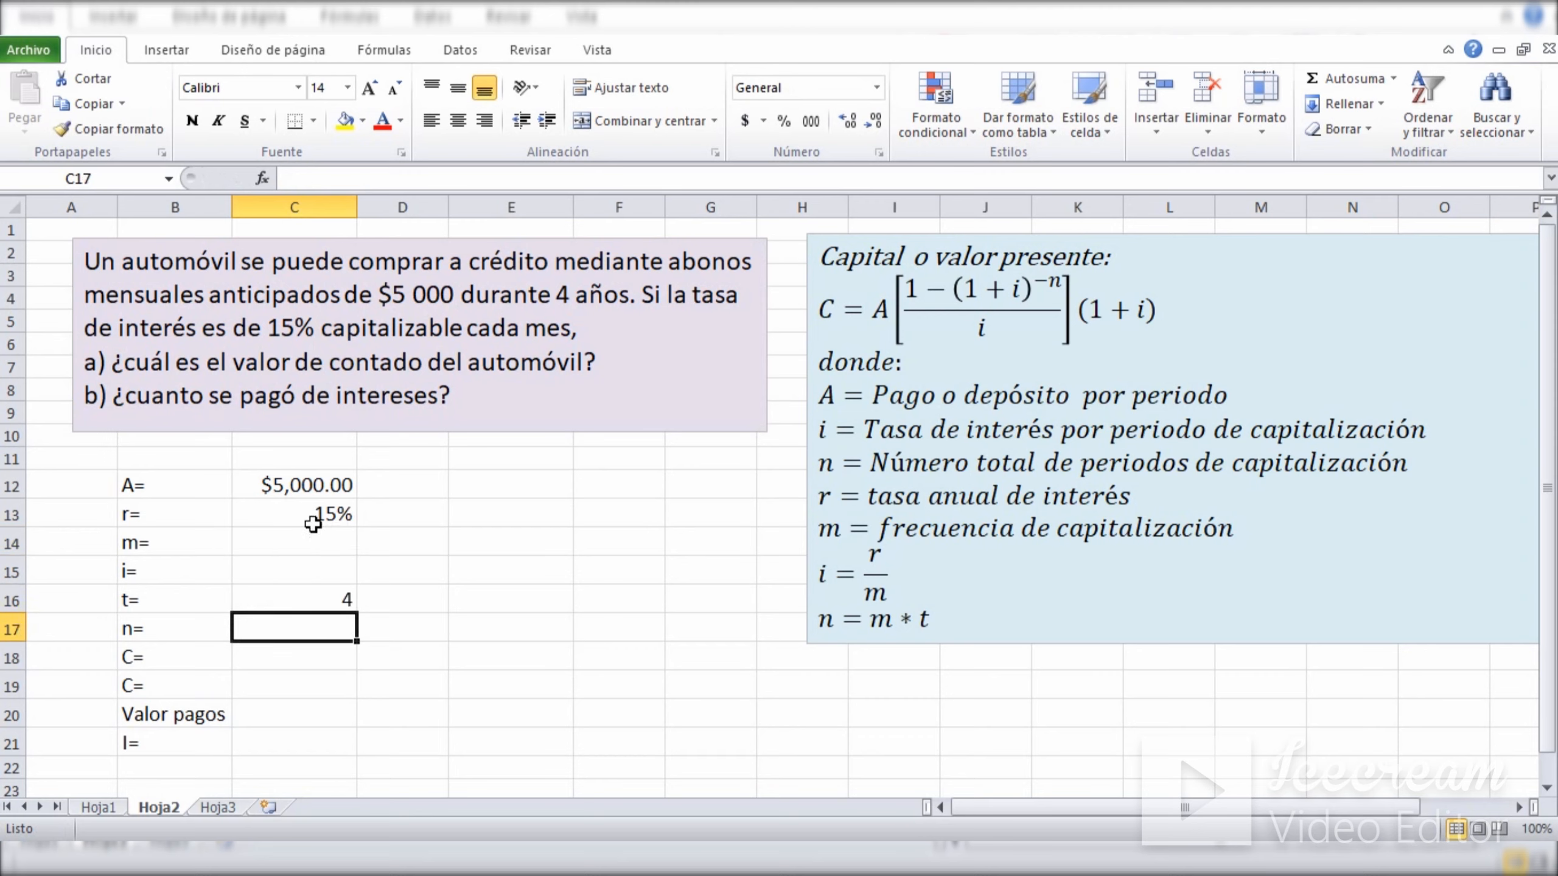
Enter 12 as the monthly compounding frequency m in C14.
{"action": "key", "text": "Up"}
{"action": "key", "text": "Up"}
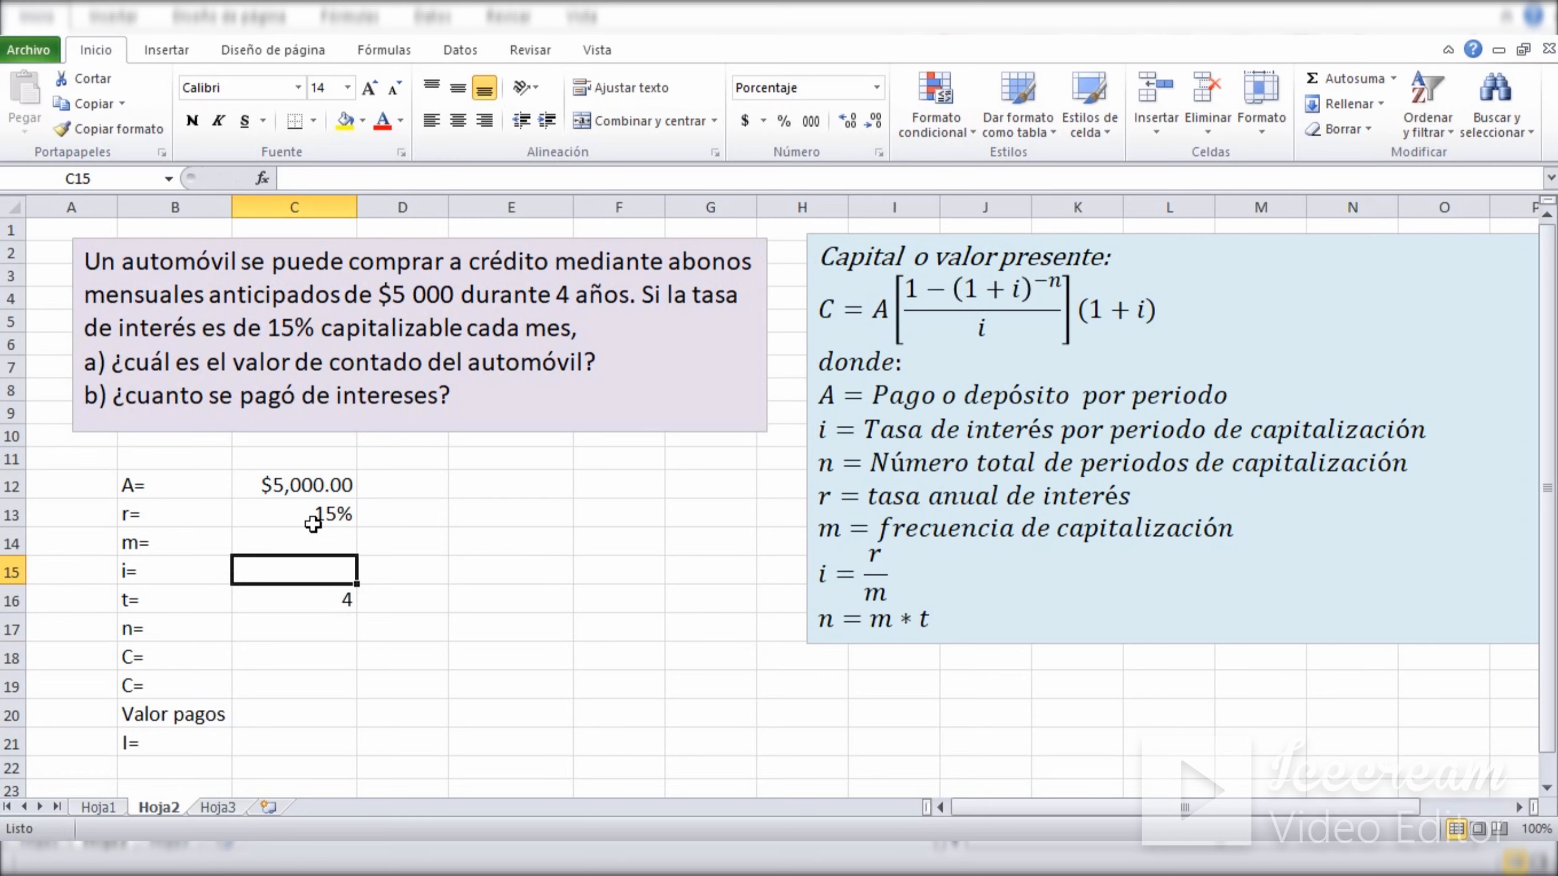
{"action": "key", "text": "Up"}
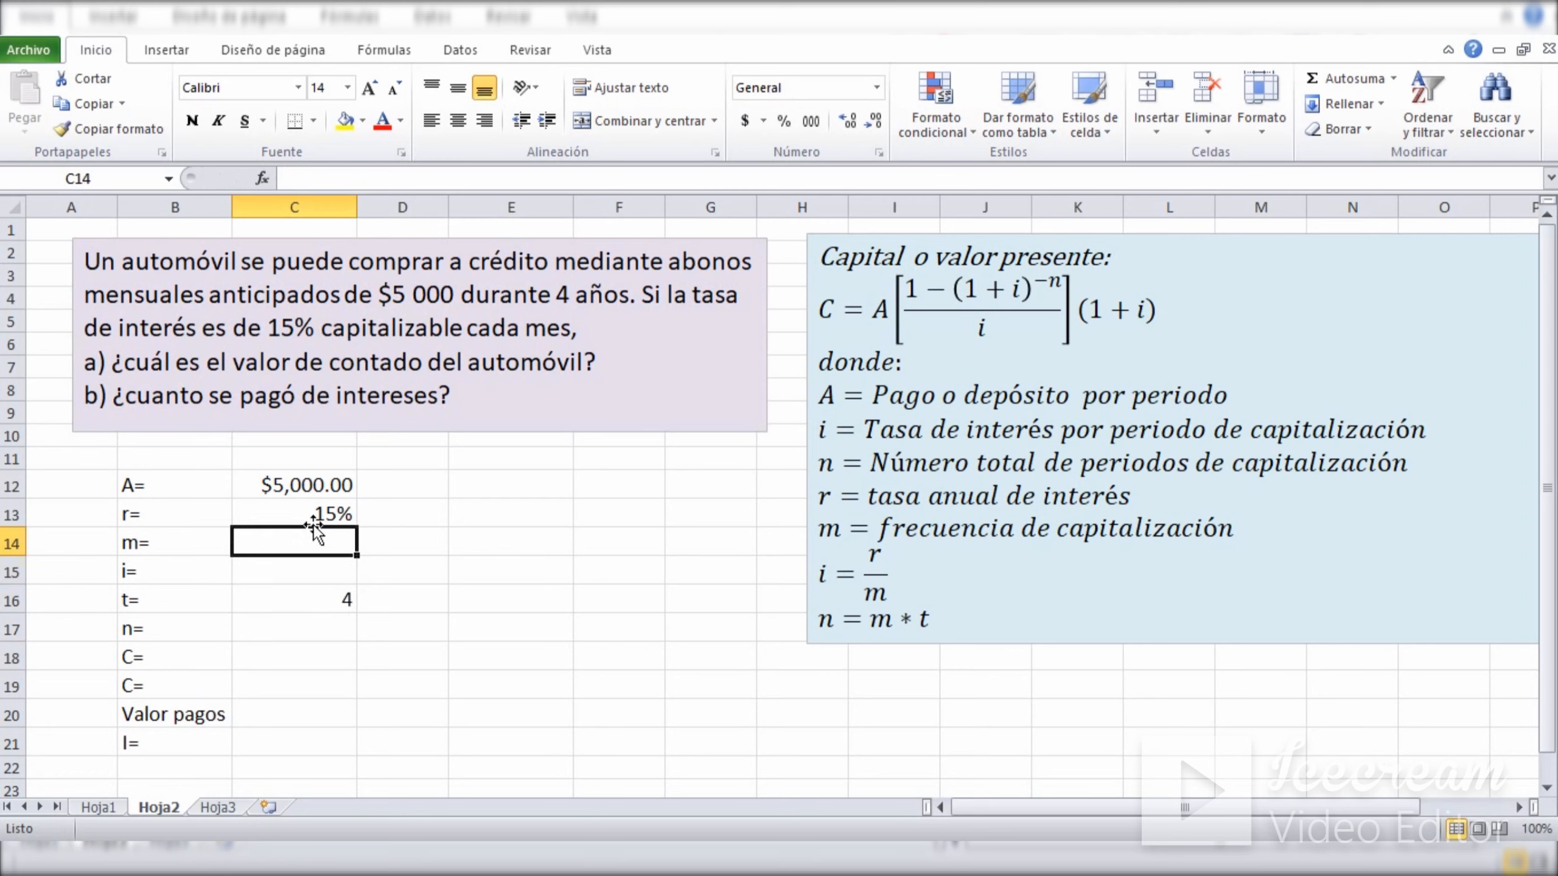
{"action": "type", "text": "12"}
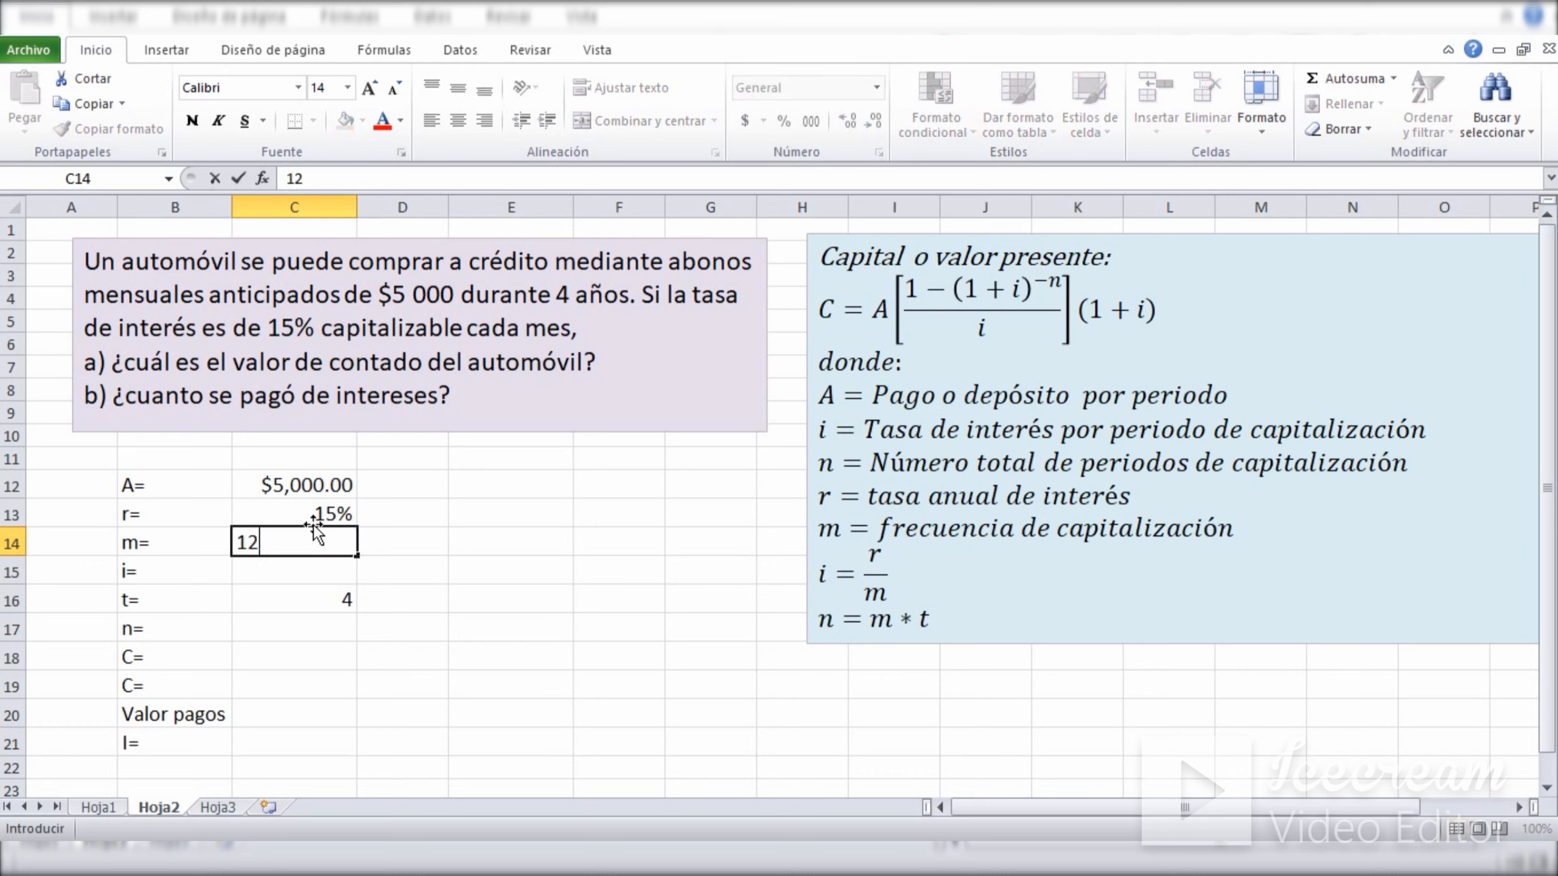
{"action": "key", "text": "Return"}
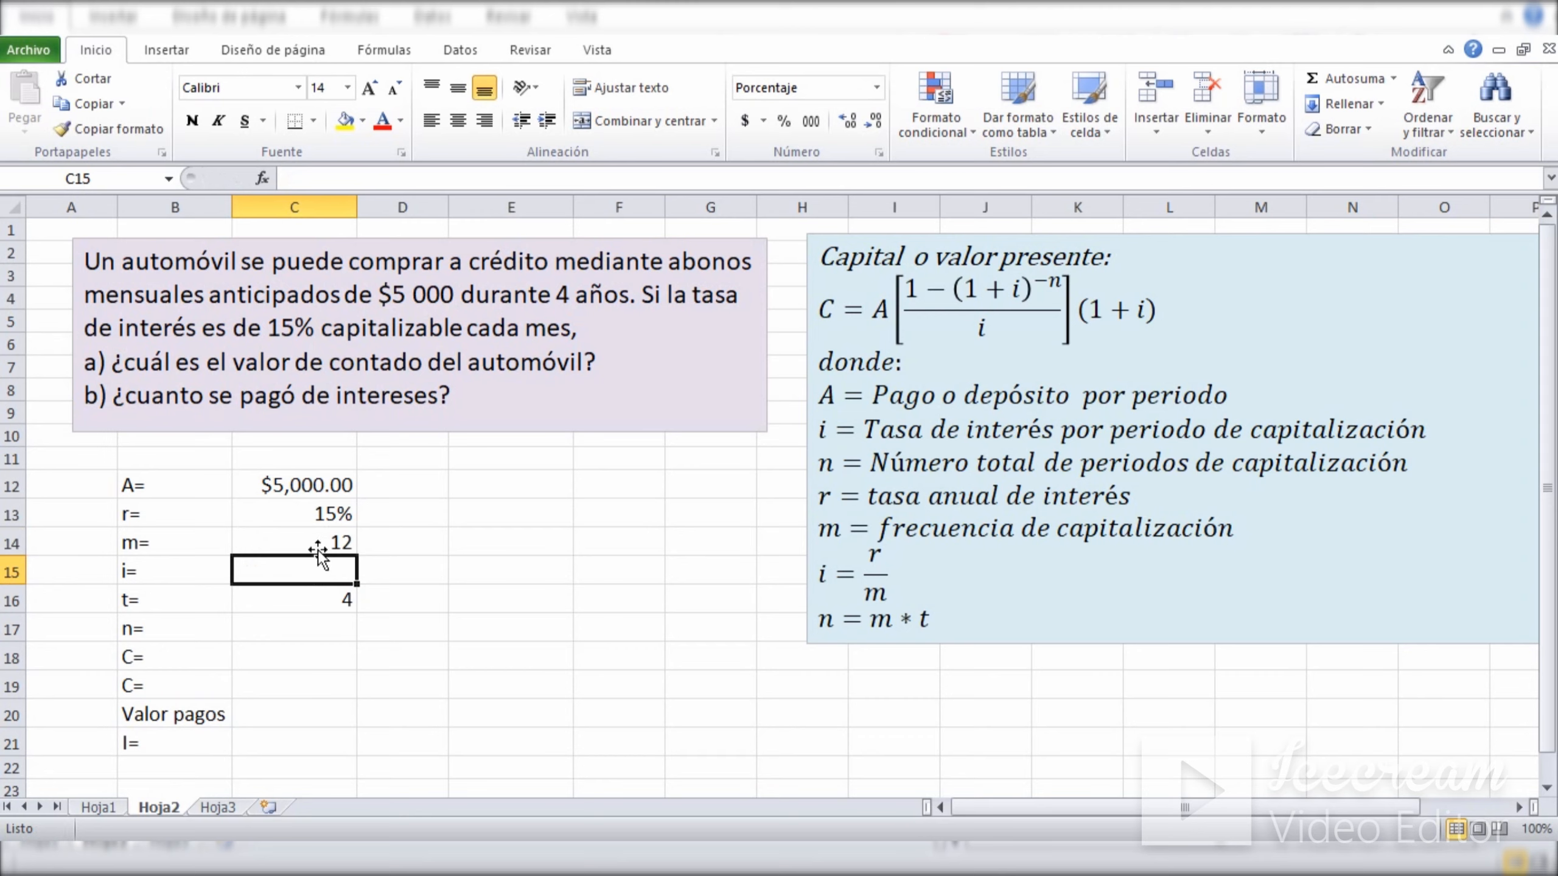
{"action": "left_click", "coordinate": [318, 551]}
{"action": "left_click", "coordinate": [309, 570]}
{"action": "left_click", "coordinate": [305, 537]}
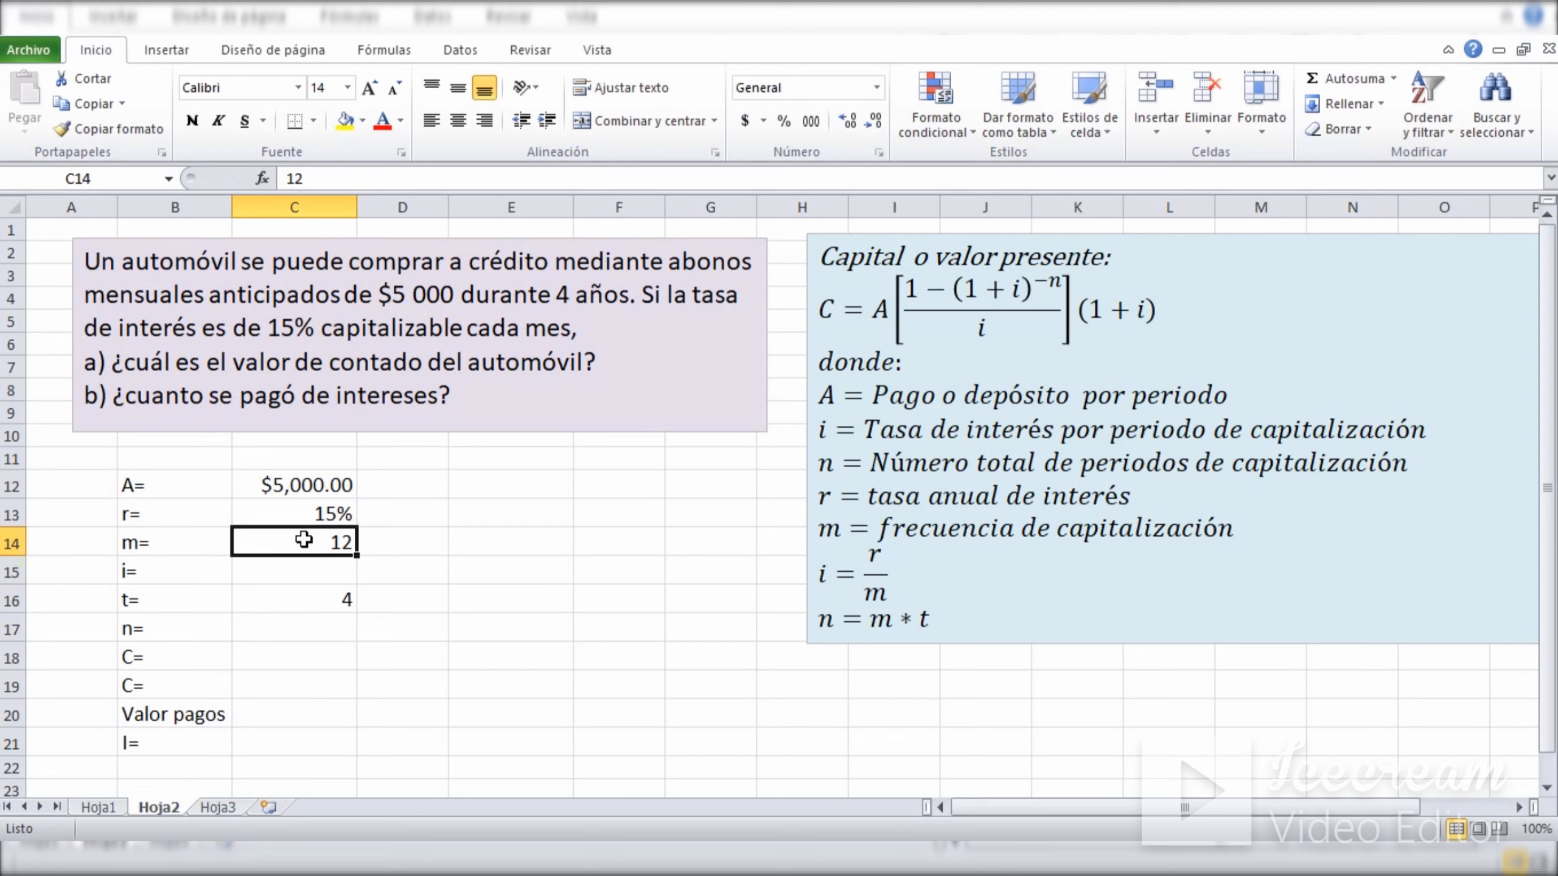
Calculate the interest rate per period in C15 from i = r/m with the formula =C13/C14.
{"action": "left_click", "coordinate": [301, 573]}
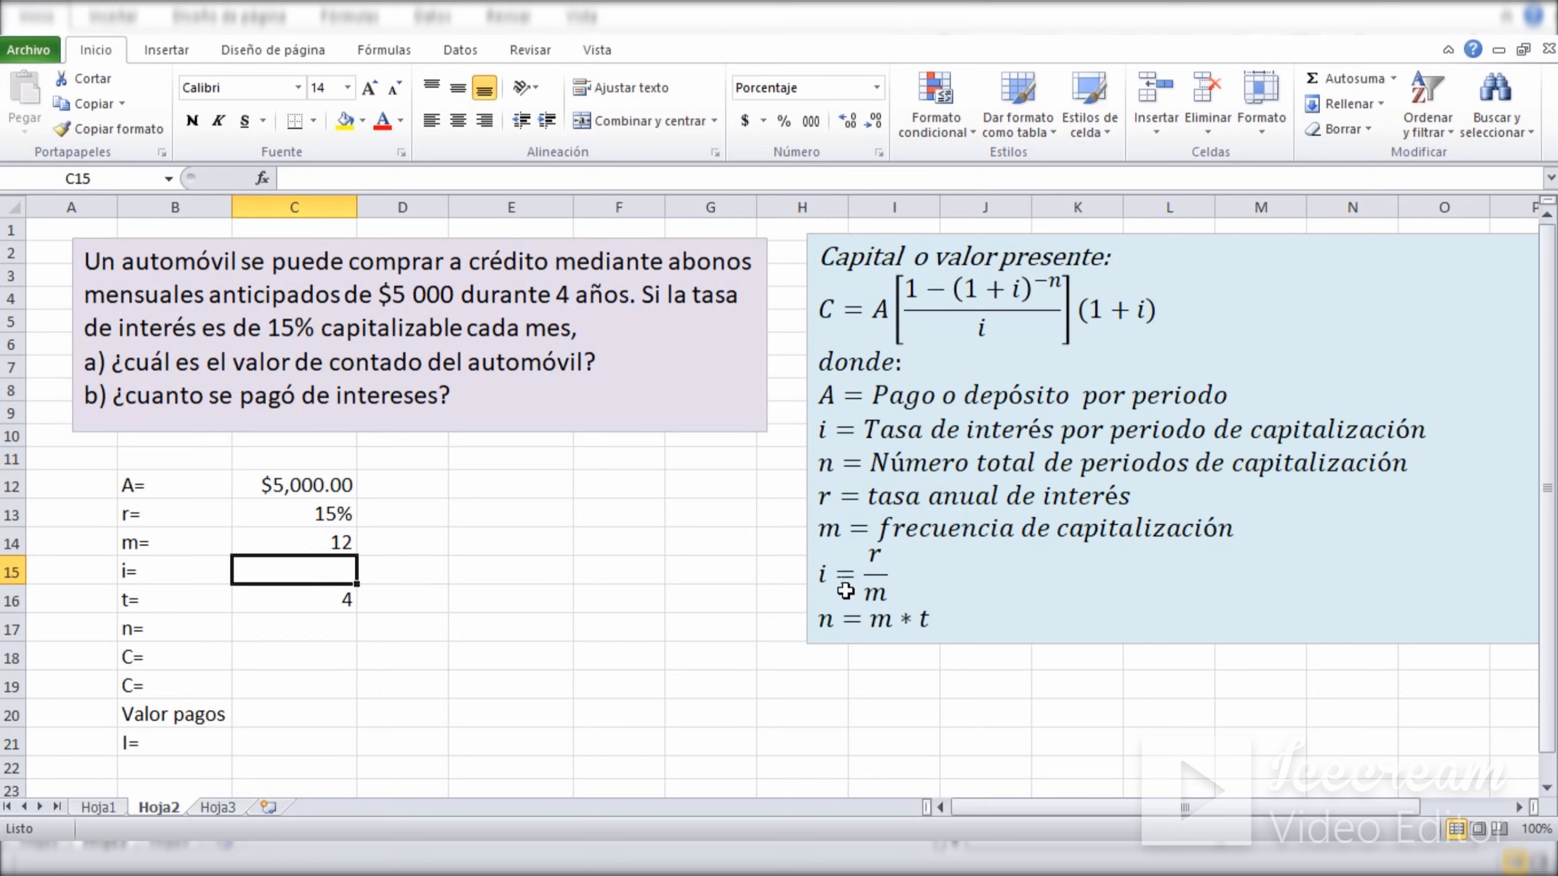
{"action": "left_click_drag", "start_coordinate": [819, 578], "coordinate": [937, 568]}
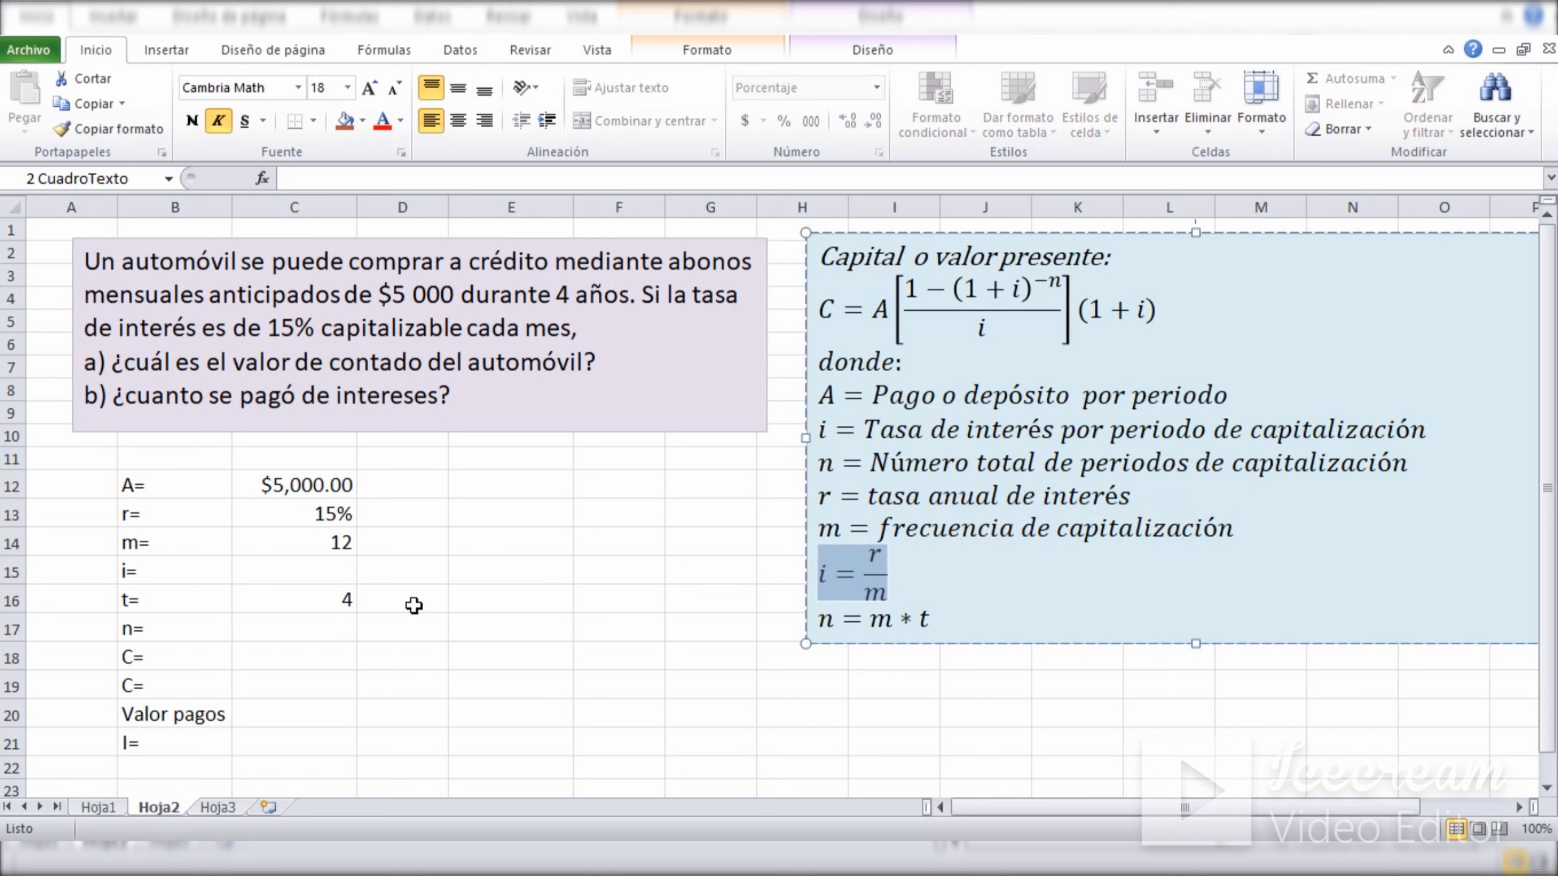
{"action": "left_click", "coordinate": [307, 567]}
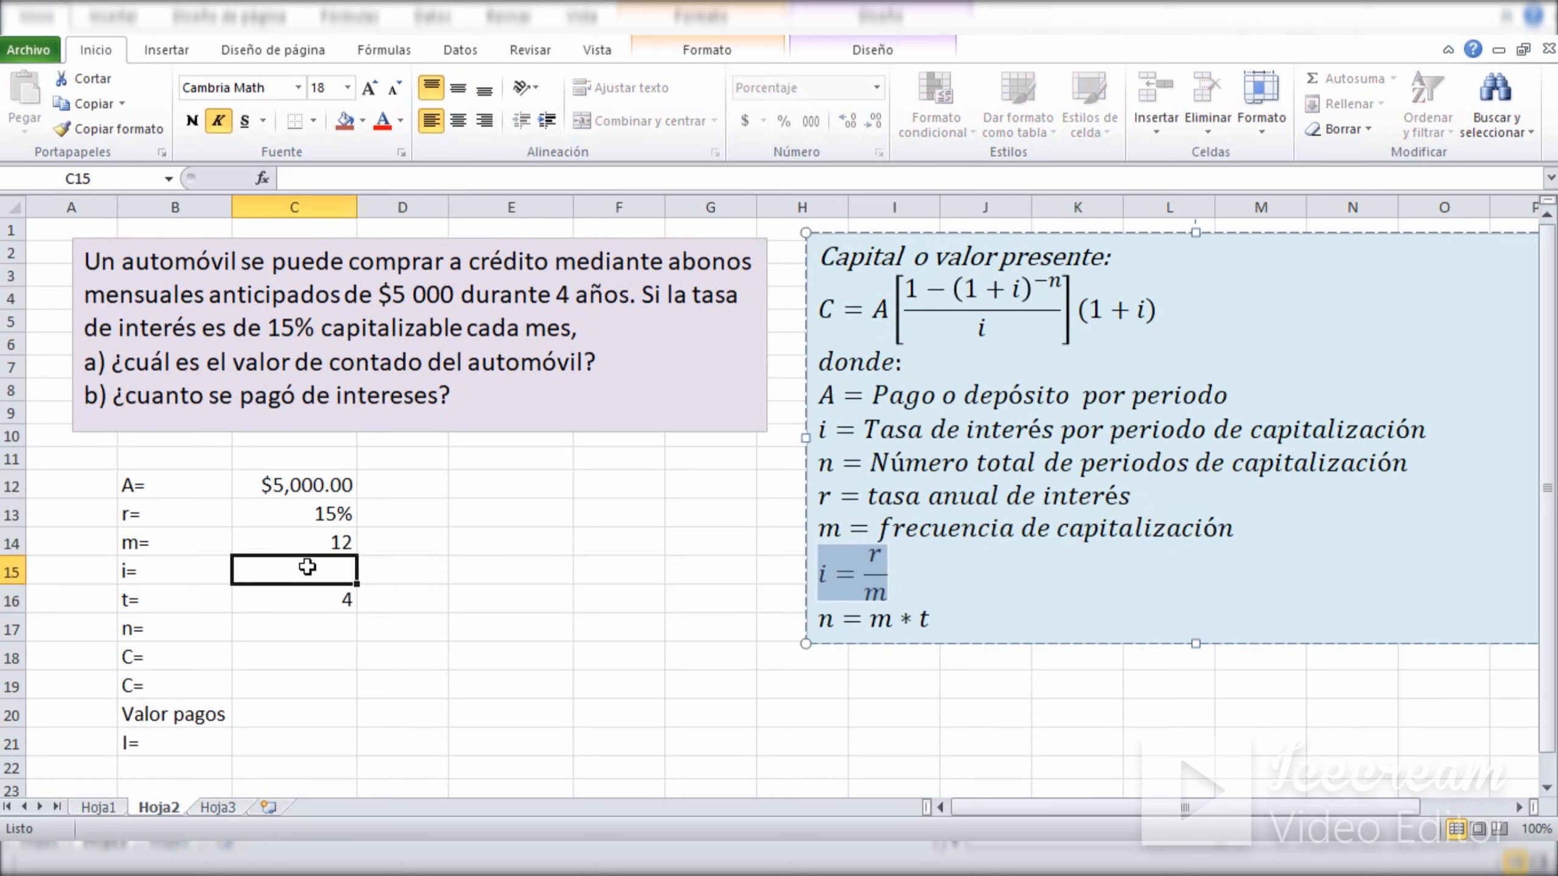
{"action": "type", "text": "="}
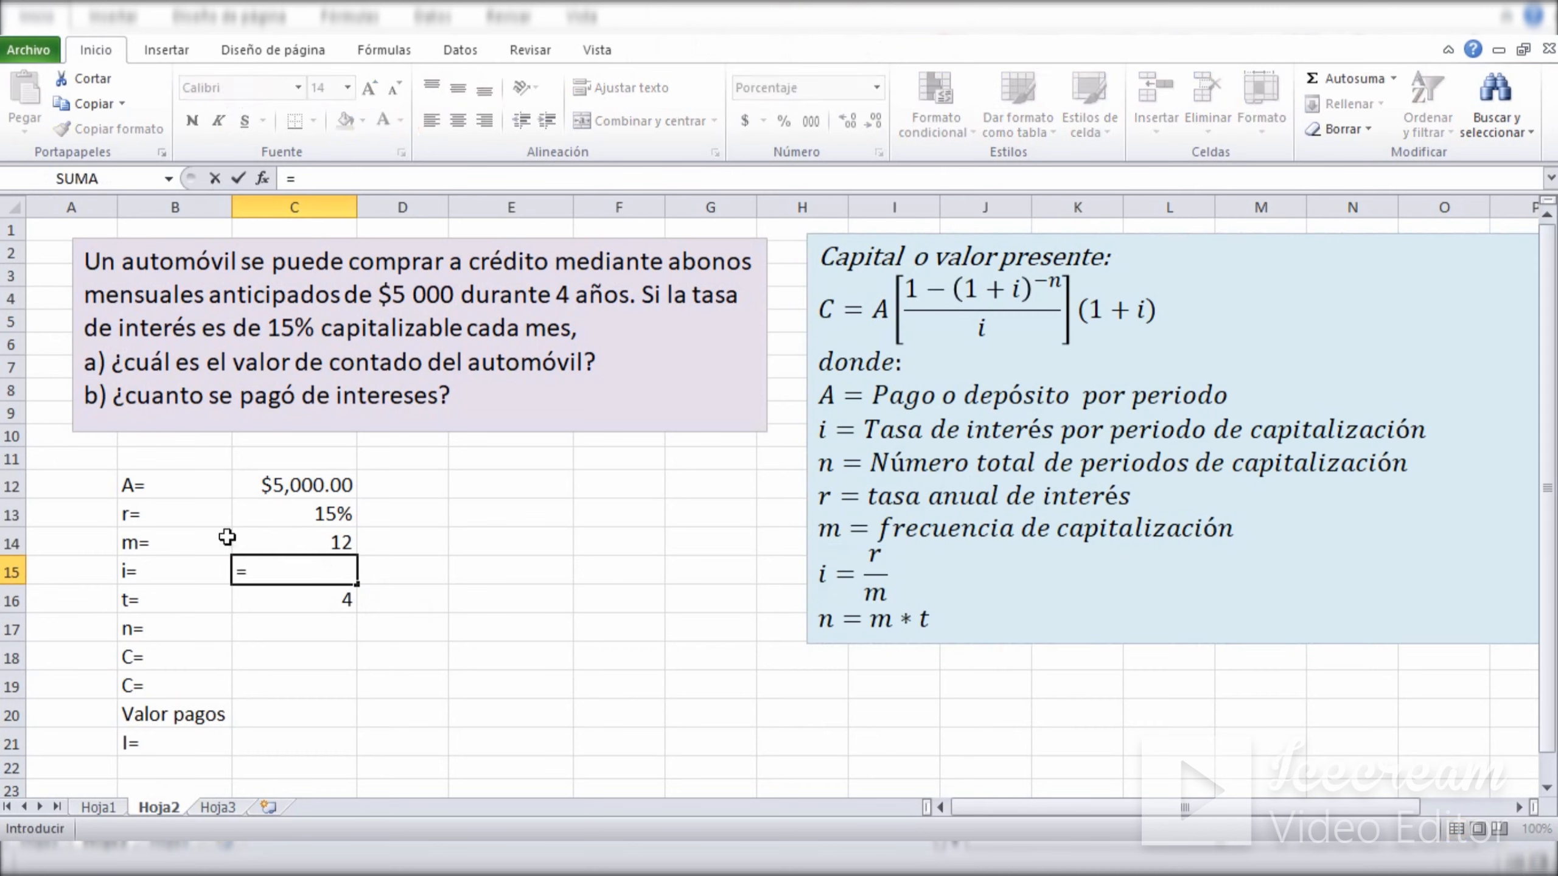
{"action": "left_click", "coordinate": [279, 515]}
{"action": "type", "text": "/"}
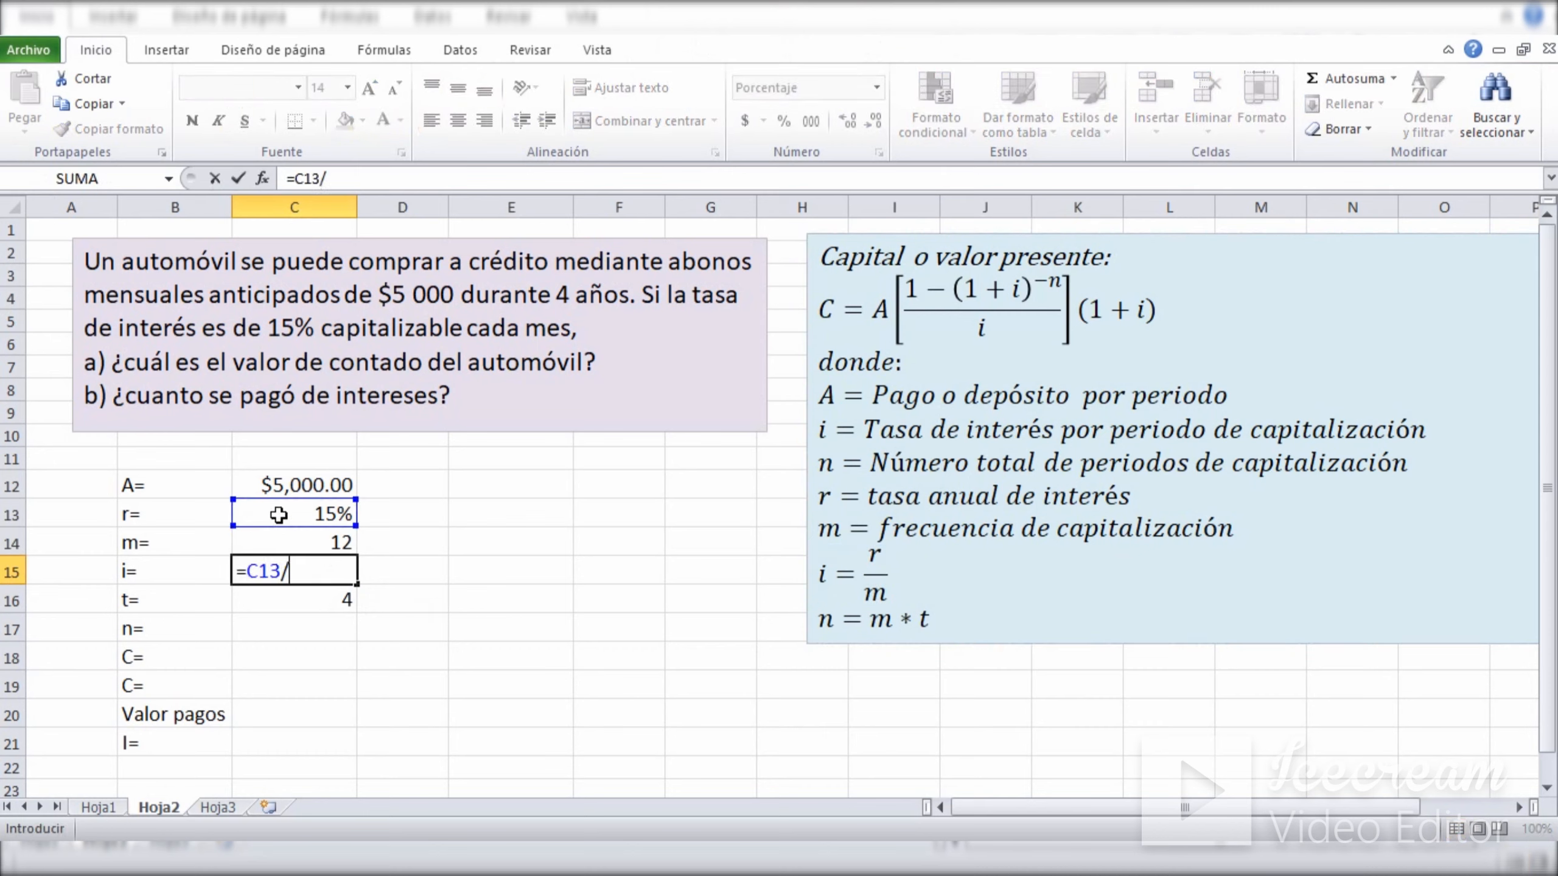
{"action": "left_click", "coordinate": [279, 539]}
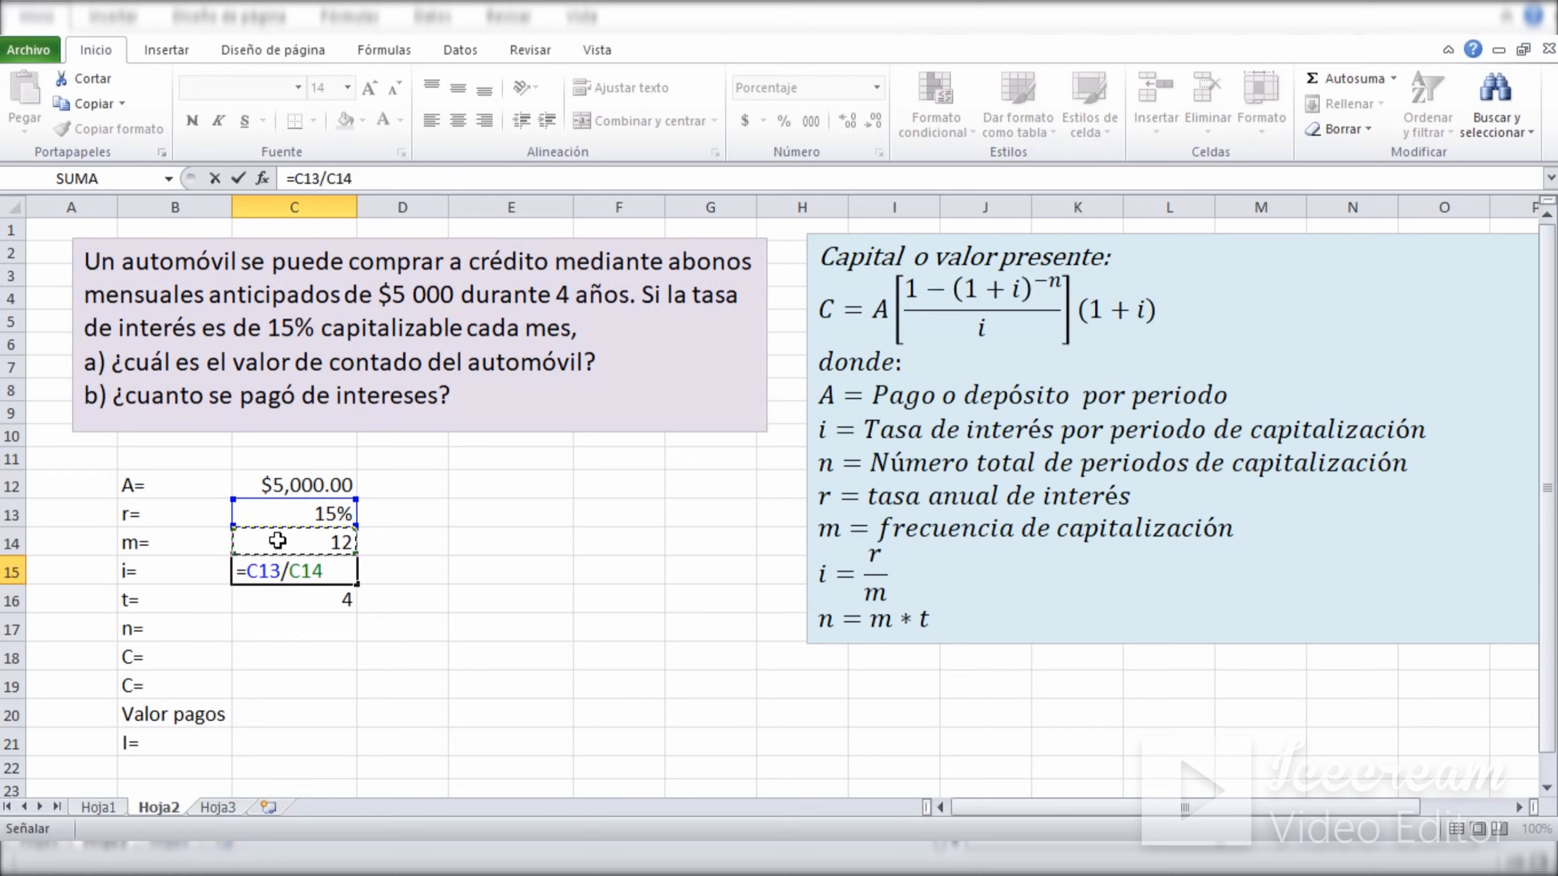
{"action": "key", "text": "Return"}
{"action": "left_click", "coordinate": [452, 598]}
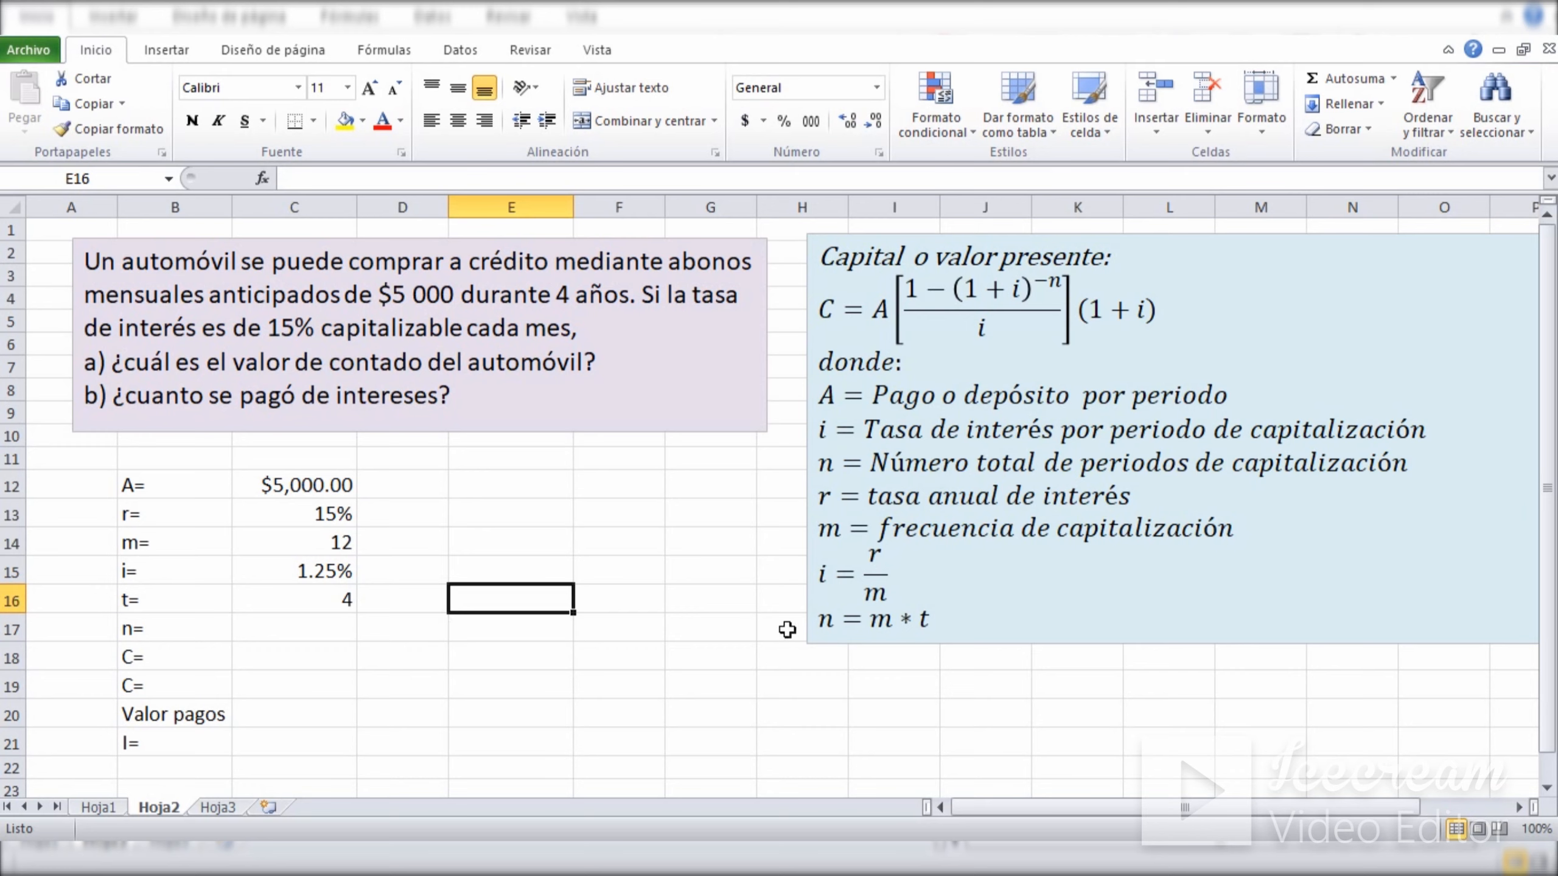
Calculate the total number of periods in C17 from n = m*t with the formula =C14*C16.
{"action": "left_click_drag", "start_coordinate": [817, 621], "coordinate": [974, 632]}
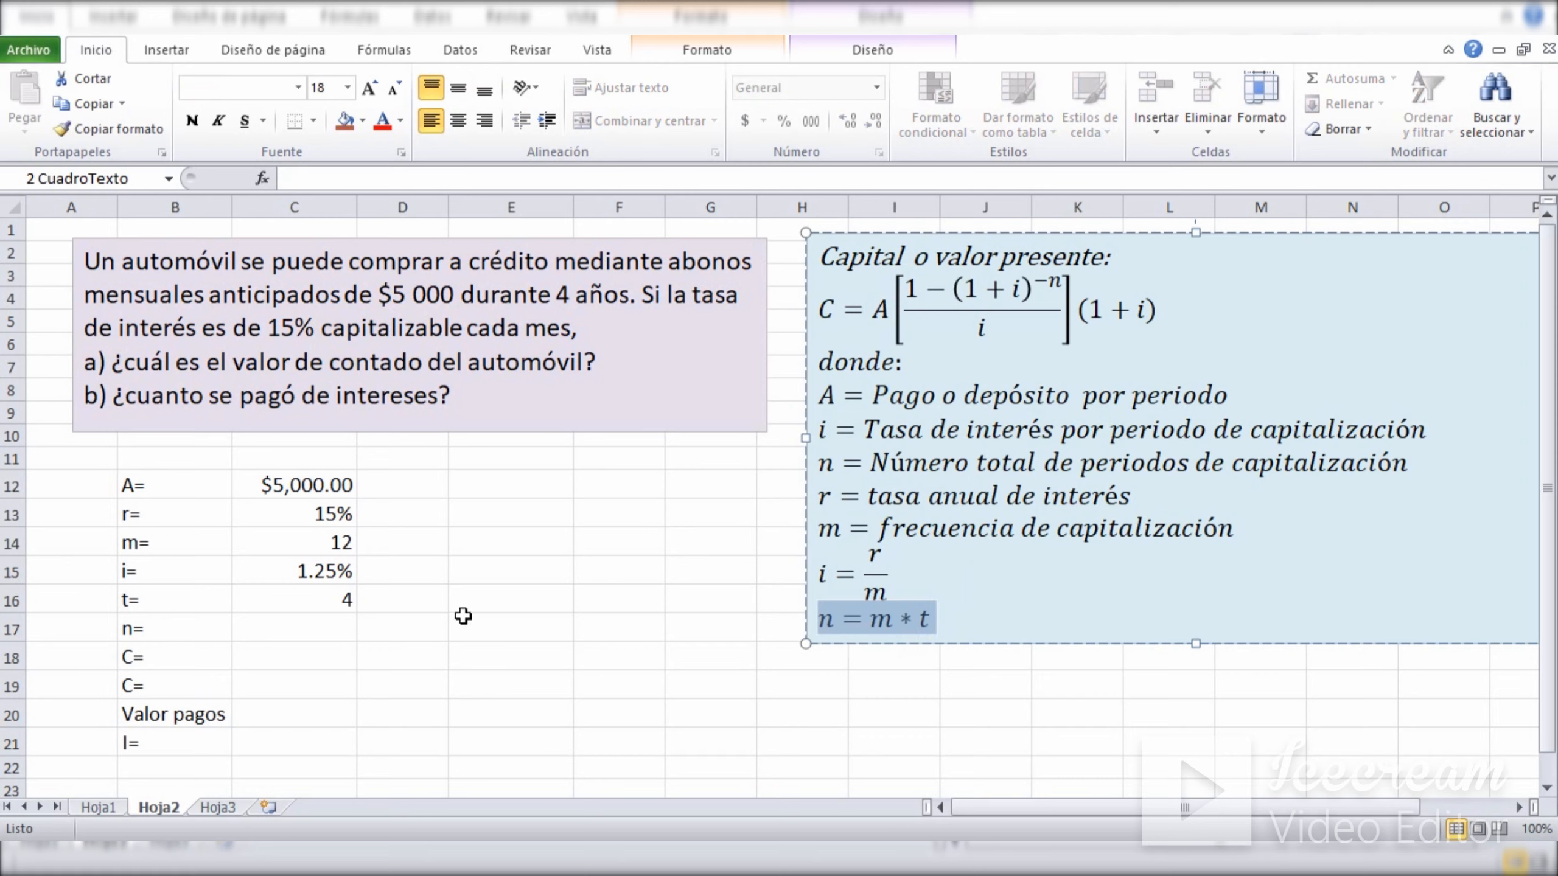
{"action": "left_click", "coordinate": [350, 599]}
{"action": "type", "text": "4"}
{"action": "key", "text": "Return"}
{"action": "left_click", "coordinate": [300, 633]}
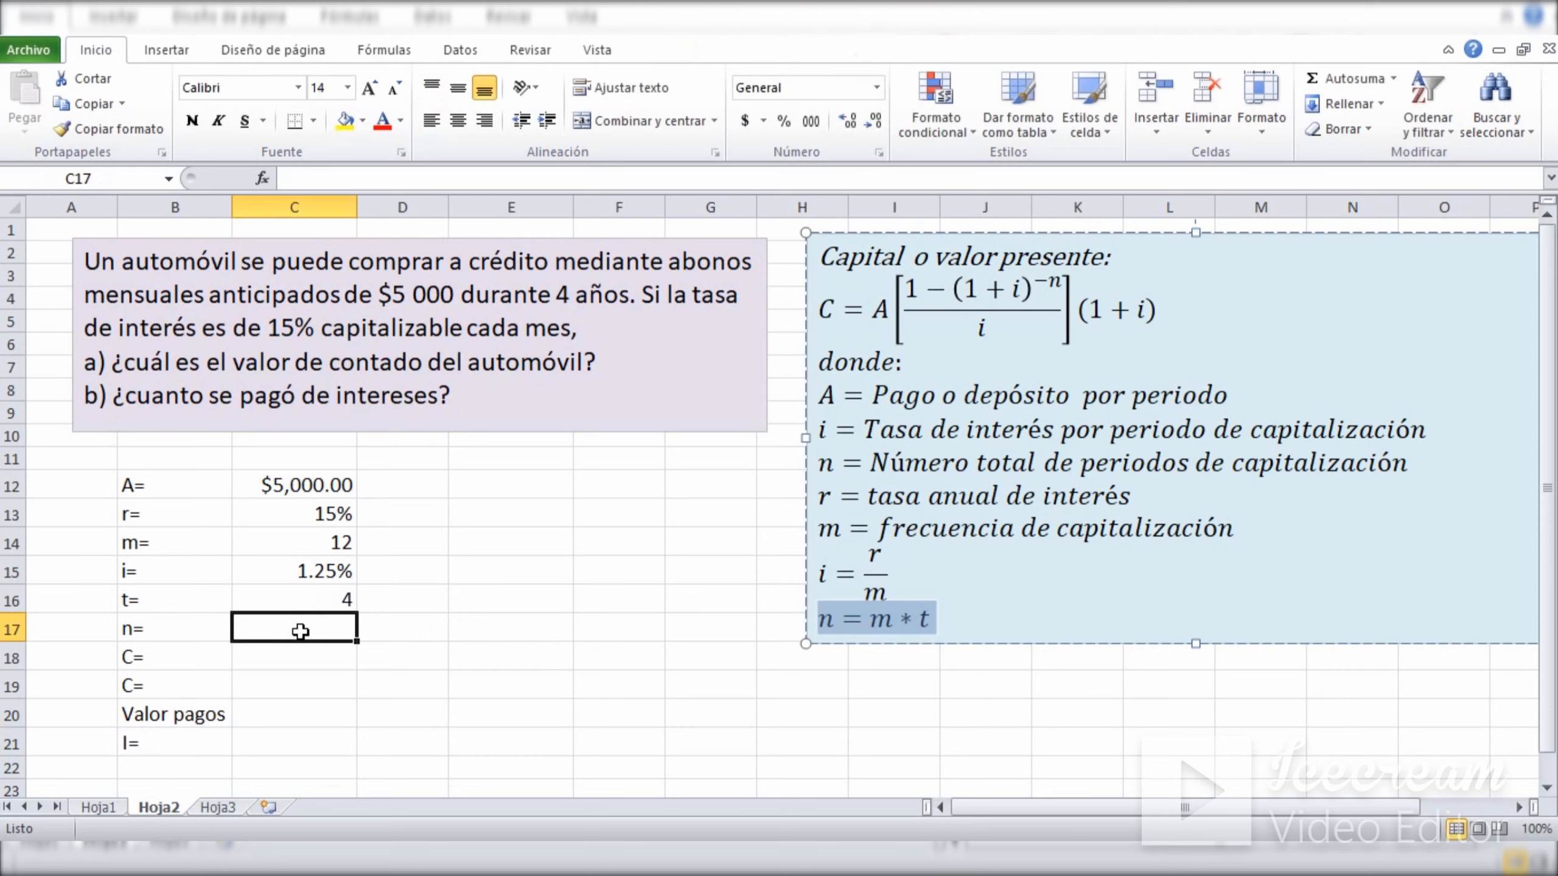
{"action": "type", "text": "="}
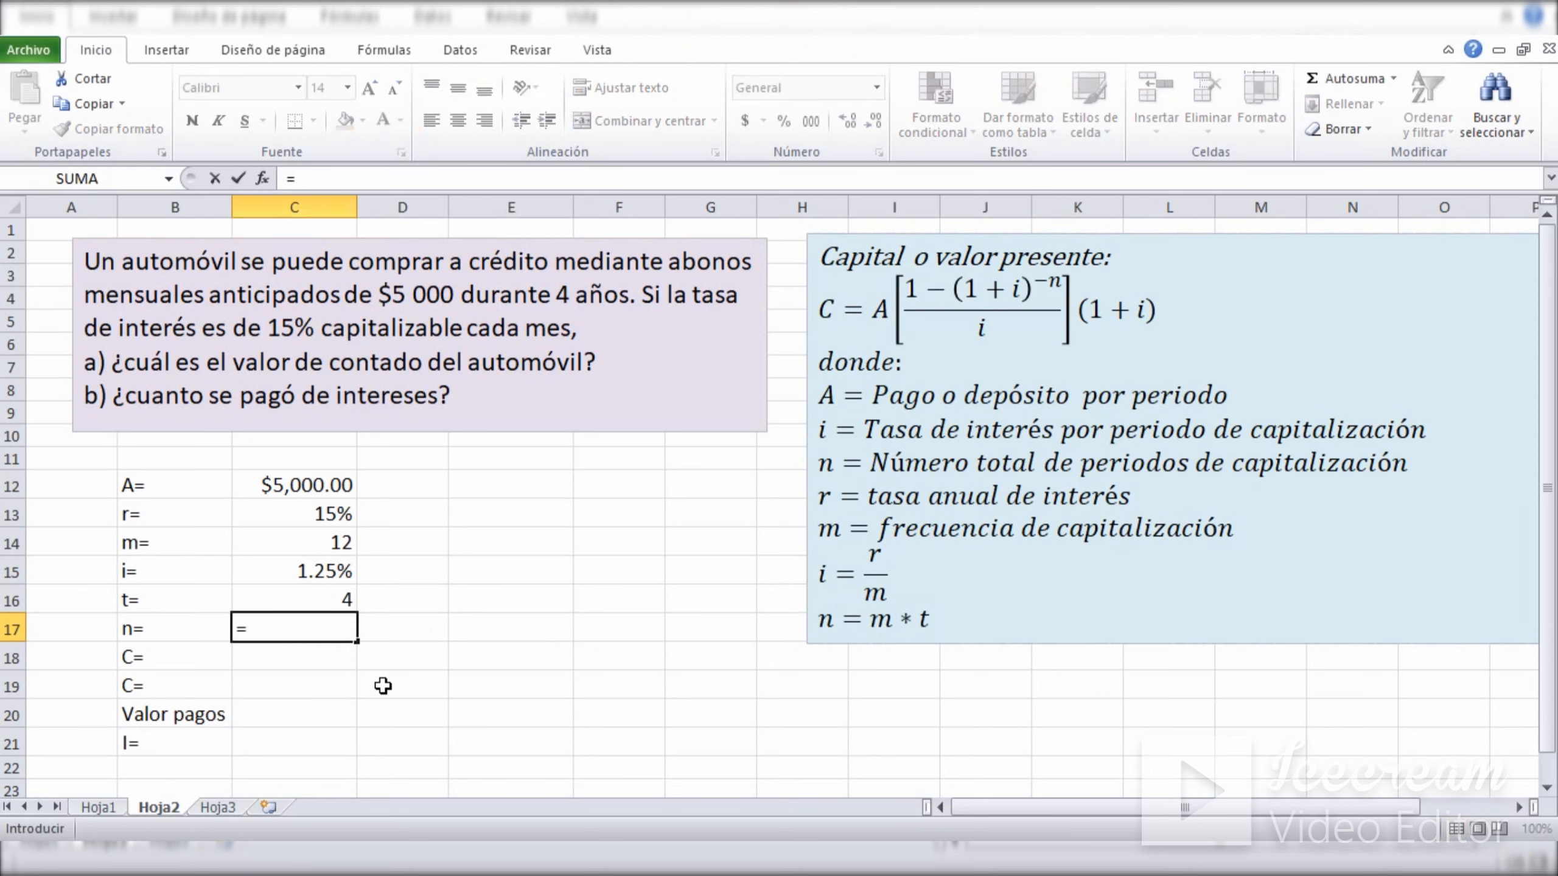
{"action": "left_click", "coordinate": [289, 544]}
{"action": "type", "text": "*"}
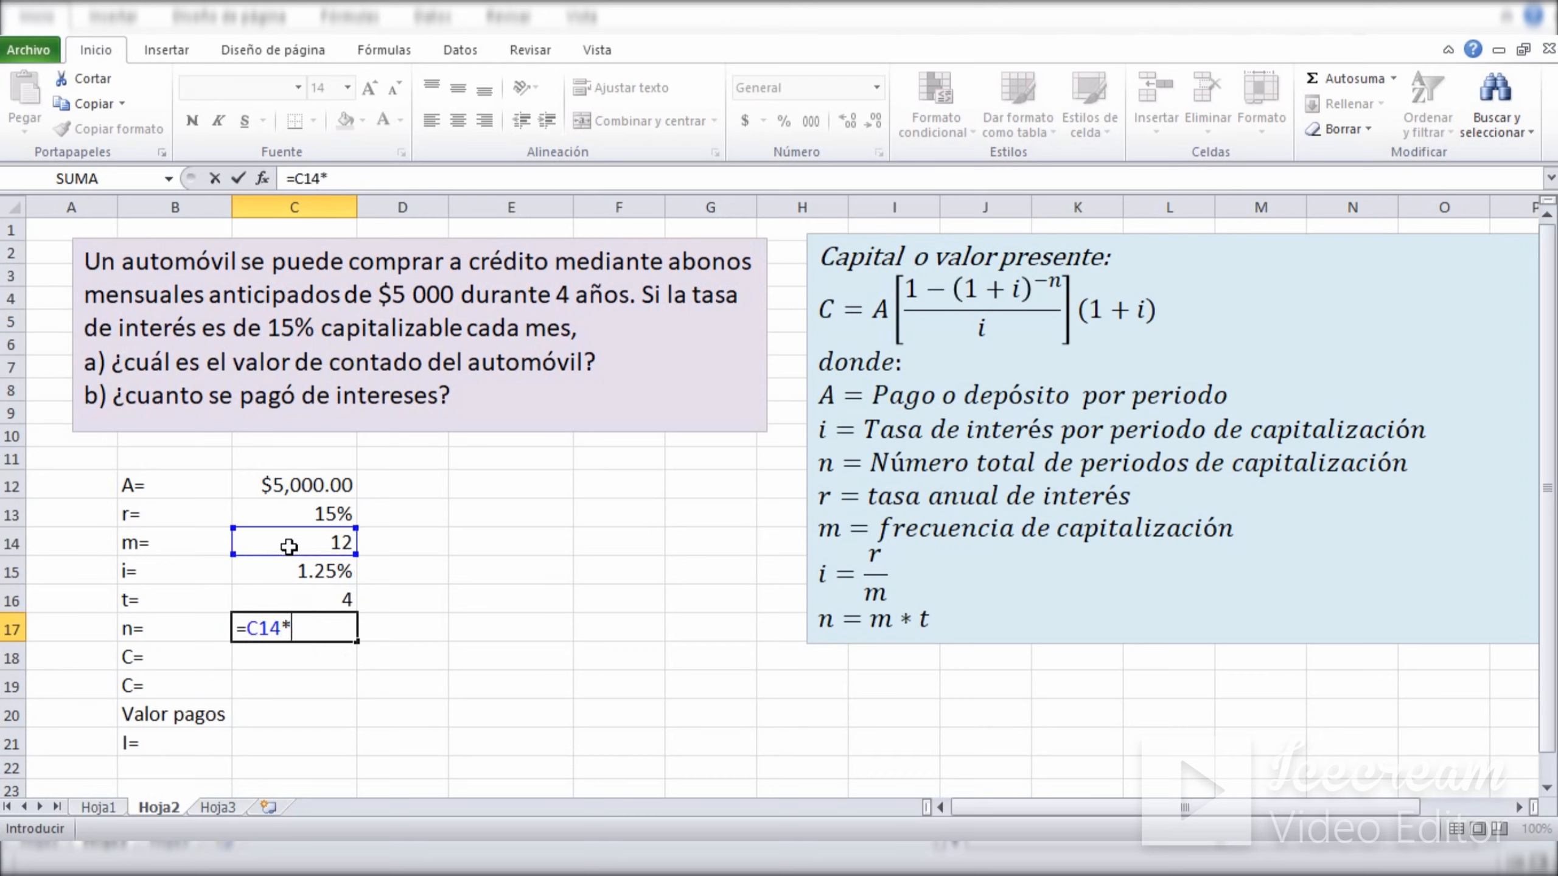
{"action": "left_click", "coordinate": [289, 600]}
{"action": "key", "text": "Return"}
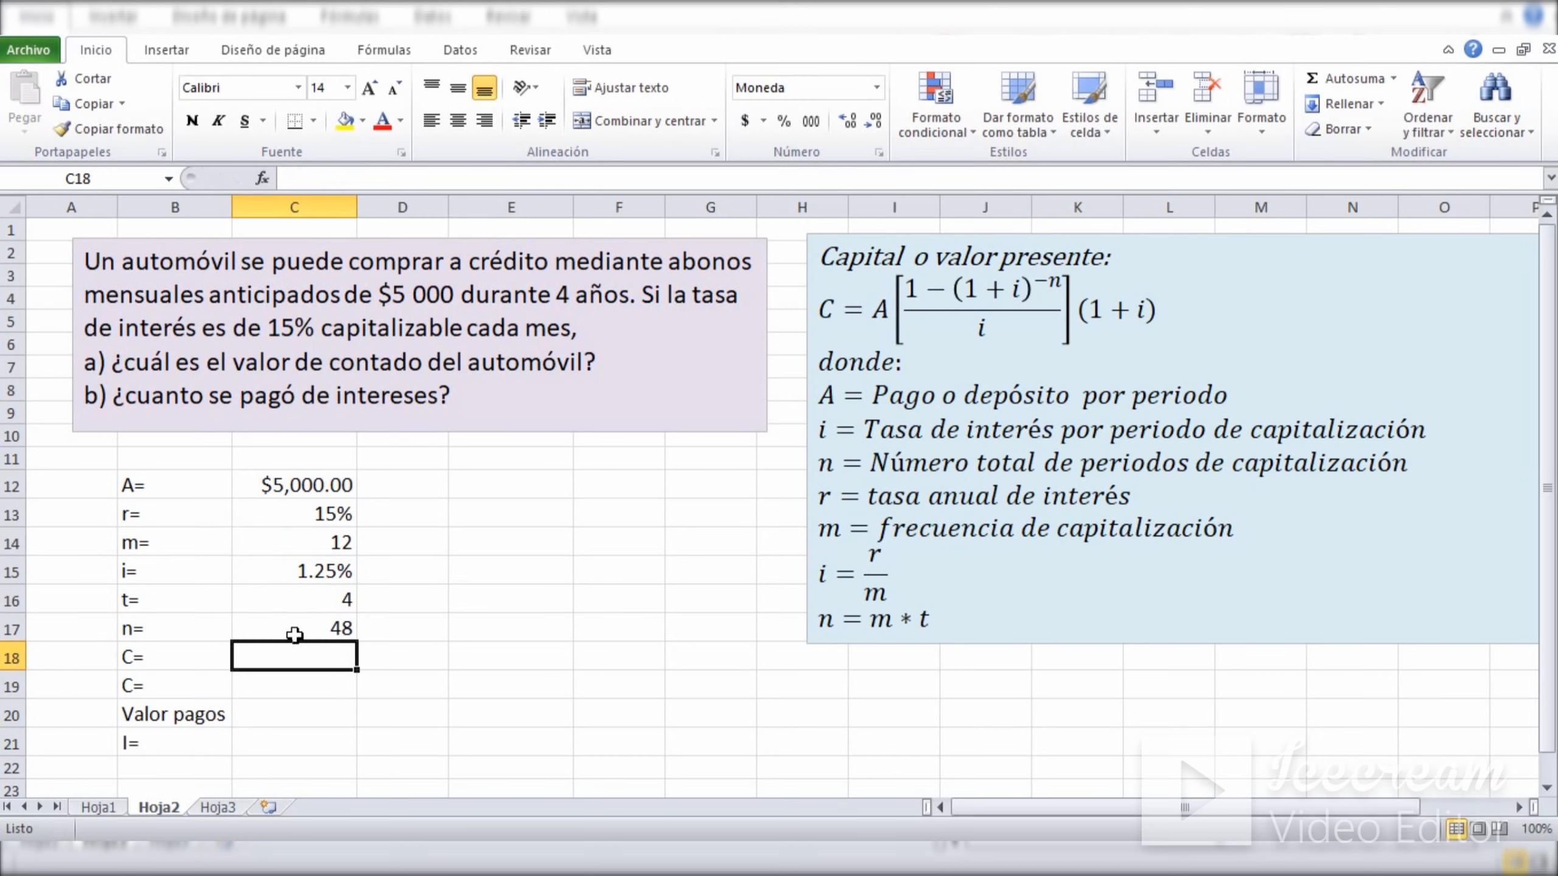
{"action": "left_click", "coordinate": [295, 635]}
{"action": "left_click", "coordinate": [427, 619]}
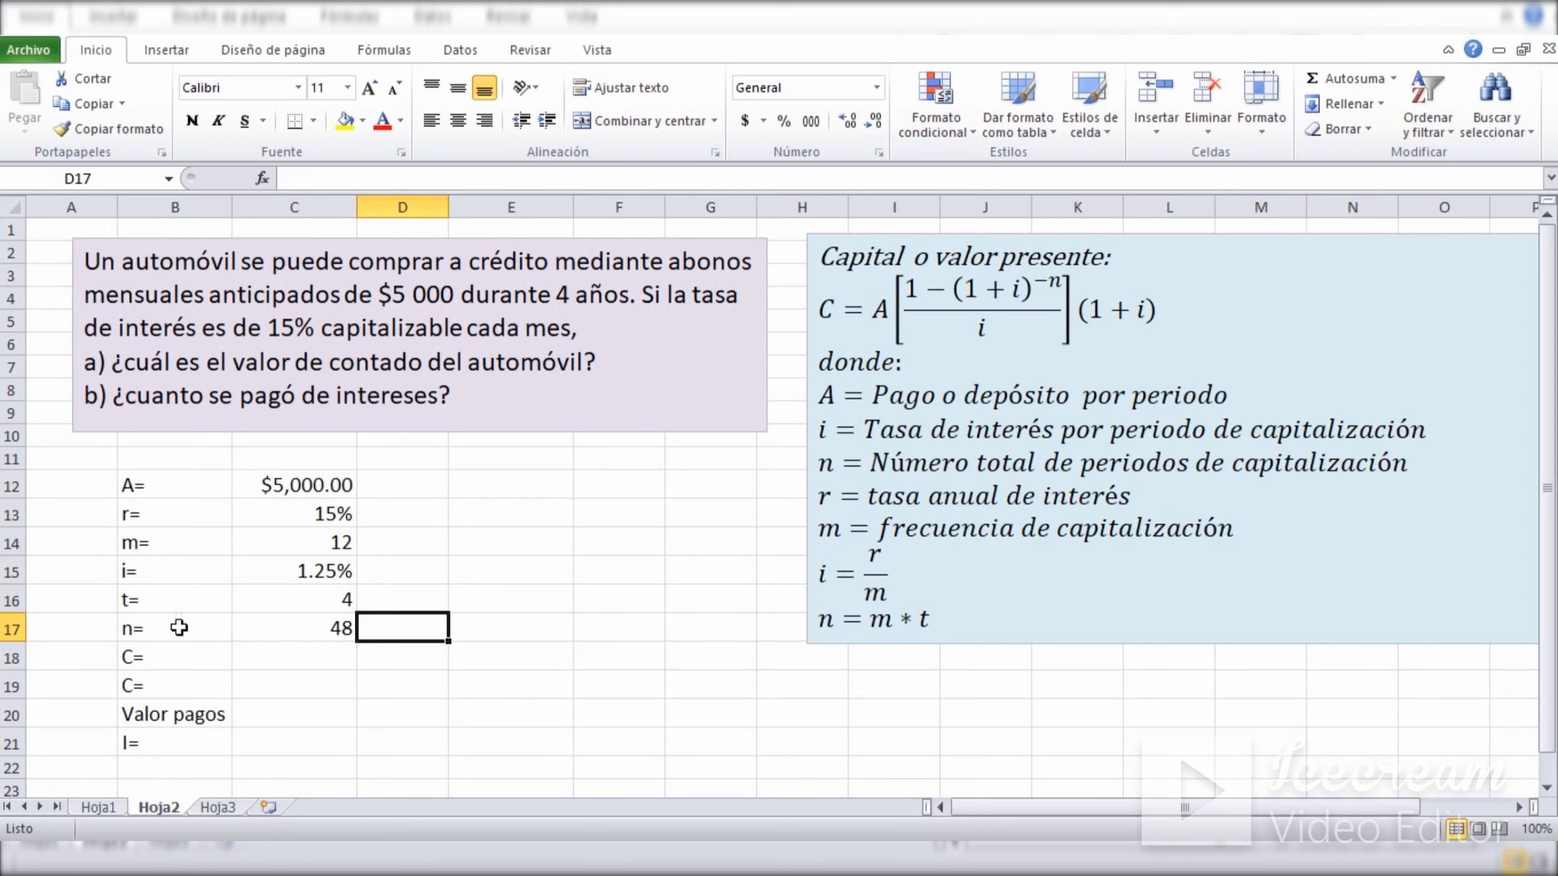
{"action": "left_click_drag", "start_coordinate": [145, 622], "coordinate": [268, 630]}
{"action": "left_click", "coordinate": [512, 605]}
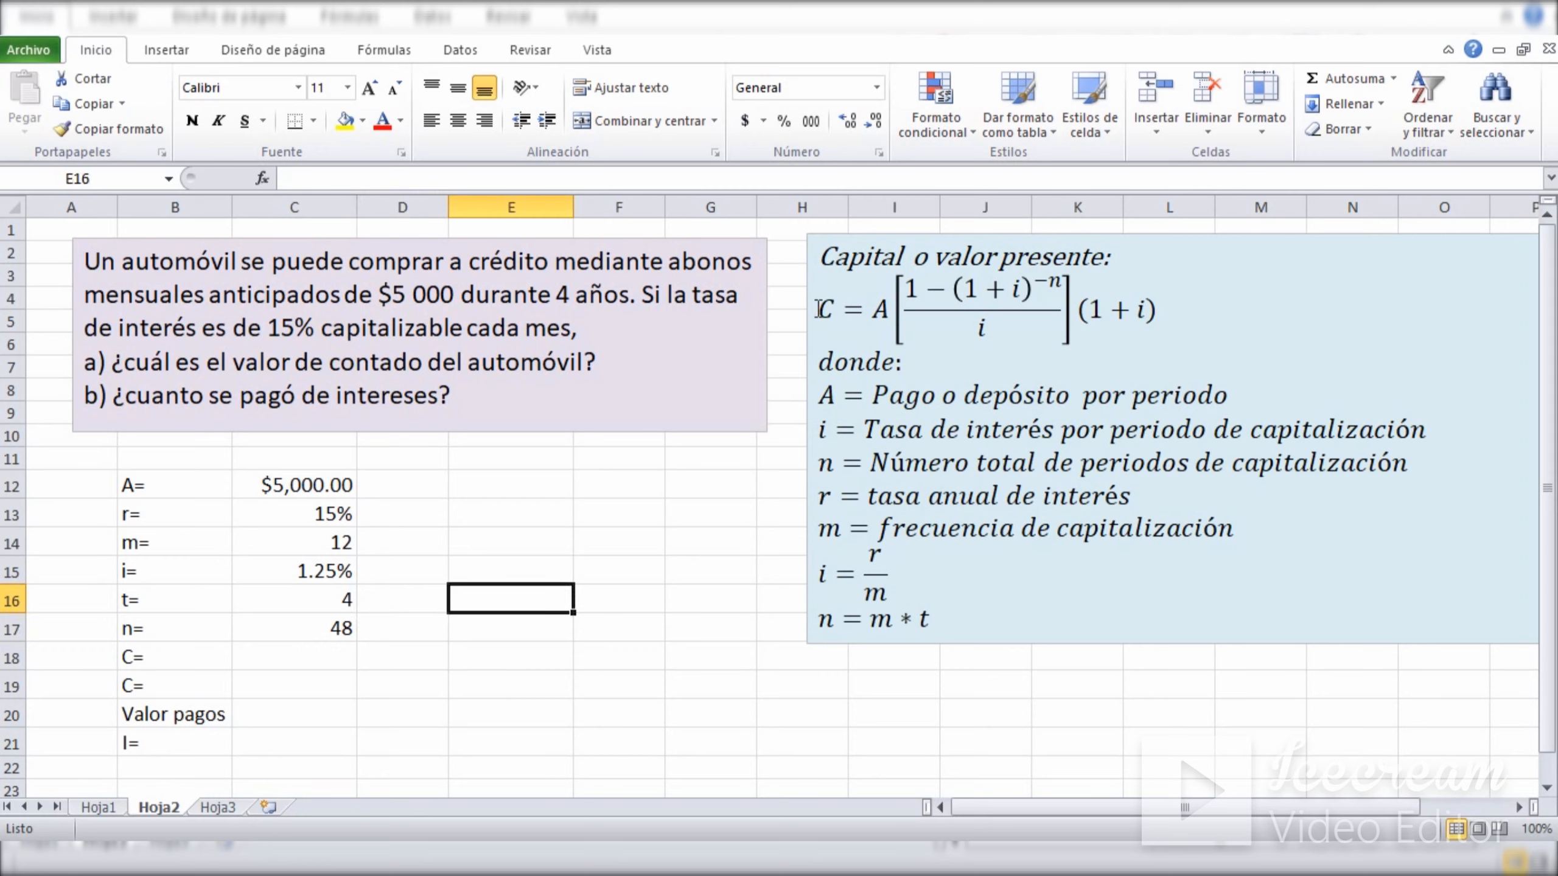
{"action": "left_click", "coordinate": [1204, 330]}
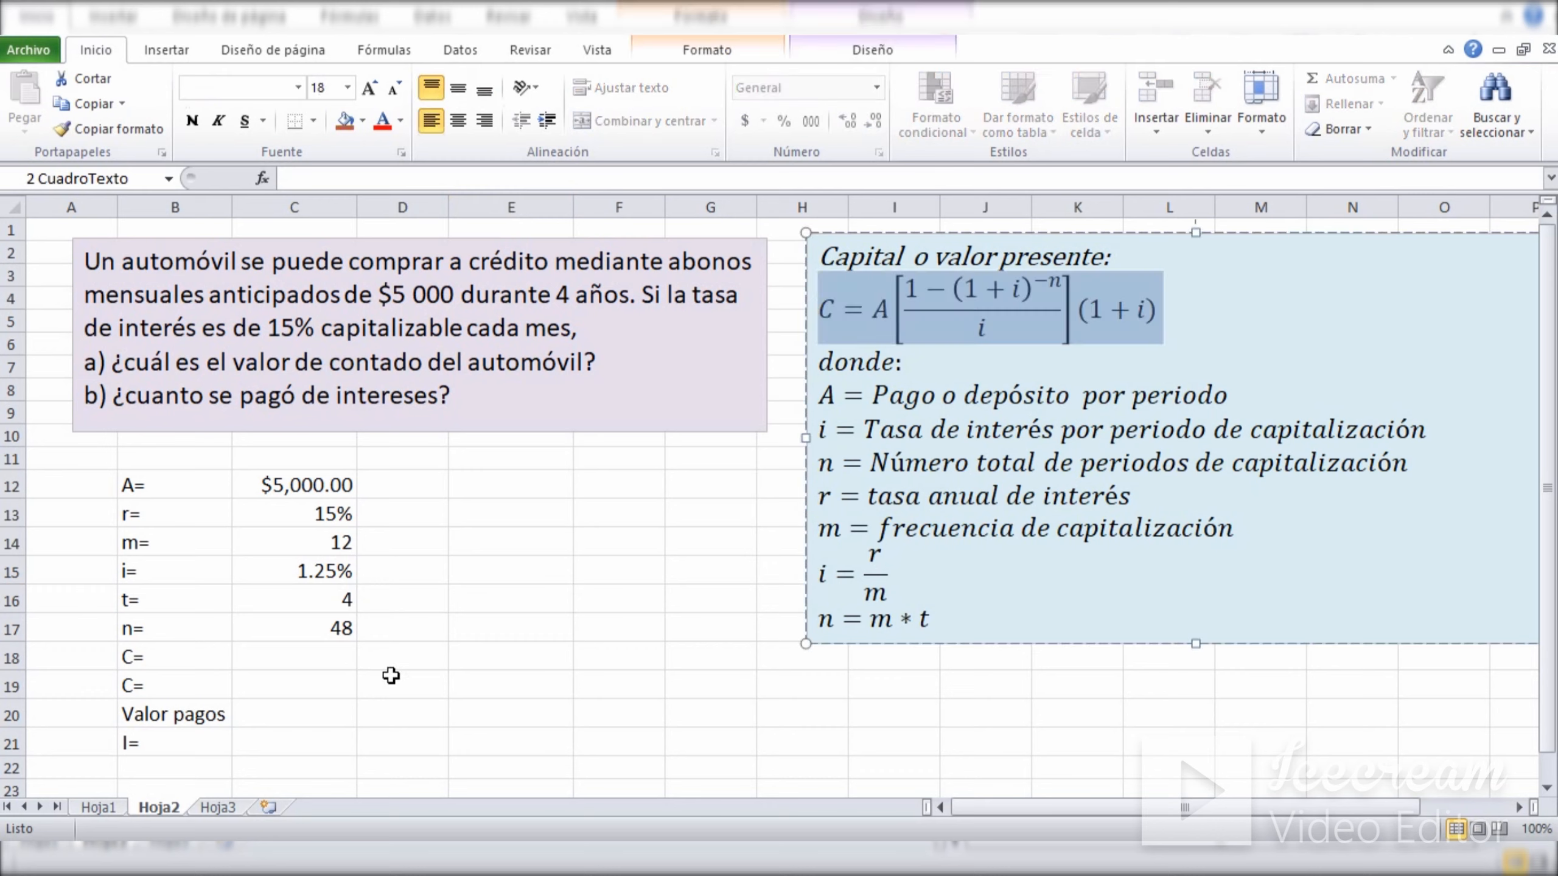
Calculate the automobile's cash price in C18 from the present value formula with =C12*(1-(1+C15)^-C17)/C15*(1+C15).
{"action": "left_click", "coordinate": [308, 656]}
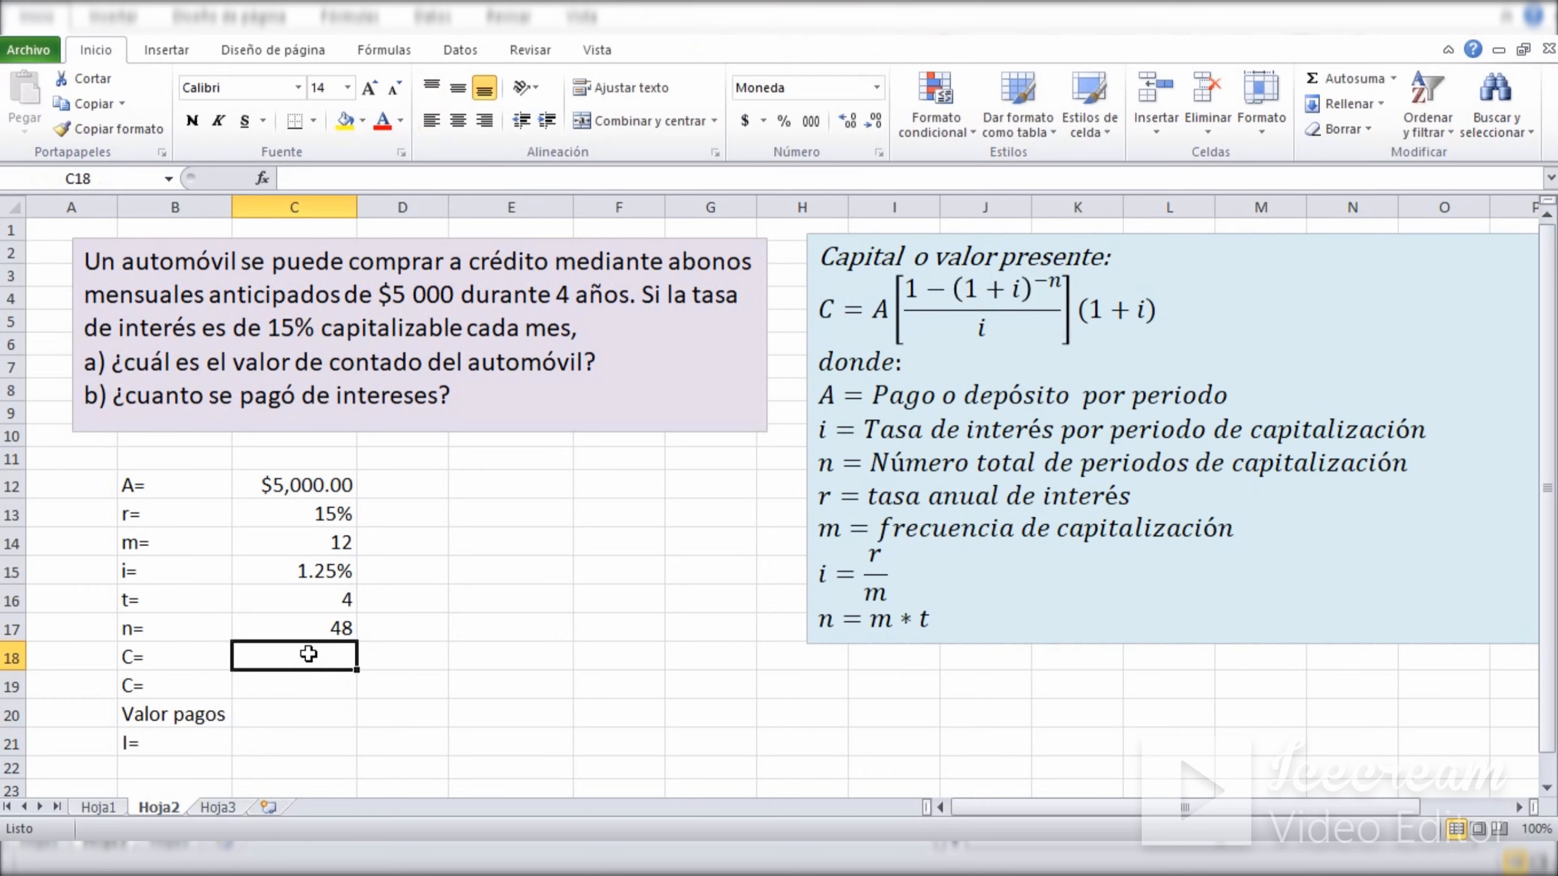
{"action": "type", "text": "="}
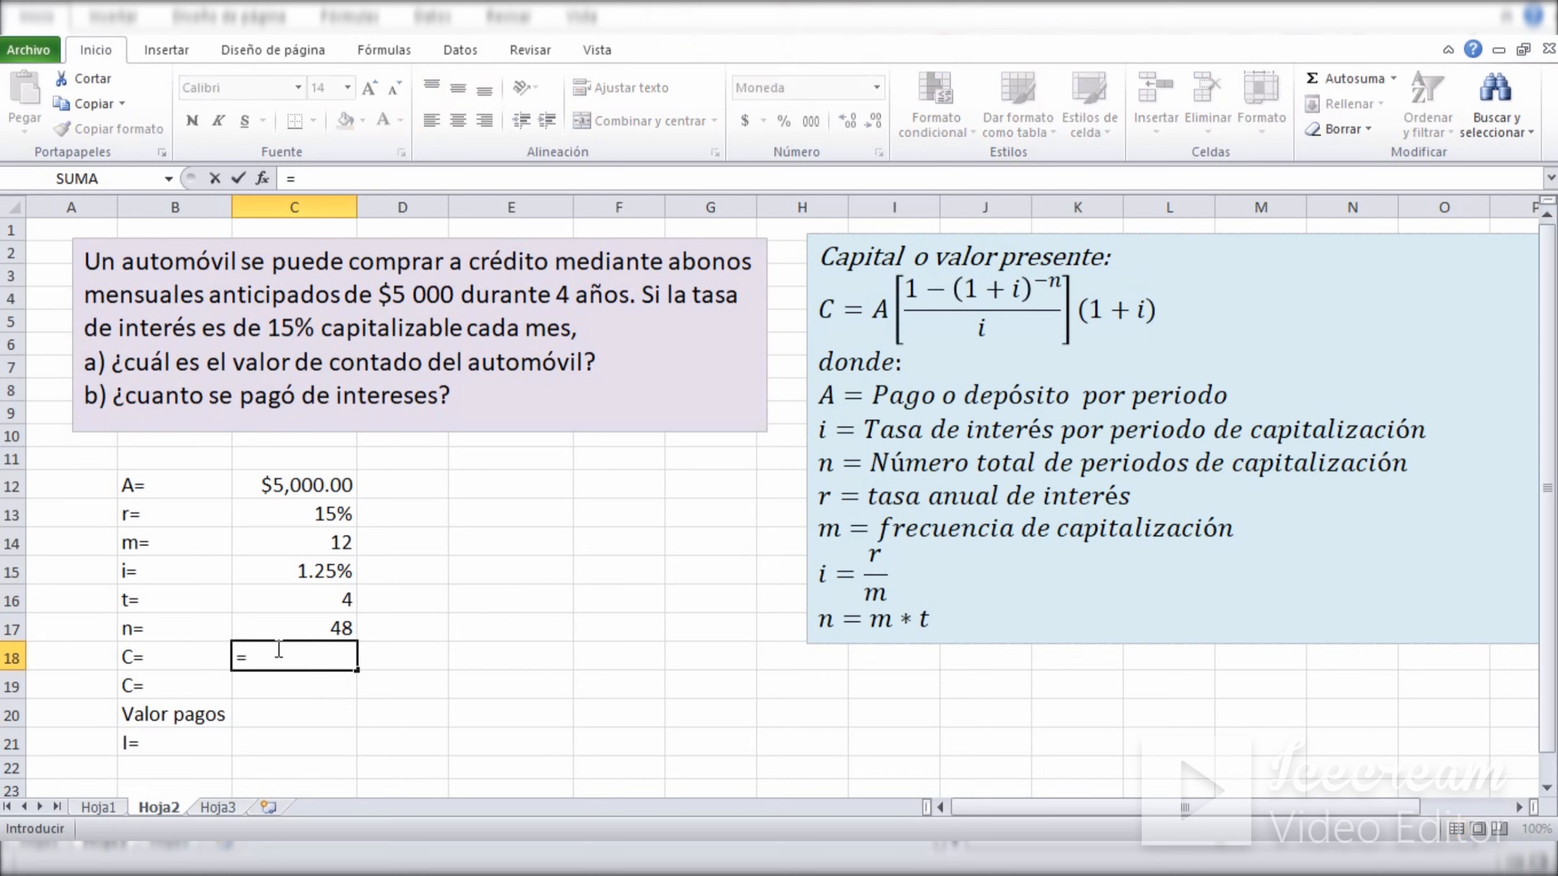
{"action": "left_click", "coordinate": [283, 487]}
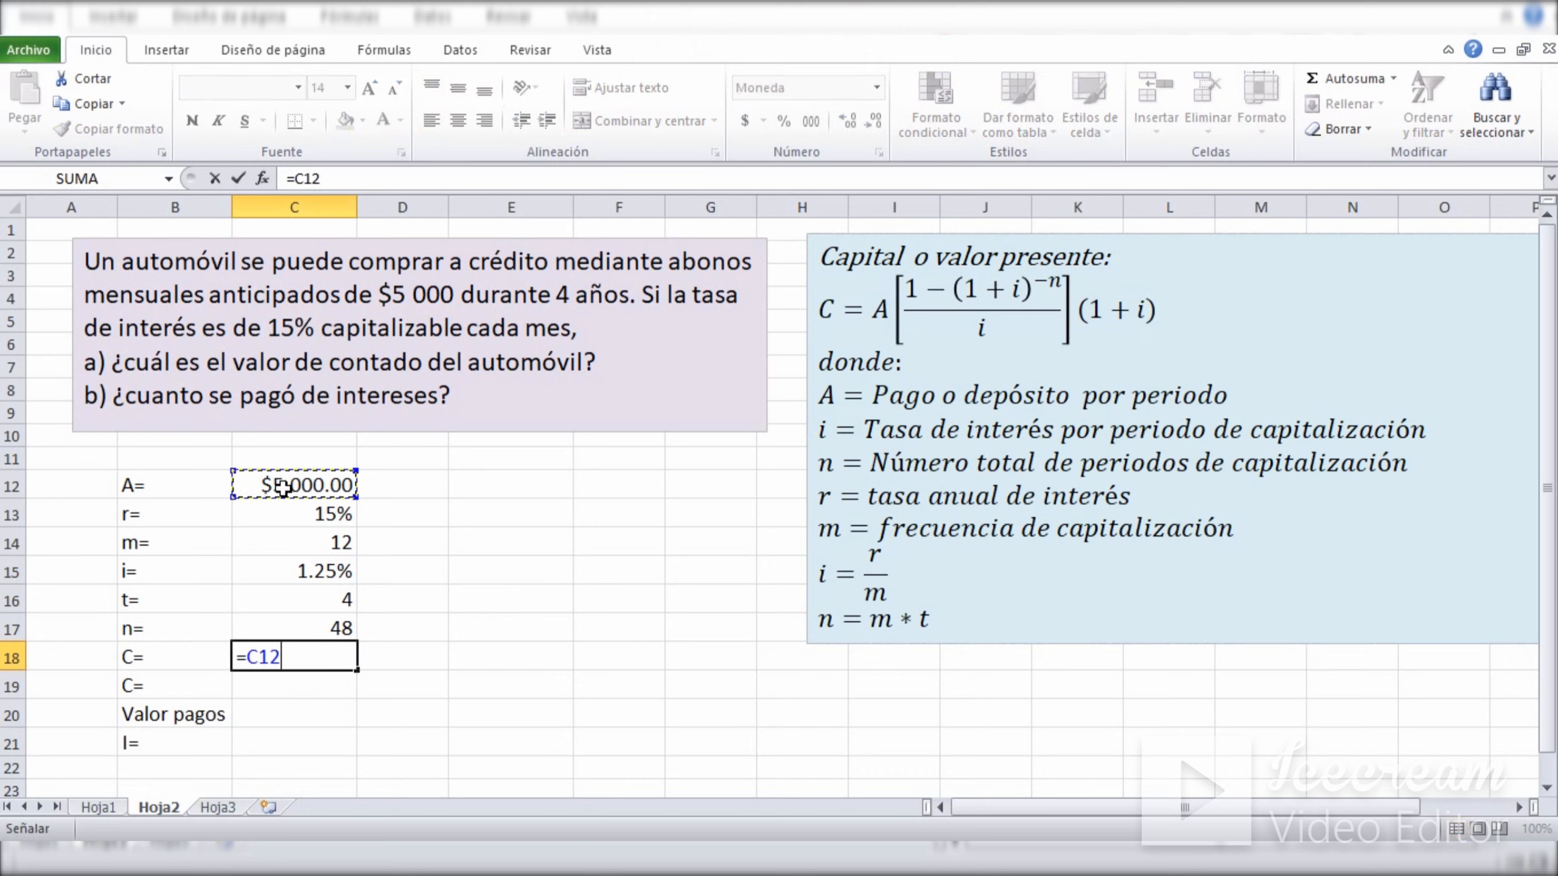
{"action": "type", "text": "*(1-"}
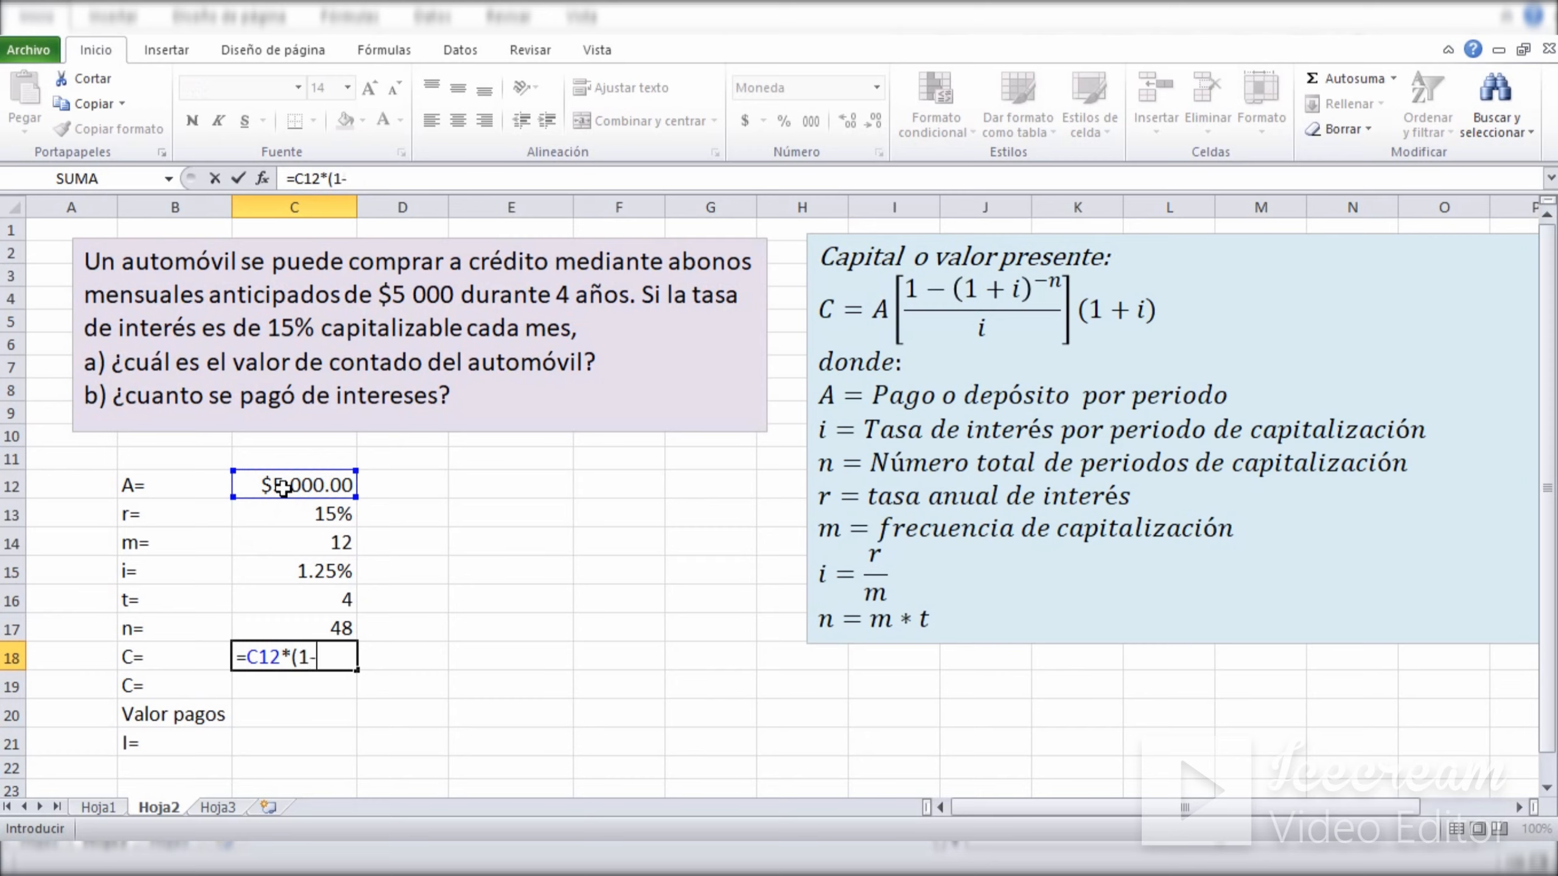
{"action": "type", "text": "(1+"}
{"action": "left_click", "coordinate": [290, 570]}
{"action": "type", "text": ")"}
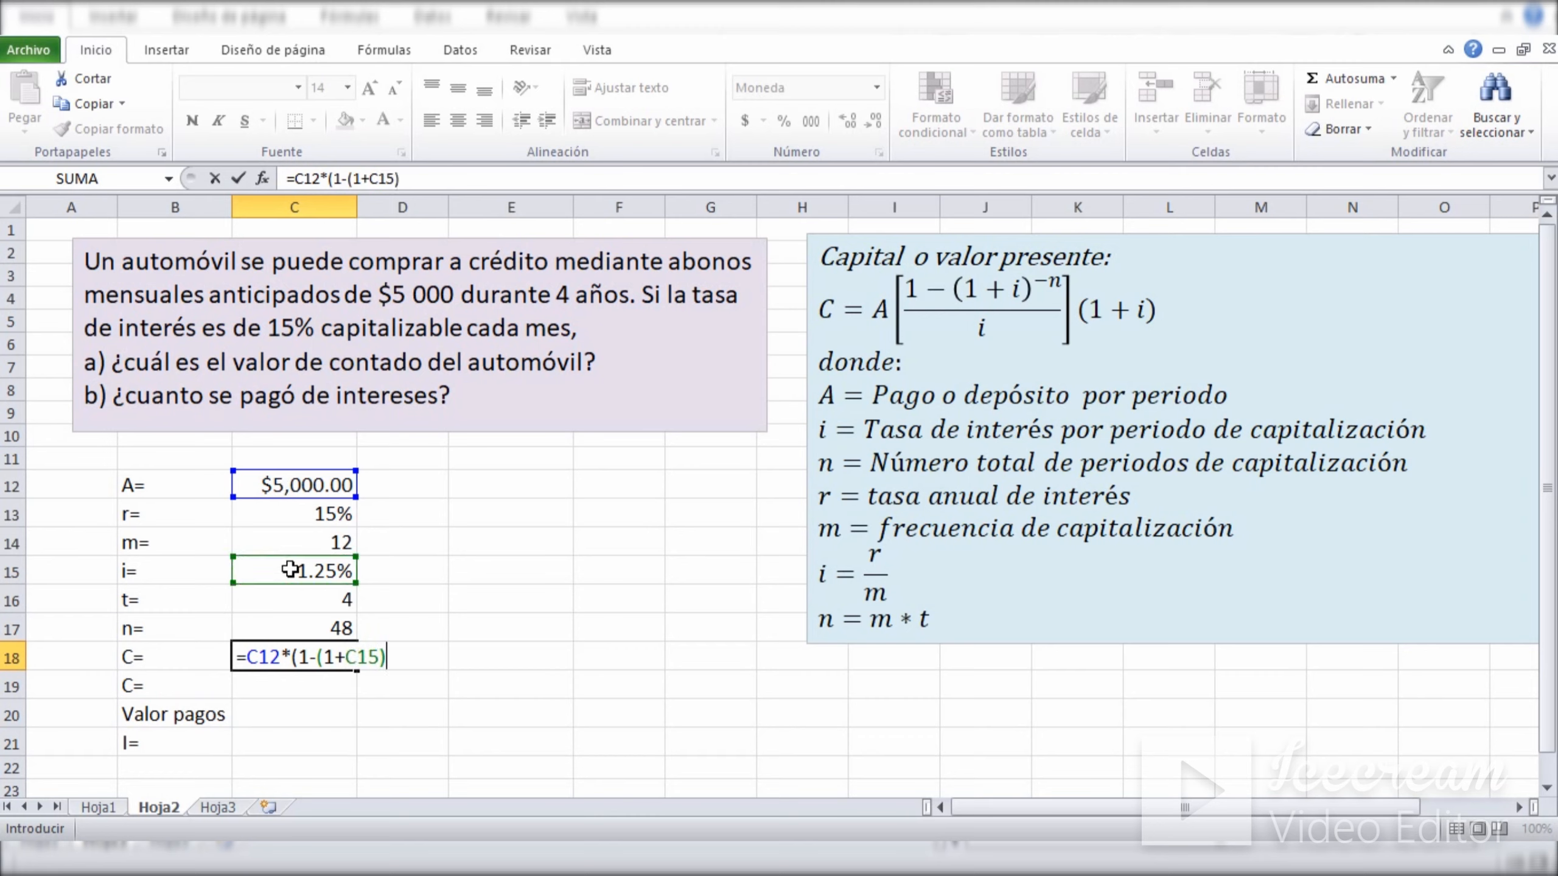
{"action": "type", "text": "^-"}
{"action": "left_click", "coordinate": [290, 632]}
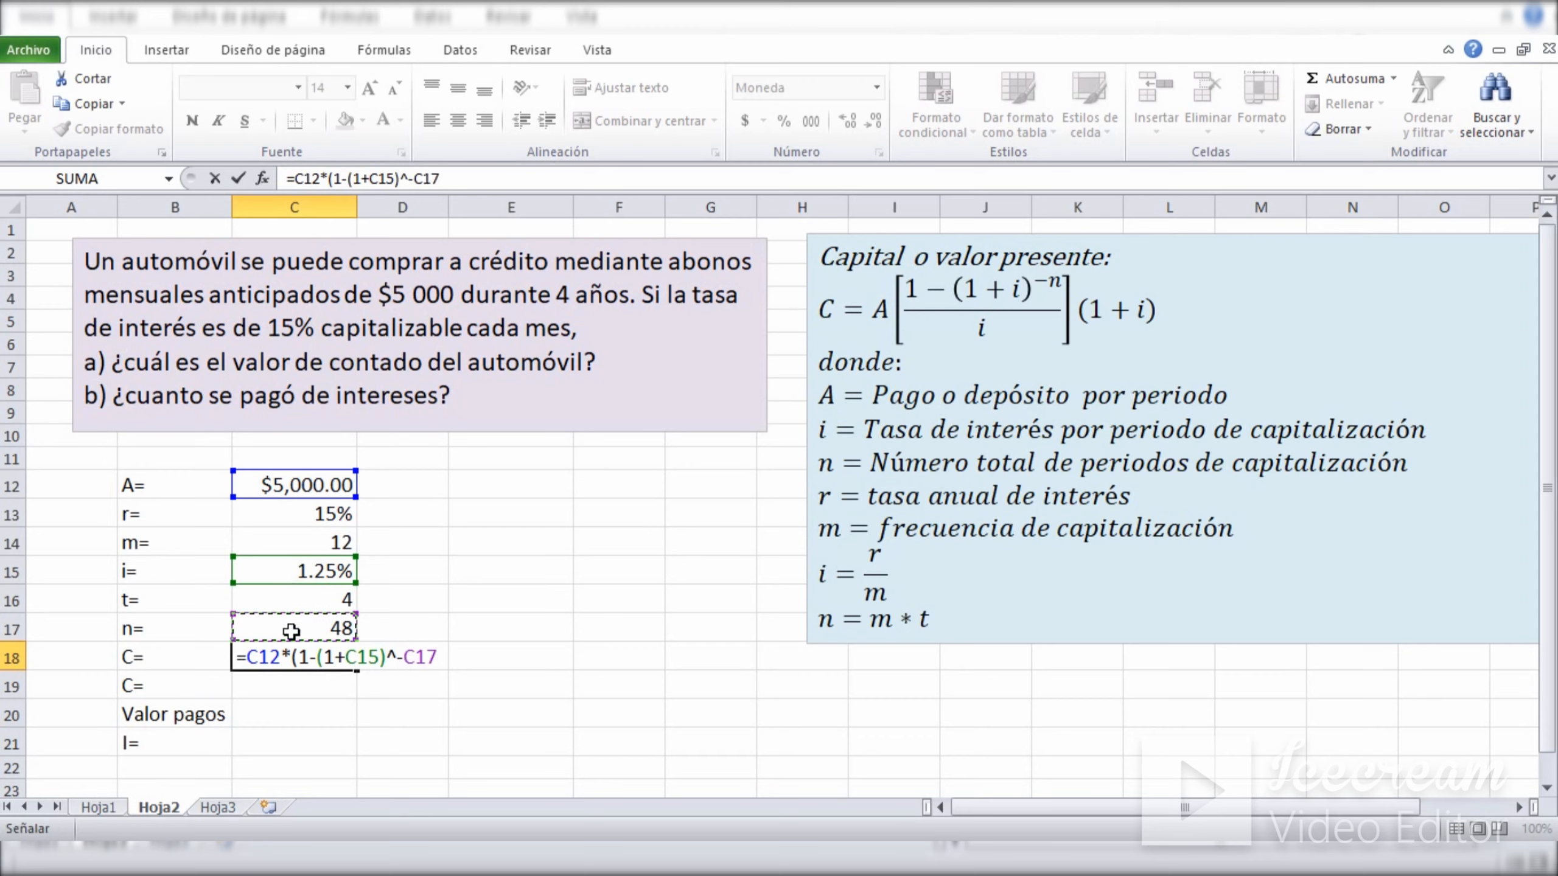
{"action": "type", "text": ")/"}
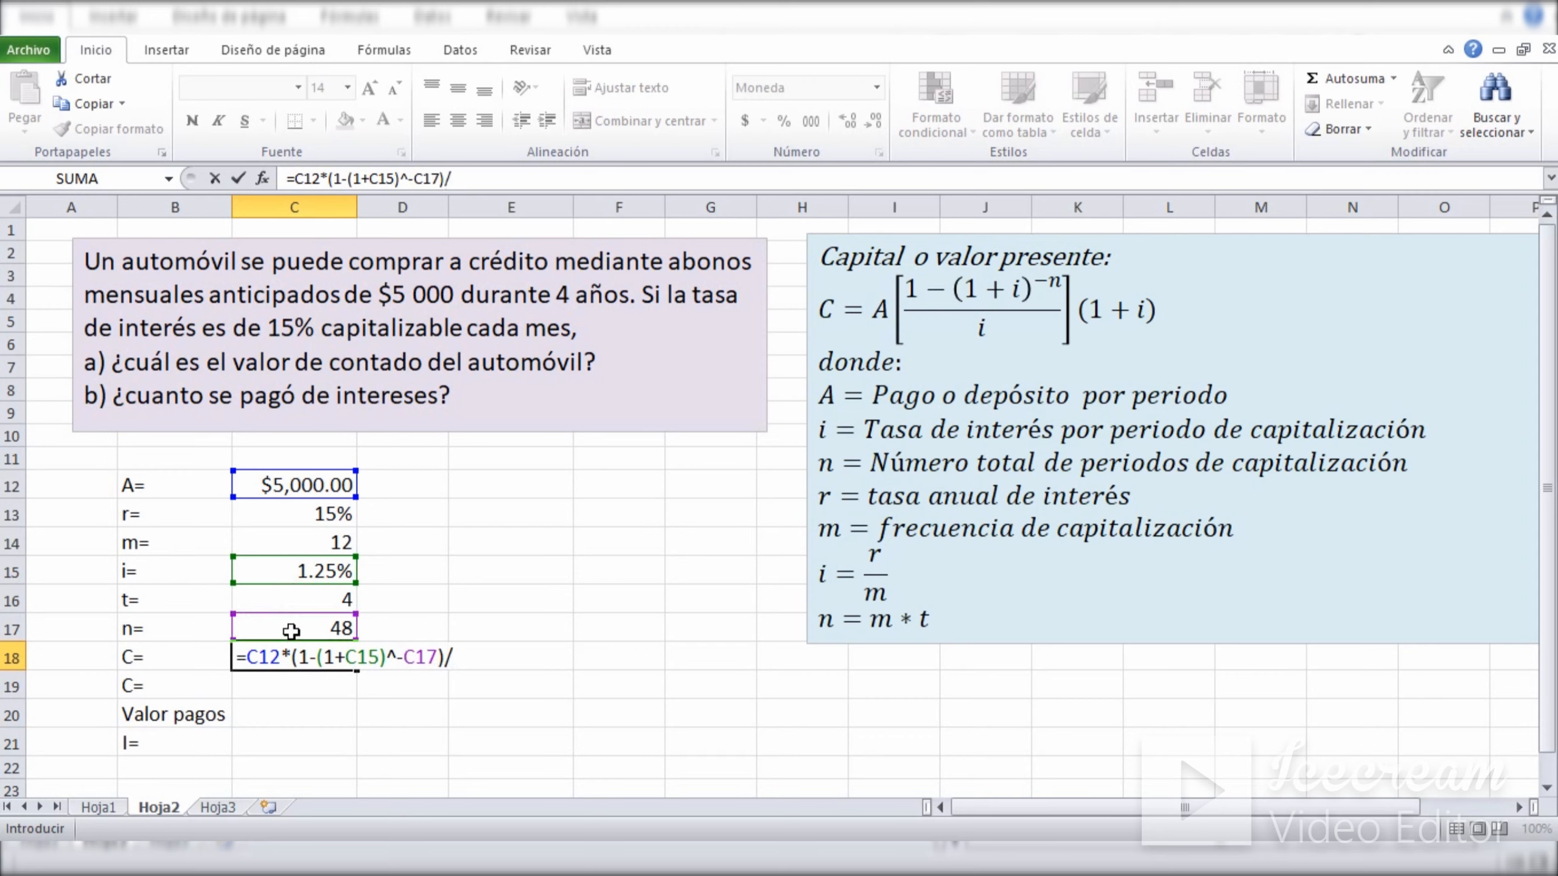
{"action": "left_click", "coordinate": [285, 577]}
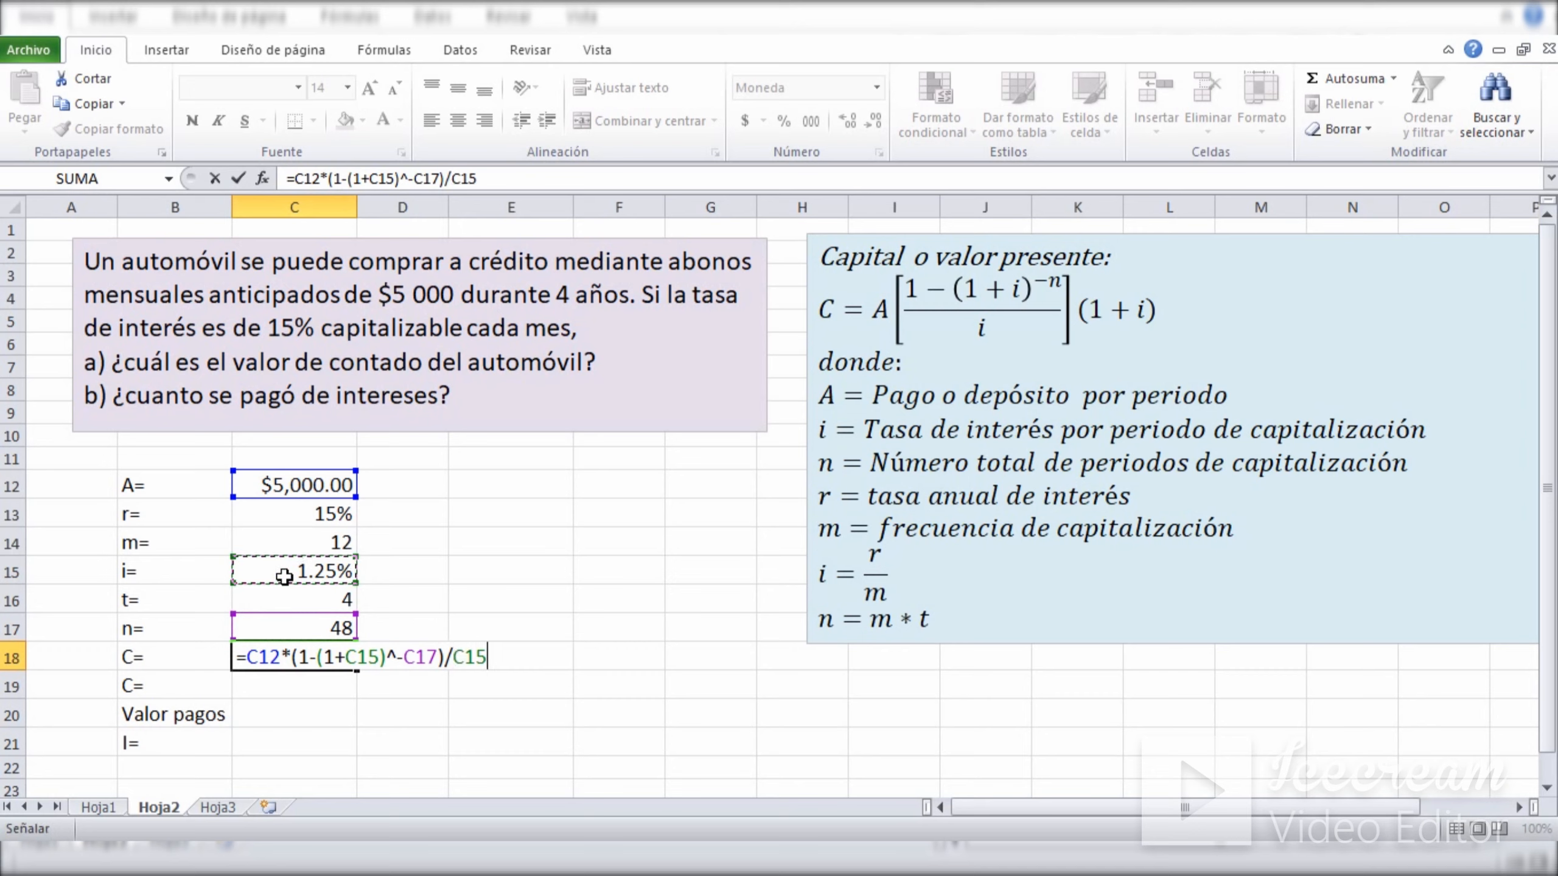
{"action": "type", "text": "*("}
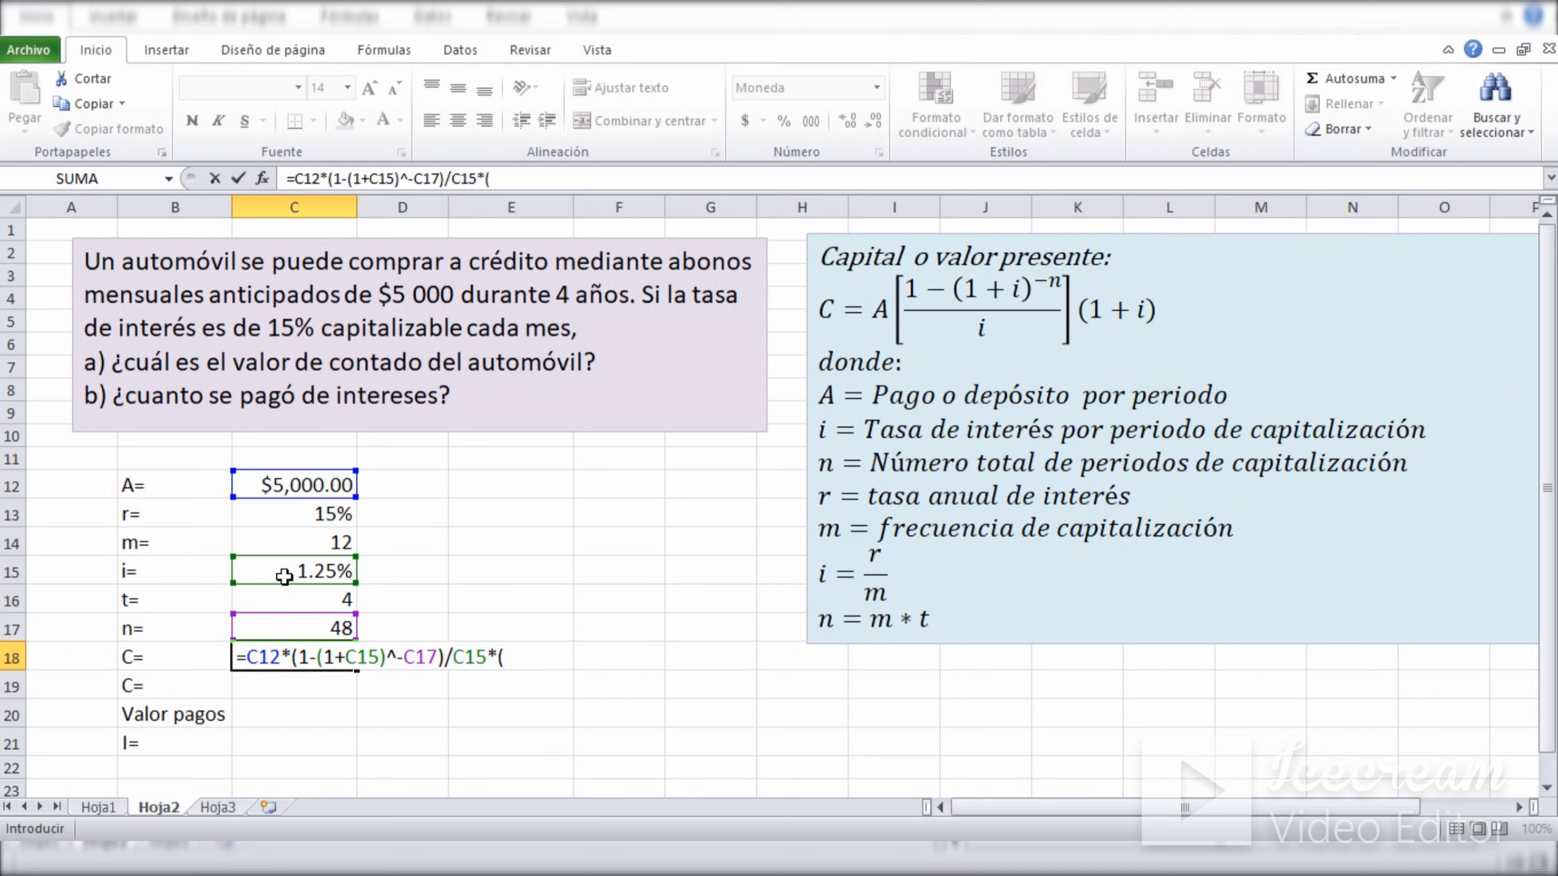
{"action": "type", "text": "1+"}
{"action": "left_click", "coordinate": [284, 577]}
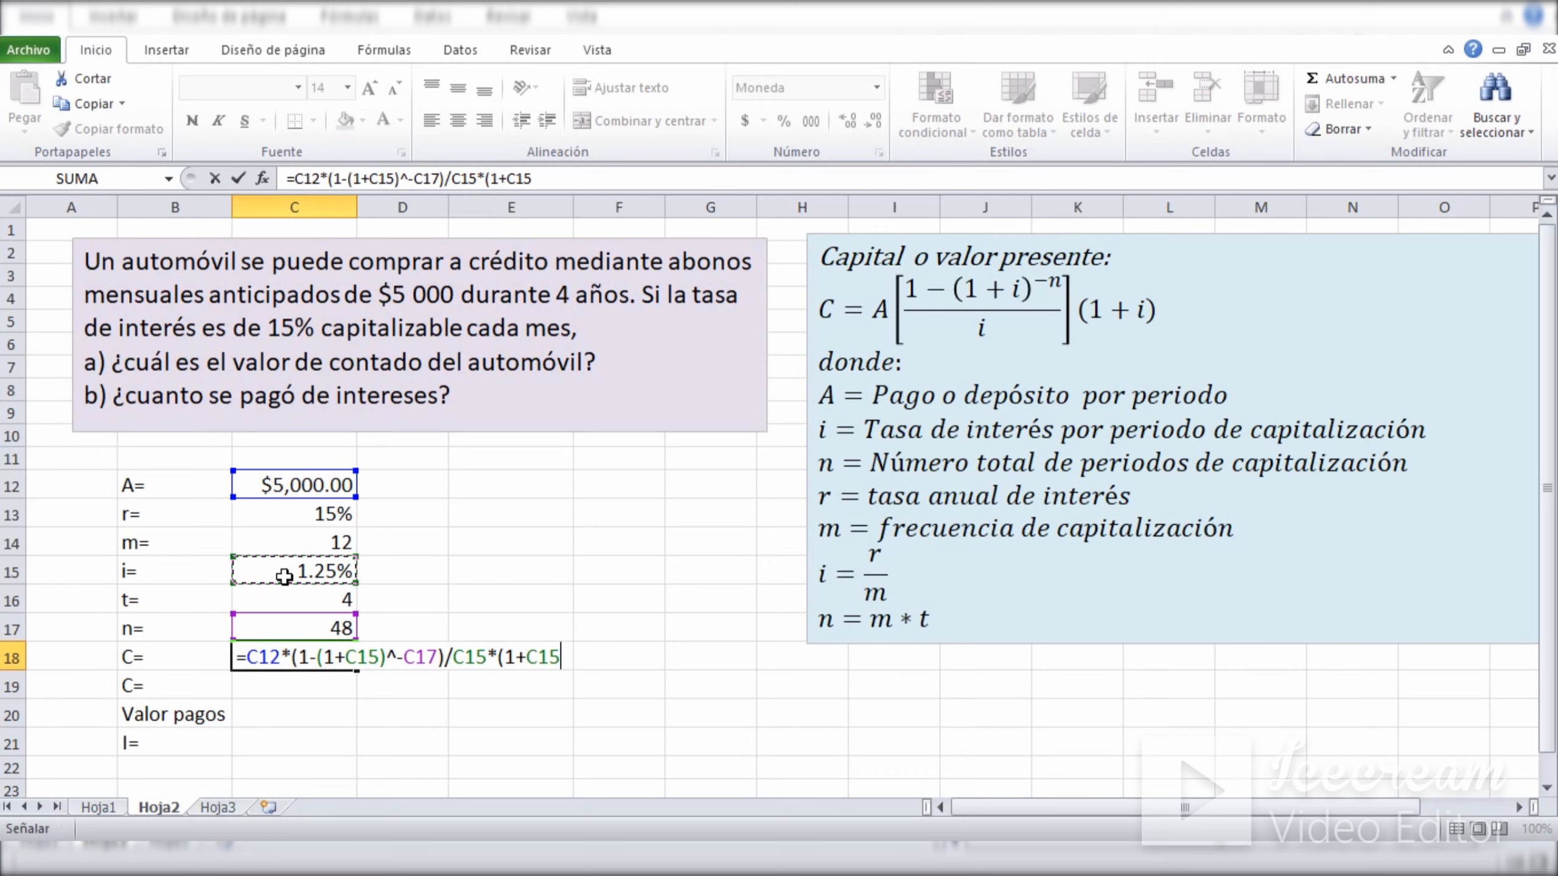
{"action": "type", "text": ")"}
{"action": "key", "text": "Return"}
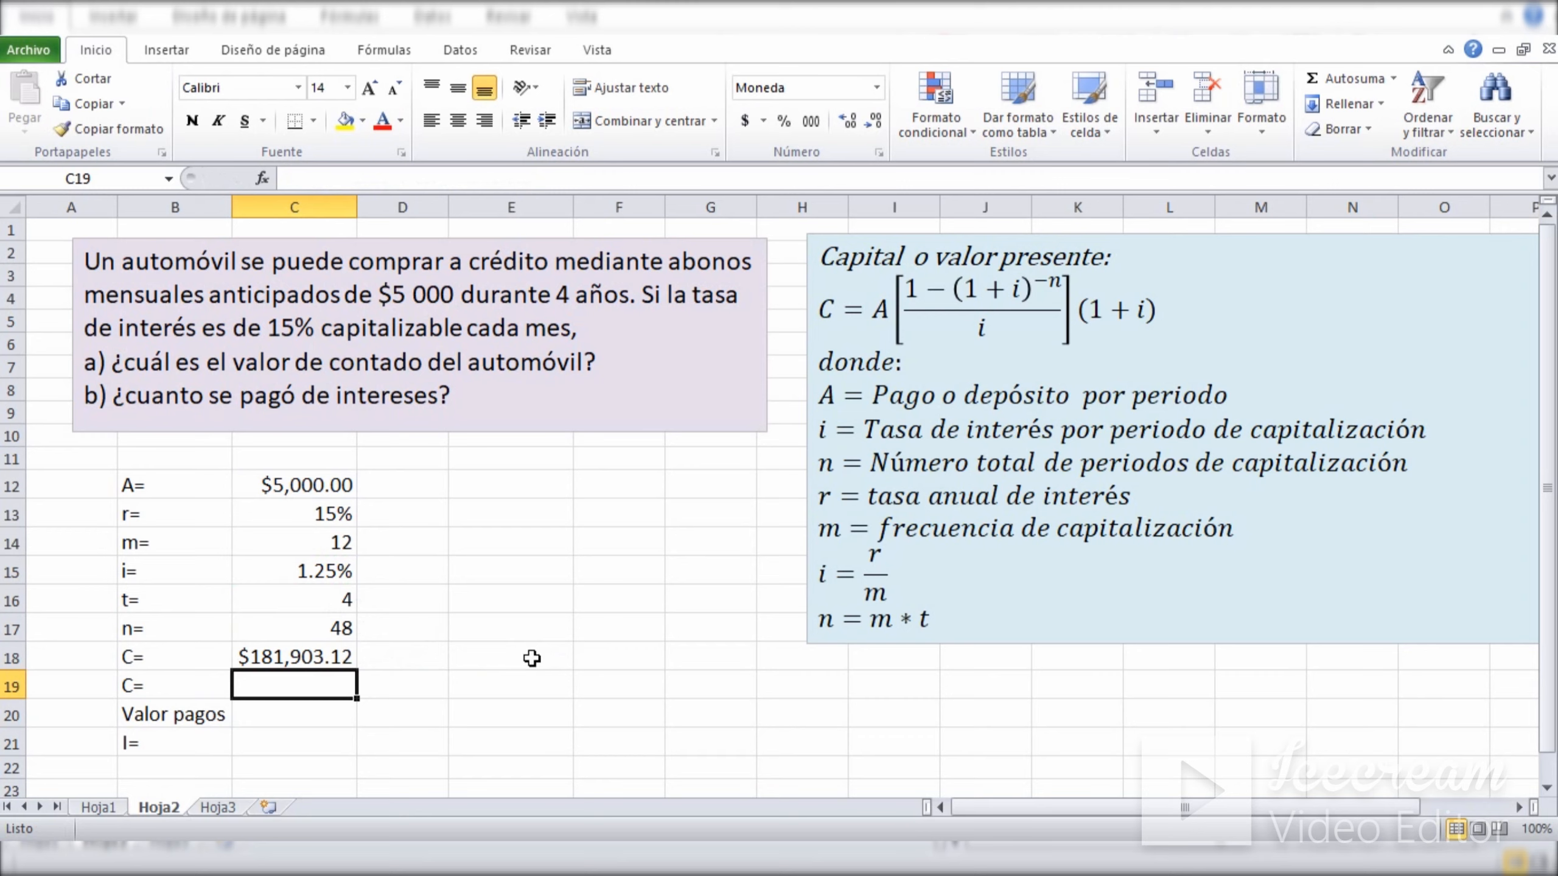
Calculate the cash price in C19 with the VA function for payments at the start of each period, =VA(C15,C17,-C12,0,1).
{"action": "type", "text": "=va"}
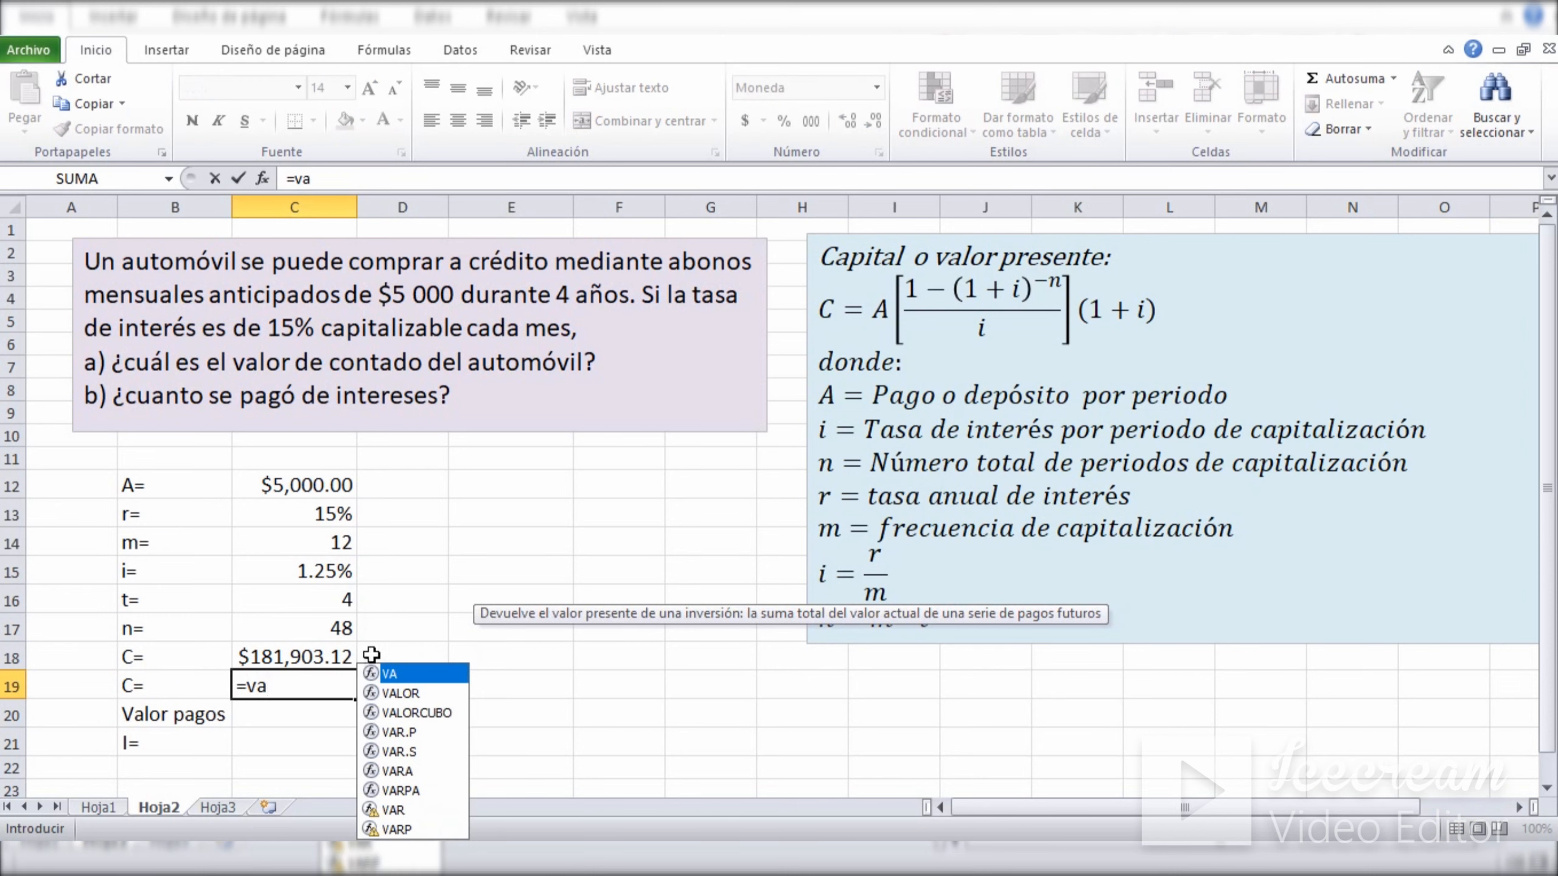
{"action": "double_click", "coordinate": [393, 674]}
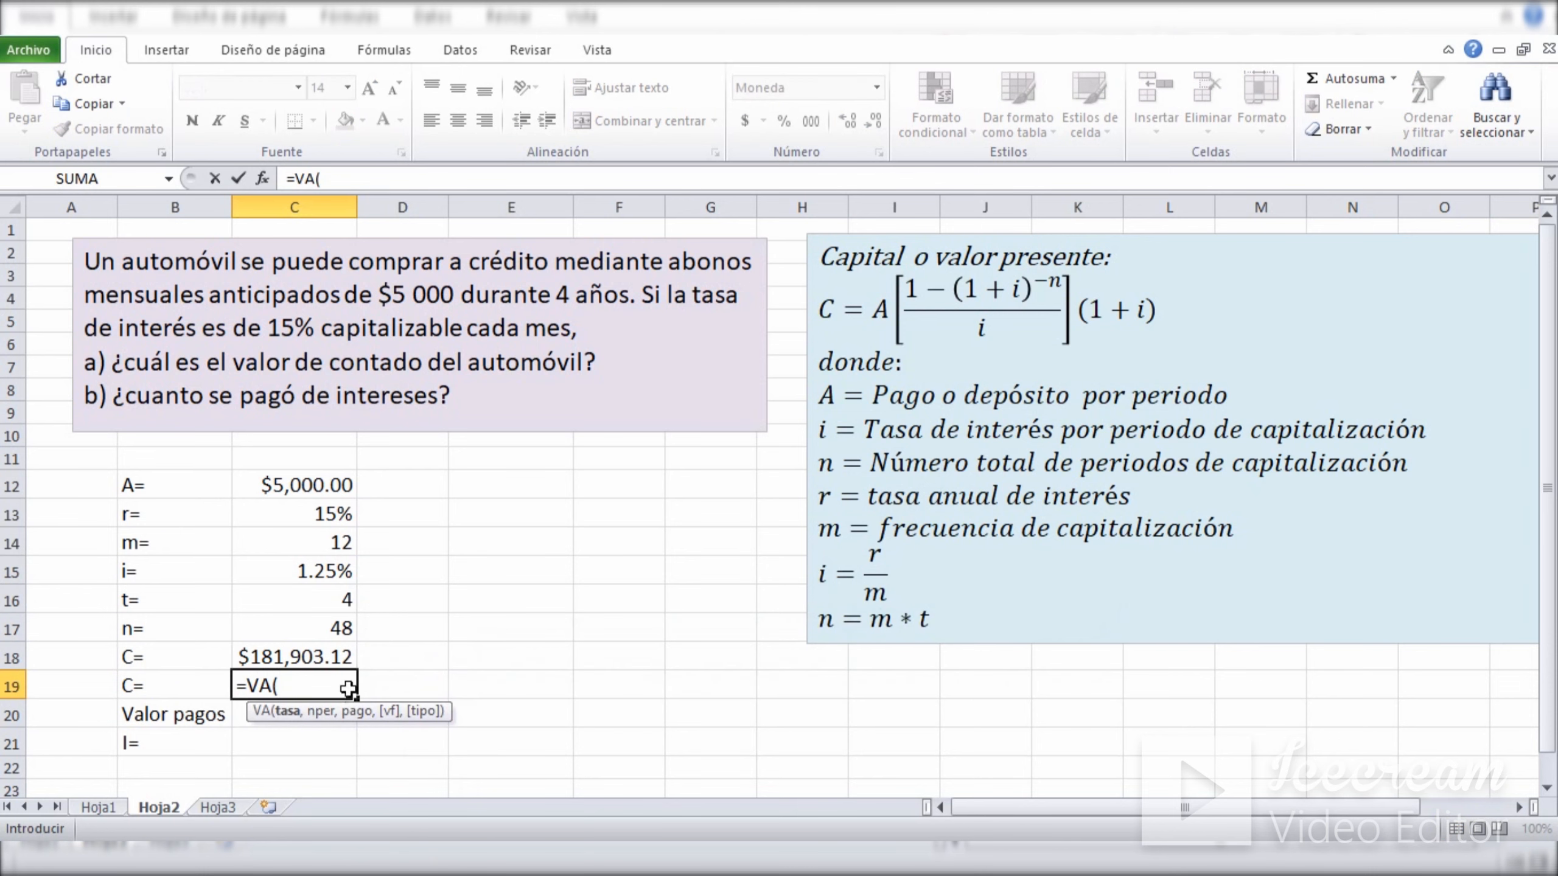
{"action": "left_click", "coordinate": [297, 570]}
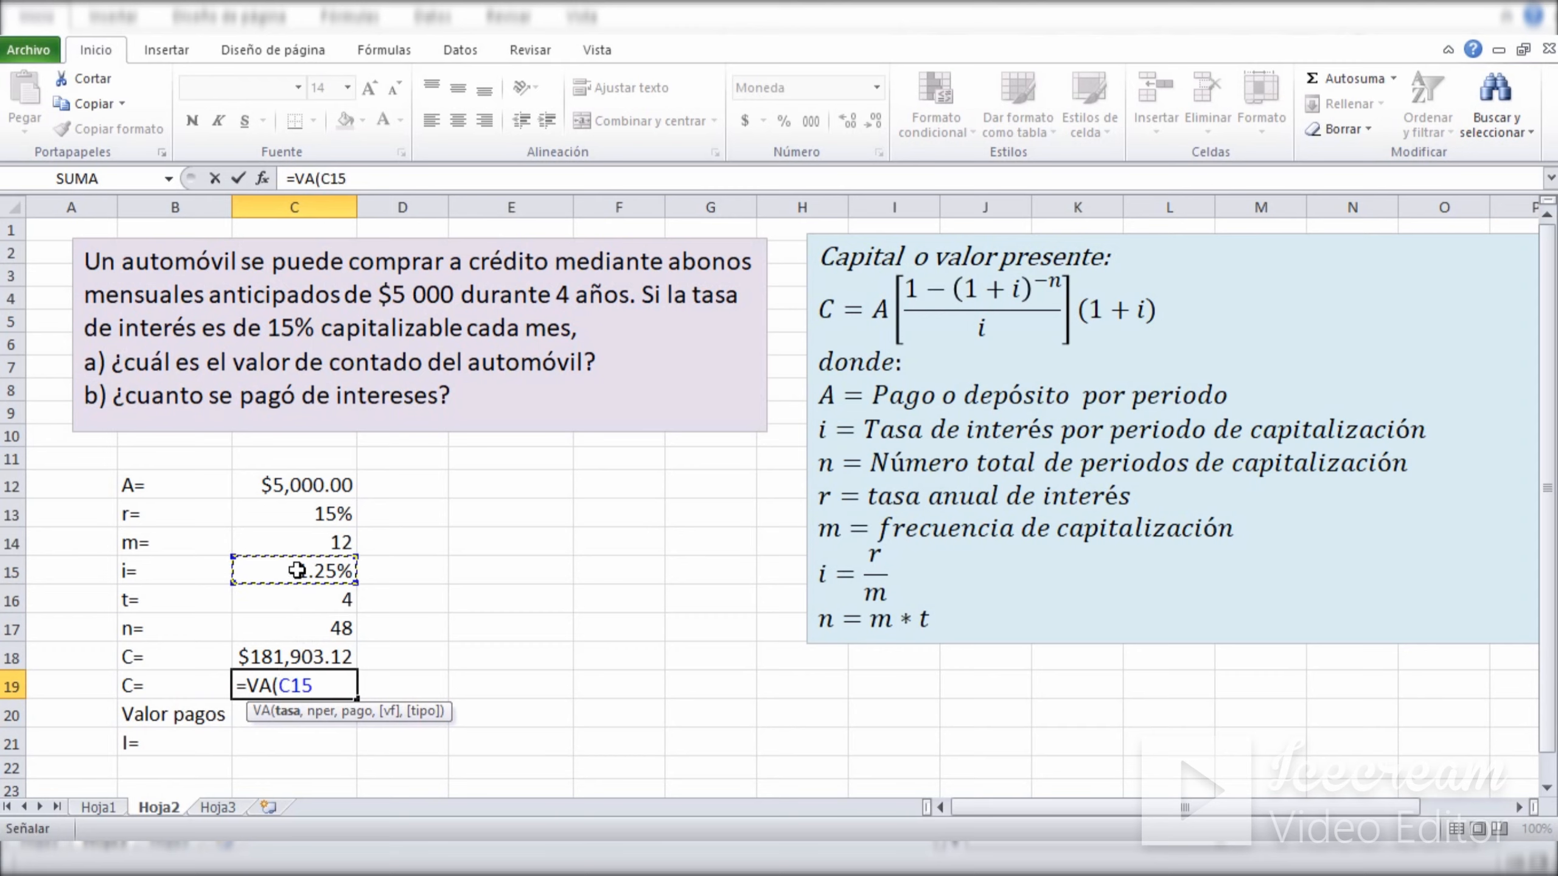
{"action": "type", "text": ","}
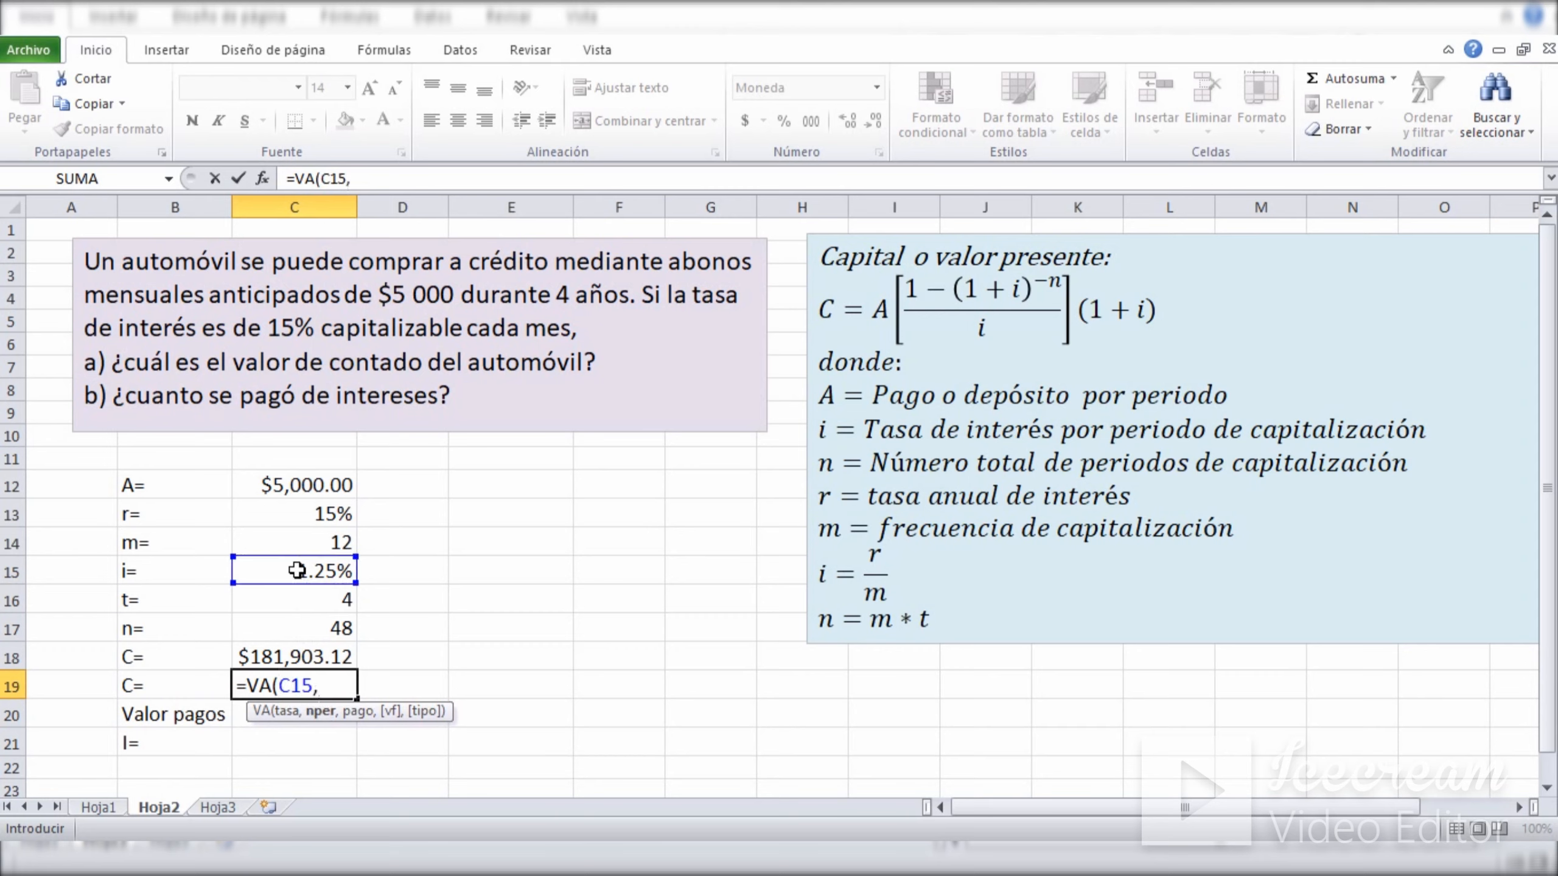
{"action": "left_click", "coordinate": [292, 626]}
{"action": "type", "text": ",-"}
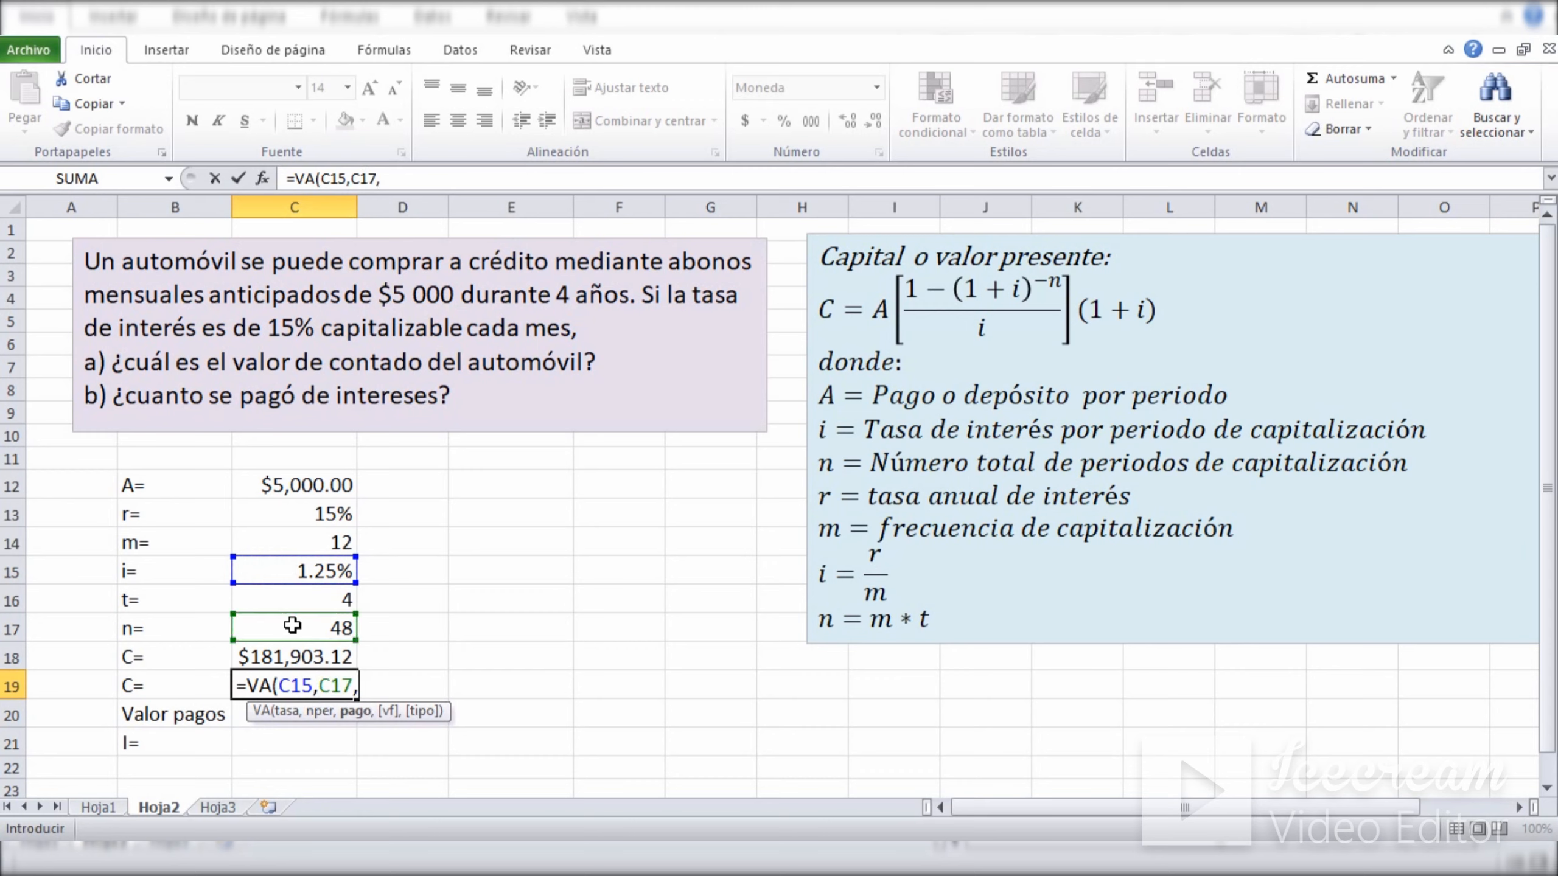
{"action": "left_click", "coordinate": [291, 489]}
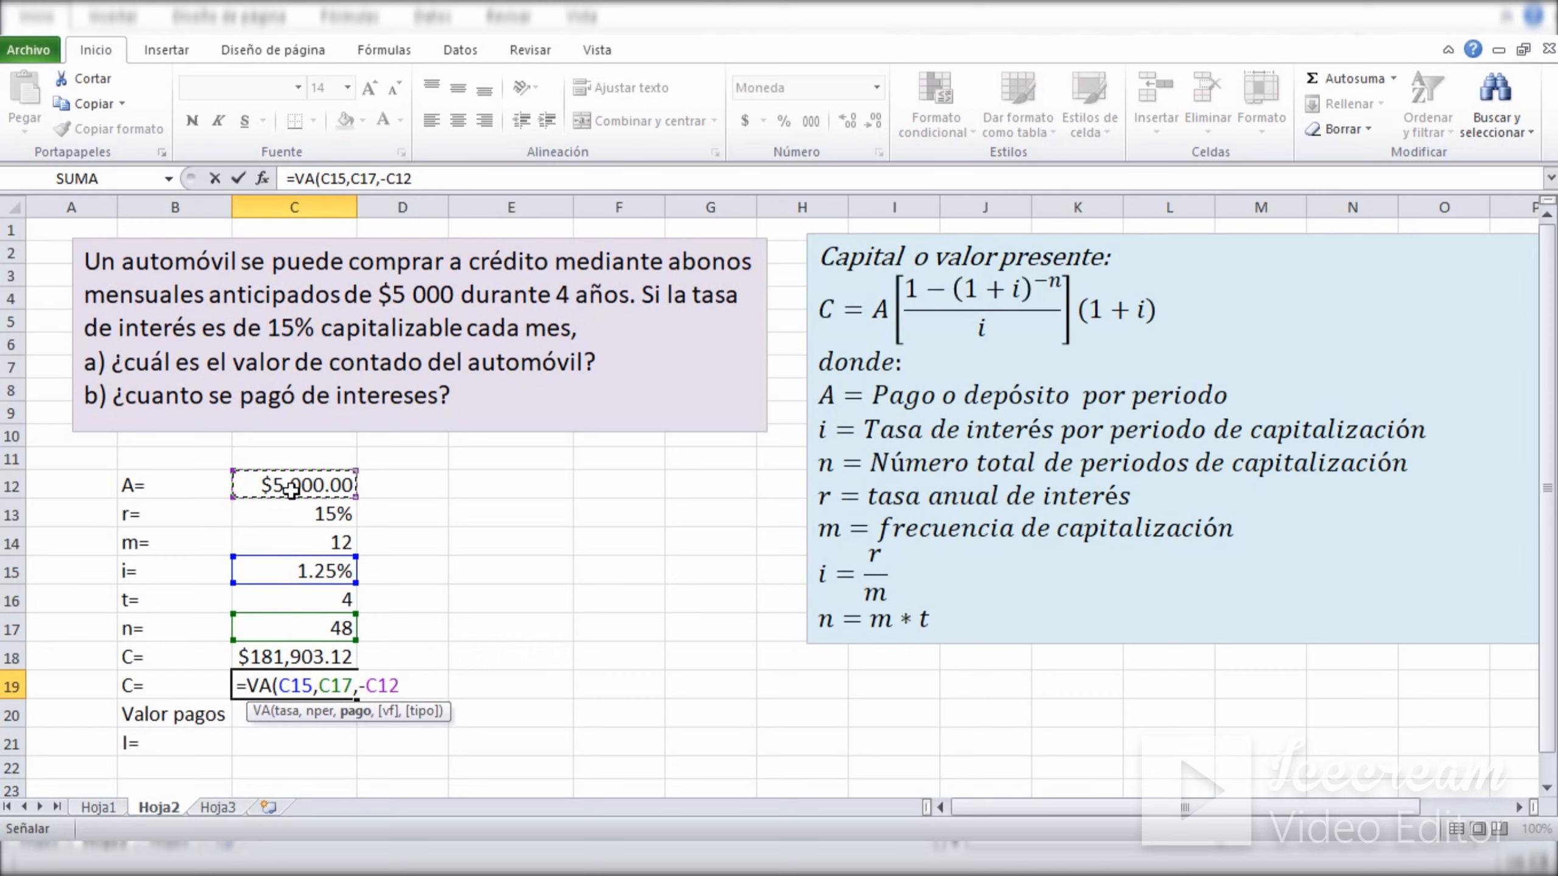
{"action": "type", "text": ","}
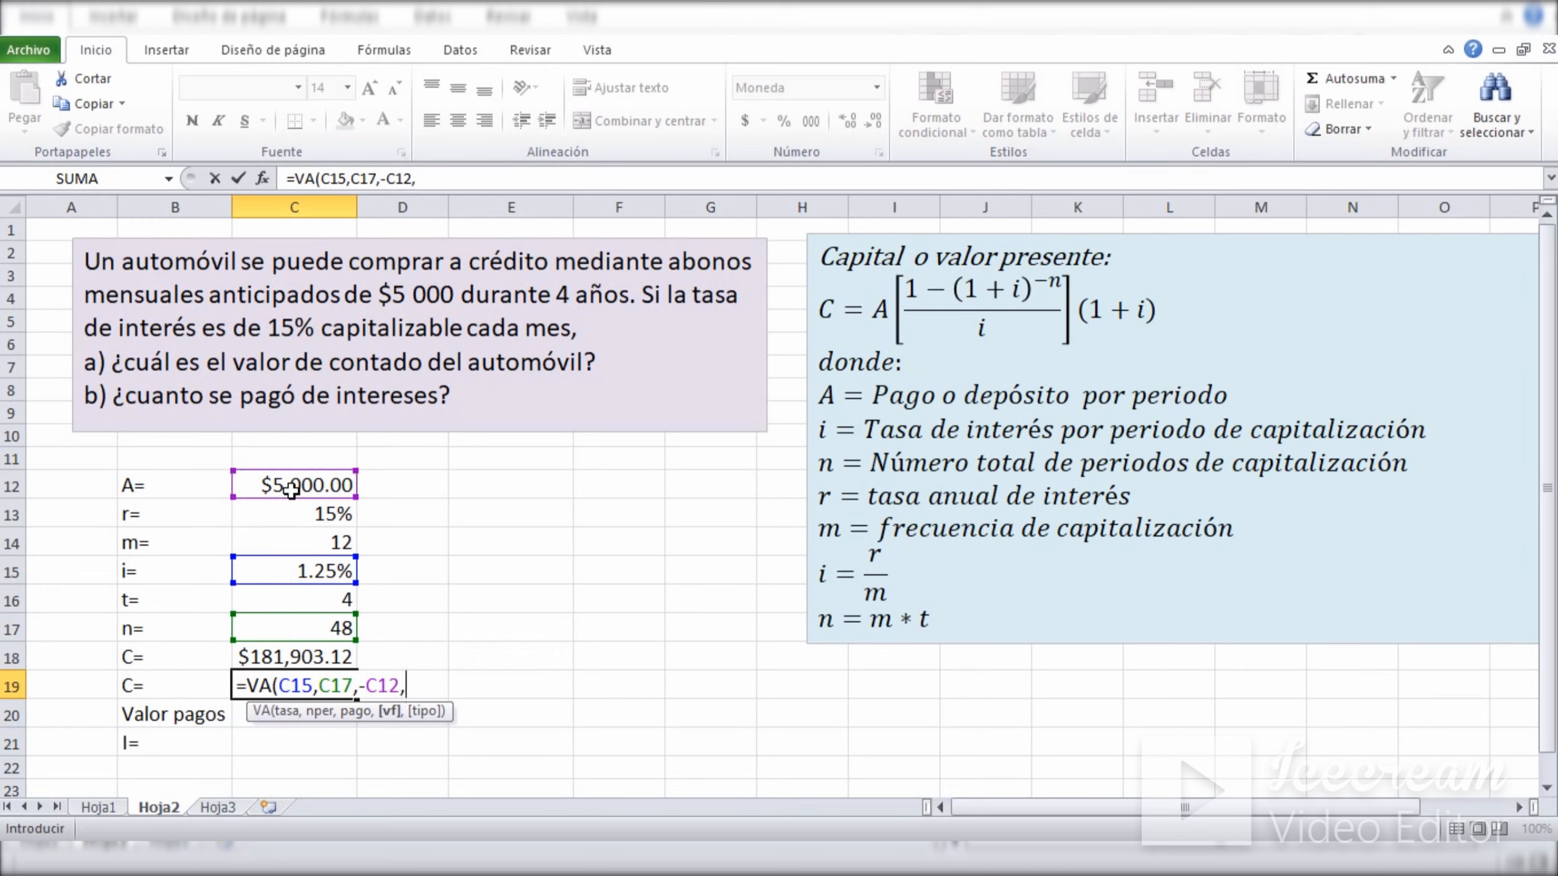
{"action": "type", "text": "0,"}
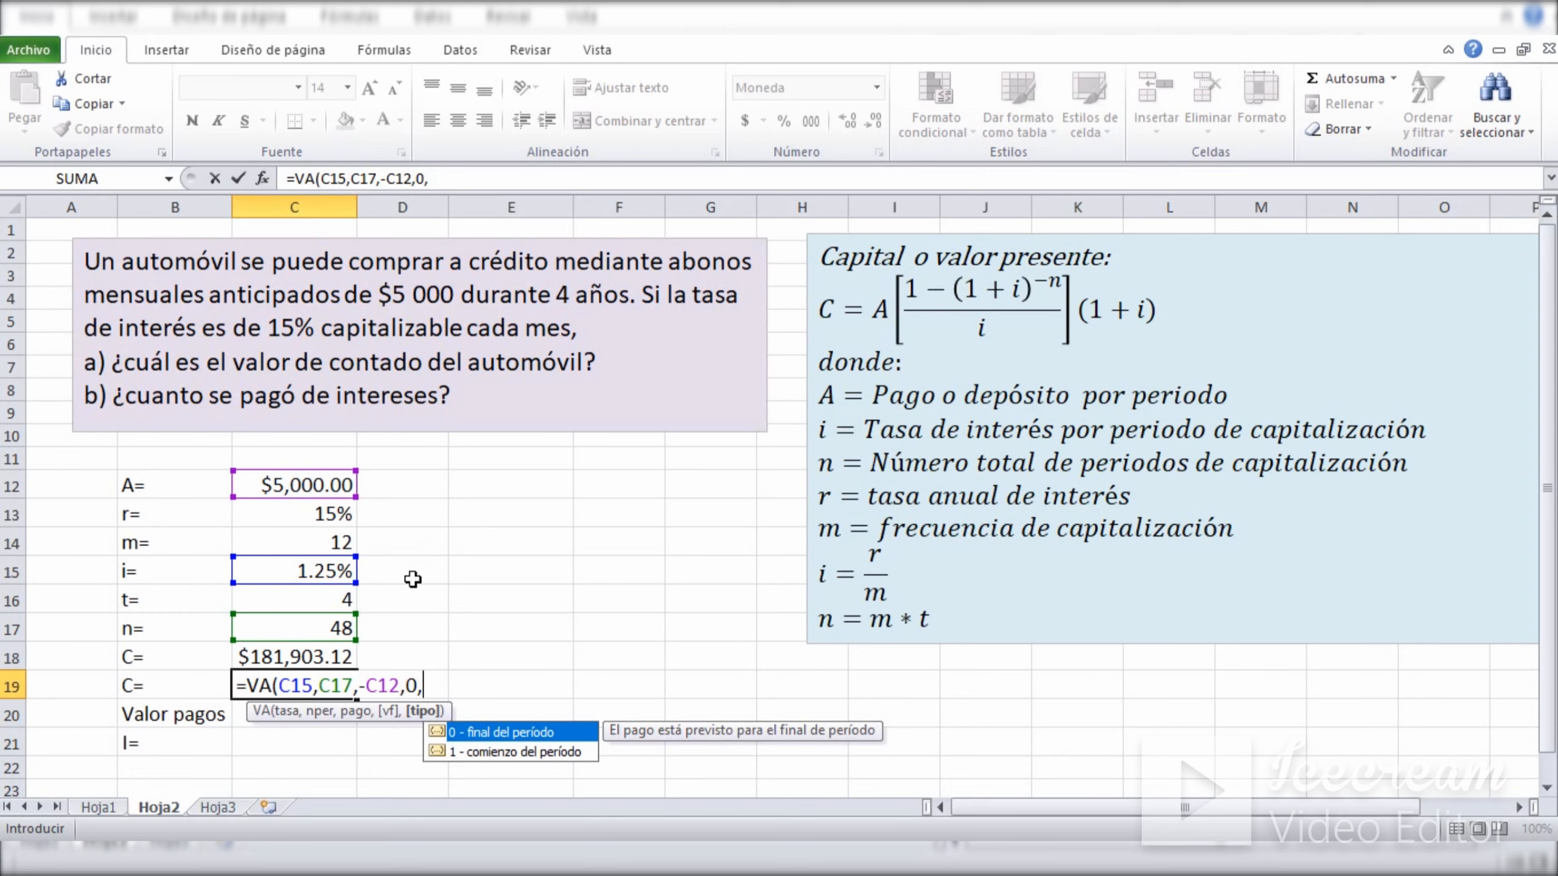
{"action": "type", "text": "1)"}
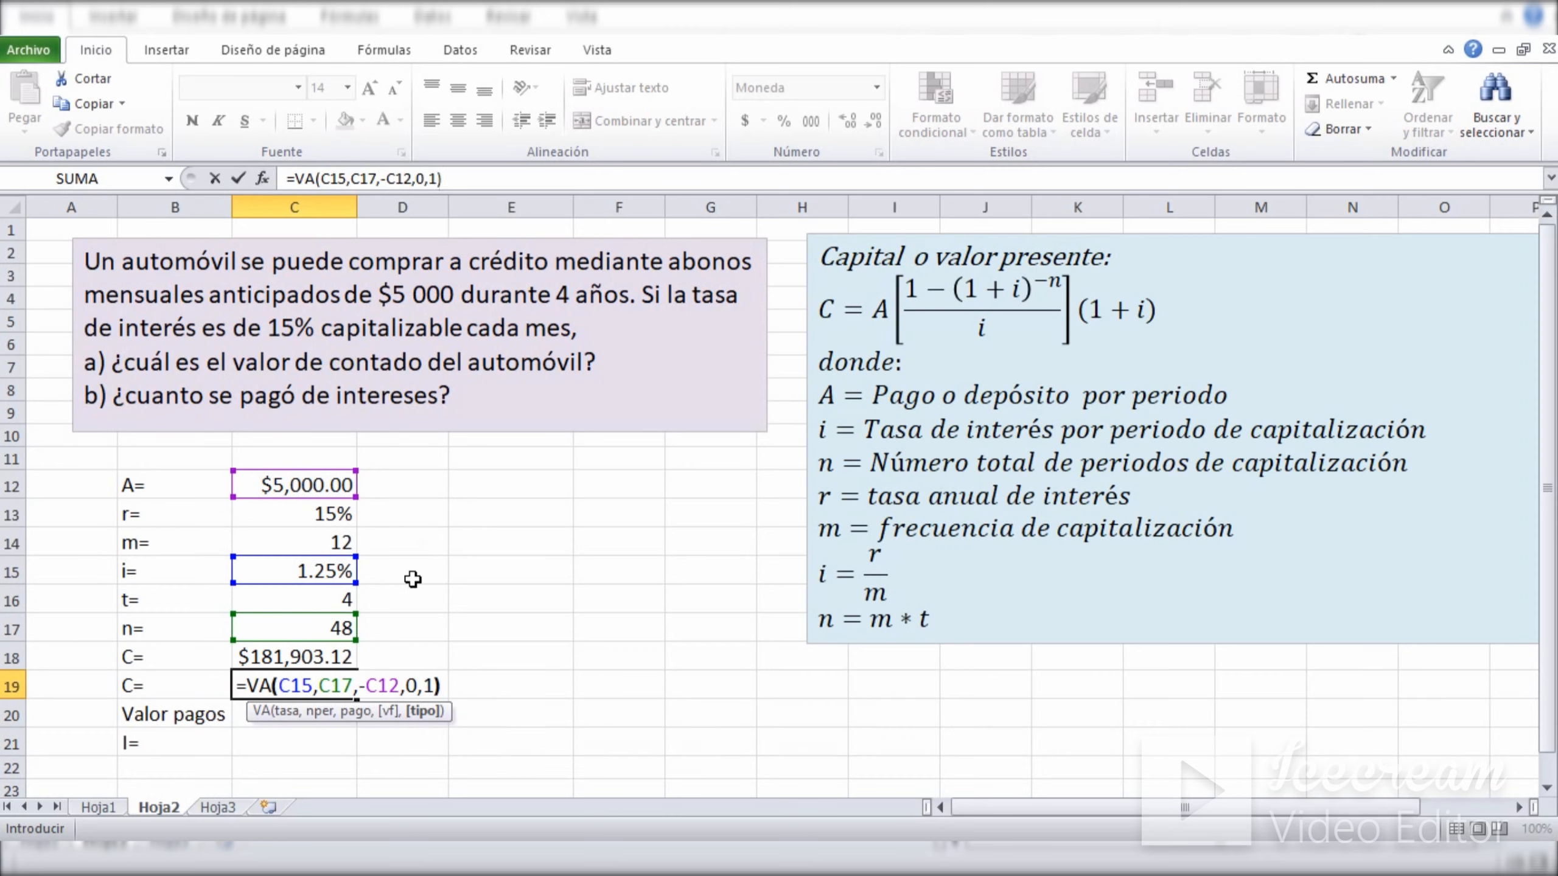
{"action": "key", "text": "Return"}
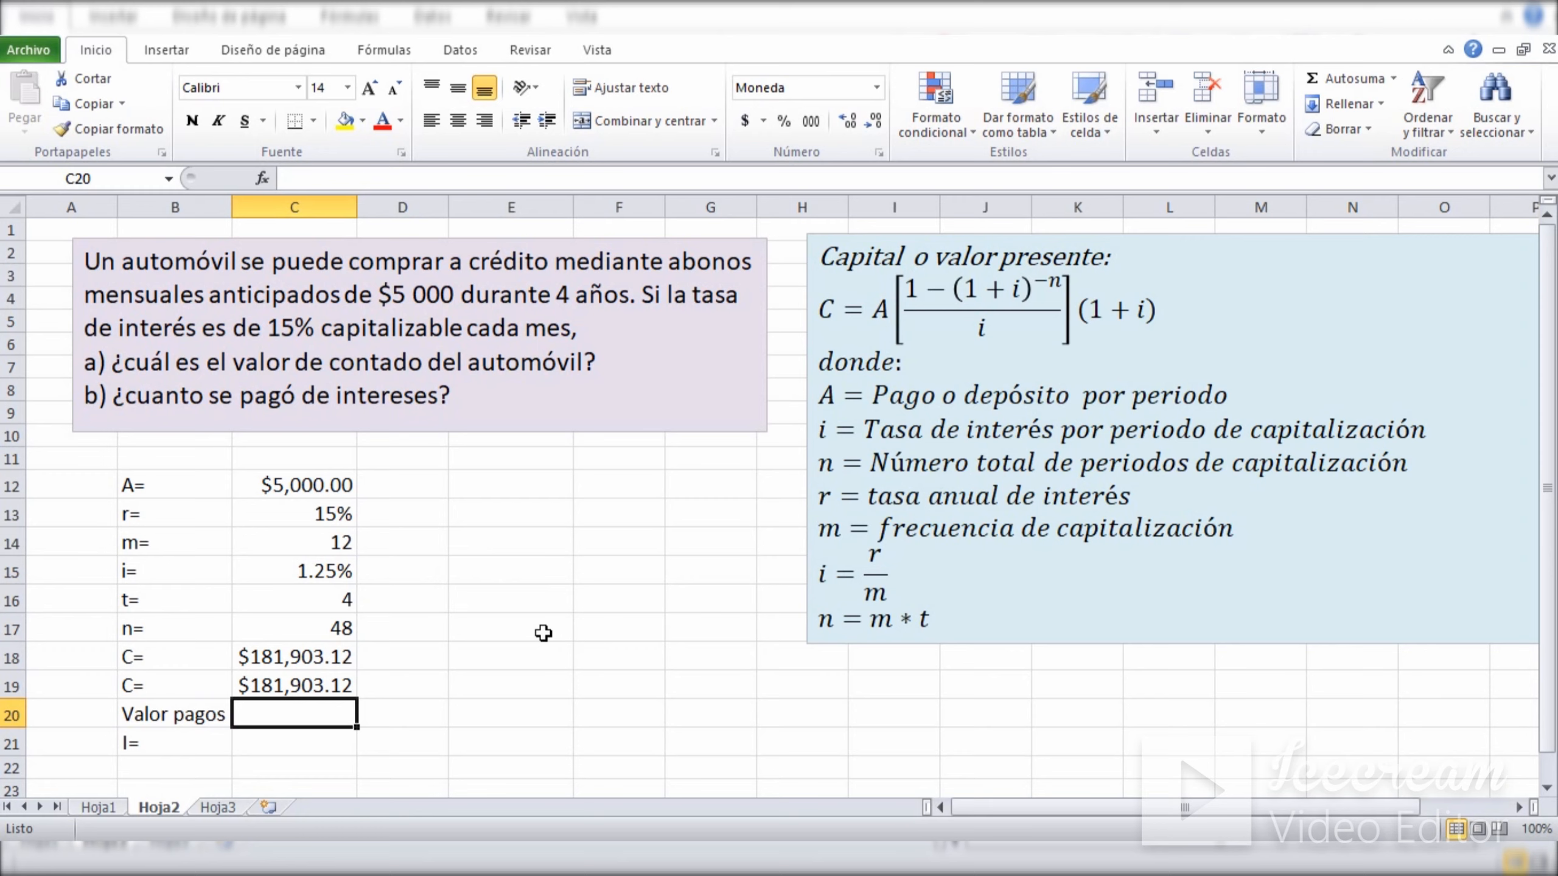
Calculate the total value of the payments in C20 with the formula =C17*C12.
{"action": "type", "text": "="}
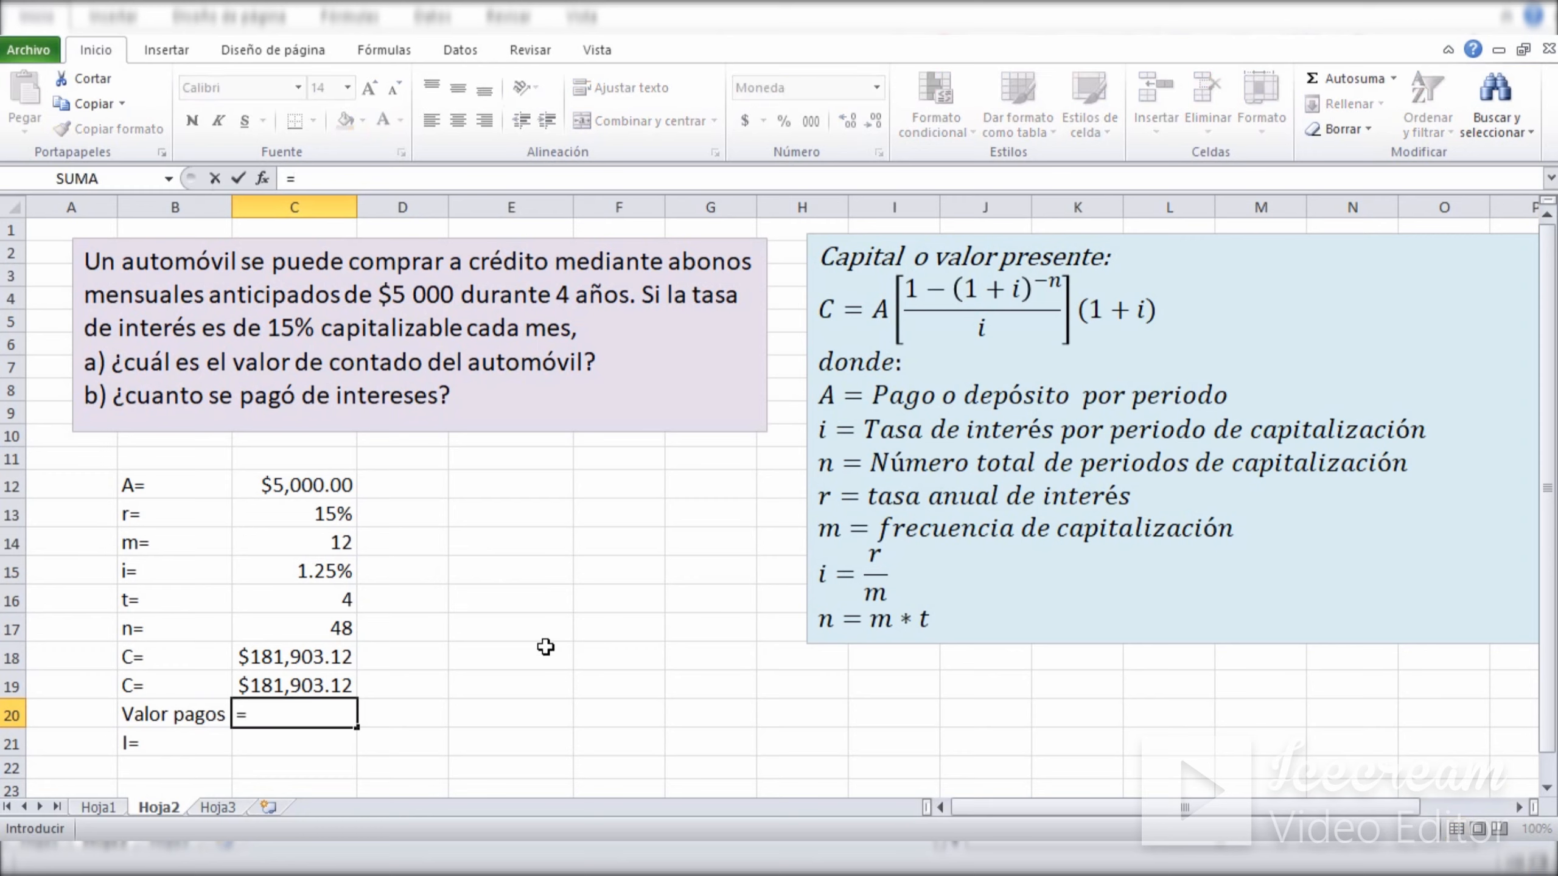
{"action": "left_click", "coordinate": [291, 628]}
{"action": "type", "text": "*"}
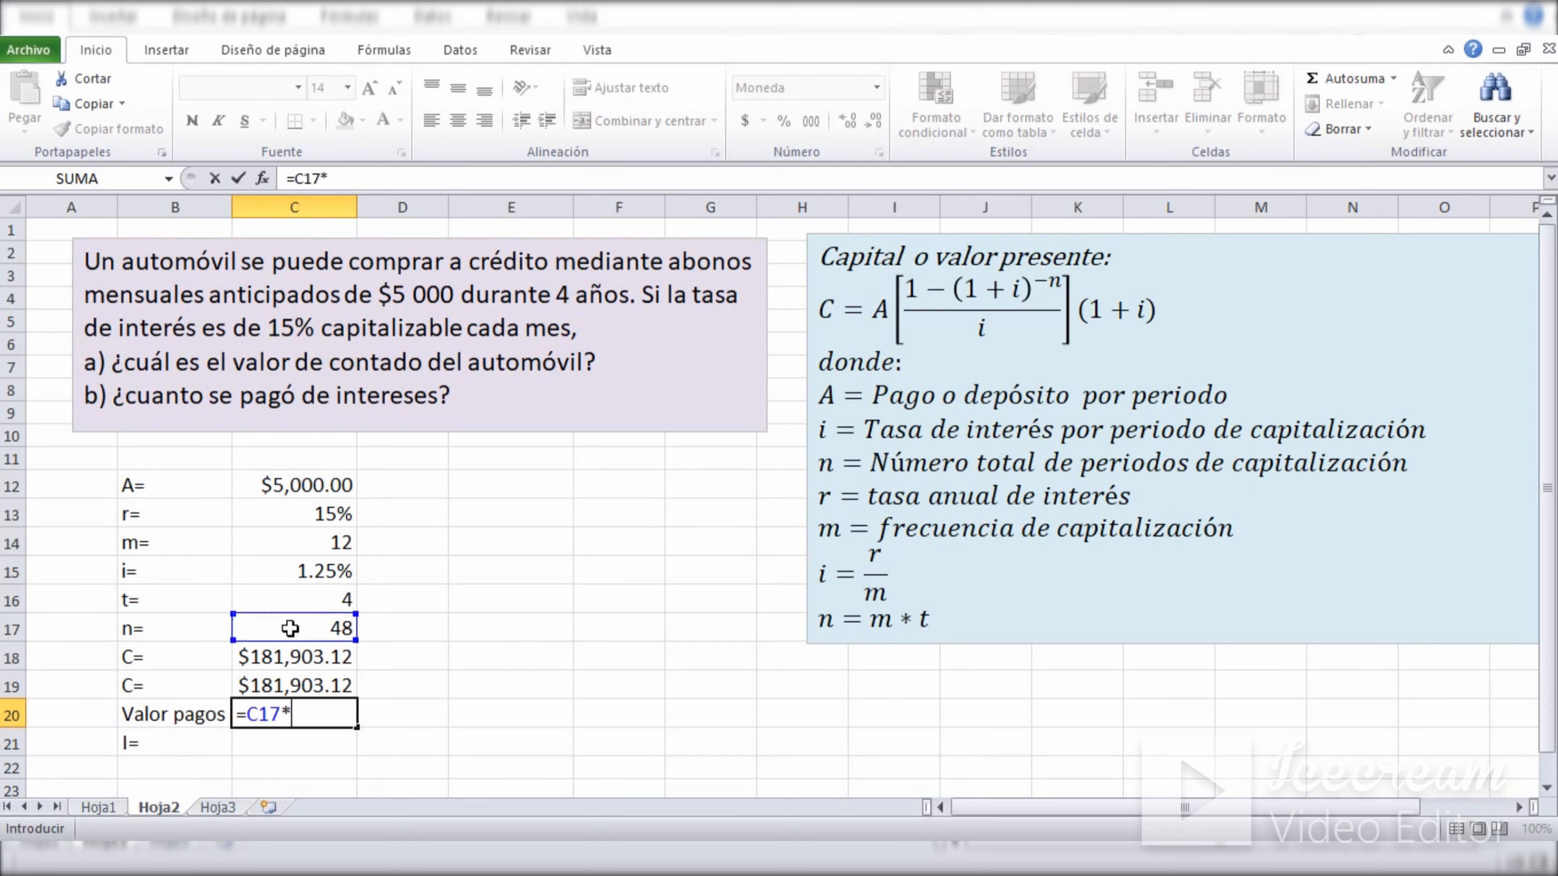
{"action": "left_click", "coordinate": [301, 487]}
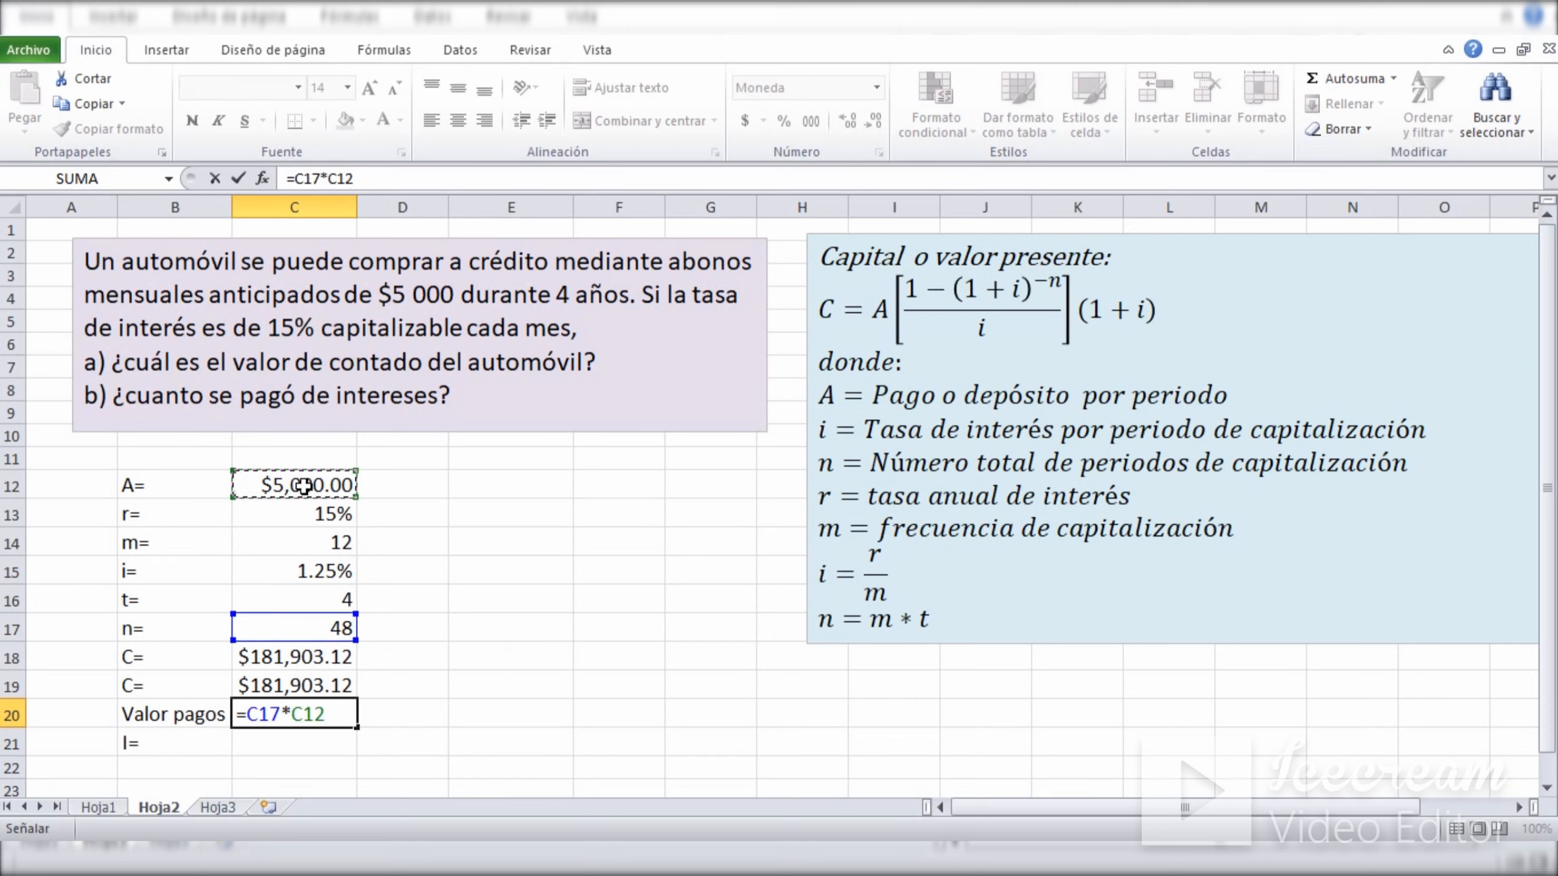
{"action": "key", "text": "Return"}
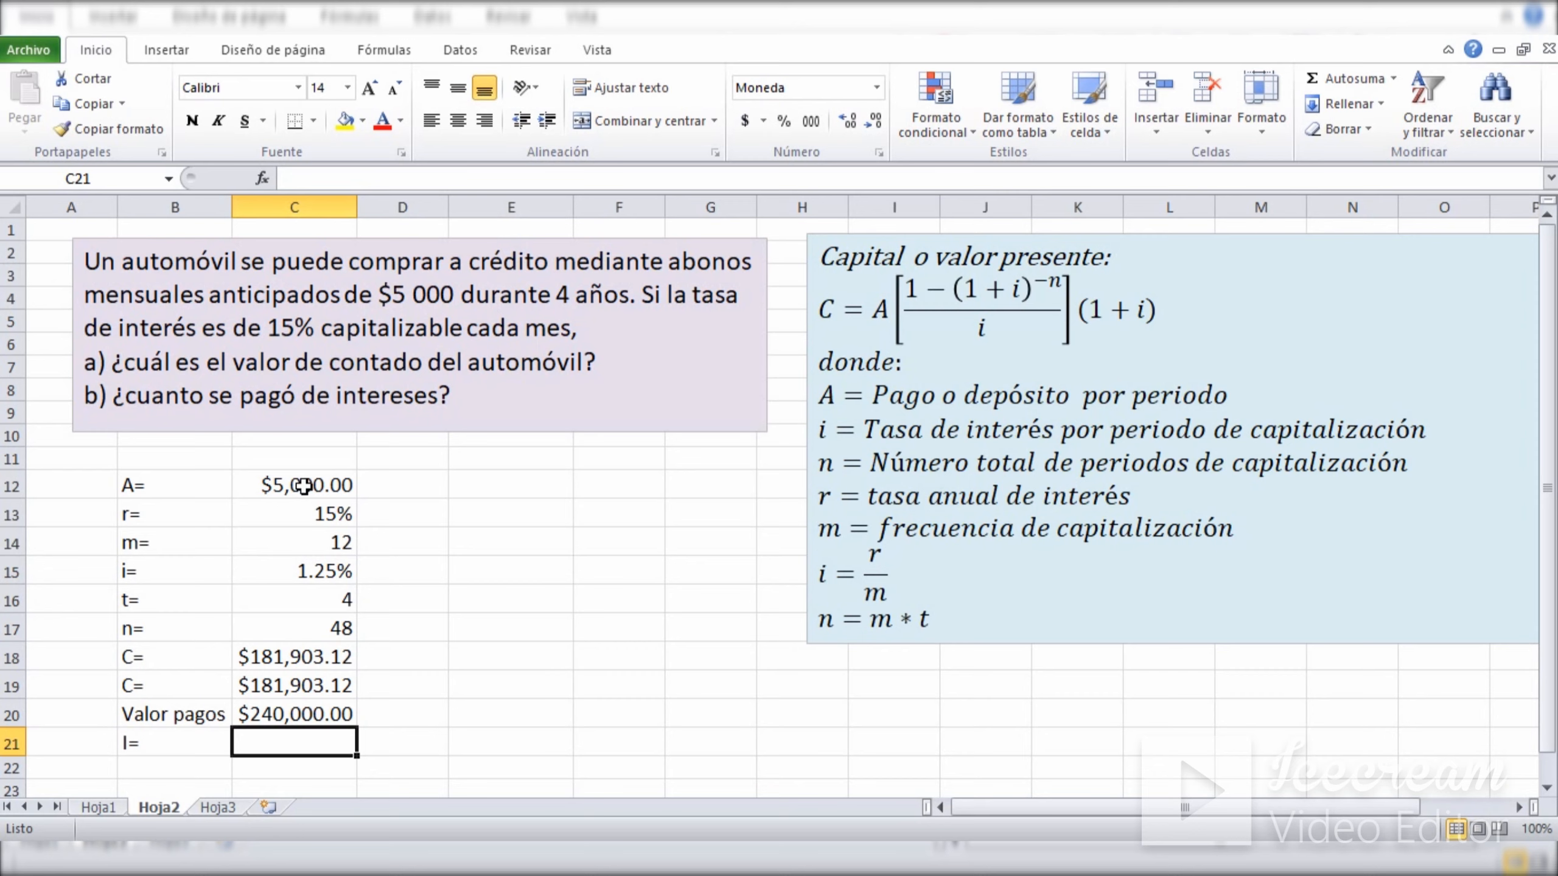
Calculate the interest paid in C21 as total payments minus cash price with the formula =C20-C18.
{"action": "type", "text": "="}
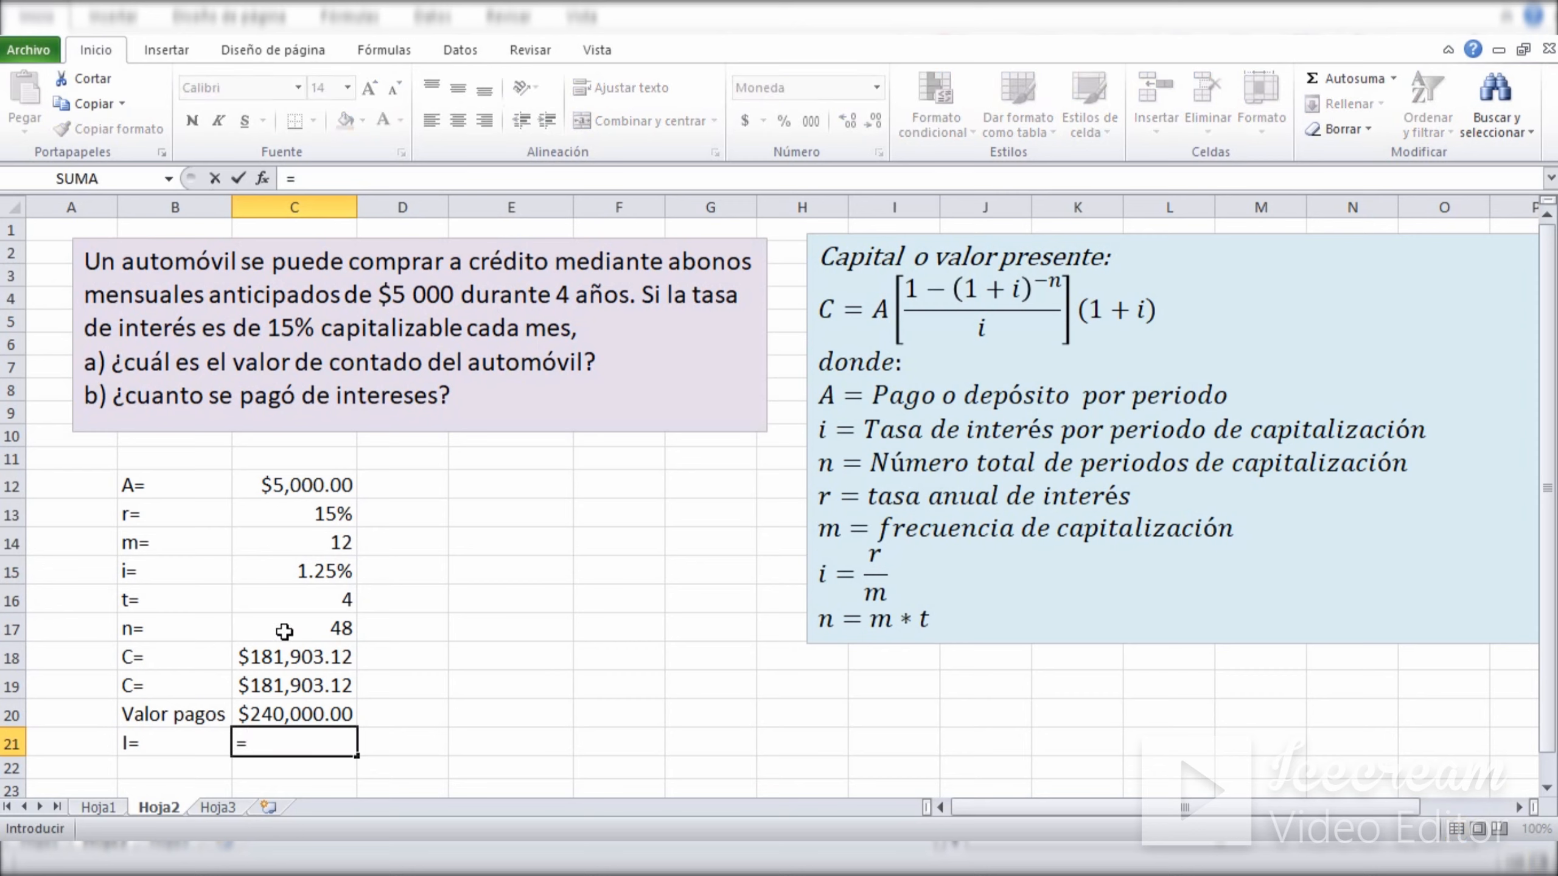
{"action": "left_click", "coordinate": [286, 716]}
{"action": "type", "text": "-"}
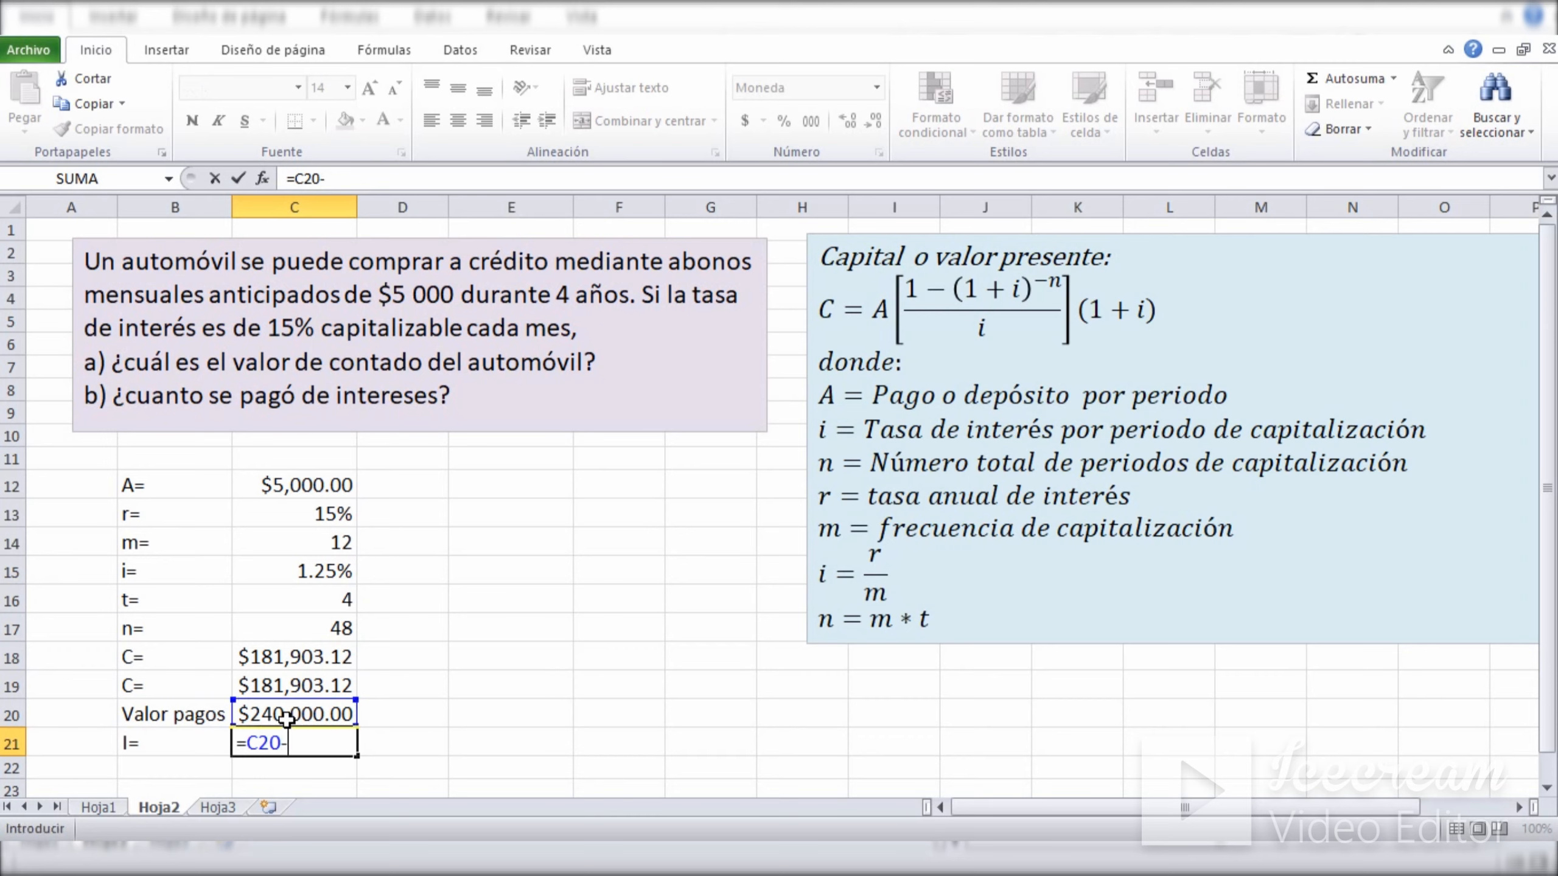
{"action": "left_click", "coordinate": [286, 660]}
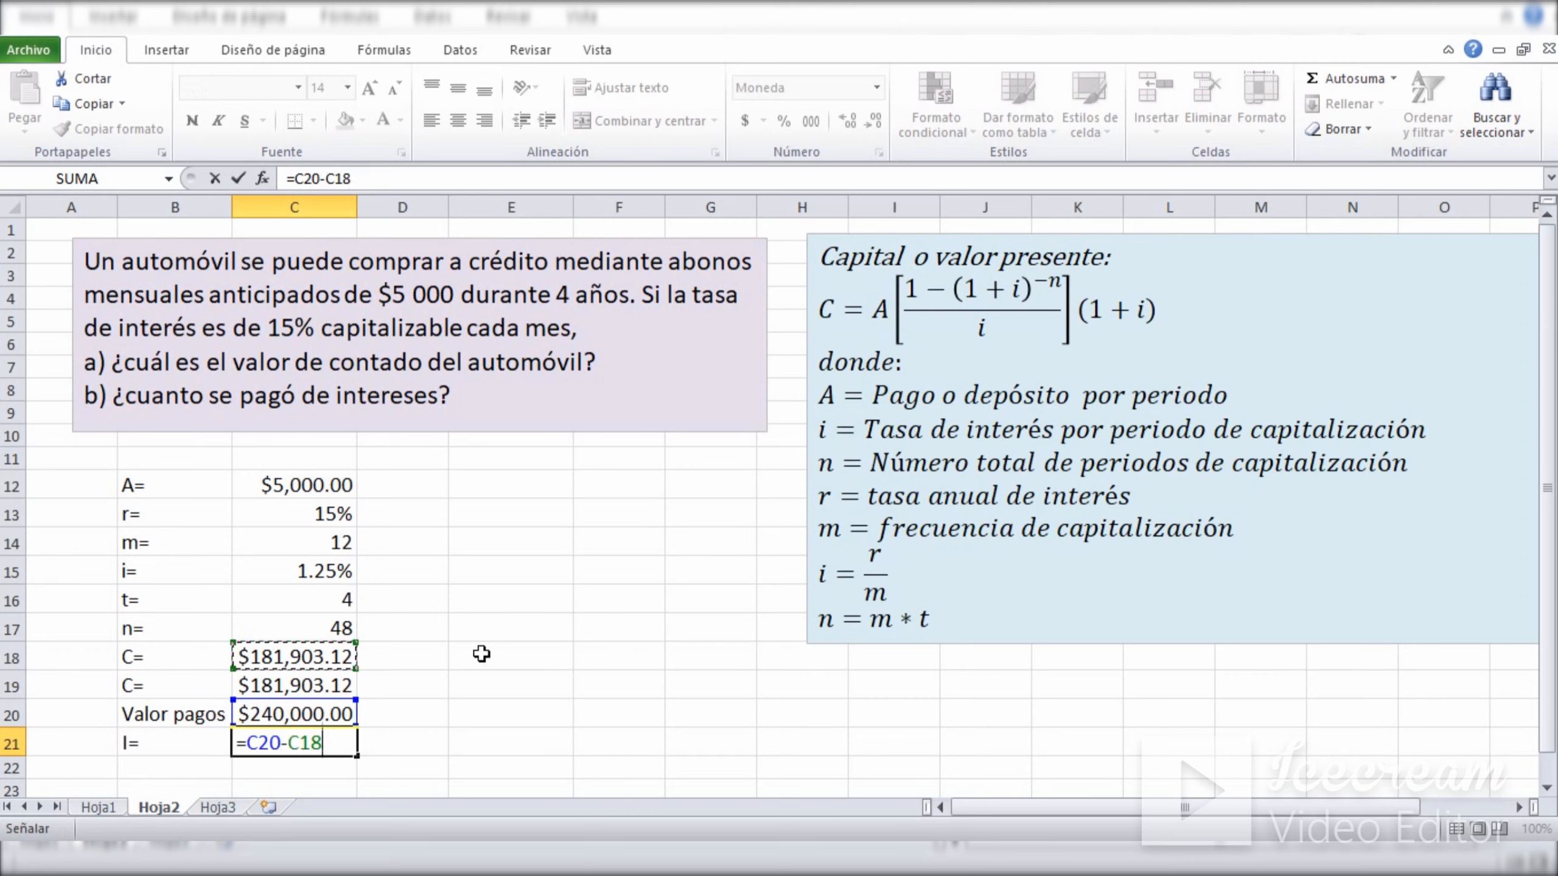
{"action": "key", "text": "Return"}
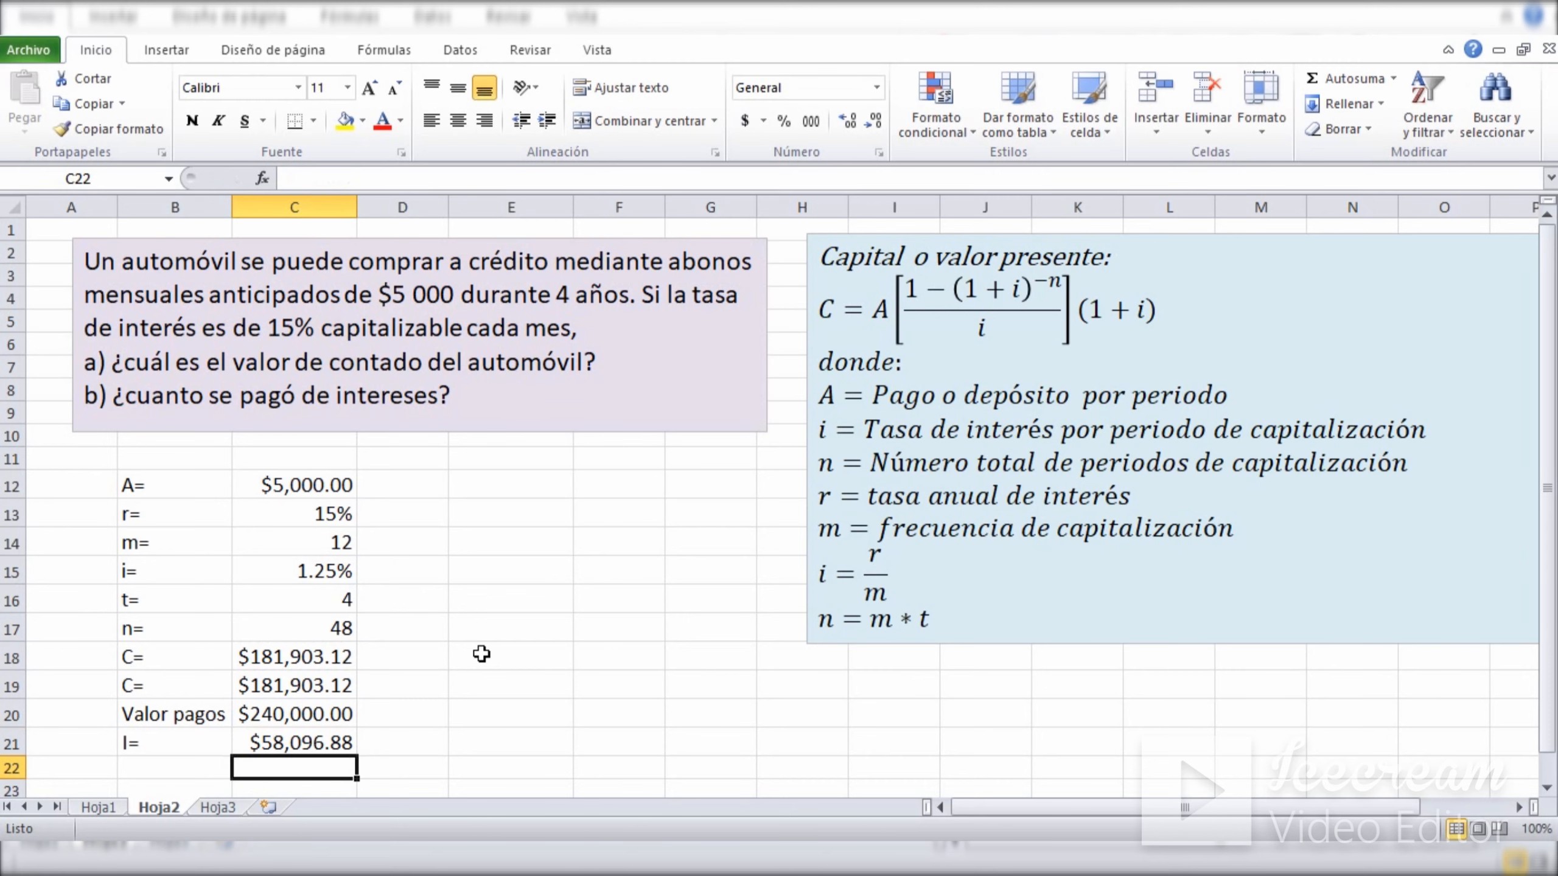
Review the automobile's cash price in C18, the interest paid in C21 and the total payments in C20.
{"action": "left_click", "coordinate": [482, 654]}
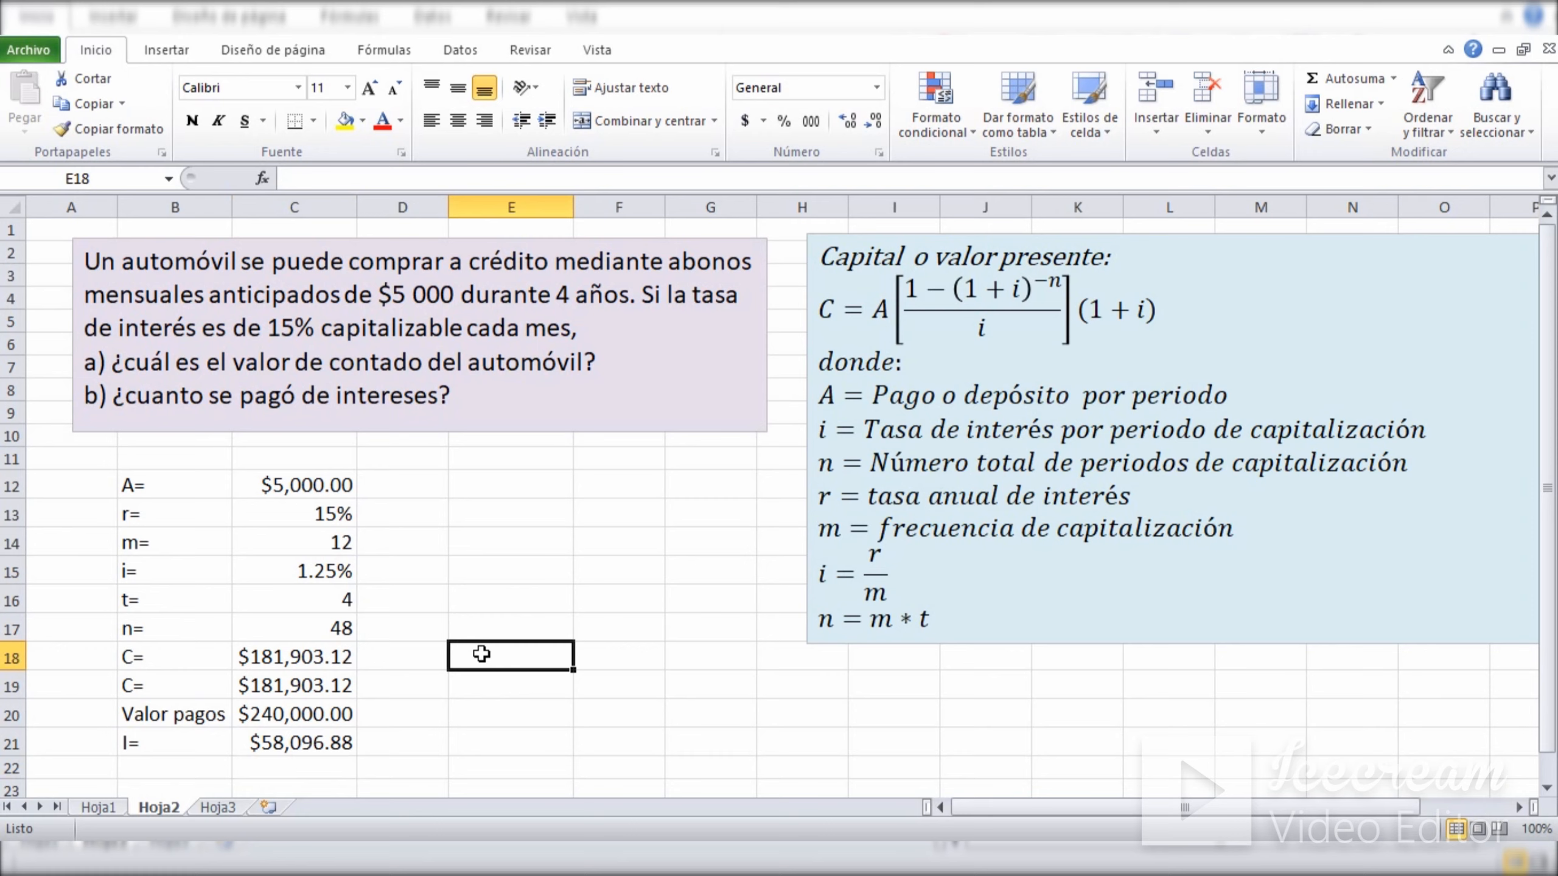
{"action": "left_click", "coordinate": [501, 543]}
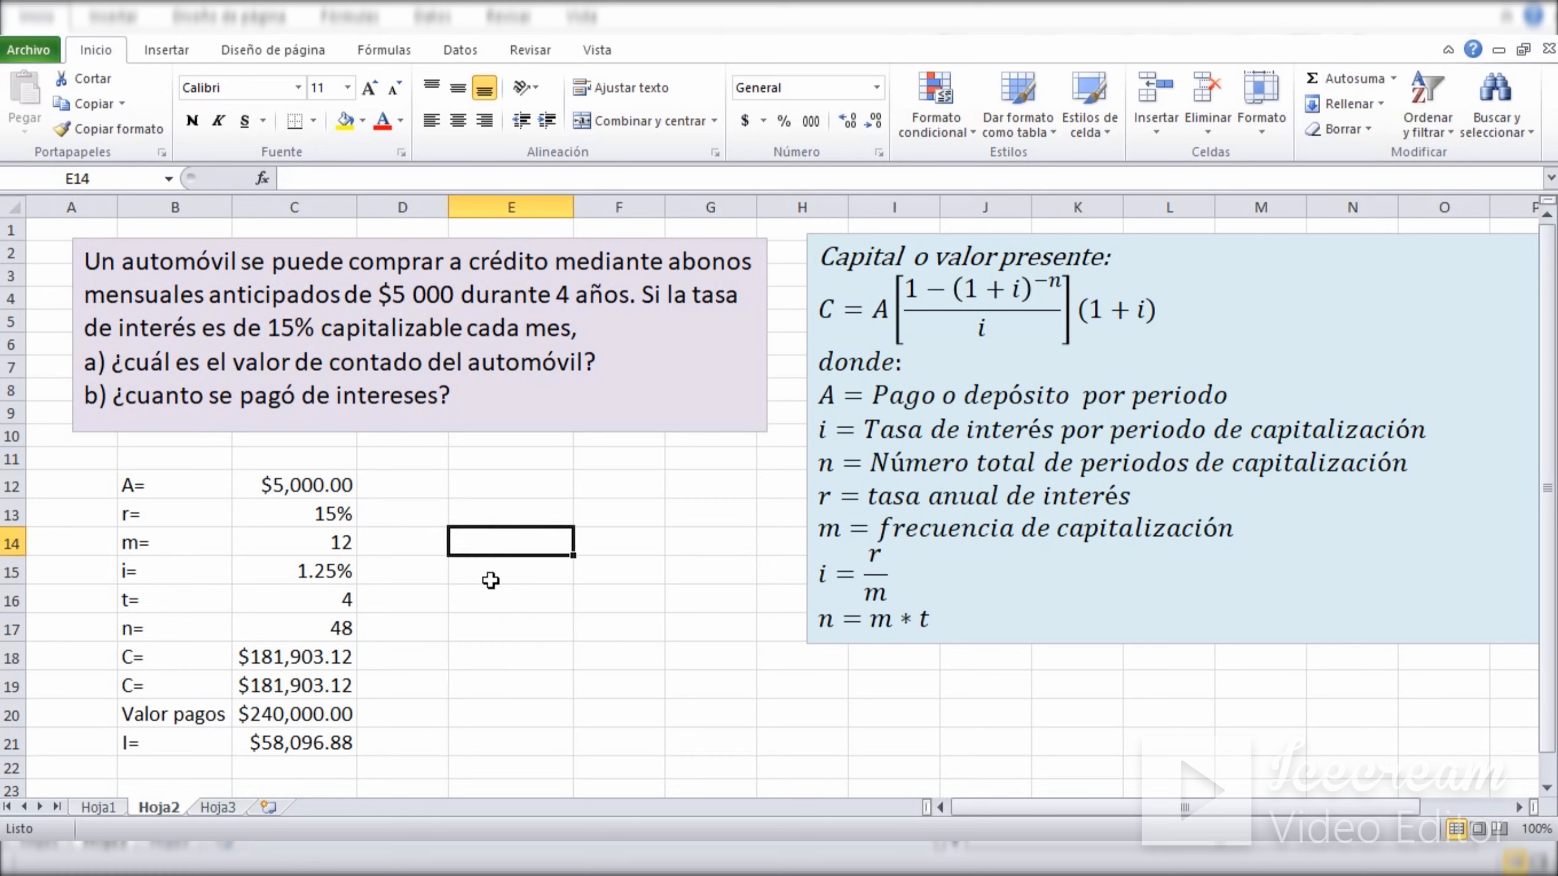
{"action": "left_click", "coordinate": [266, 664]}
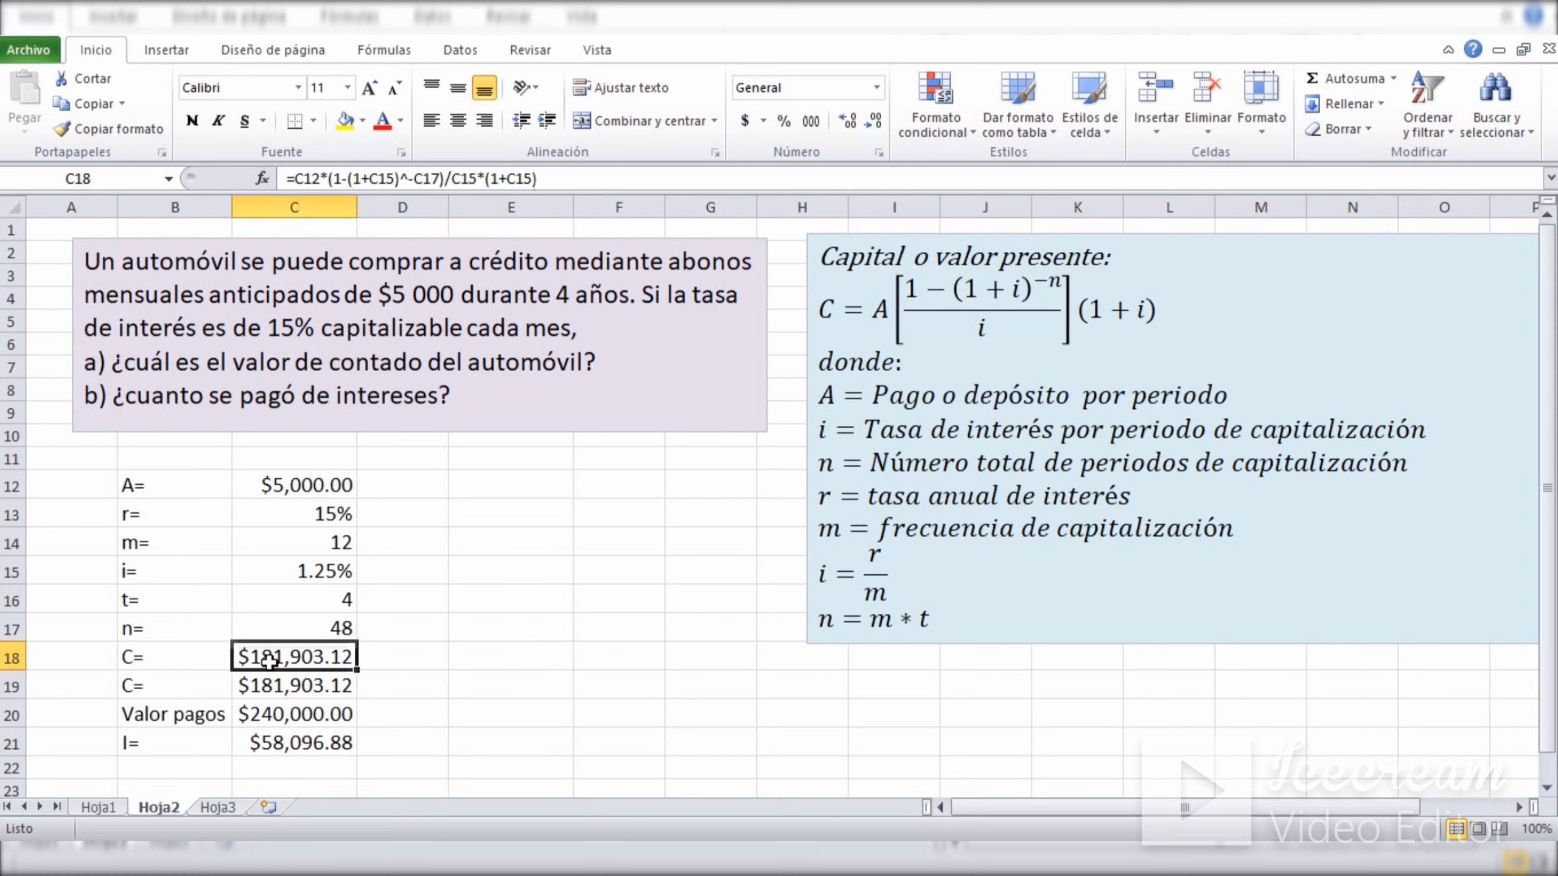
{"action": "left_click", "coordinate": [472, 649]}
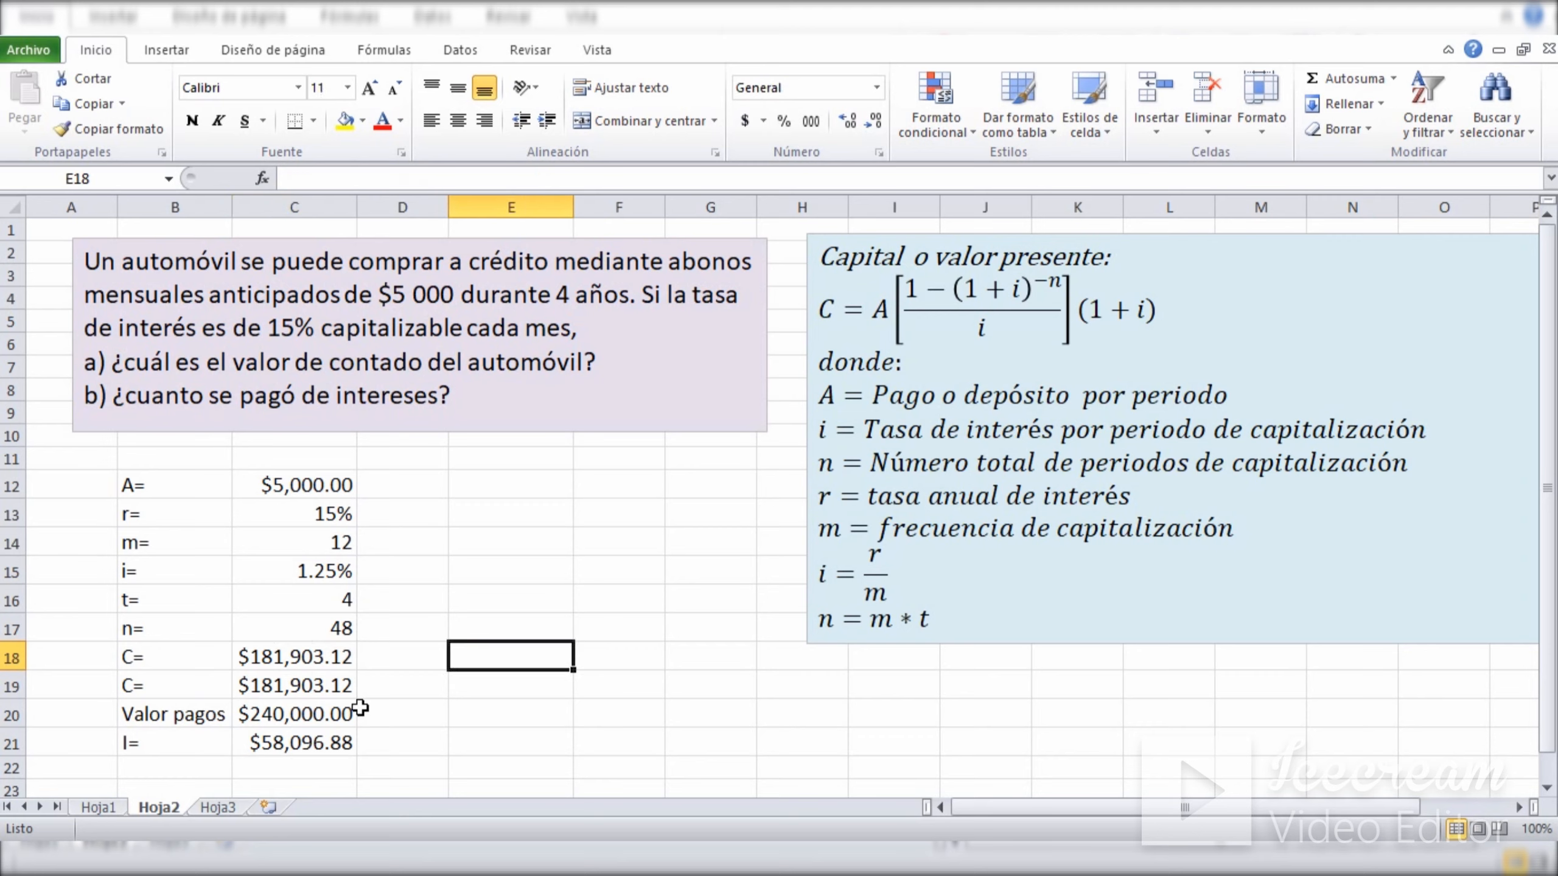
{"action": "left_click", "coordinate": [279, 743]}
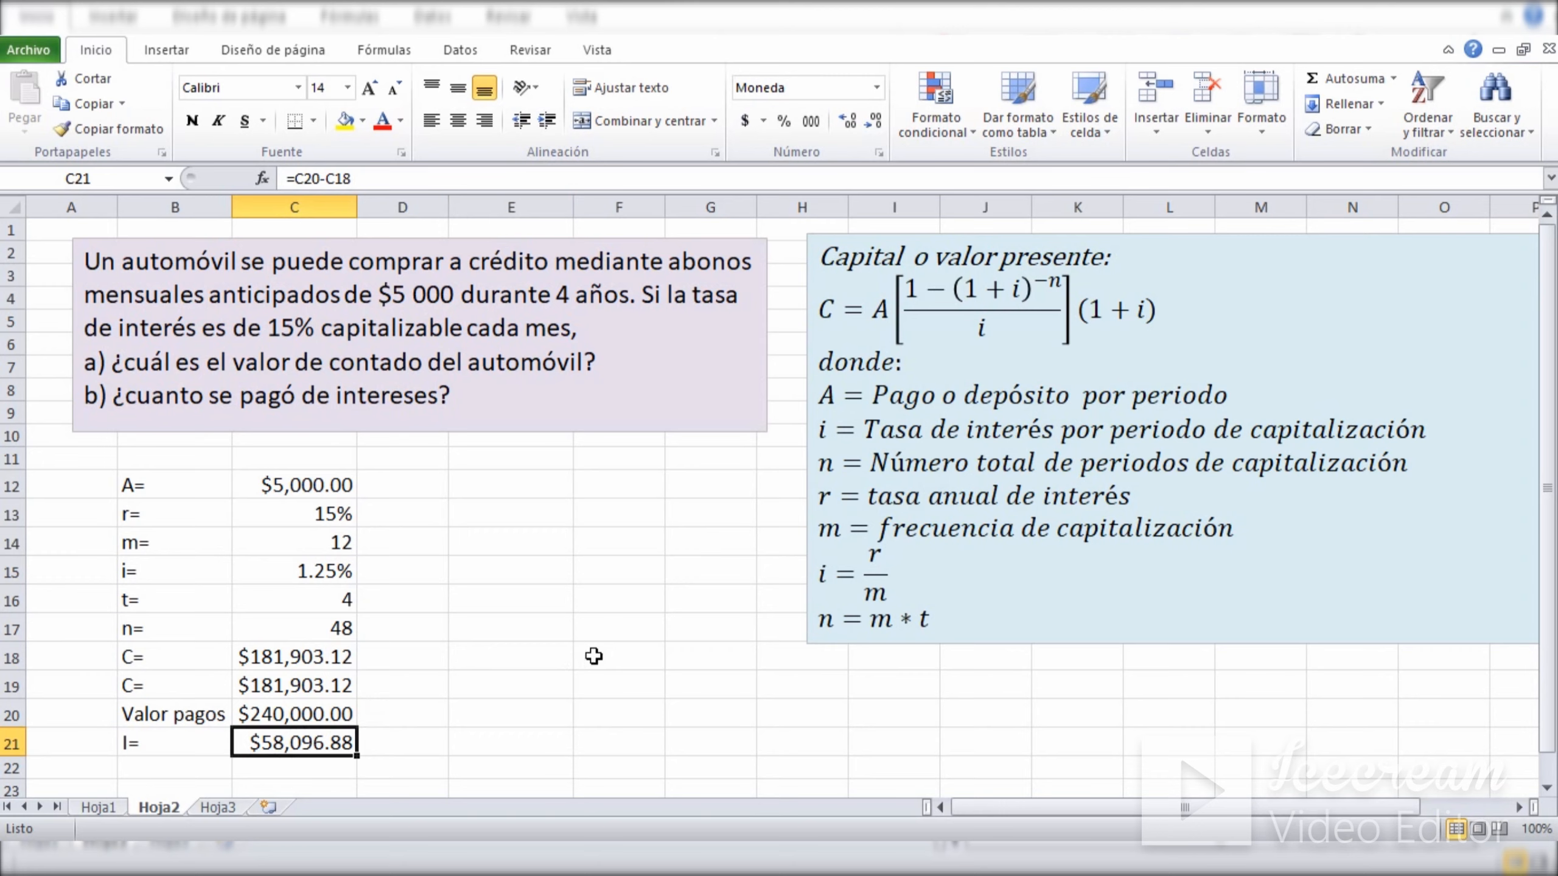
{"action": "left_click", "coordinate": [594, 656]}
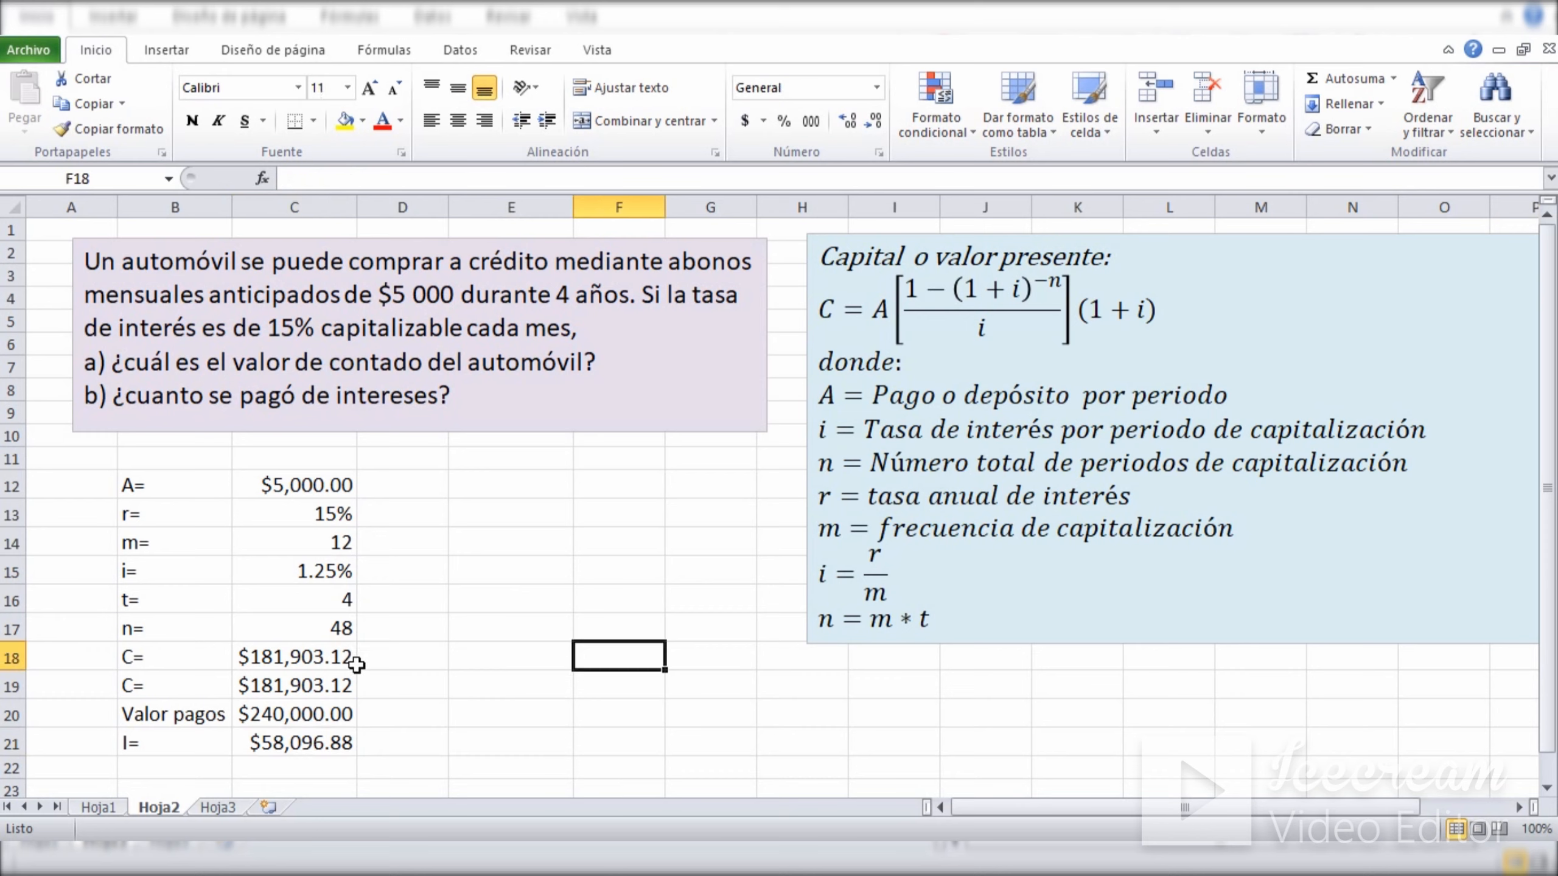
{"action": "left_click", "coordinate": [257, 656]}
{"action": "left_click", "coordinate": [273, 744]}
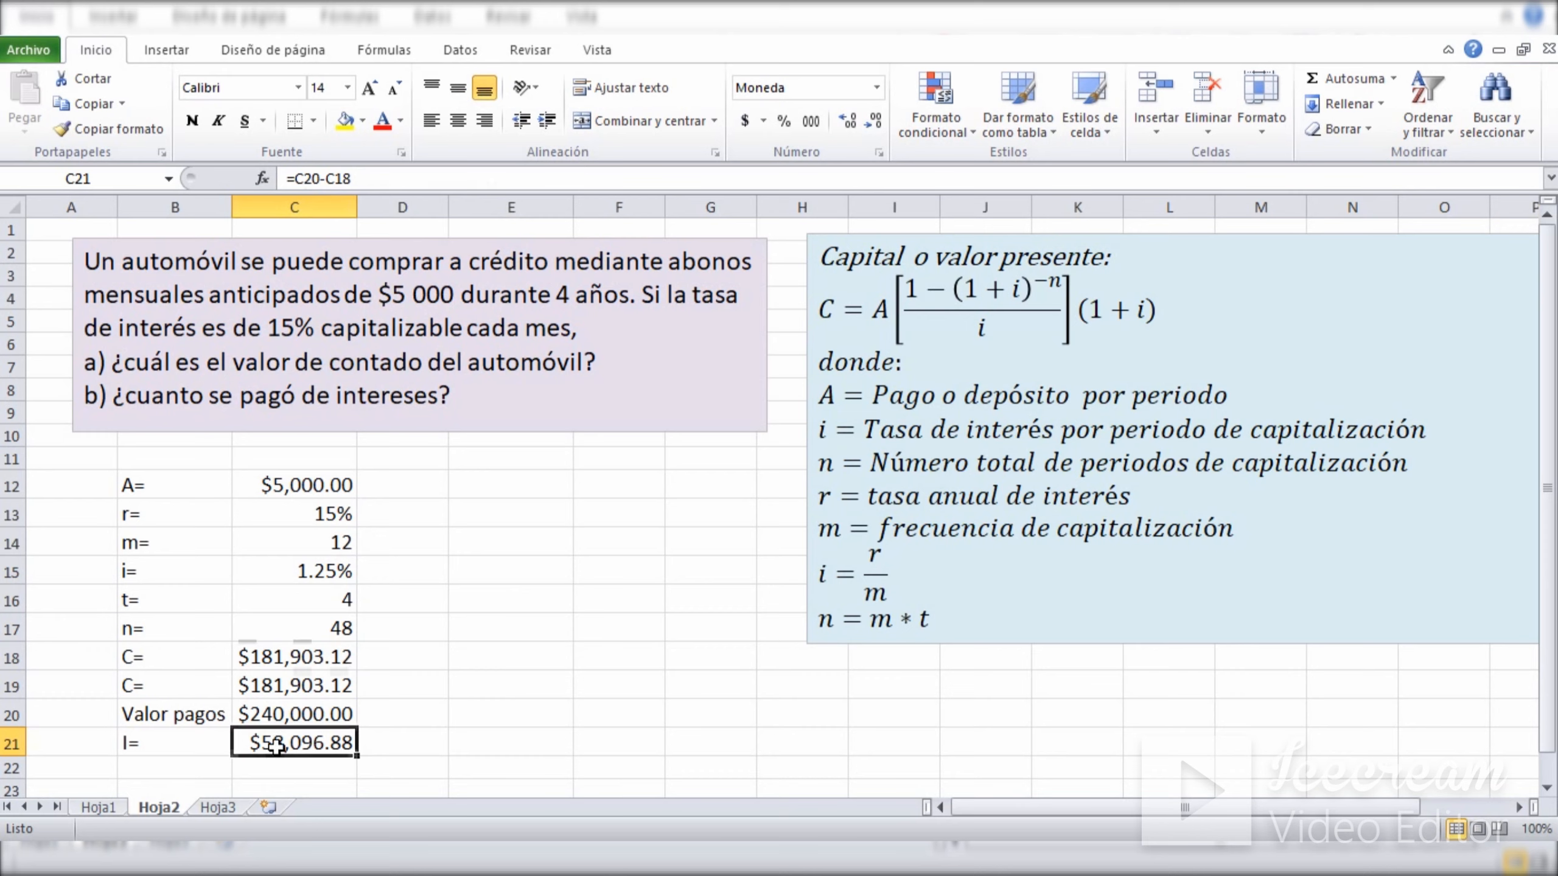
{"action": "left_click", "coordinate": [280, 713]}
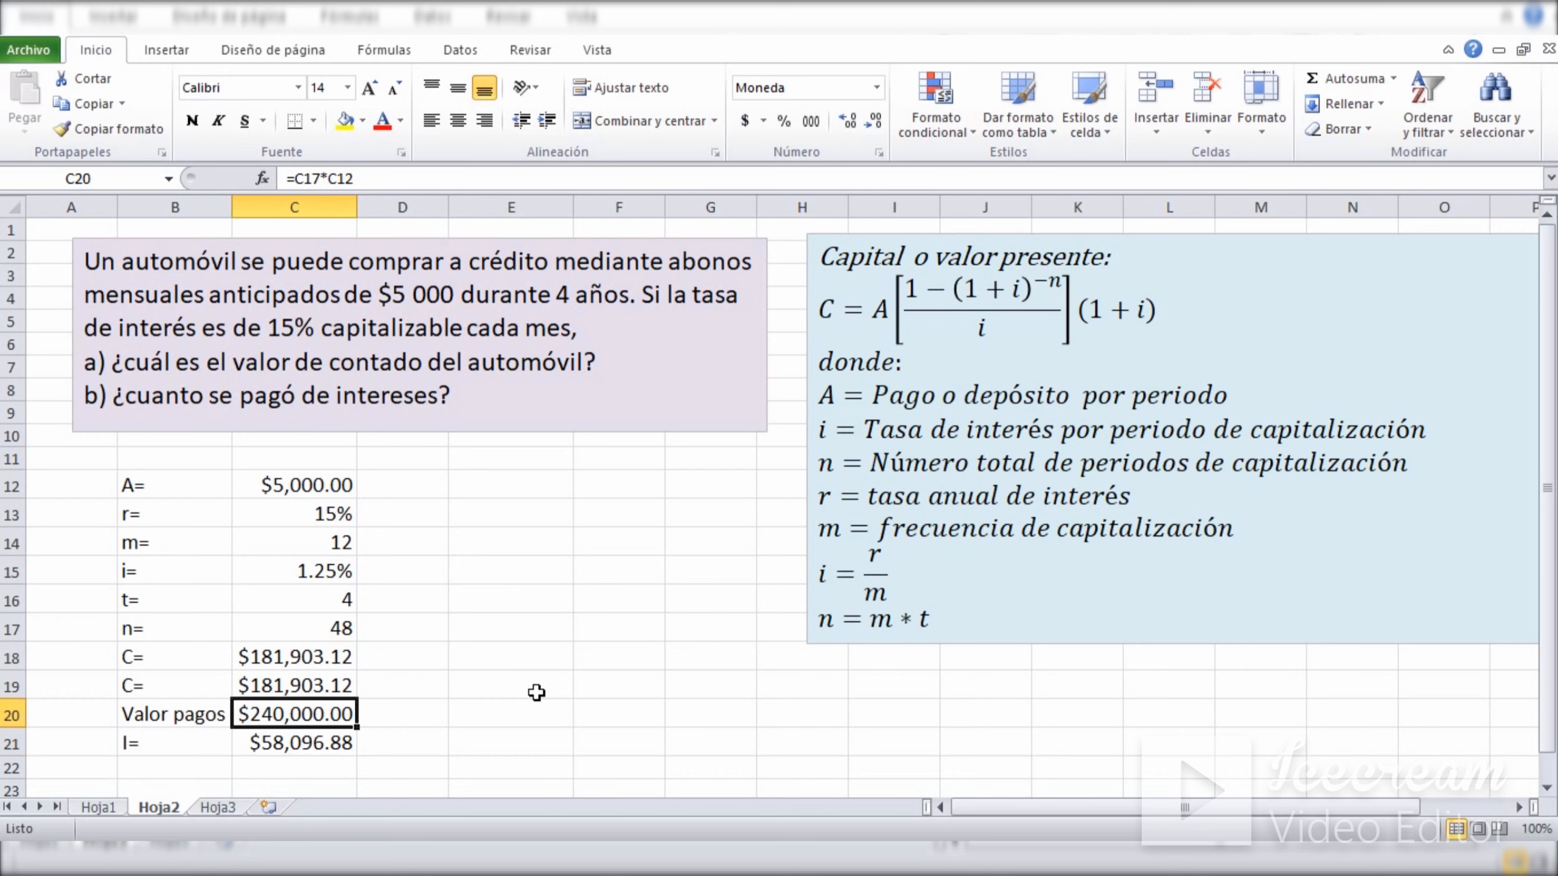